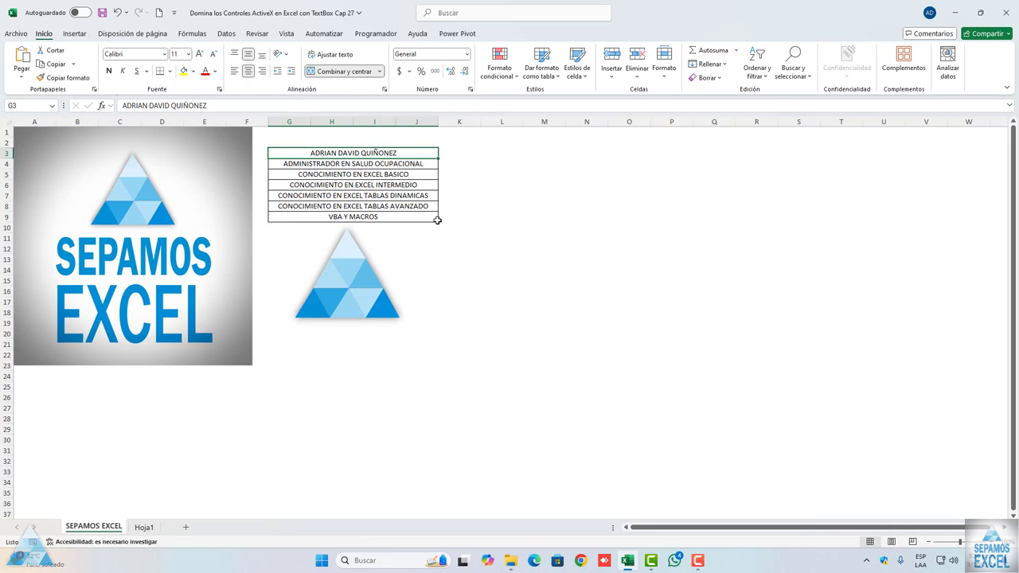
# Show the Hoja1 sheet with the 'Domina los Controles ActiveX en Excel con TextBox Cap 27' title box
pyautogui.click(142, 528)
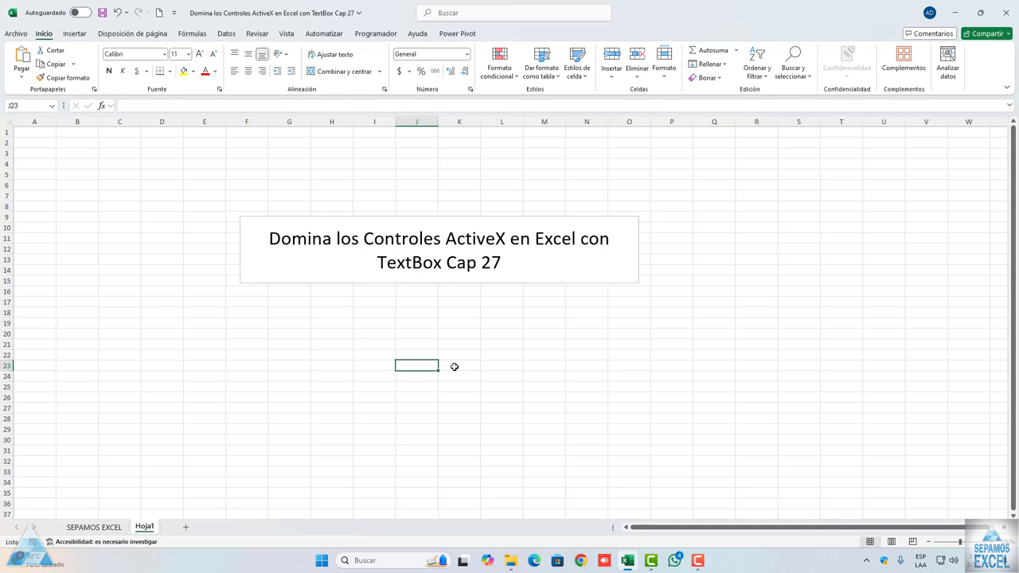
# Select the title box, highlight the word TextBox, and click through empty cells while explaining
pyautogui.click(561, 262)
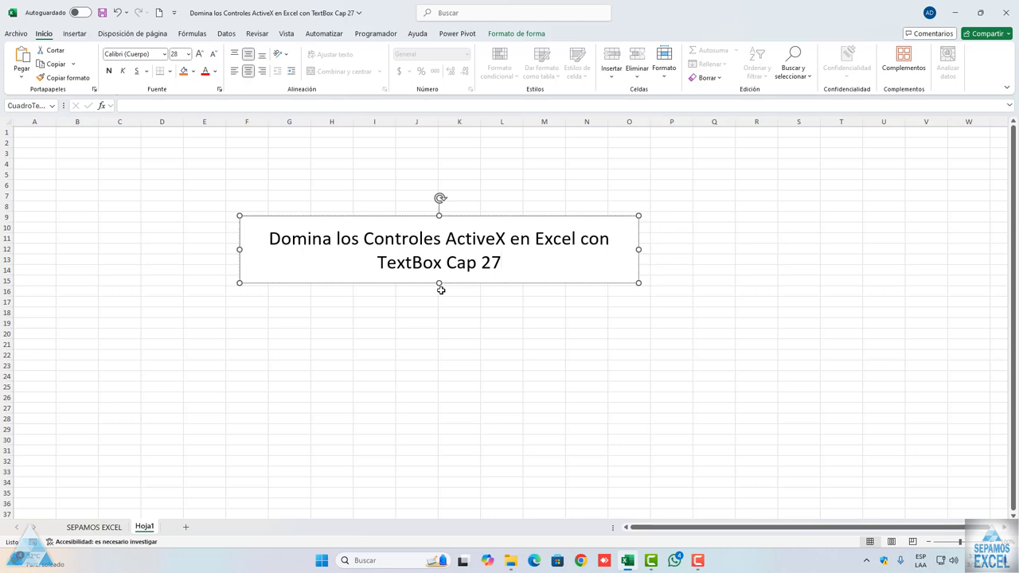
pyautogui.click(440, 333)
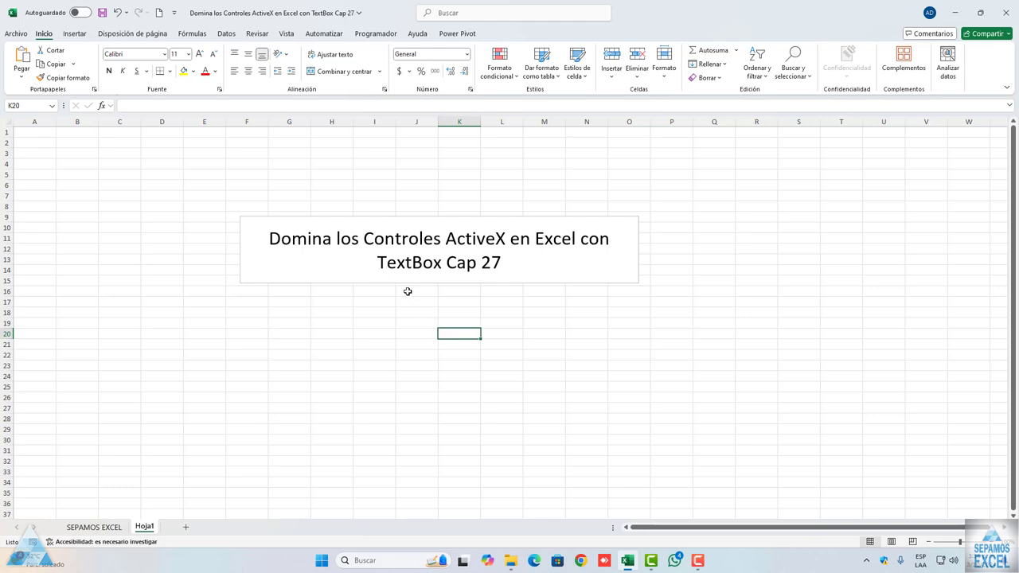
pyautogui.doubleClick(378, 263)
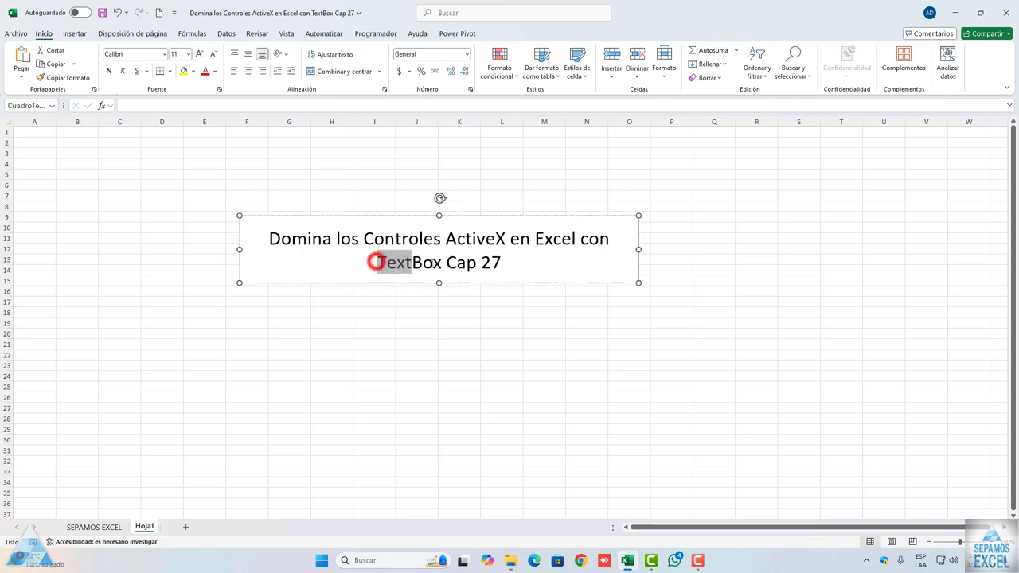
pyautogui.click(459, 311)
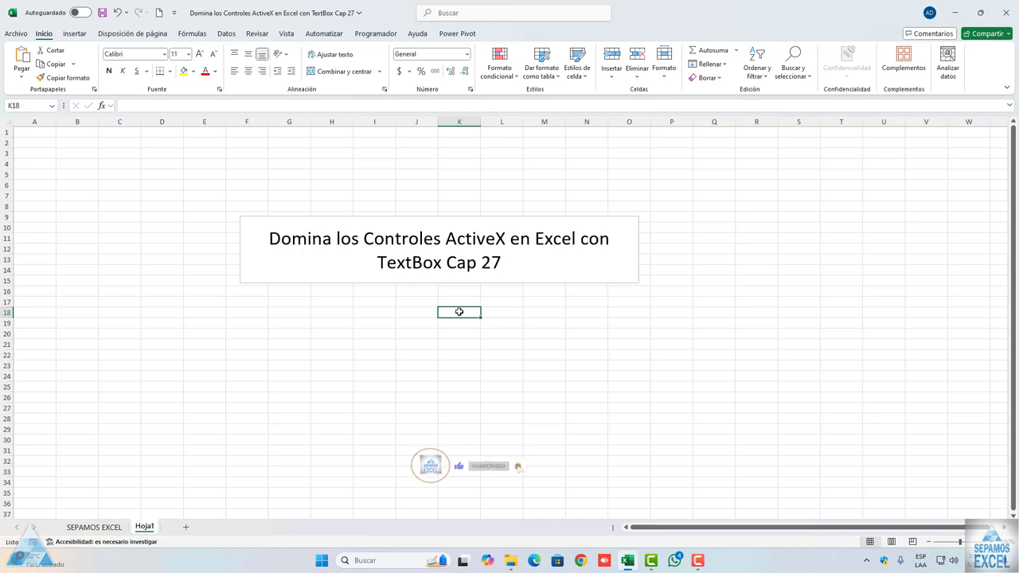
pyautogui.click(365, 181)
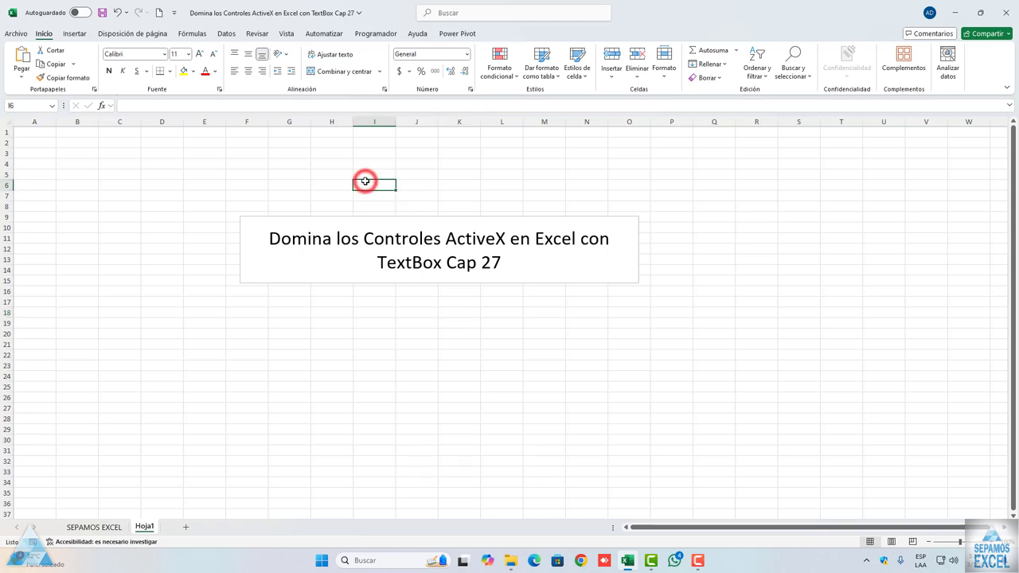
pyautogui.click(706, 248)
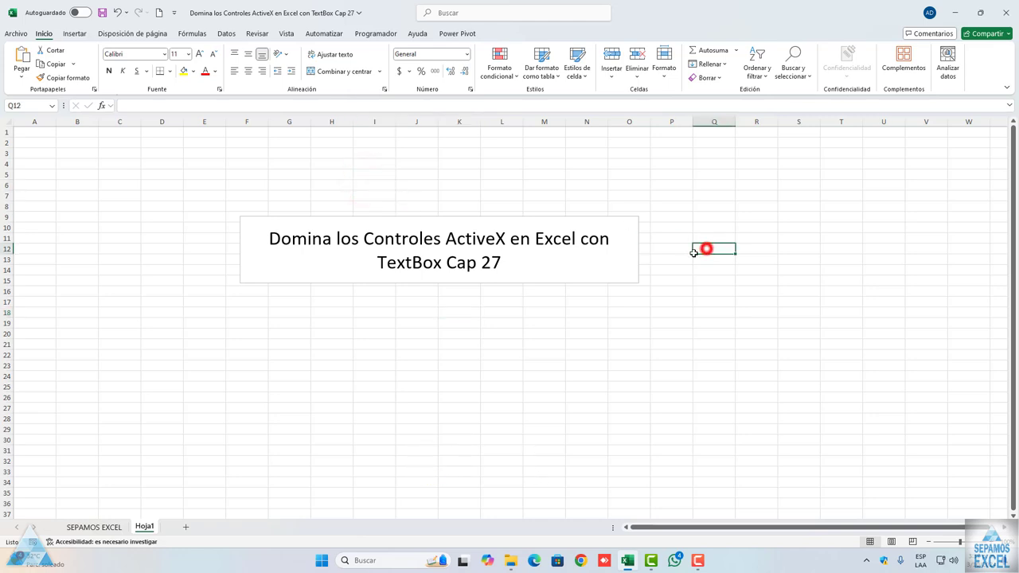
pyautogui.click(448, 319)
pyautogui.click(492, 188)
pyautogui.click(712, 268)
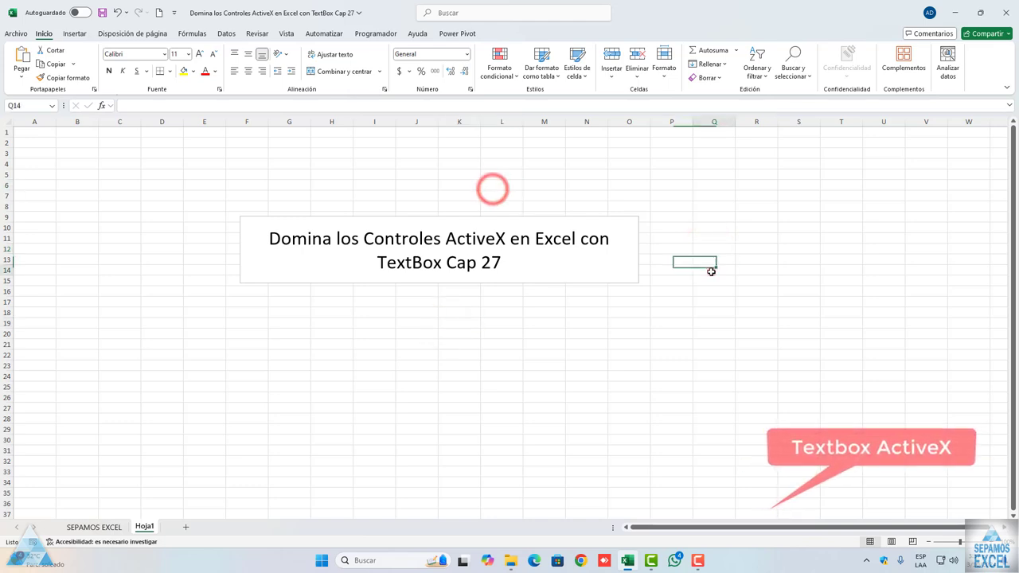
pyautogui.click(583, 304)
pyautogui.click(366, 184)
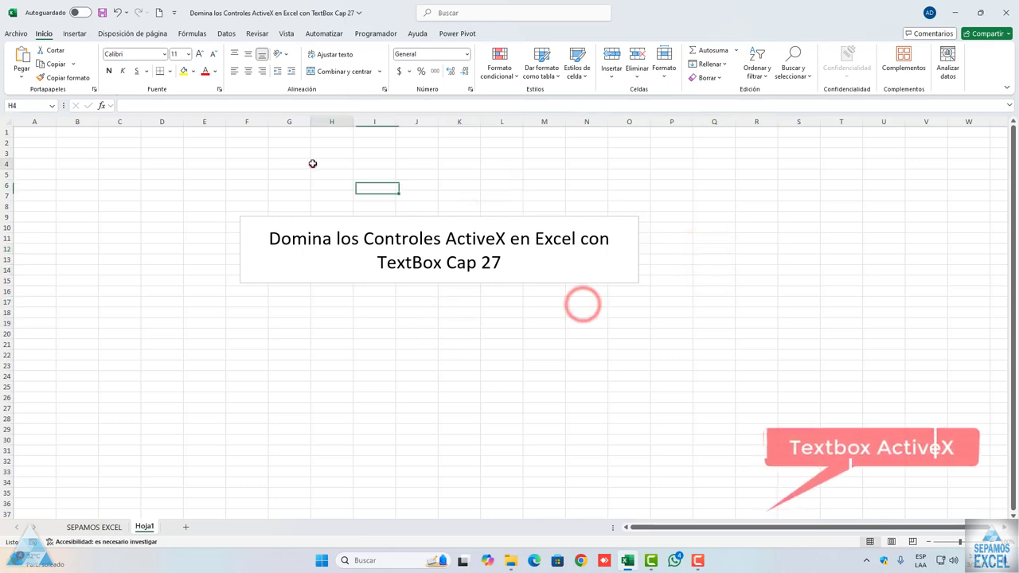
pyautogui.click(311, 162)
pyautogui.click(722, 227)
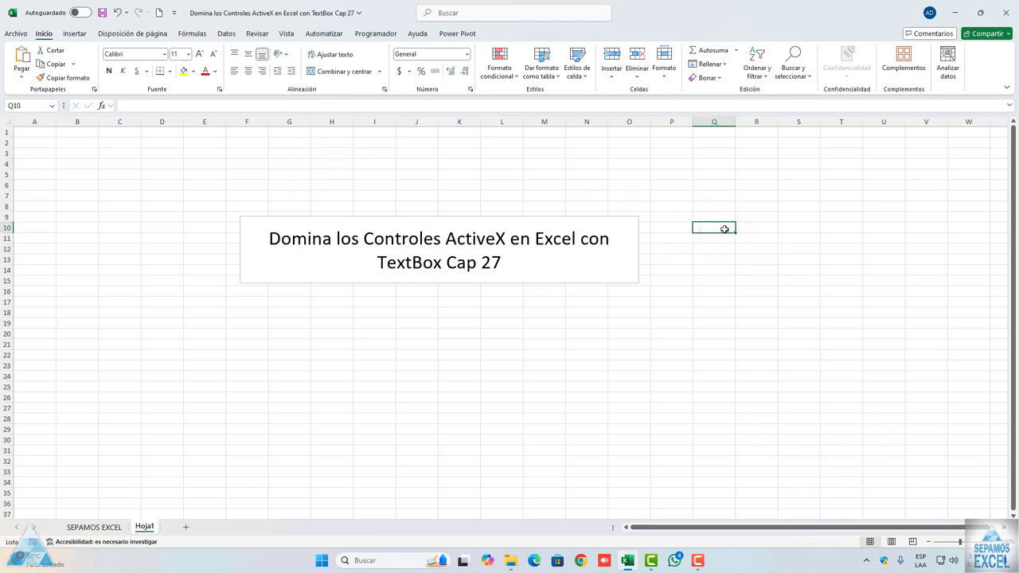
# Click into and out of the title box again, then bring up the Programador ribbon
pyautogui.click(510, 294)
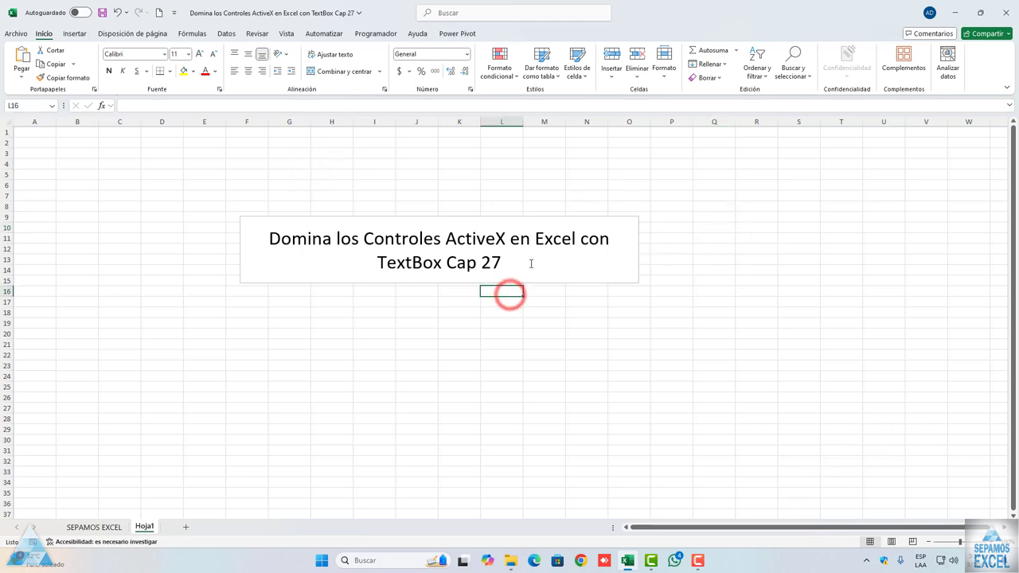
pyautogui.click(531, 263)
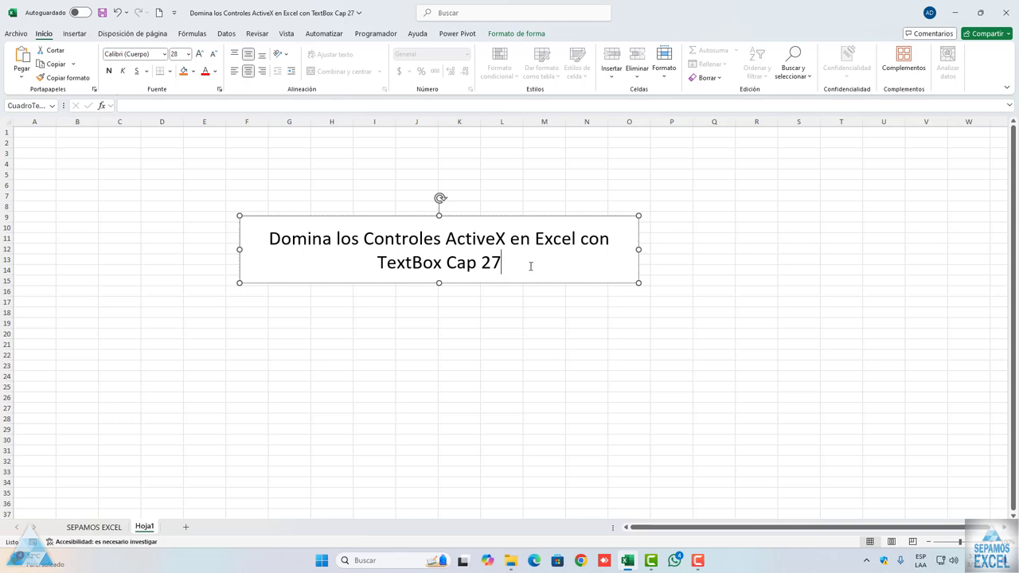
pyautogui.click(507, 329)
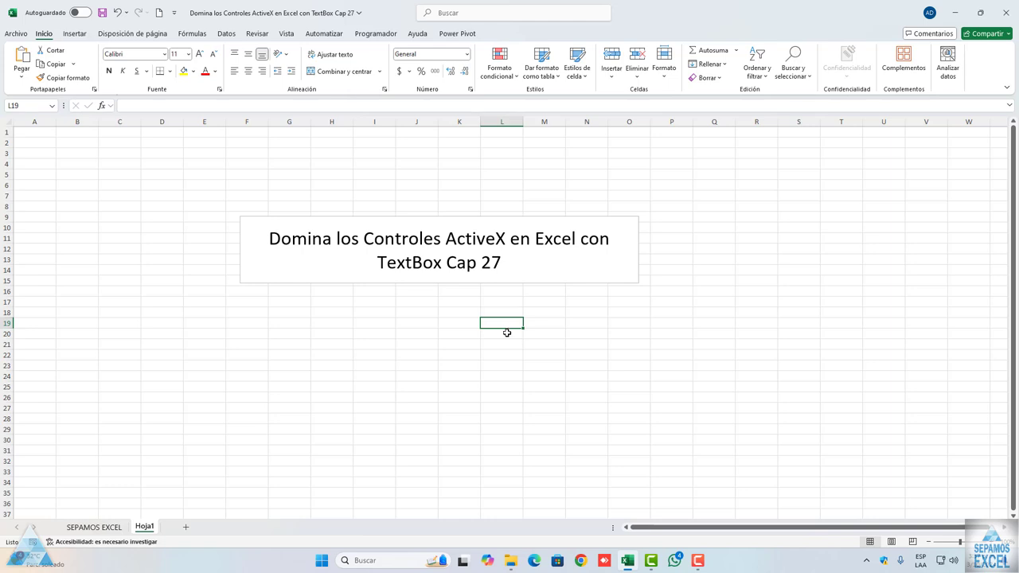
pyautogui.click(507, 332)
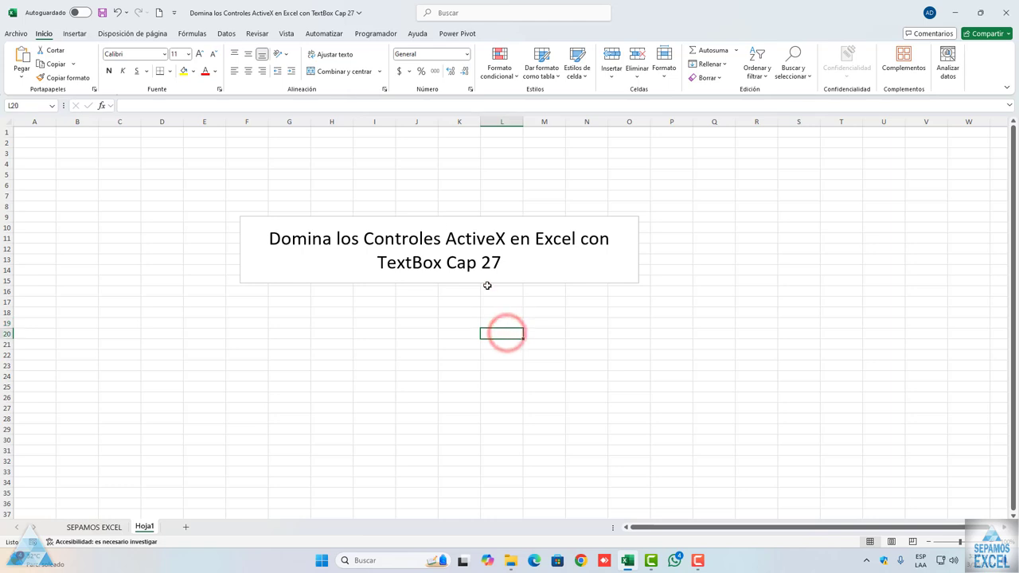
pyautogui.click(405, 183)
pyautogui.click(589, 266)
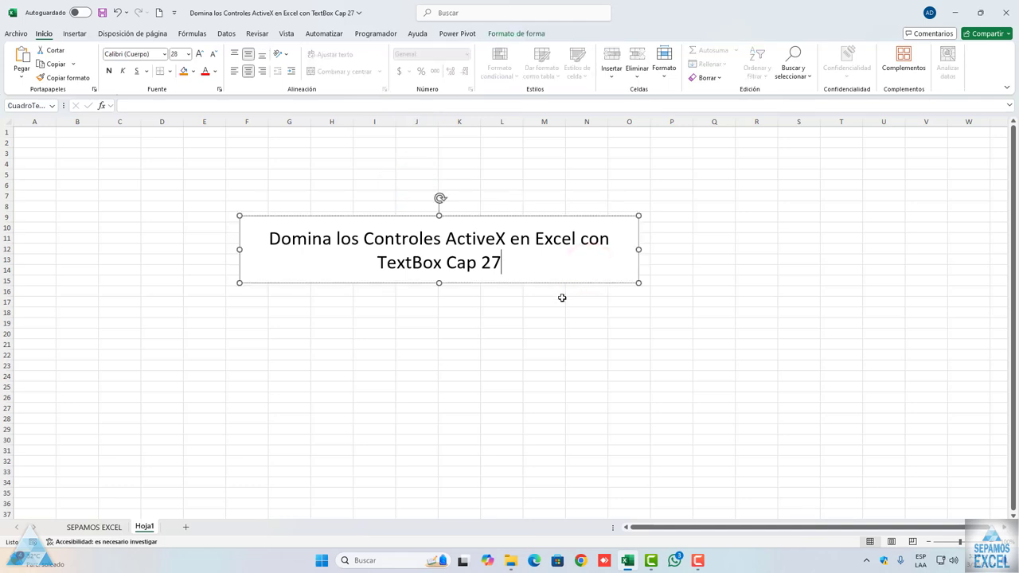
pyautogui.click(507, 326)
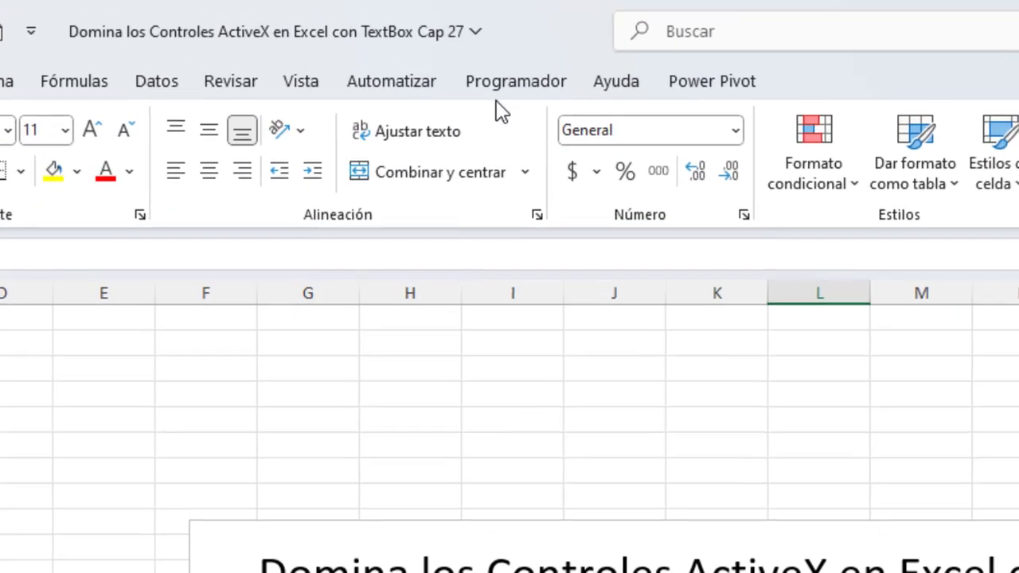
pyautogui.click(375, 33)
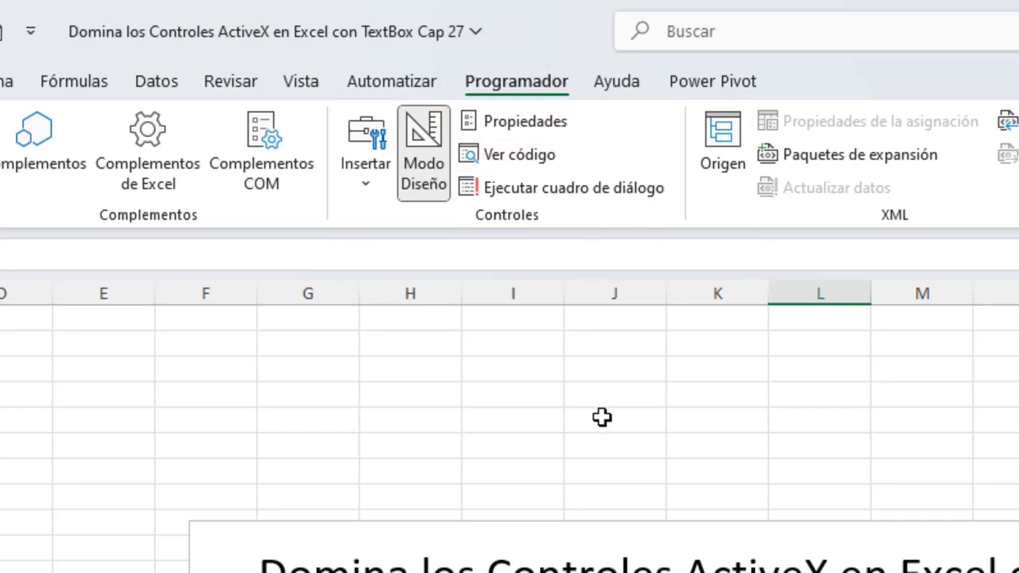
# Draw an ActiveX Cuadro de texto (TextBox1) below the title box
pyautogui.click(365, 185)
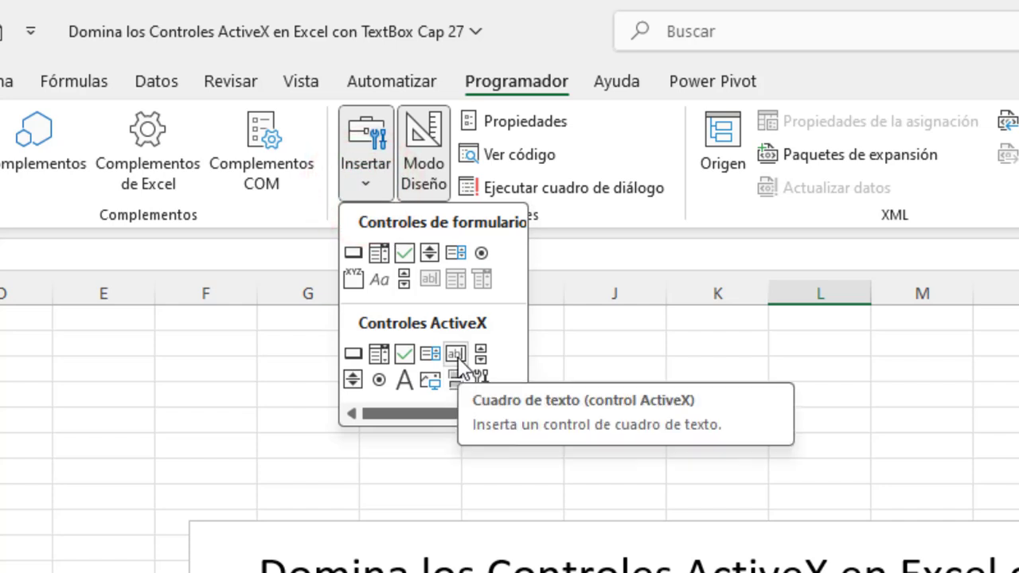
pyautogui.click(456, 355)
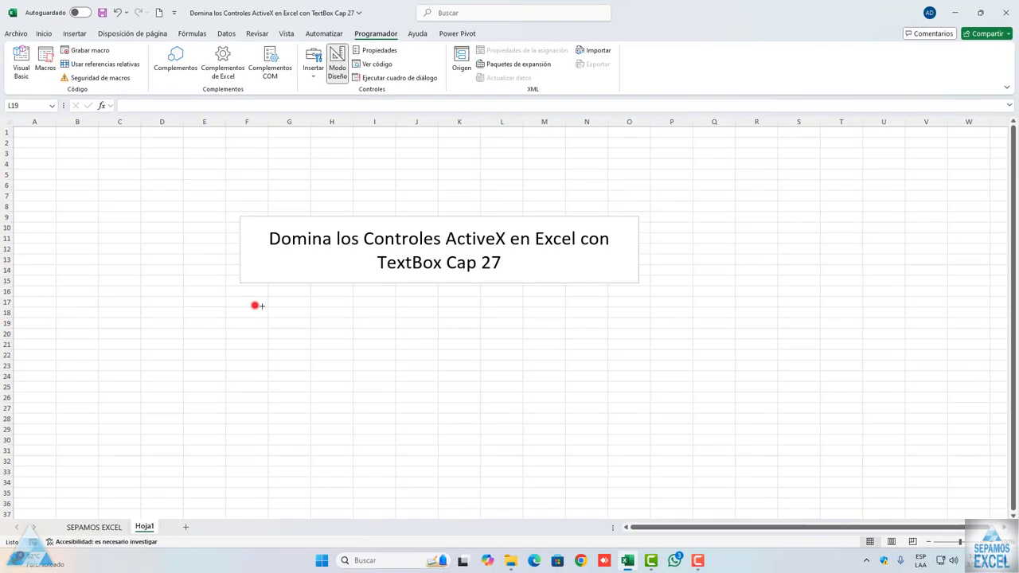
pyautogui.moveTo(255, 305); pyautogui.dragTo(360, 338)
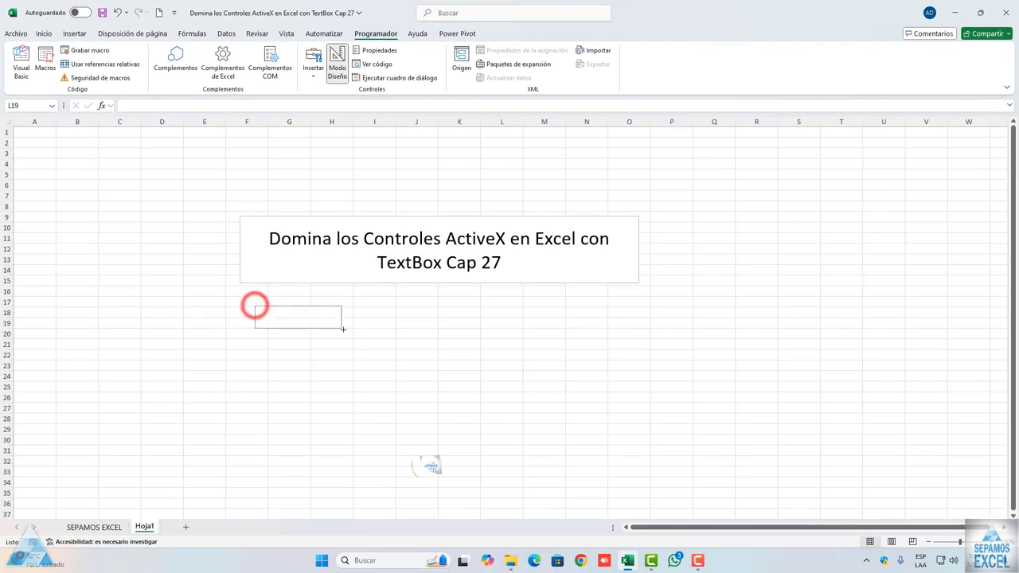
# Move the title box to the right and TextBox1 up over cells C3:E5
pyautogui.click(351, 220)
pyautogui.moveTo(350, 220); pyautogui.dragTo(526, 227)
pyautogui.click(263, 326)
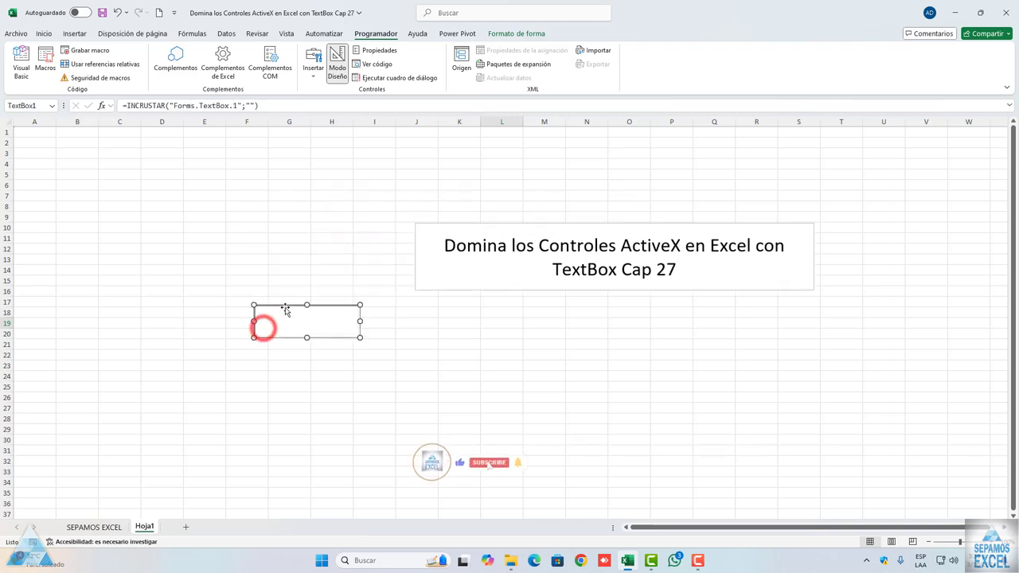
pyautogui.moveTo(283, 304)
pyautogui.mouseDown()
pyautogui.moveTo(220, 192)
pyautogui.moveTo(166, 147)
pyautogui.mouseUp()
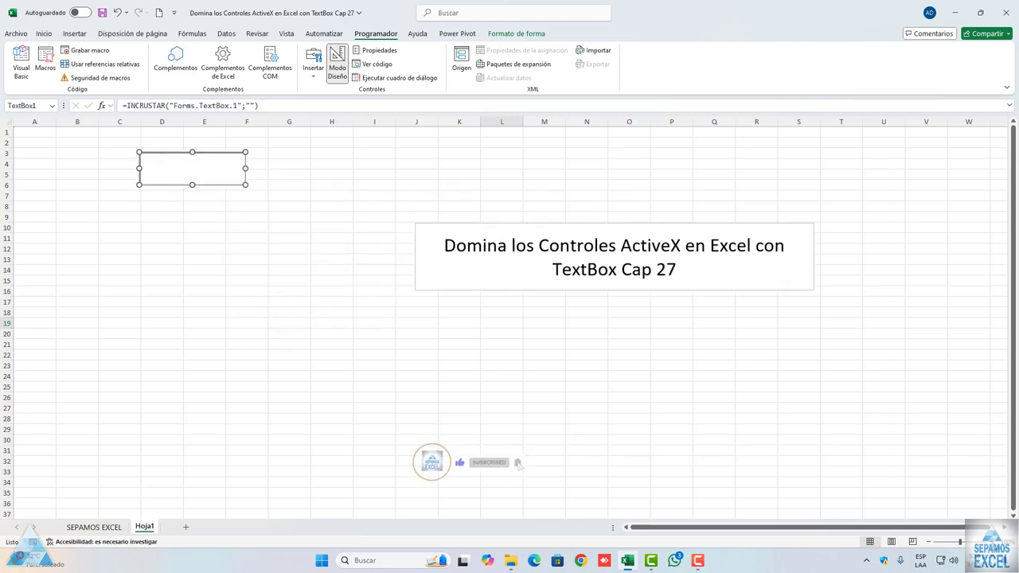
pyautogui.scroll(2, 545, 483)
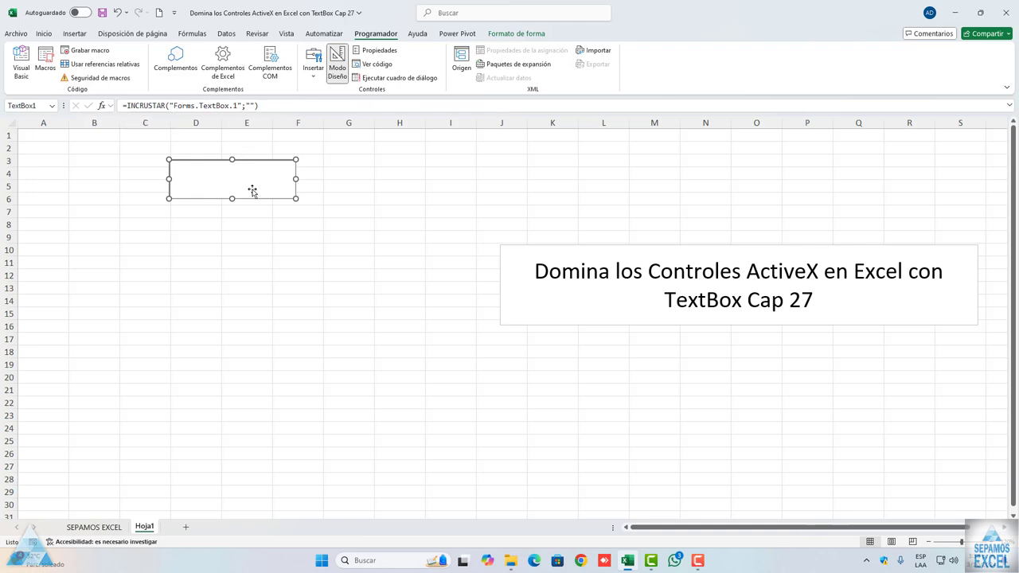
# With Modo Diseño off, type test text into TextBox1, then erase it completely
pyautogui.click(254, 247)
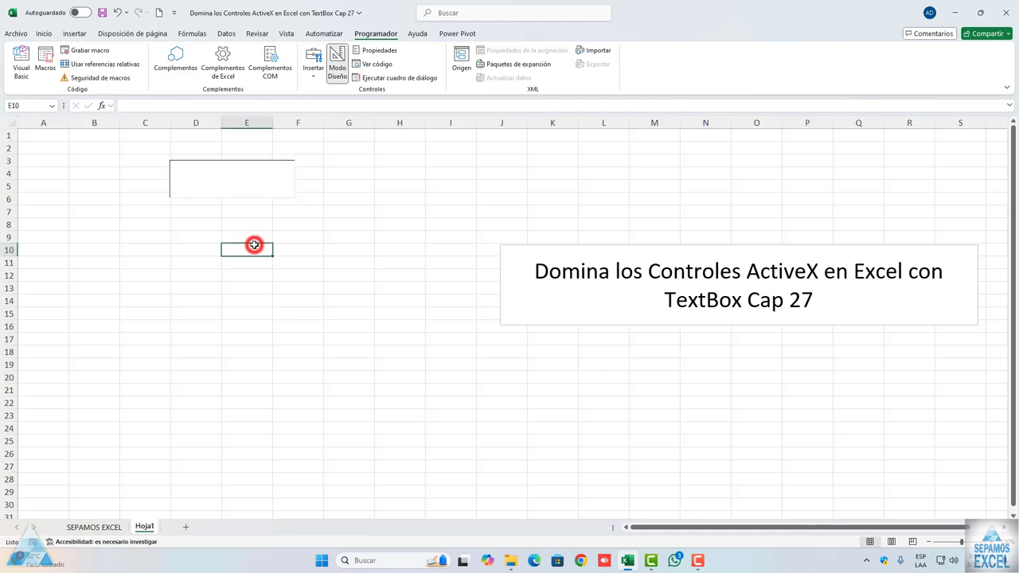
pyautogui.click(338, 68)
pyautogui.click(246, 177)
pyautogui.write('ff')
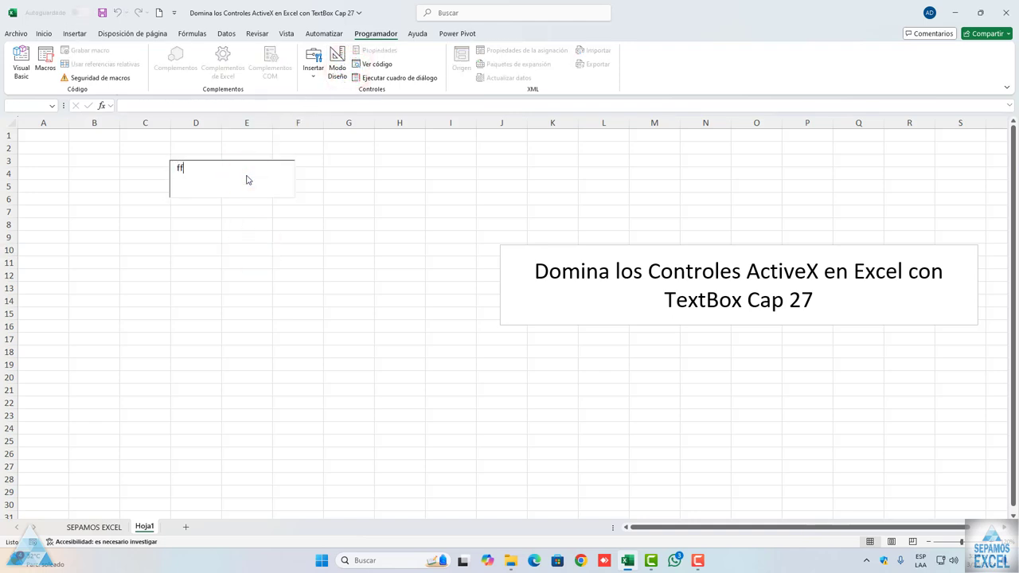
pyautogui.write('llfhlfhlf')
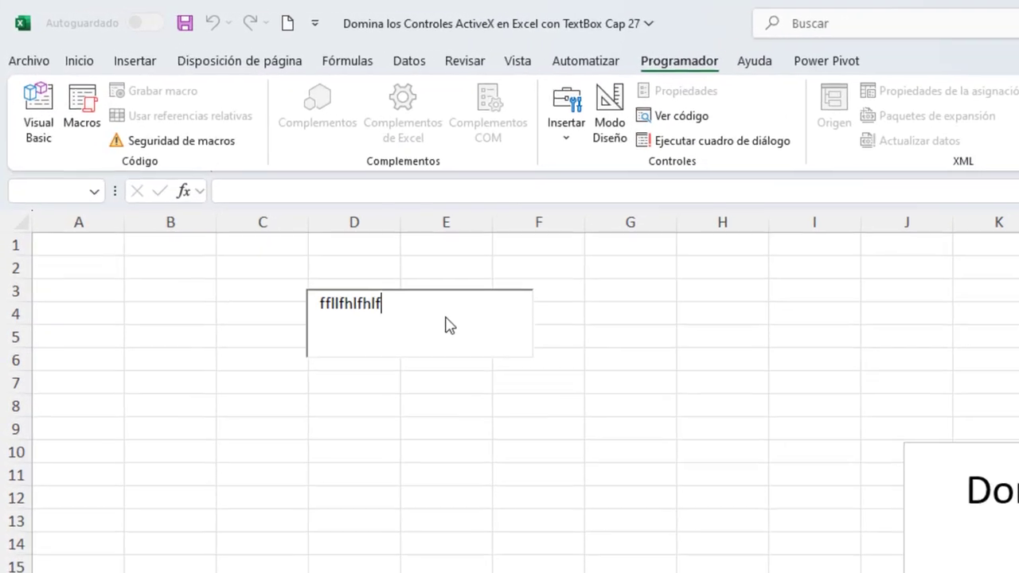
pyautogui.hotkey('ctrl', 'a')
pyautogui.press('BackSpace')
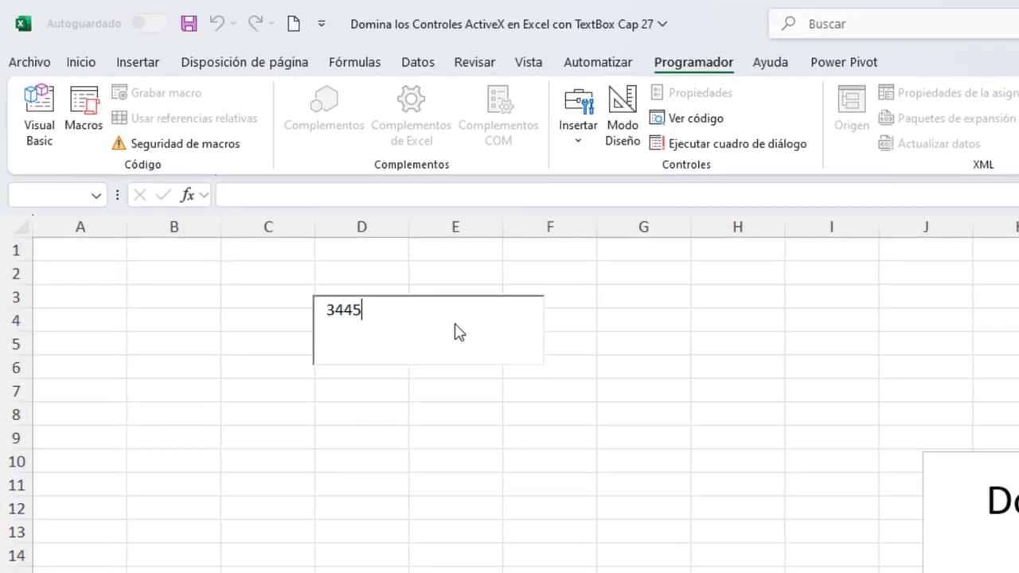
pyautogui.write('365')
pyautogui.press('BackSpace')
pyautogui.press('BackSpace')
pyautogui.press('BackSpace')
pyautogui.press('BackSpace')
pyautogui.press('BackSpace')
pyautogui.press('BackSpace')
# Turn design mode back on and open TextBox1's Propiedades window, enlarged to show all properties
pyautogui.click(623, 123)
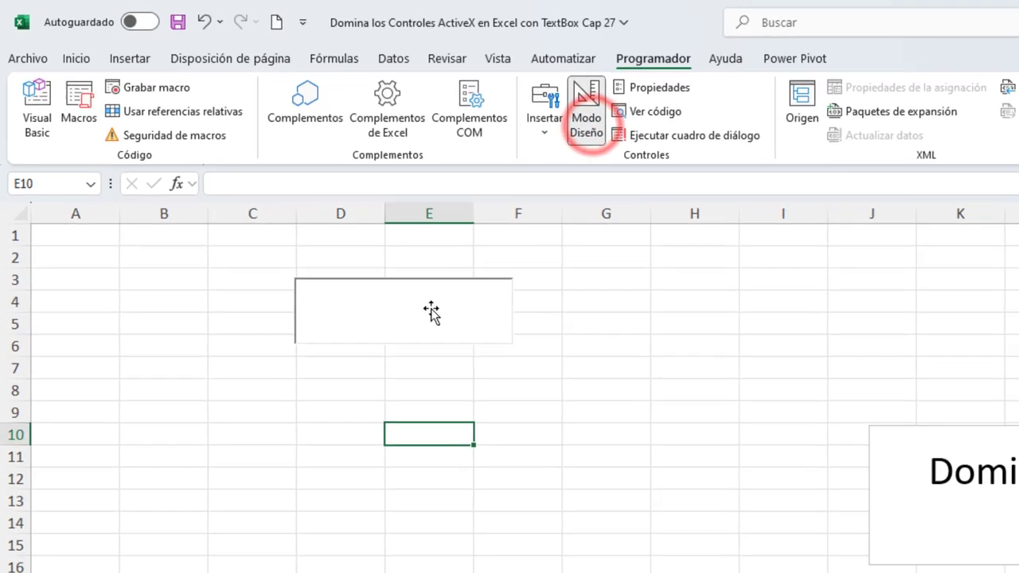
pyautogui.rightClick(365, 263)
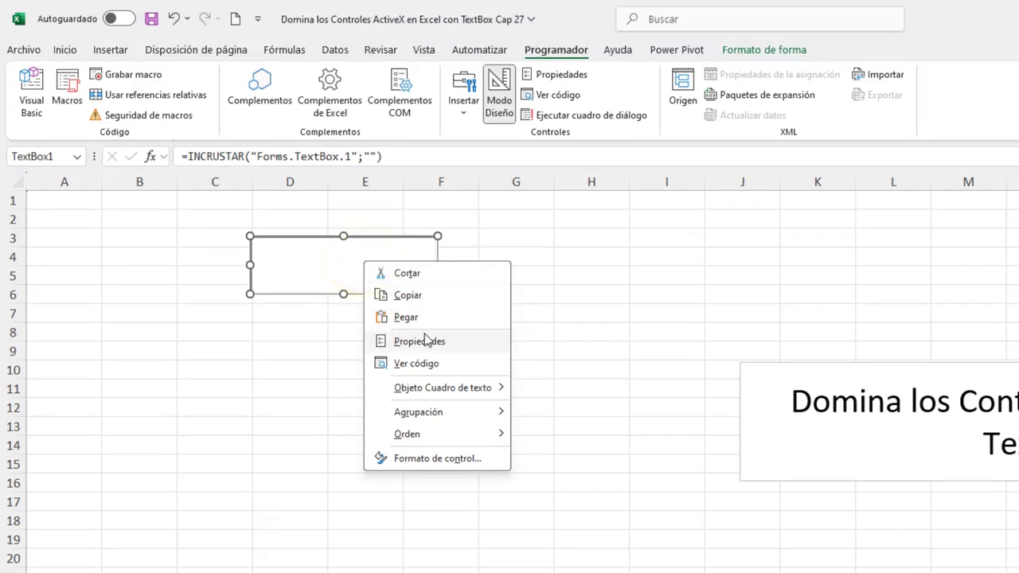
pyautogui.click(410, 343)
pyautogui.moveTo(678, 169); pyautogui.dragTo(514, 133)
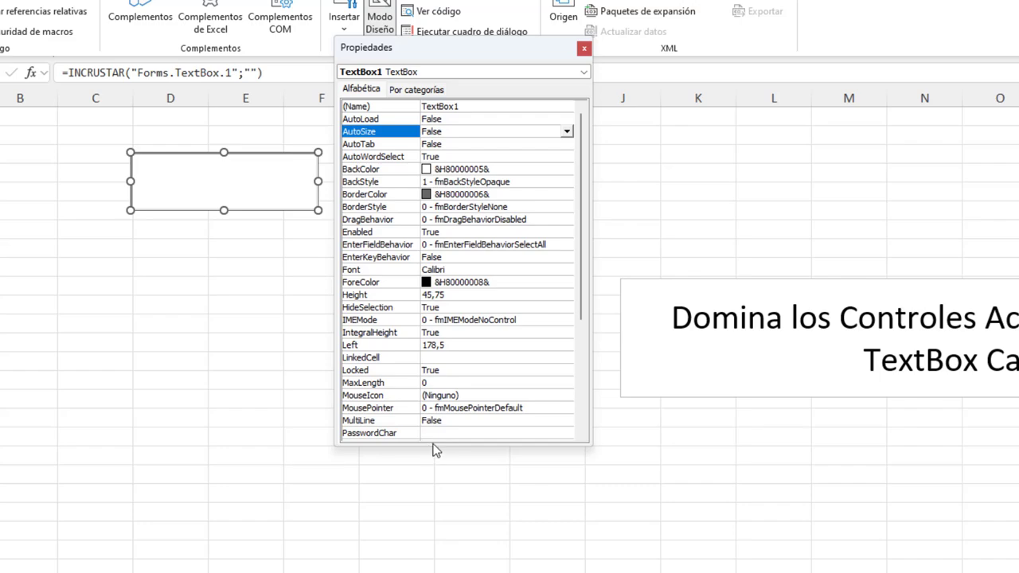
pyautogui.click(436, 451)
pyautogui.moveTo(456, 453); pyautogui.dragTo(472, 533)
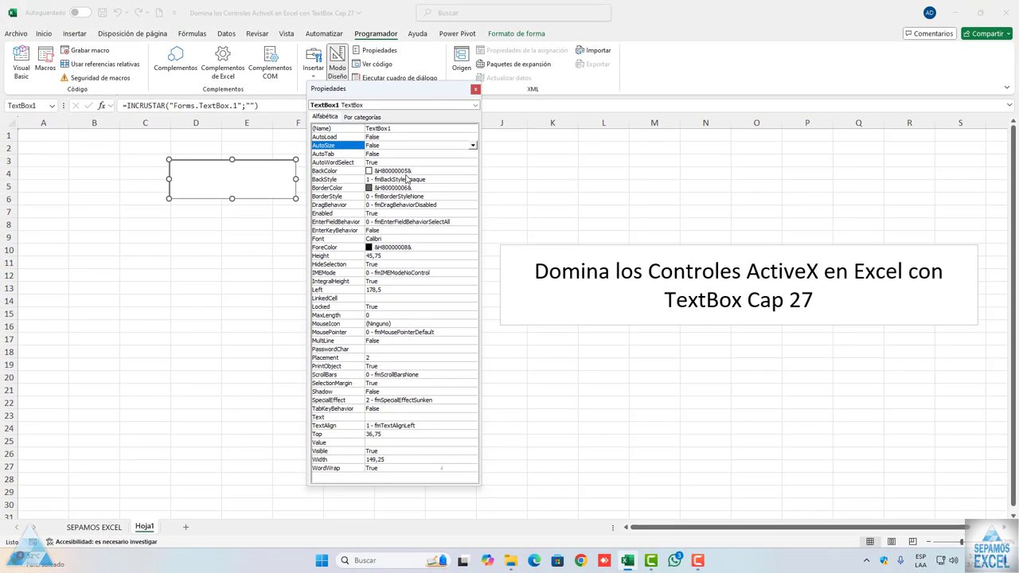
# Review TextBox1's BackStyle, BorderColor, BorderStyle, Enabled, Font, ForeColor and Height, then close Propiedades
pyautogui.click(406, 181)
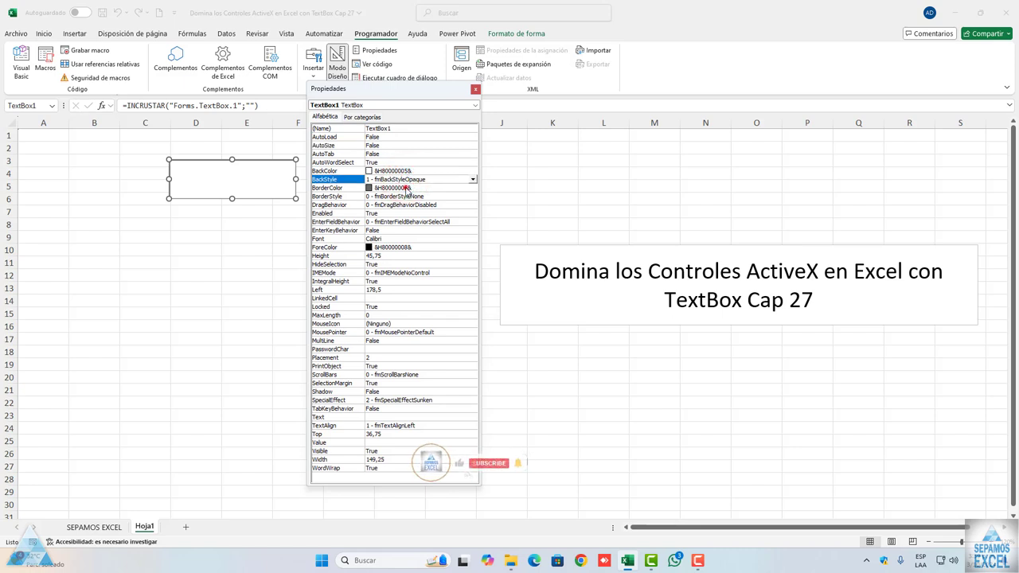
pyautogui.click(406, 188)
pyautogui.click(403, 197)
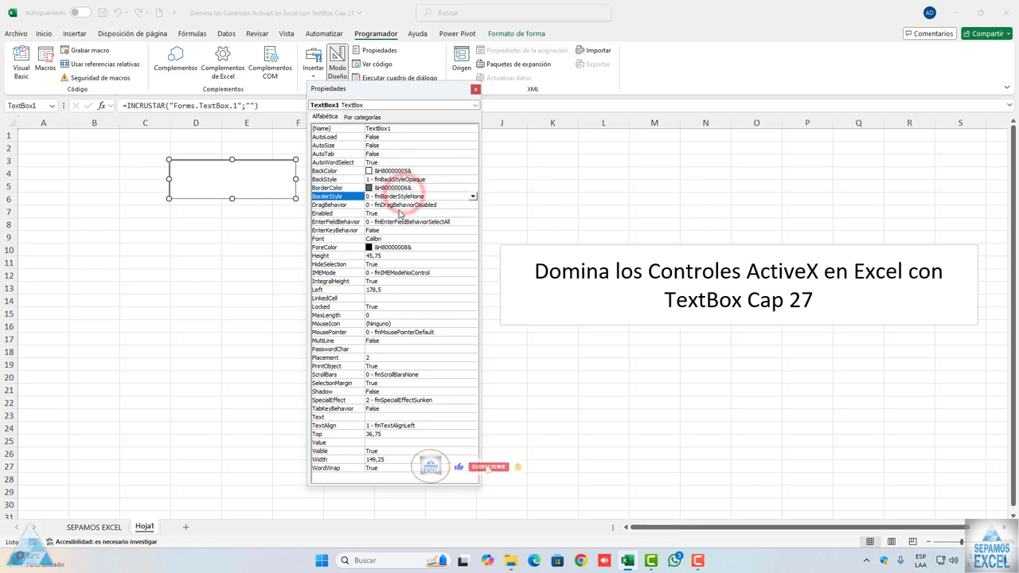
pyautogui.click(399, 212)
pyautogui.click(397, 239)
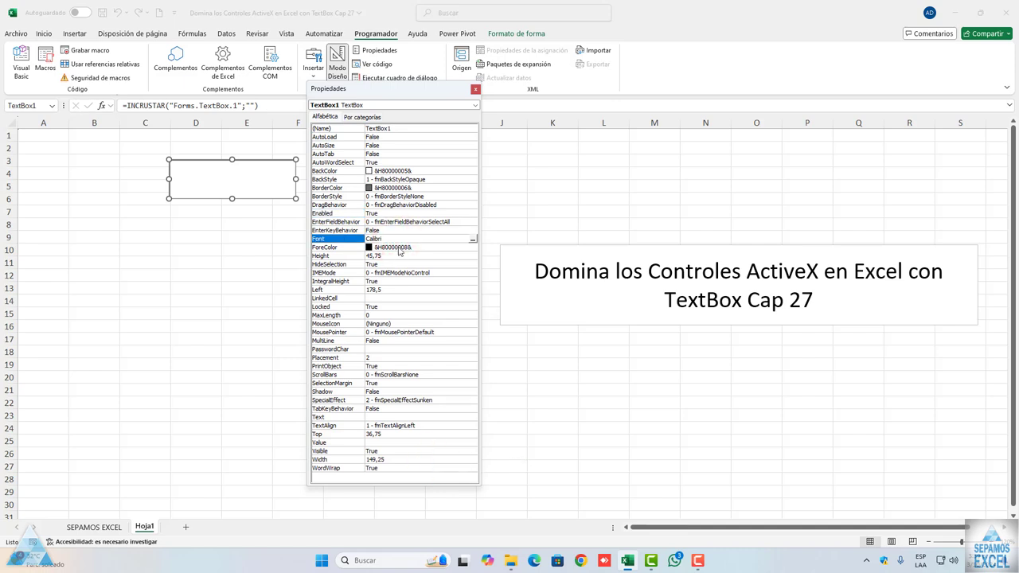
pyautogui.click(400, 247)
pyautogui.click(396, 256)
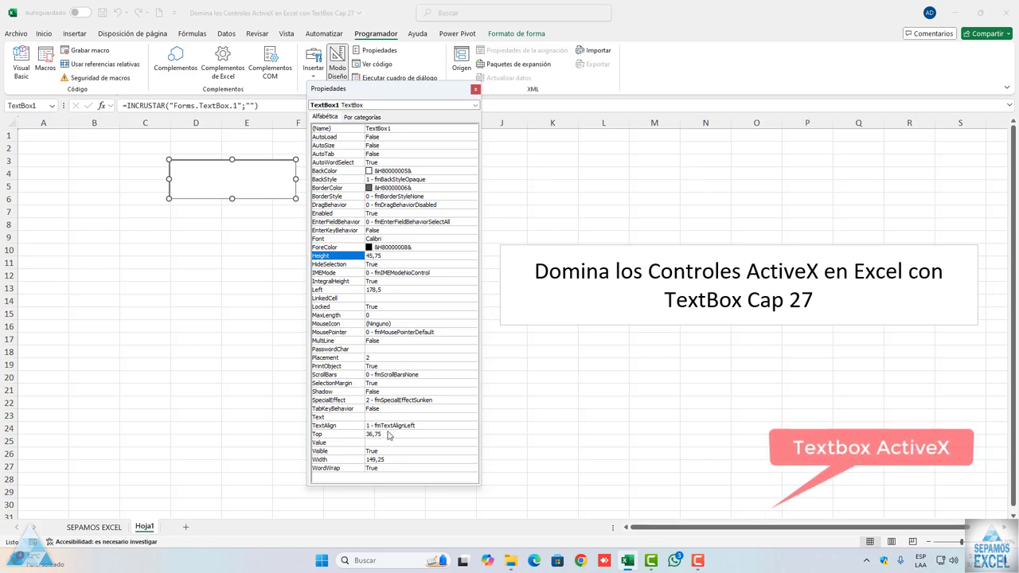
pyautogui.click(476, 89)
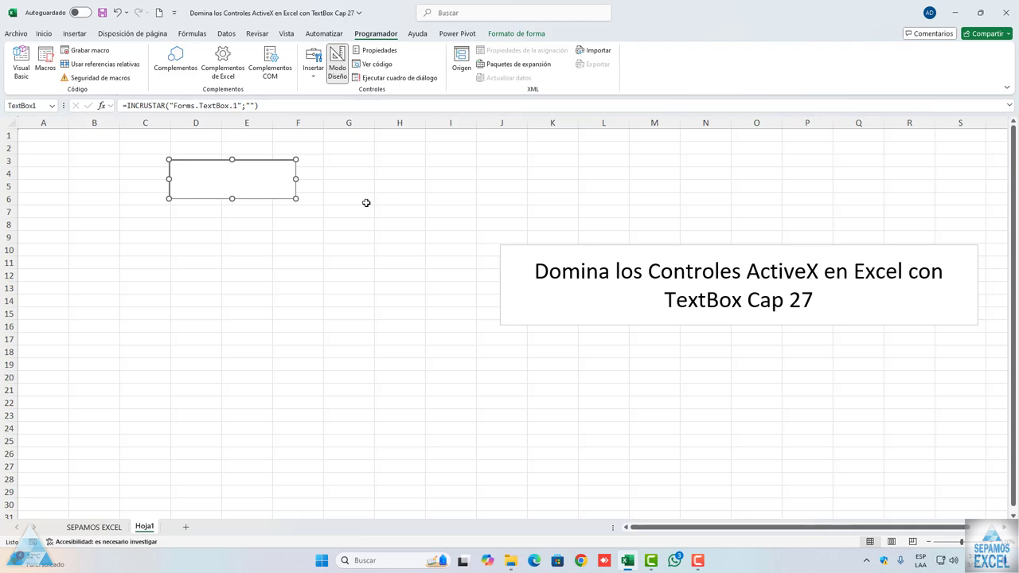
# Draw a Botón (control de formulario), Botón 5, just below the text box
pyautogui.click(313, 75)
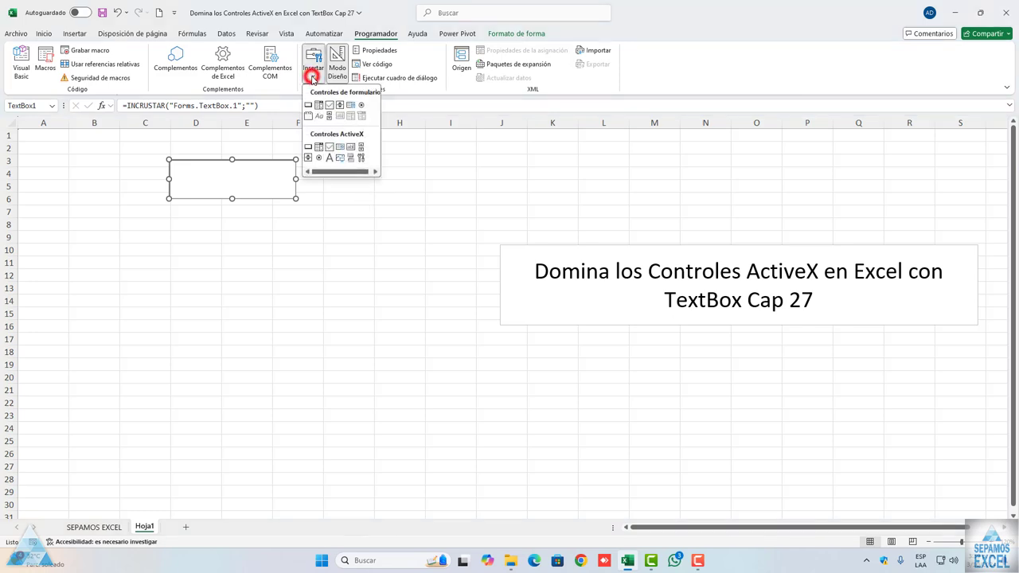
pyautogui.click(308, 104)
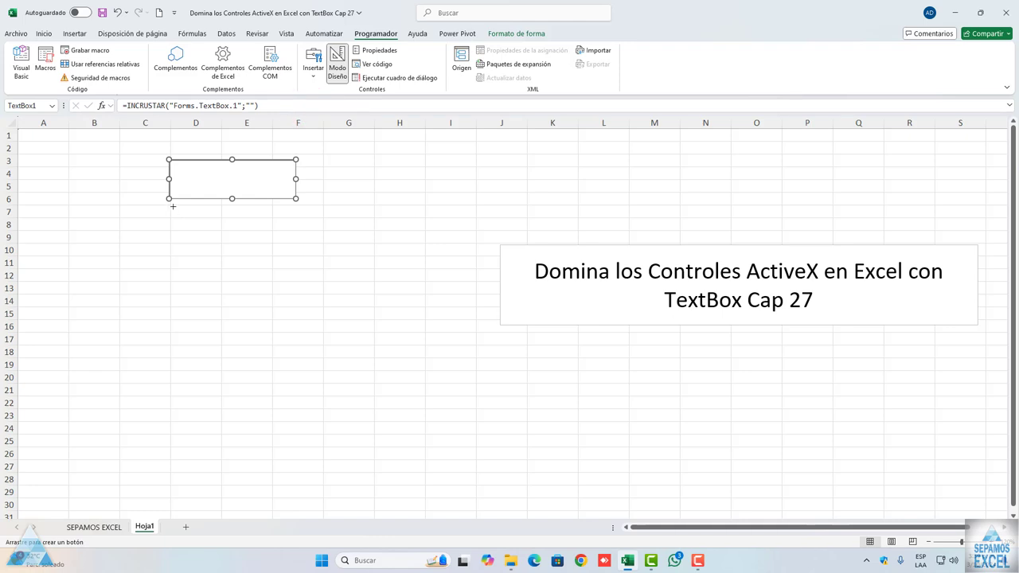
pyautogui.moveTo(174, 207); pyautogui.dragTo(292, 244)
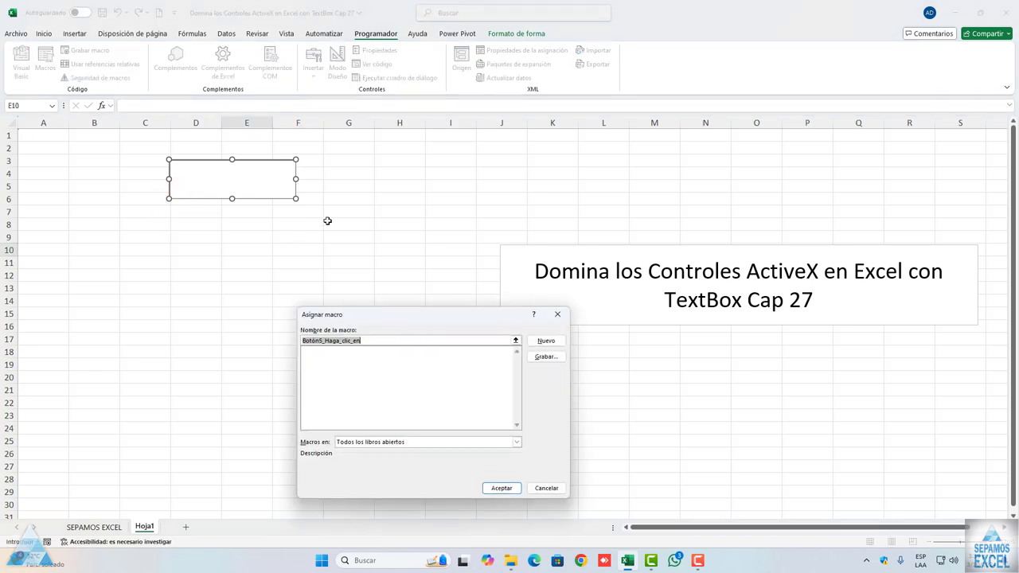
# Close Asignar macro without a macro and pick the ActiveX Botón de comando to insert
pyautogui.click(557, 315)
pyautogui.click(313, 76)
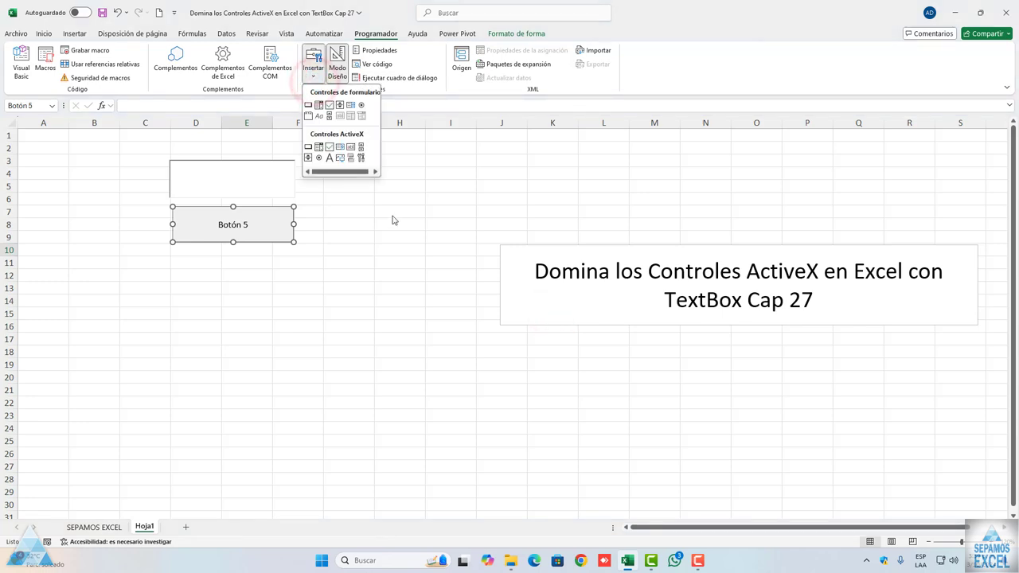
pyautogui.click(306, 149)
# Draw CommandButton1 below Botón 5, then delete Botón 5
pyautogui.moveTo(175, 254); pyautogui.dragTo(300, 293)
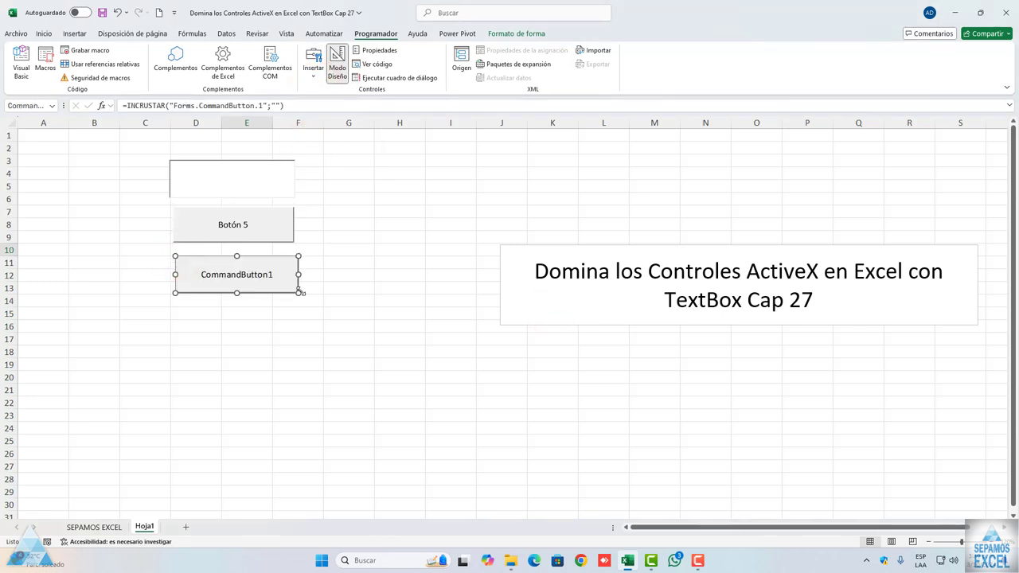
pyautogui.rightClick(352, 242)
pyautogui.rightClick(263, 230)
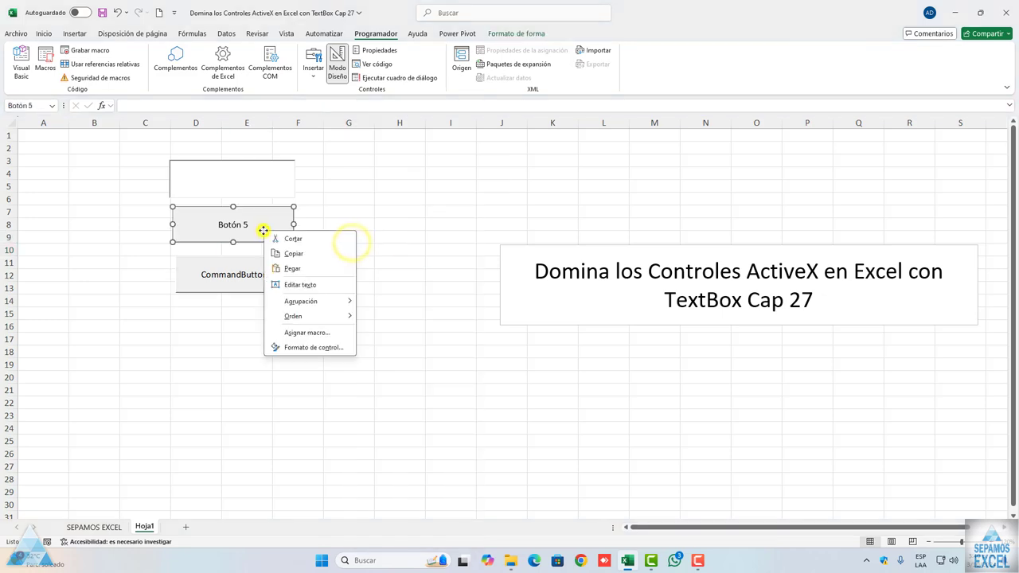
pyautogui.click(366, 208)
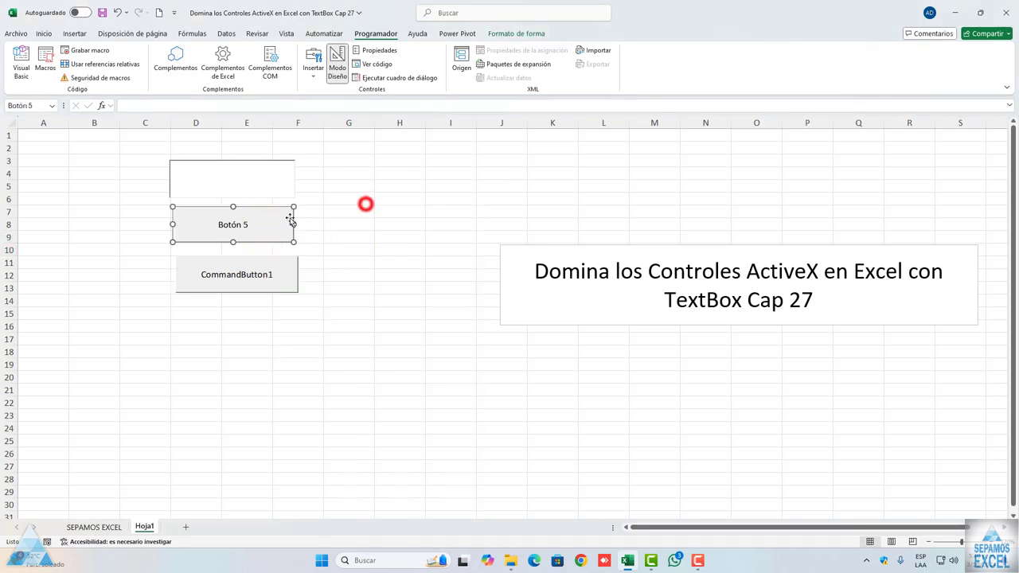
pyautogui.press('Delete')
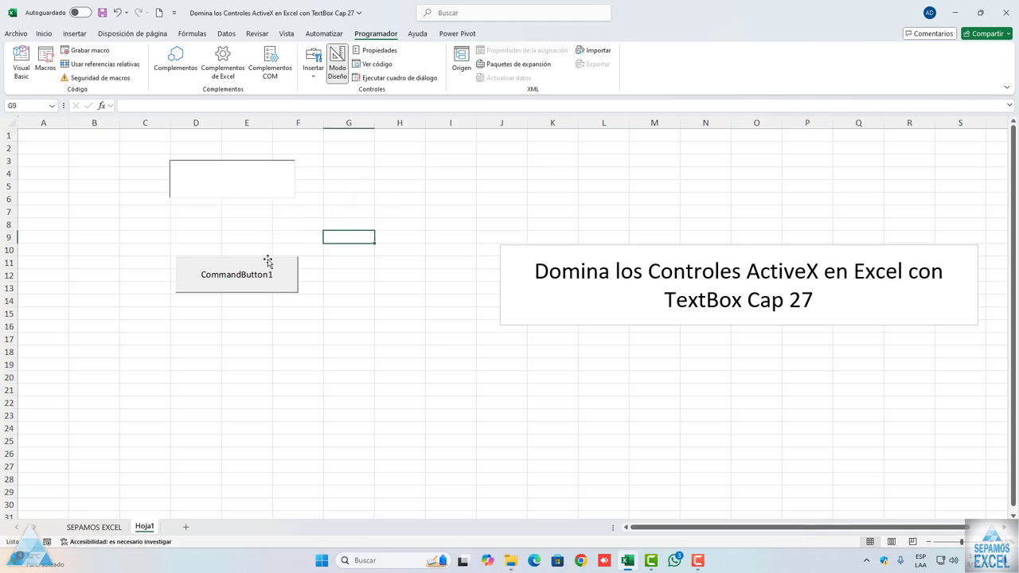
# Move CommandButton1 up into Botón 5's old spot directly below the text box
pyautogui.moveTo(267, 261); pyautogui.dragTo(250, 239)
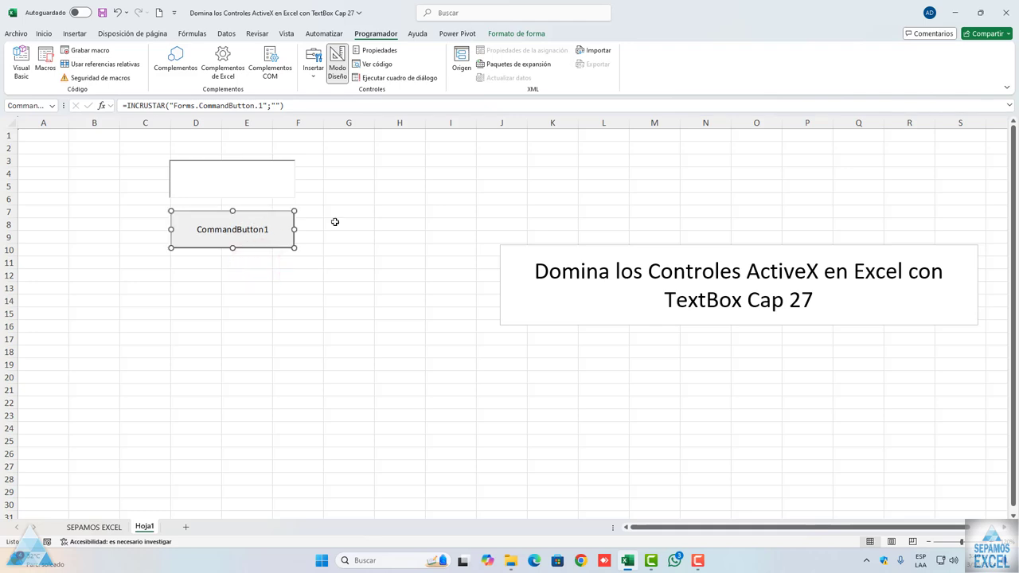
pyautogui.click(357, 224)
pyautogui.click(46, 141)
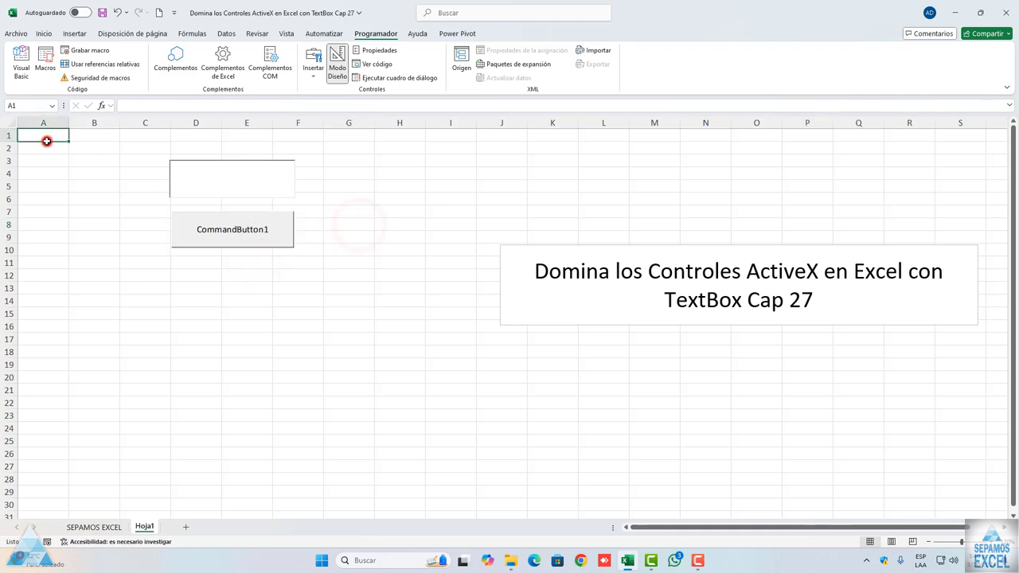
pyautogui.rightClick(224, 229)
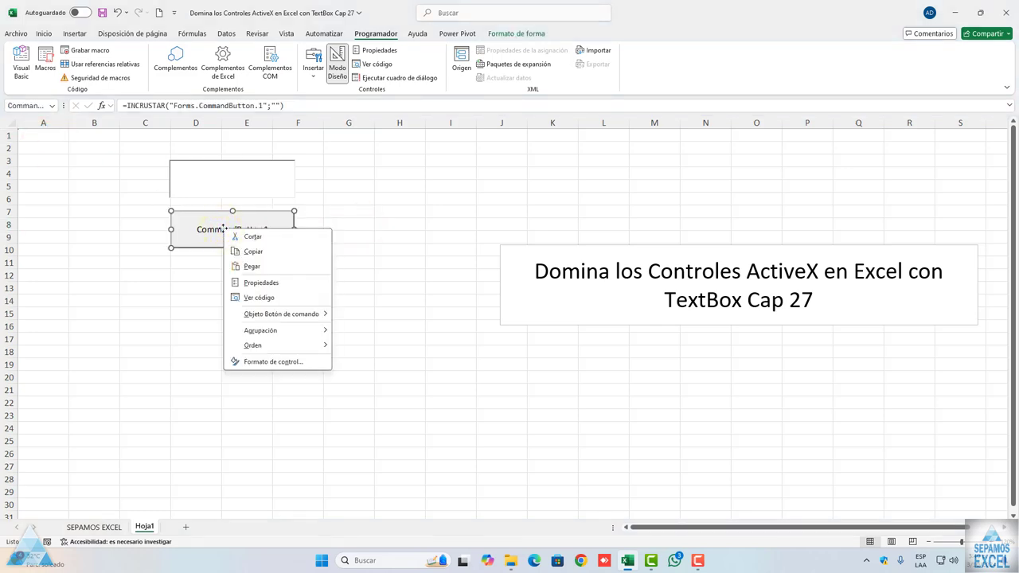
# Open CommandButton1's Click procedure and add a String variable declaration
pyautogui.click(257, 298)
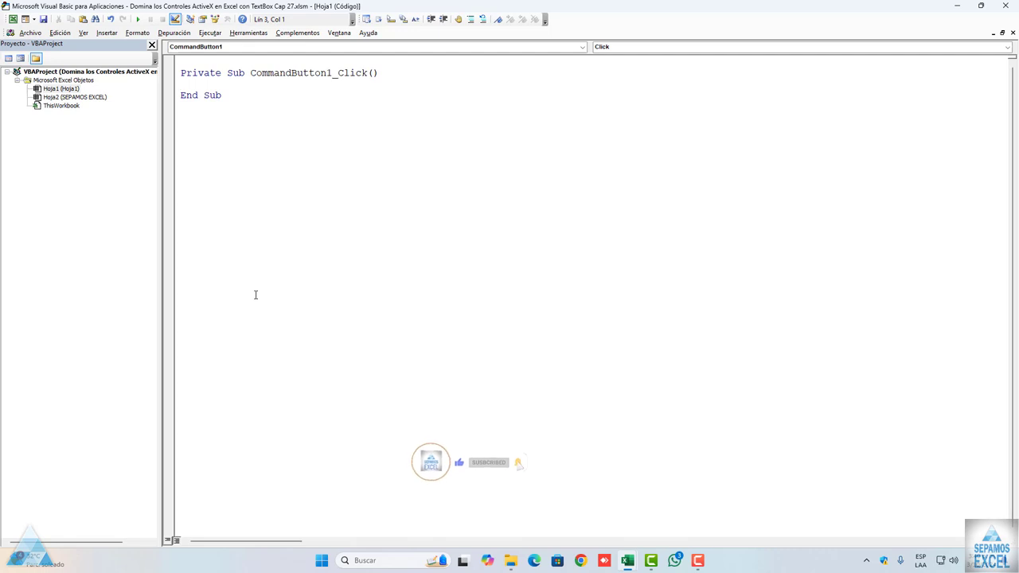
pyautogui.press('Return')
pyautogui.press('Return')
pyautogui.press('Return')
pyautogui.click(189, 89)
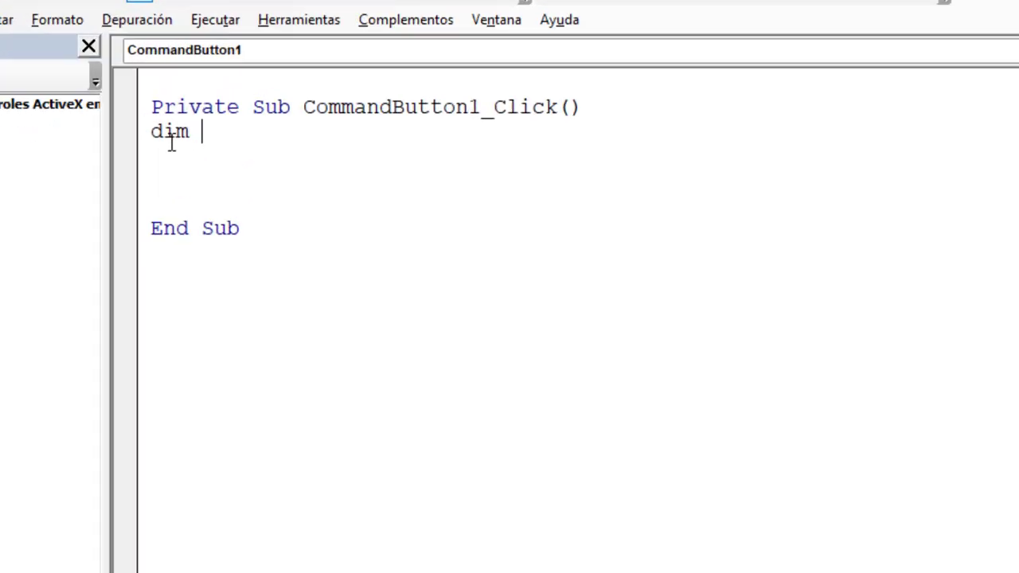
pyautogui.write('uerma')
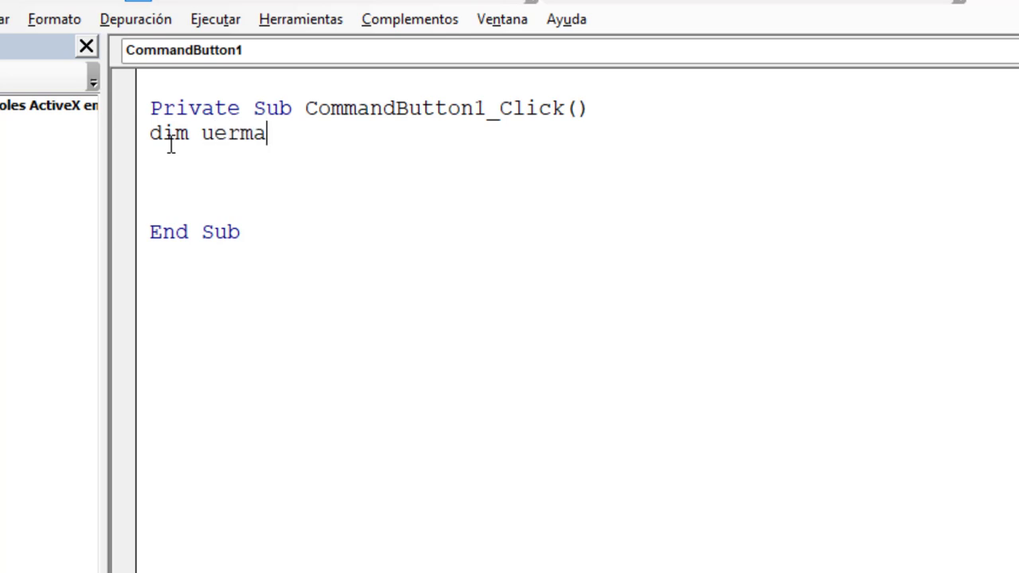
pyautogui.write('s string')
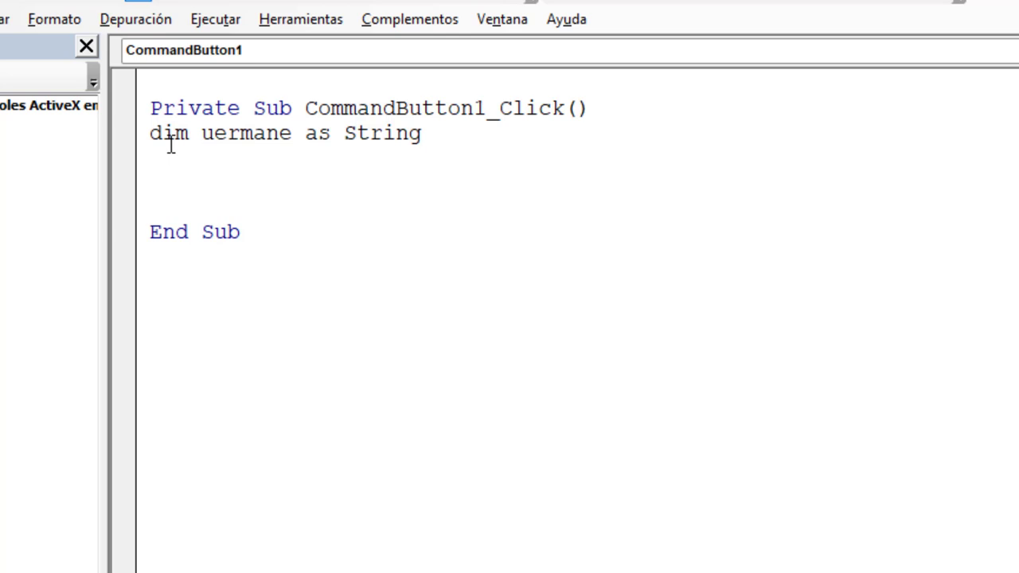
pyautogui.press('Return')
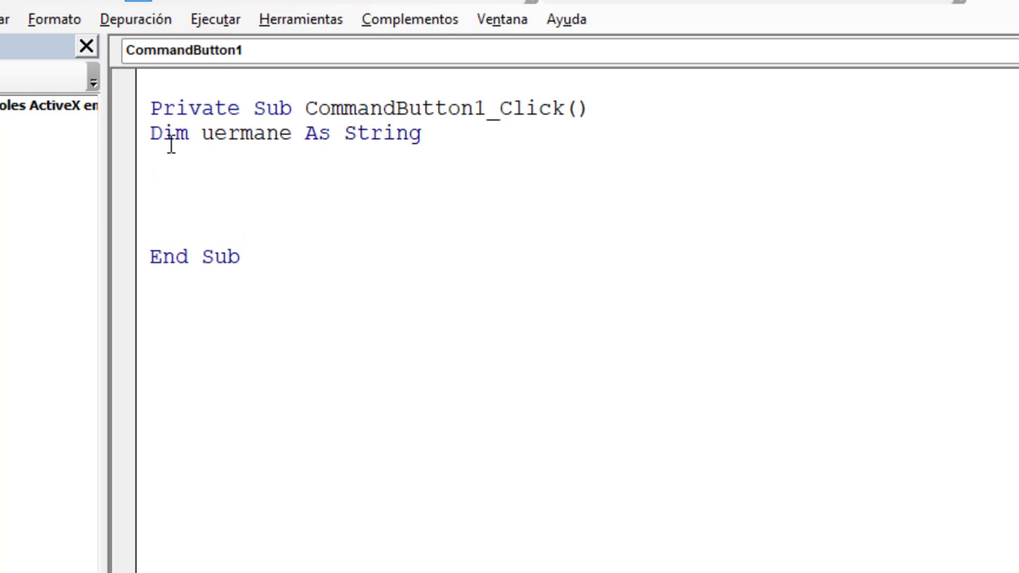
# Rename the variable to NOMBRE and add the line NOMBRE = TextBox1.Text
pyautogui.doubleClick(227, 144)
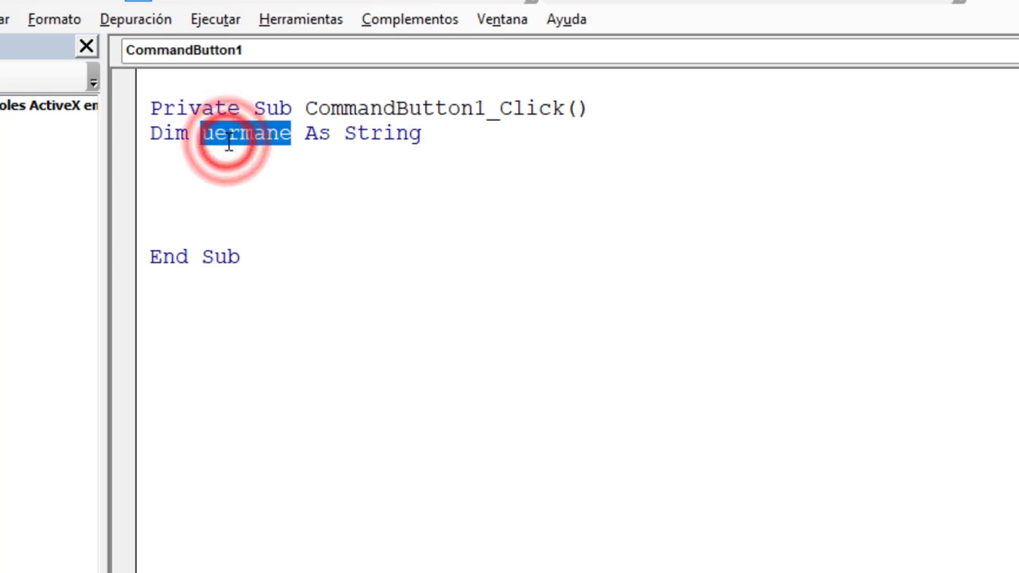
pyautogui.write('nombre')
pyautogui.press('BackSpace')
pyautogui.press('BackSpace')
pyautogui.press('BackSpace')
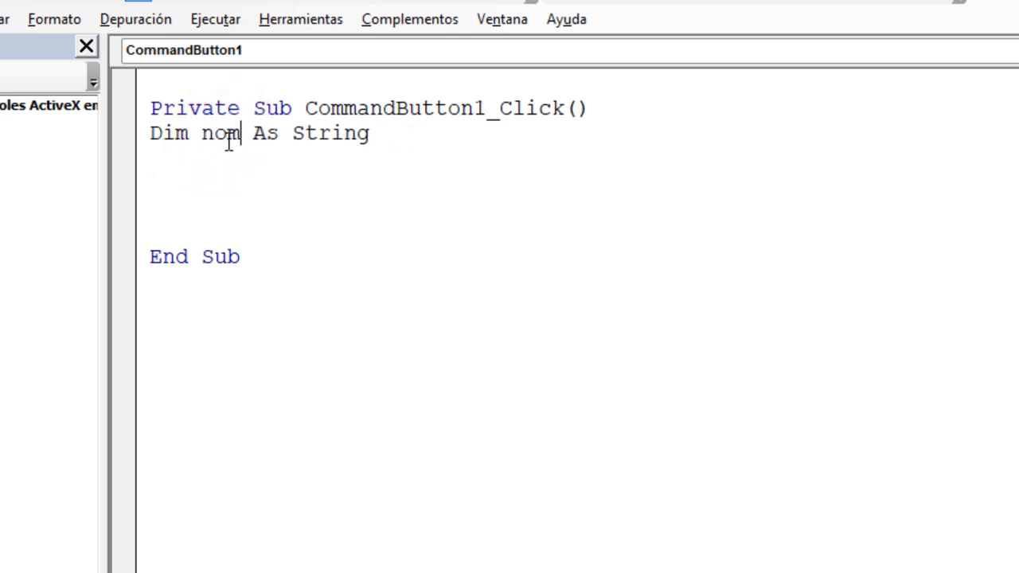
pyautogui.press('BackSpace')
pyautogui.press('BackSpace')
pyautogui.press('BackSpace')
pyautogui.write('NOMBRE')
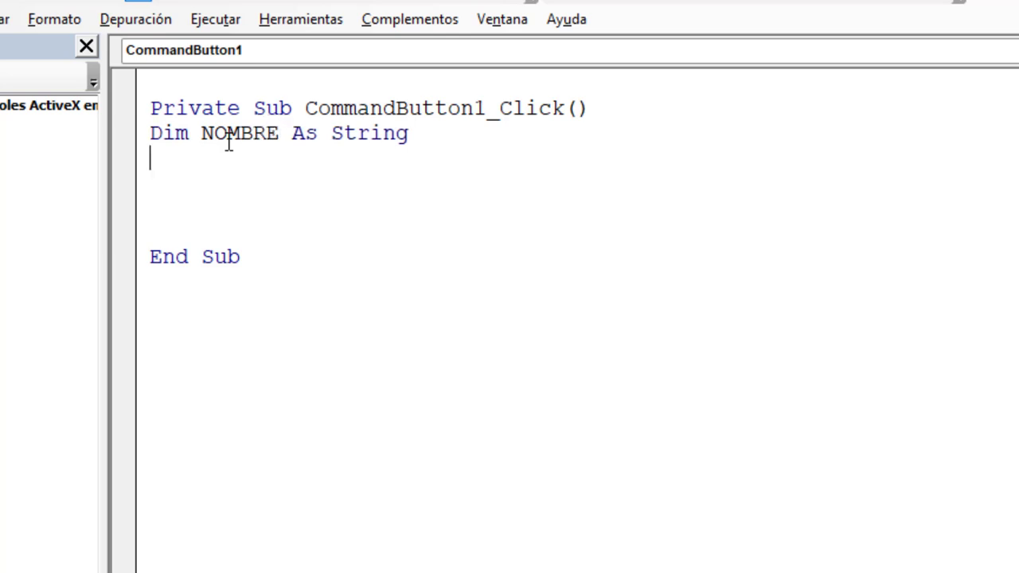
pyautogui.write('OMBRE = TEXTB')
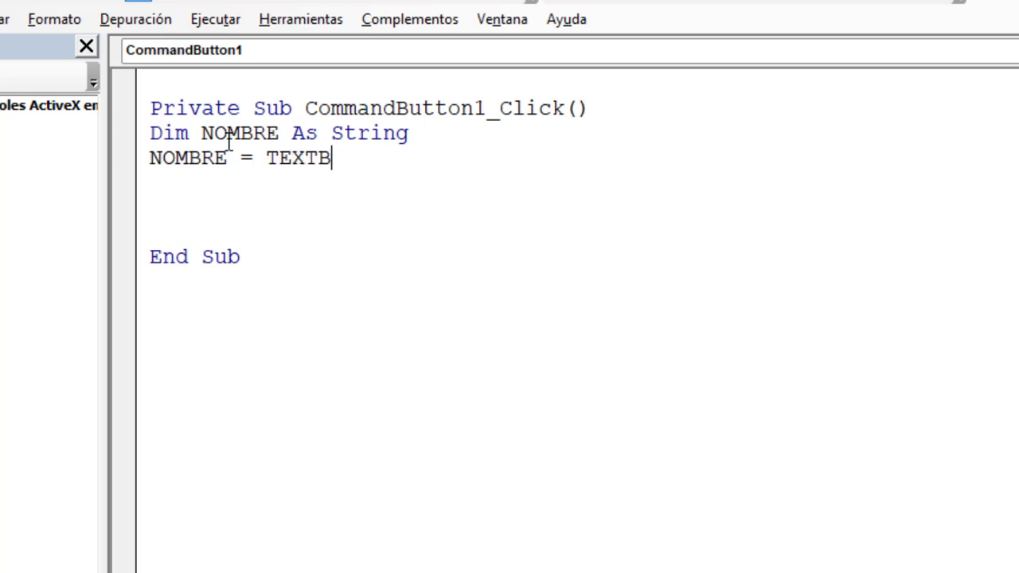
pyautogui.write('.')
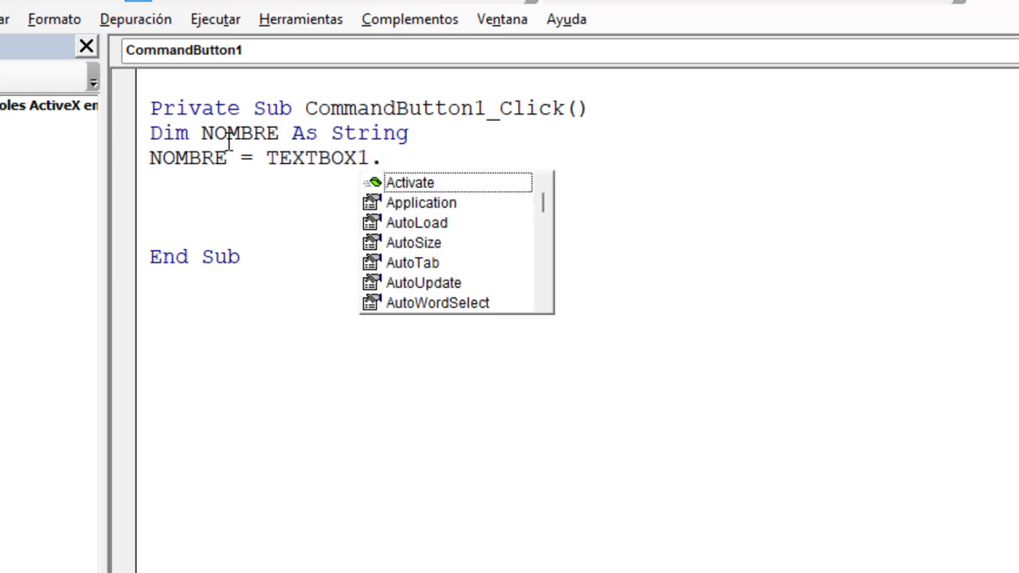
pyautogui.write('TE')
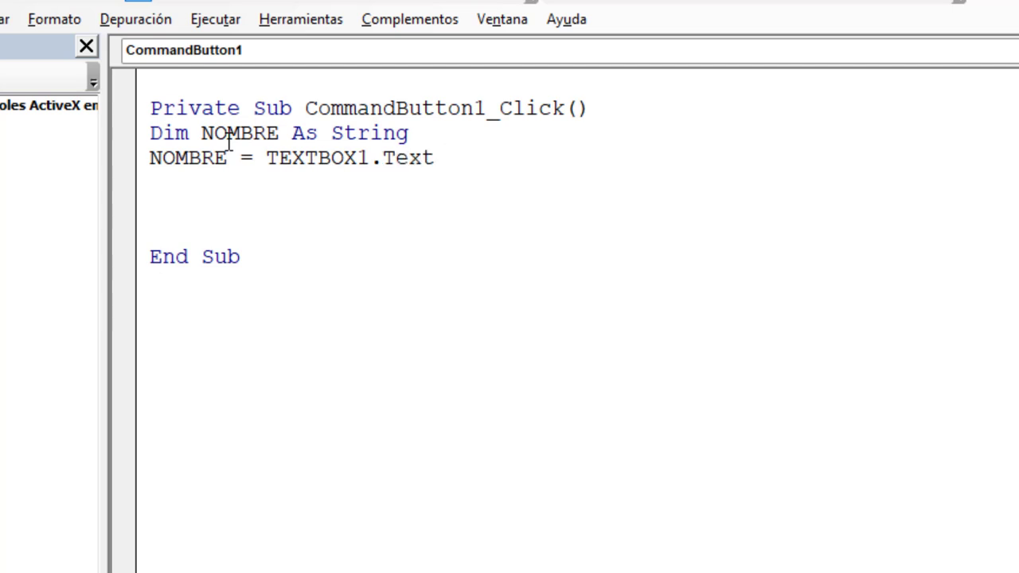
pyautogui.press('Return')
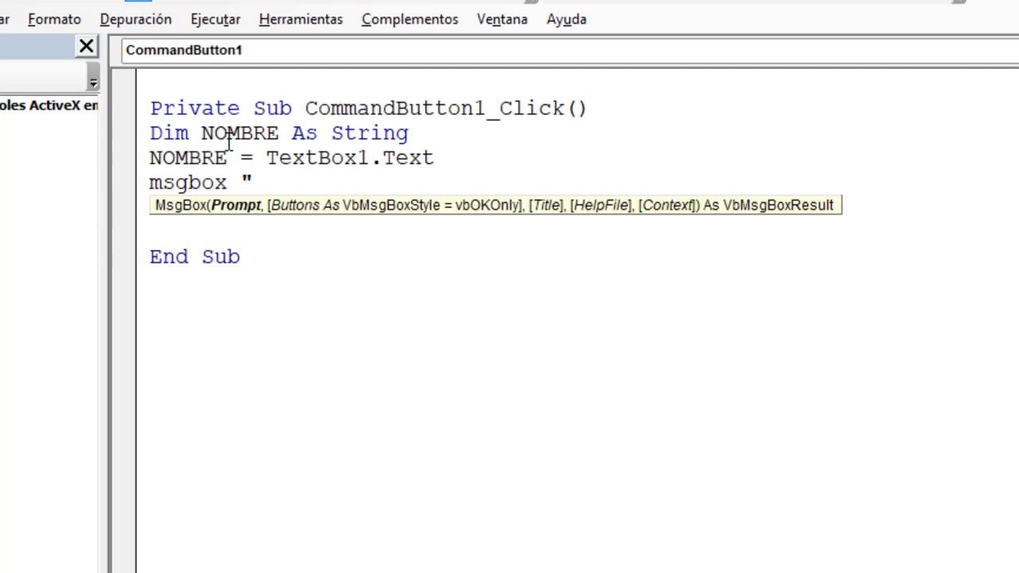
# Add MsgBox "hola, " & NOMBRE, vbInformation, "Sepamos Excel" to CommandButton1_Click
pyautogui.write('hoj')
pyautogui.write('la')
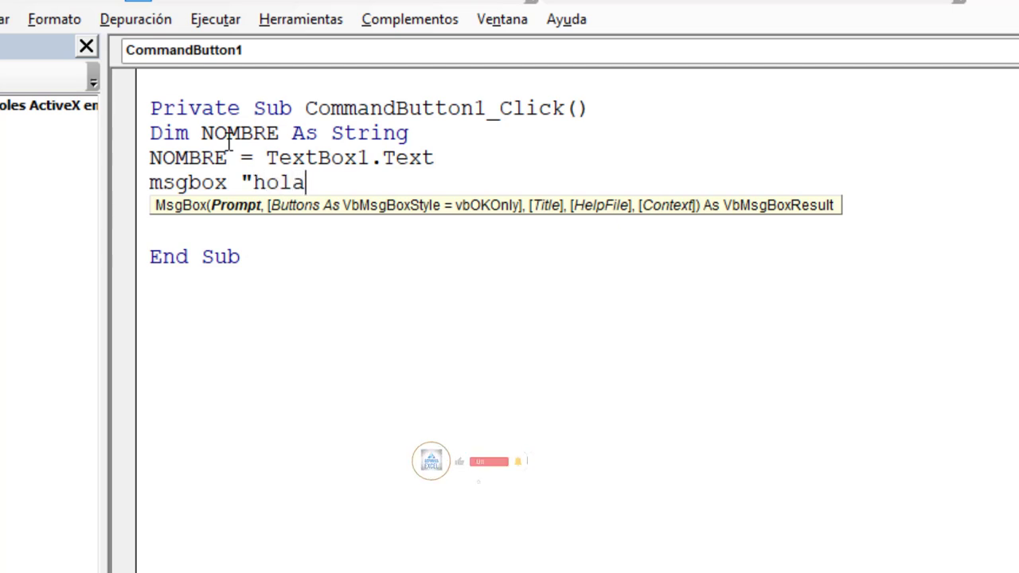
pyautogui.write(',')
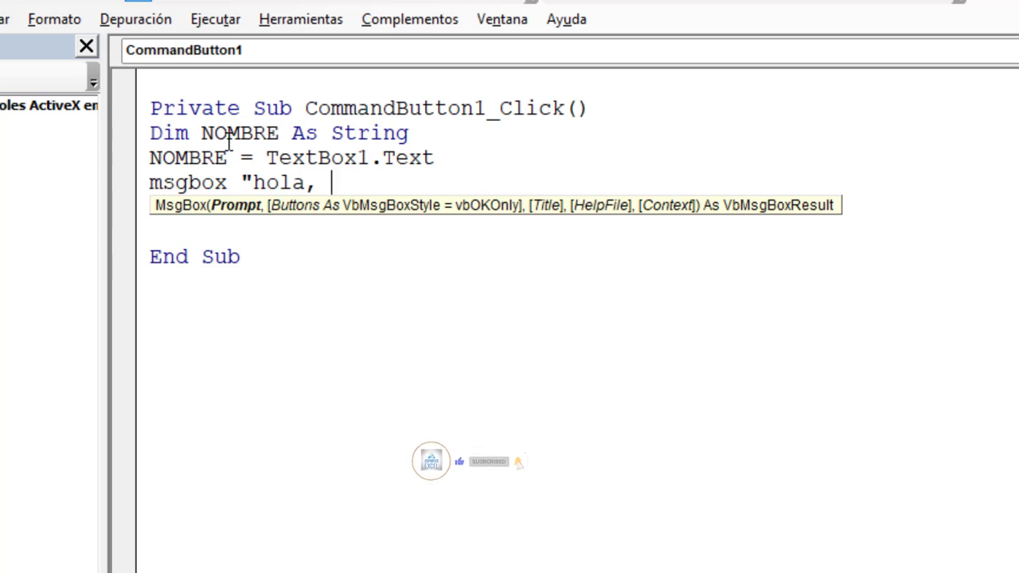
pyautogui.write(' " &')
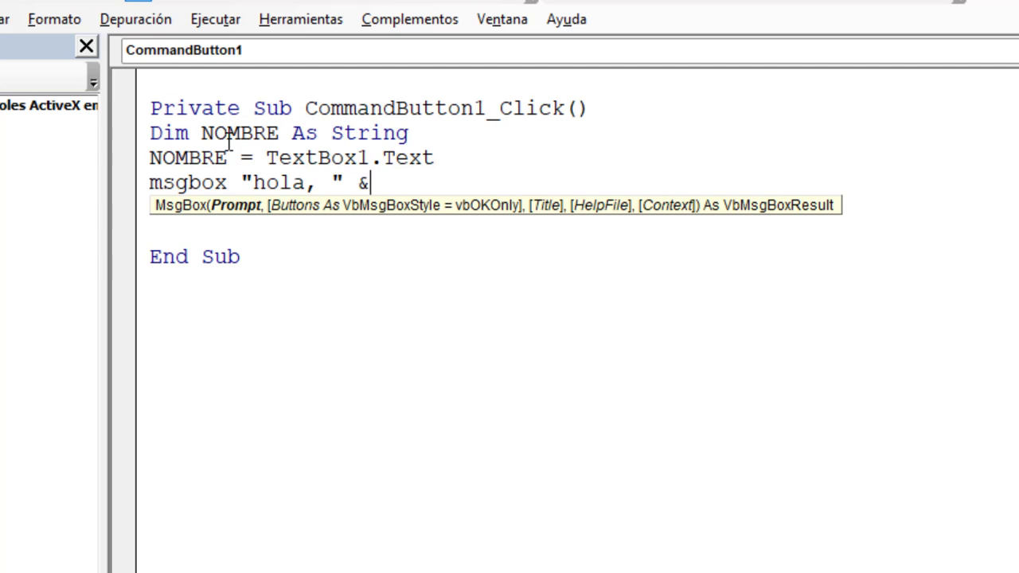
pyautogui.write(' nombre')
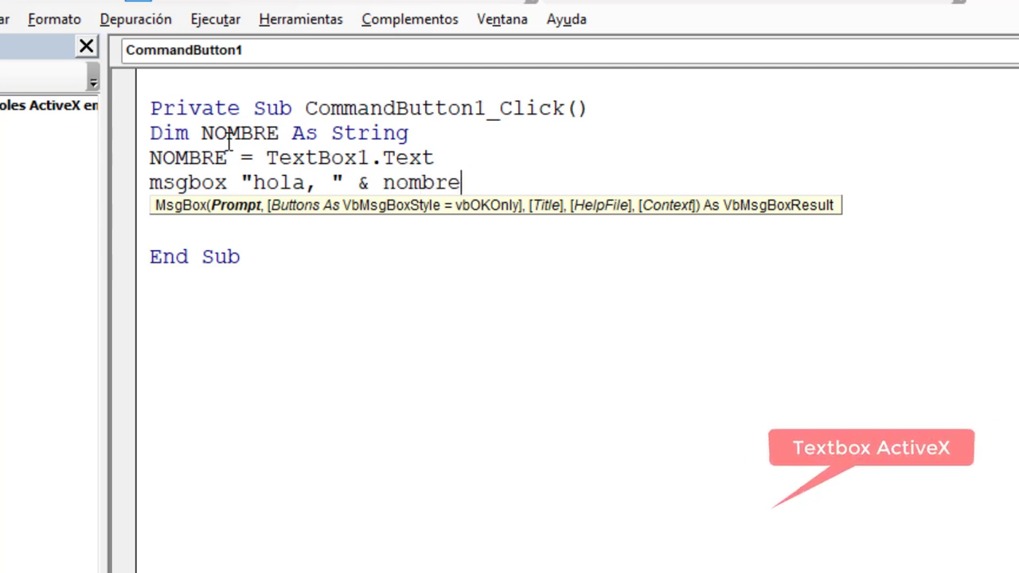
pyautogui.write(', ')
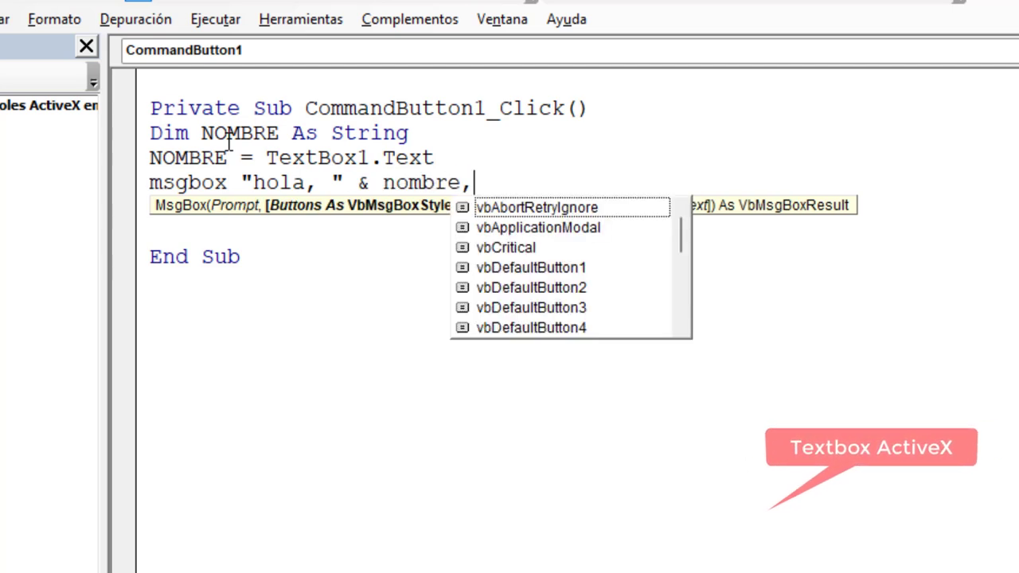
pyautogui.write('vbao')
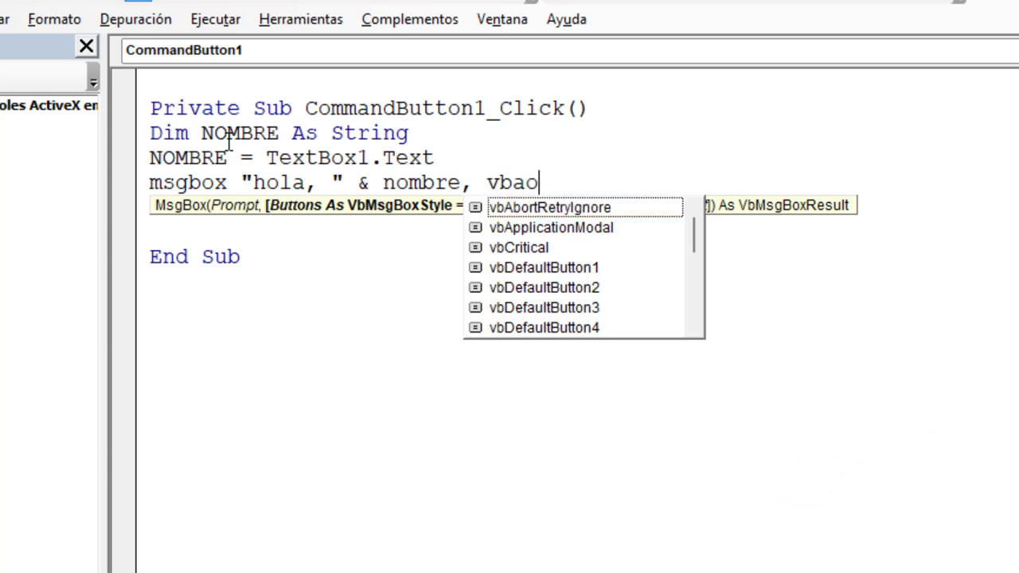
pyautogui.press('BackSpace')
pyautogui.write('i')
pyautogui.press('BackSpace')
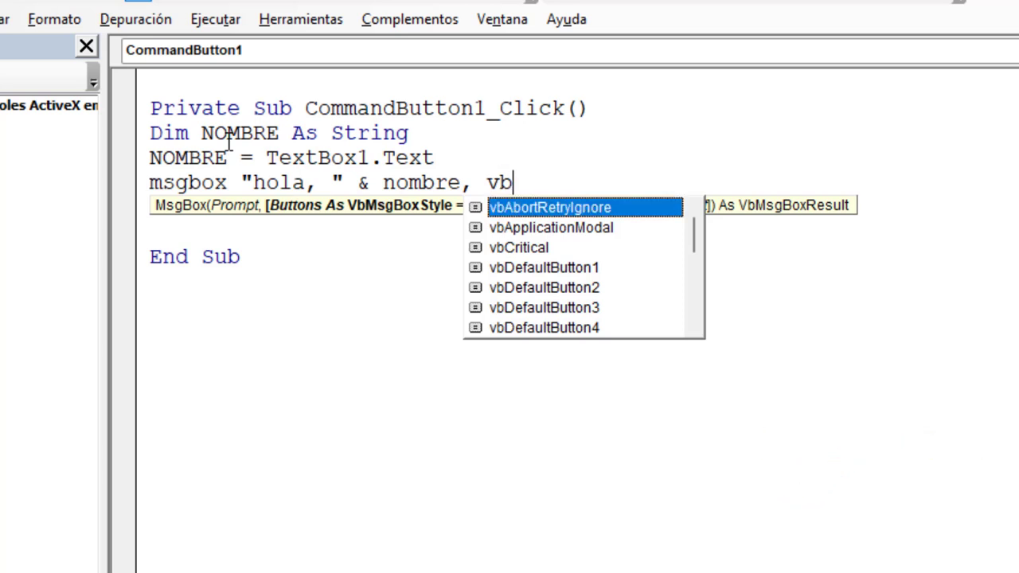
pyautogui.write('i ')
pyautogui.write(',')
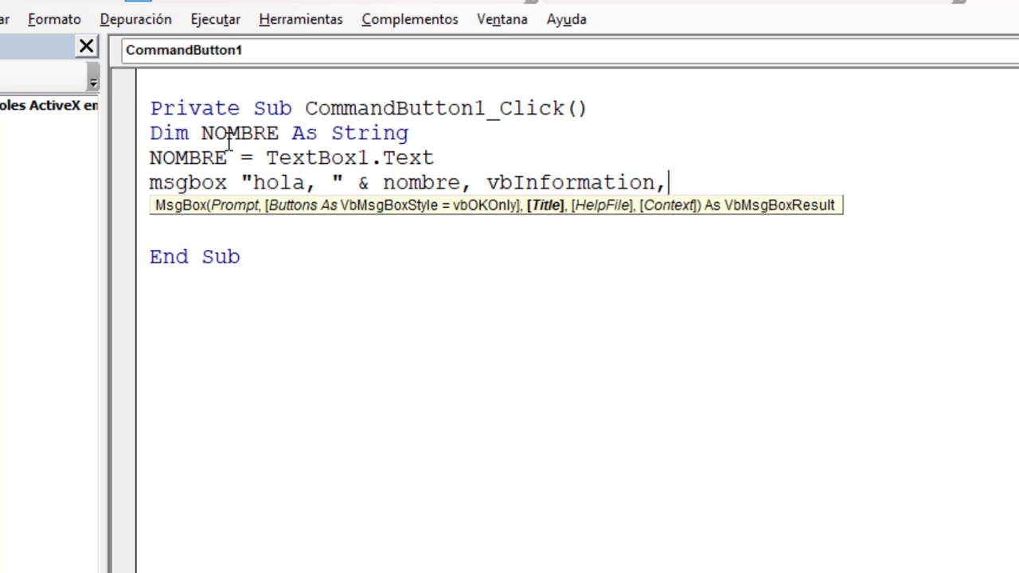
pyautogui.write('sep')
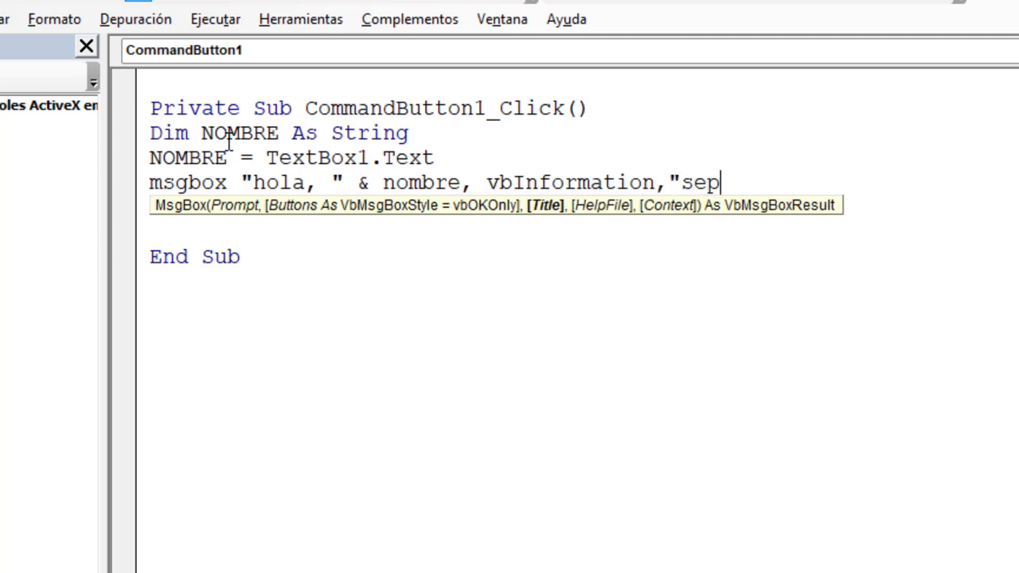
pyautogui.press('BackSpace')
pyautogui.press('BackSpace')
pyautogui.press('BackSpace')
pyautogui.write('Se')
pyautogui.write('pamos E')
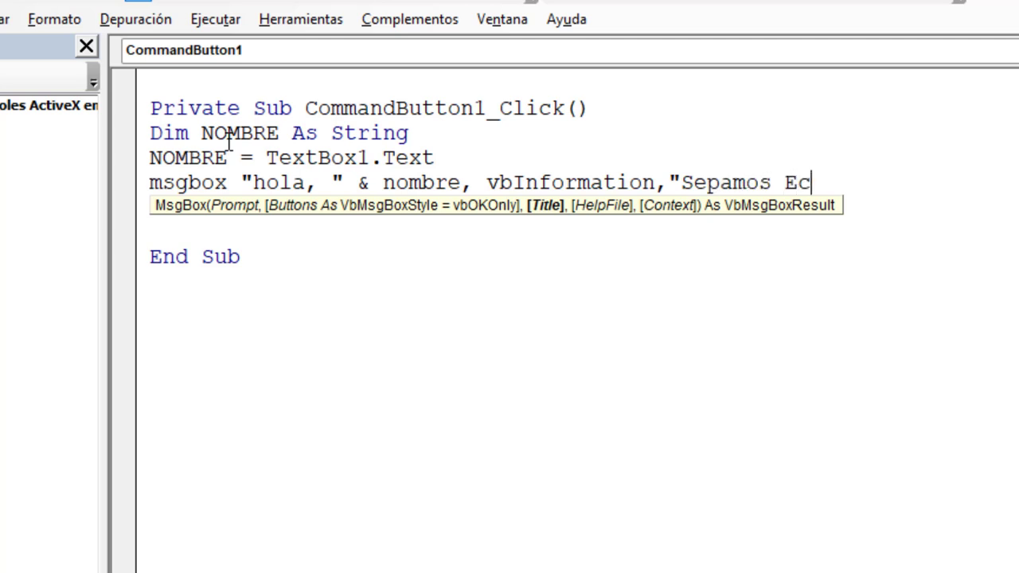
pyautogui.write('xcel')
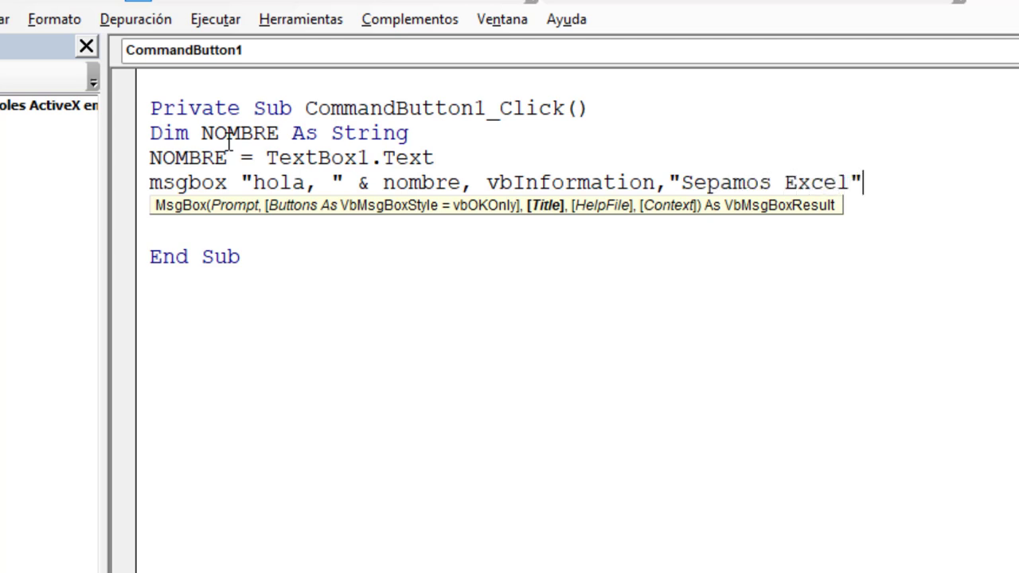
pyautogui.click(389, 337)
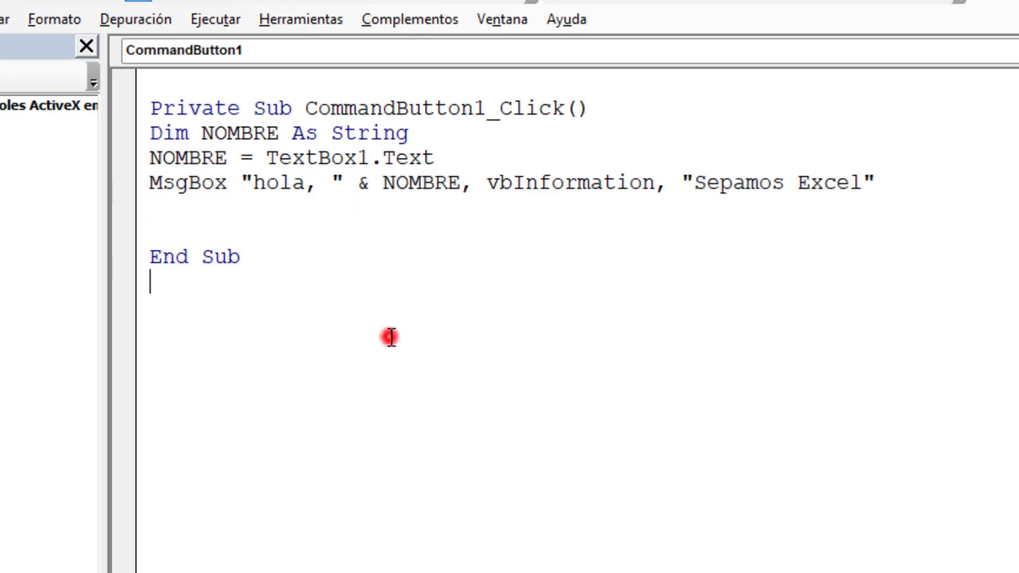
pyautogui.click(215, 122)
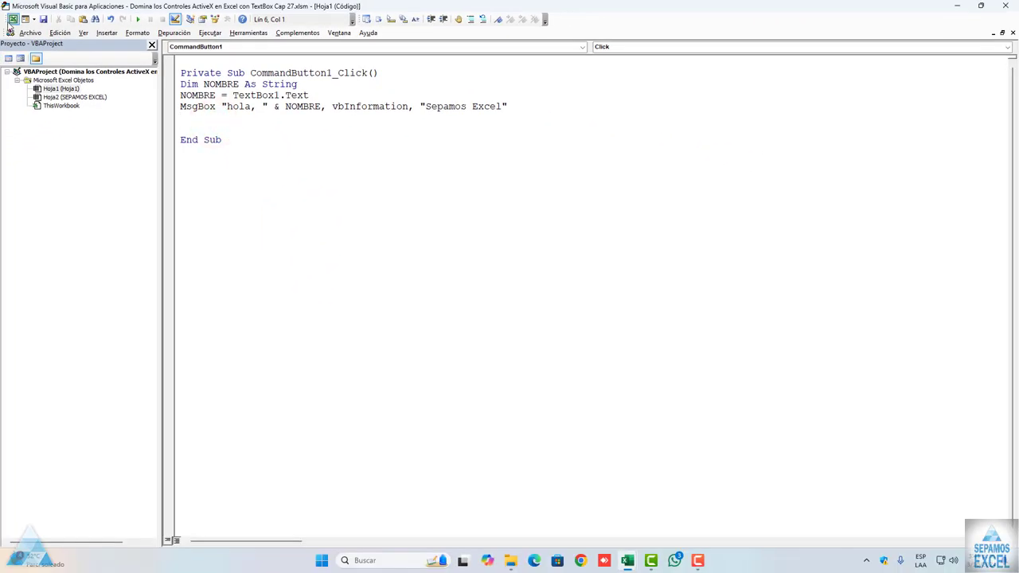
# Back in Excel with design mode off, run CommandButton1 with an empty box and close the greeting
pyautogui.click(12, 19)
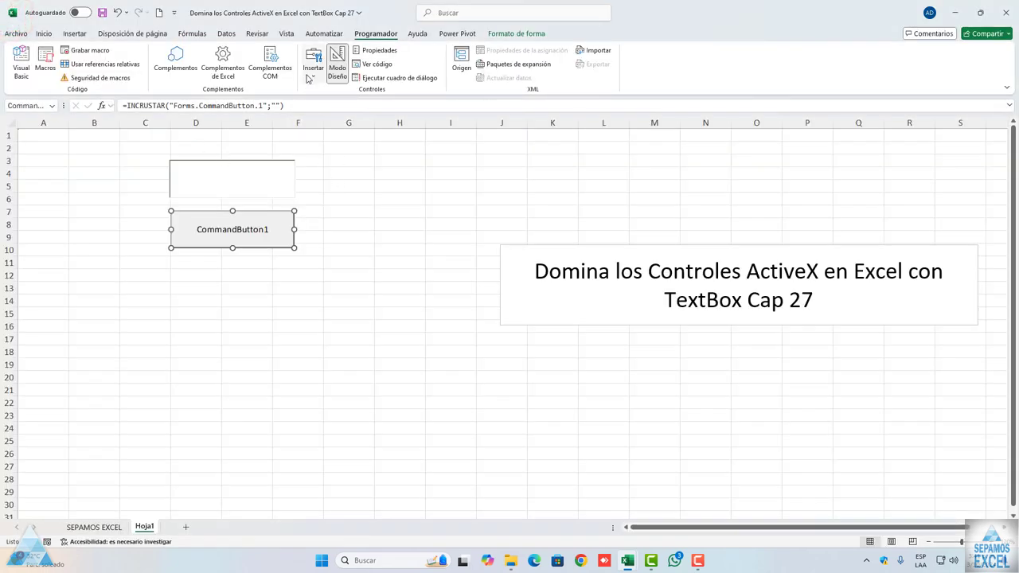
pyautogui.click(337, 64)
pyautogui.click(371, 216)
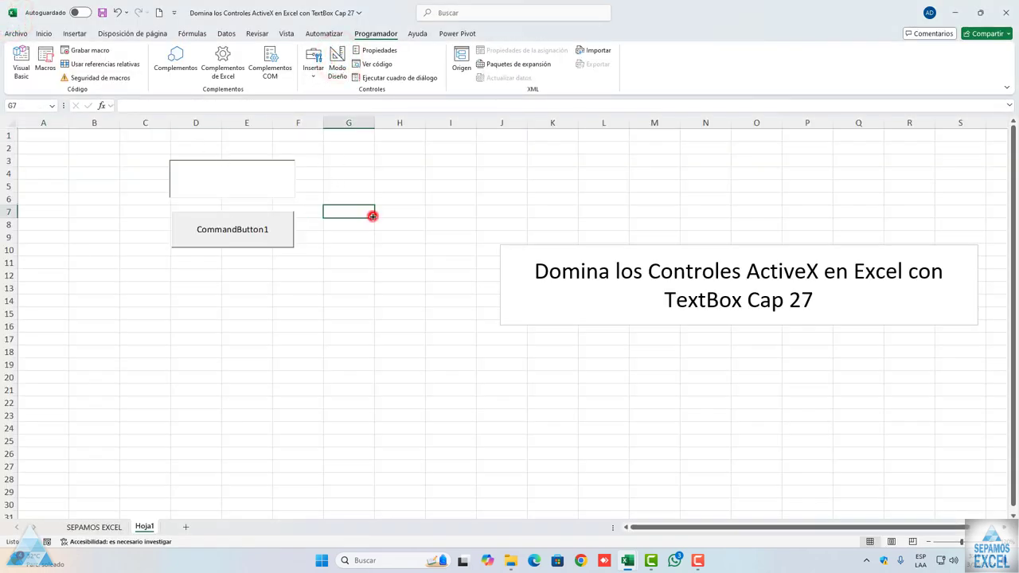
pyautogui.click(289, 233)
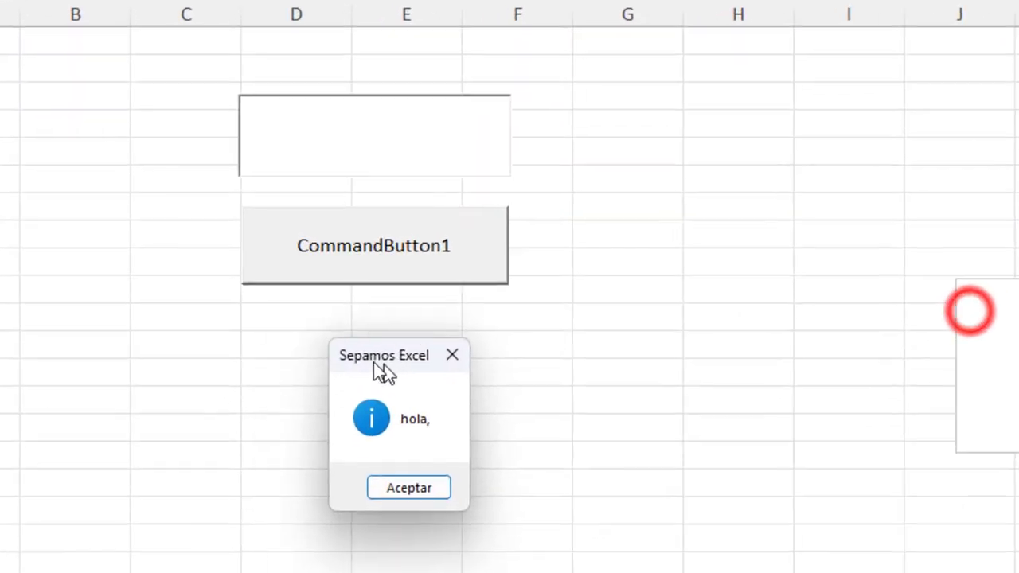
pyautogui.moveTo(374, 362); pyautogui.dragTo(330, 318)
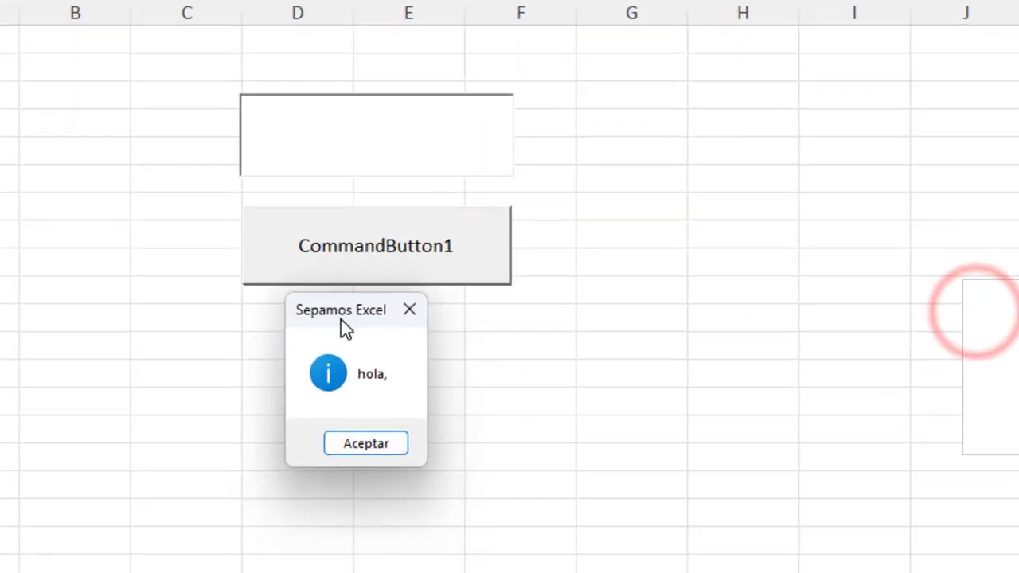
pyautogui.click(379, 444)
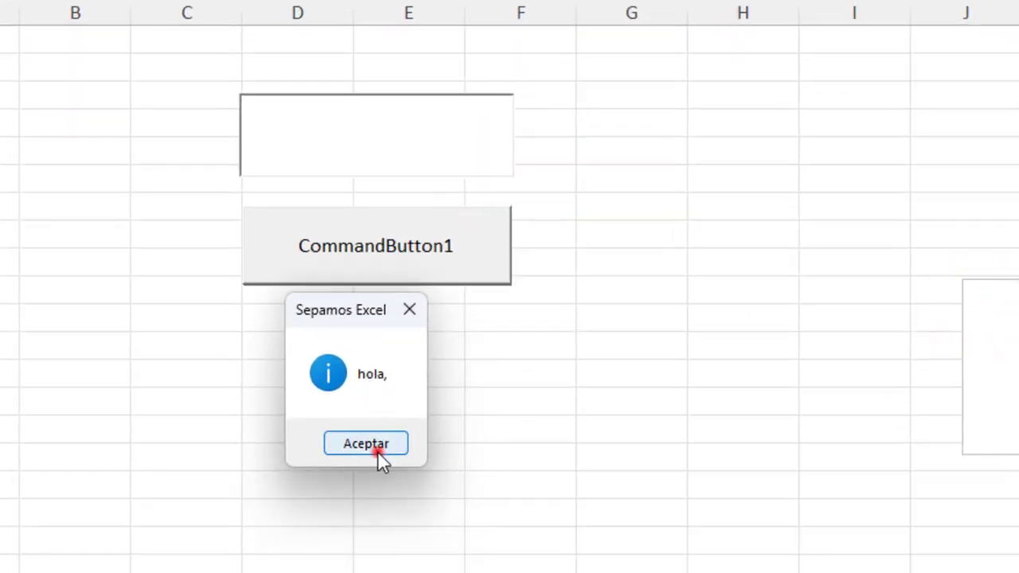
# Enter 'como estas??' in TextBox1, run the button to see 'hola, como estas??', and close it
pyautogui.click(359, 149)
pyautogui.write('como')
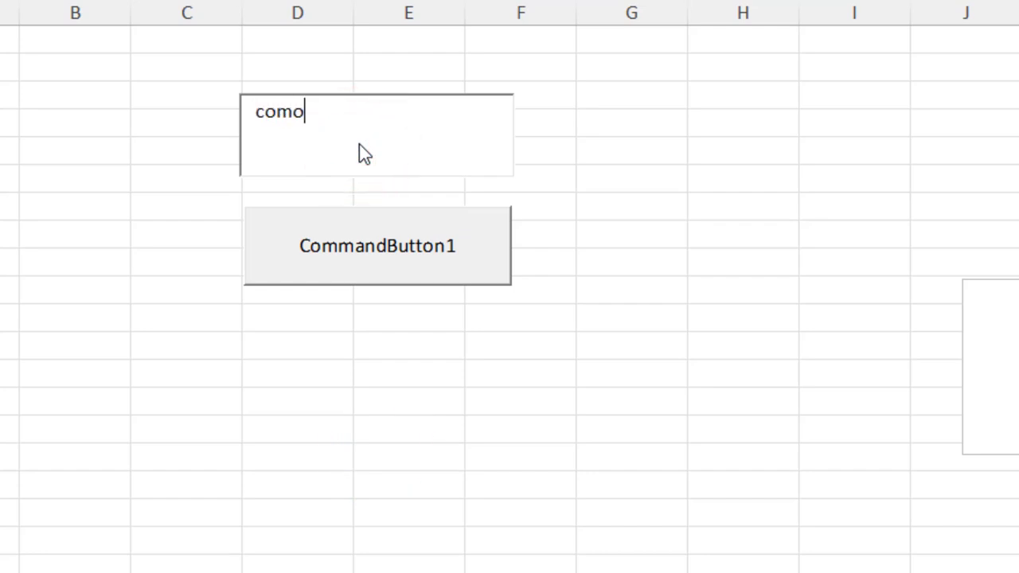
pyautogui.write(' esyas')
pyautogui.press('BackSpace')
pyautogui.press('BackSpace')
pyautogui.press('BackSpace')
pyautogui.write('tas')
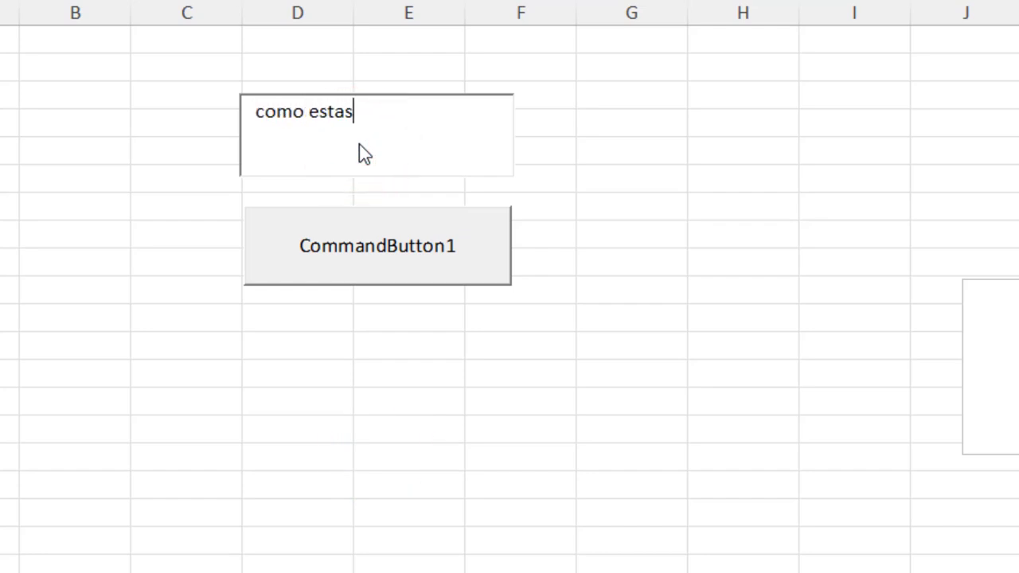
pyautogui.press('BackSpace')
pyautogui.press('BackSpace')
pyautogui.press('BackSpace')
pyautogui.write('??')
pyautogui.click(383, 248)
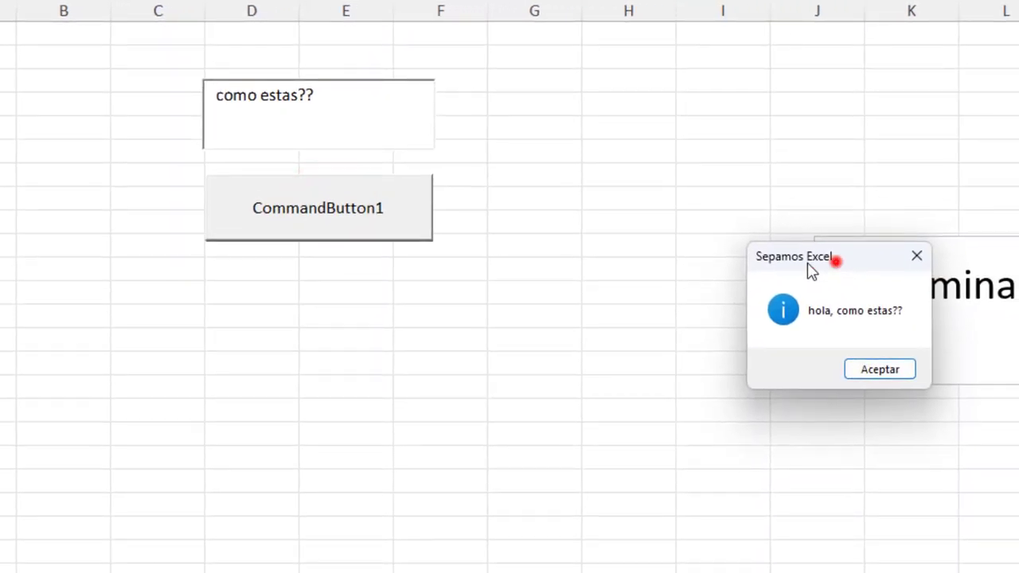
pyautogui.moveTo(811, 269)
pyautogui.mouseDown()
pyautogui.moveTo(329, 317)
pyautogui.moveTo(329, 298)
pyautogui.mouseUp()
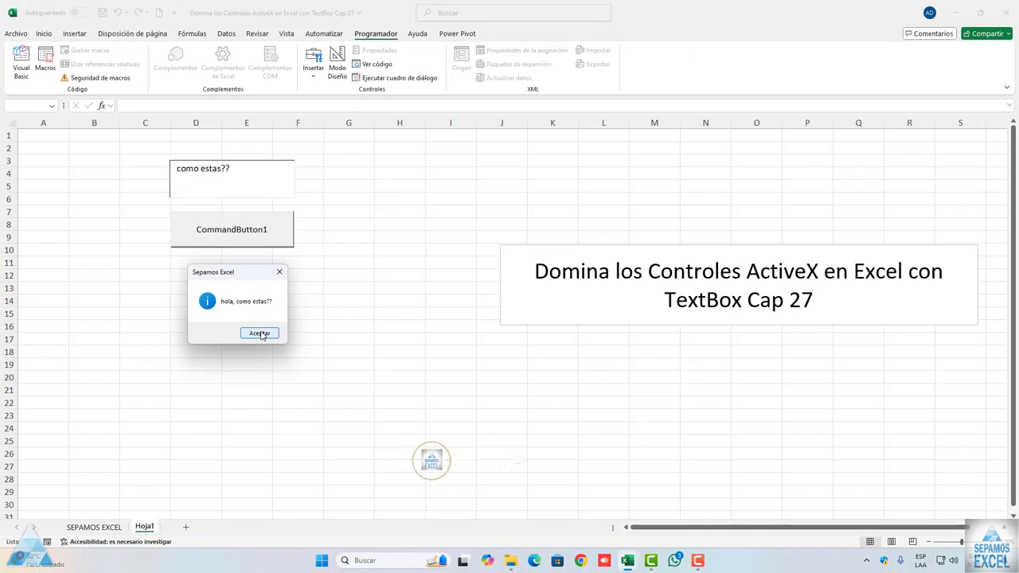
pyautogui.click(259, 333)
# Change the MsgBox greeting to read 'hola estoy usando el cuadro de texto'
pyautogui.click(18, 79)
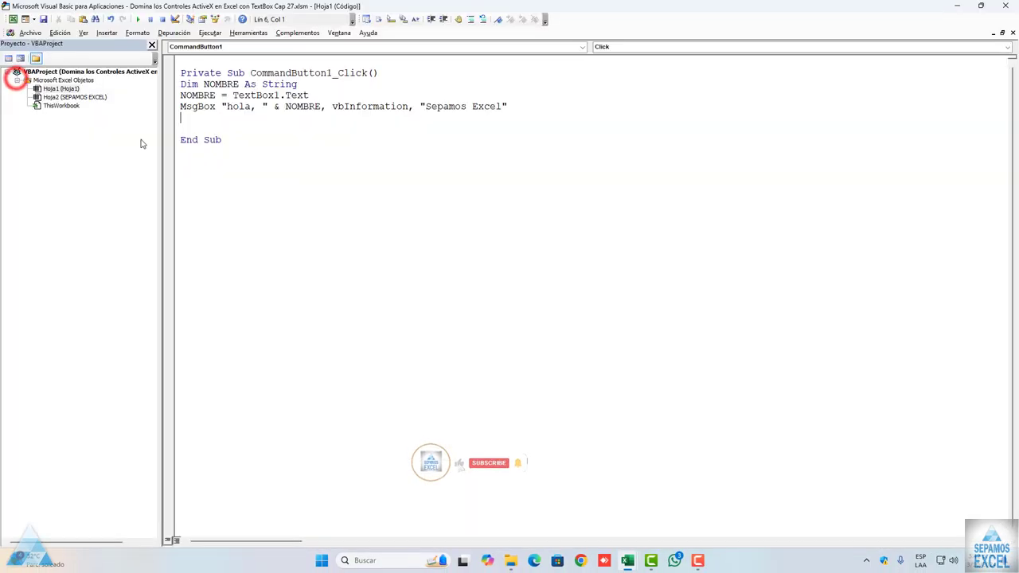
pyautogui.click(249, 108)
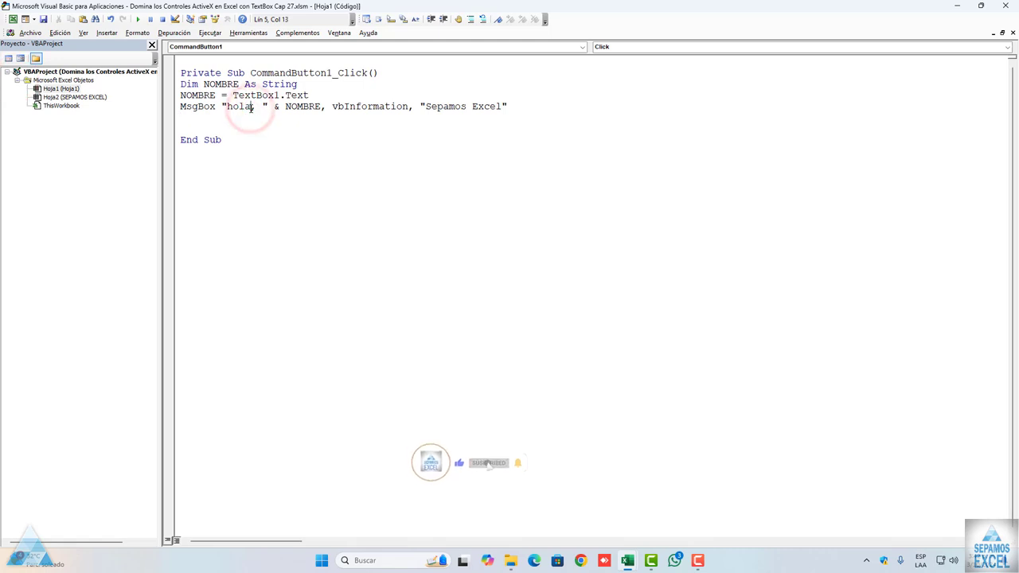
pyautogui.write('estoy usa')
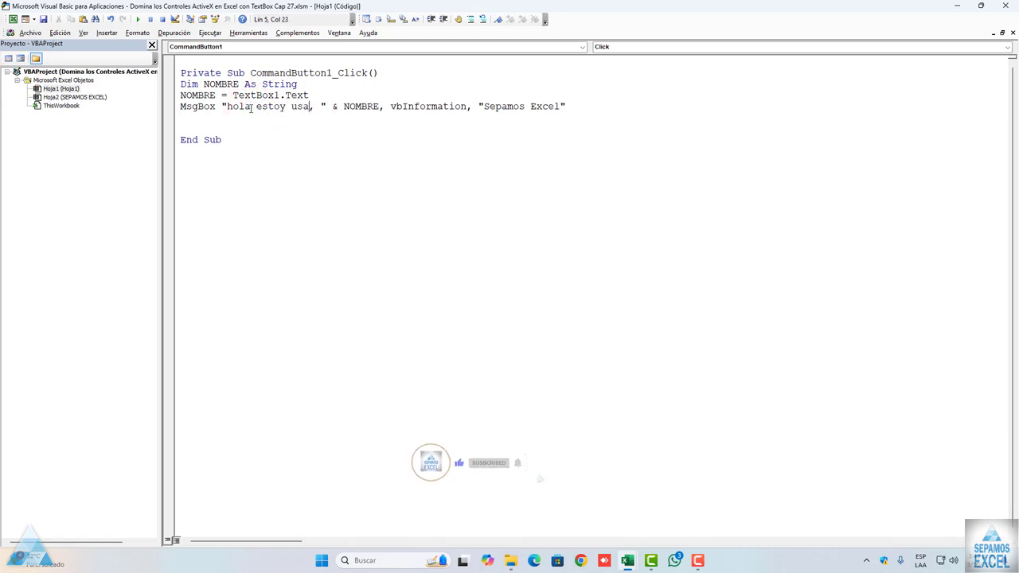
pyautogui.write('ndo el ')
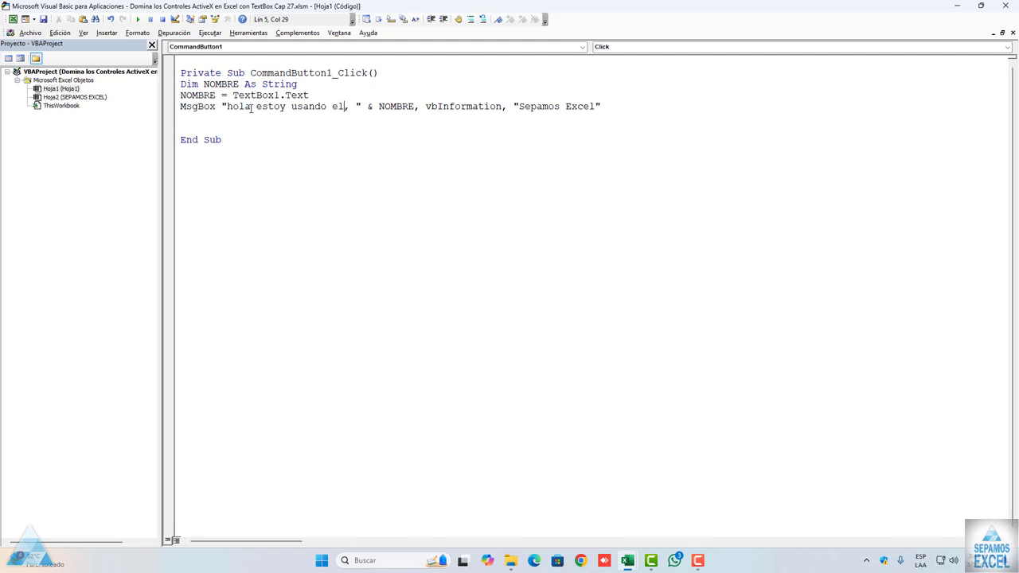
pyautogui.write('cuaro')
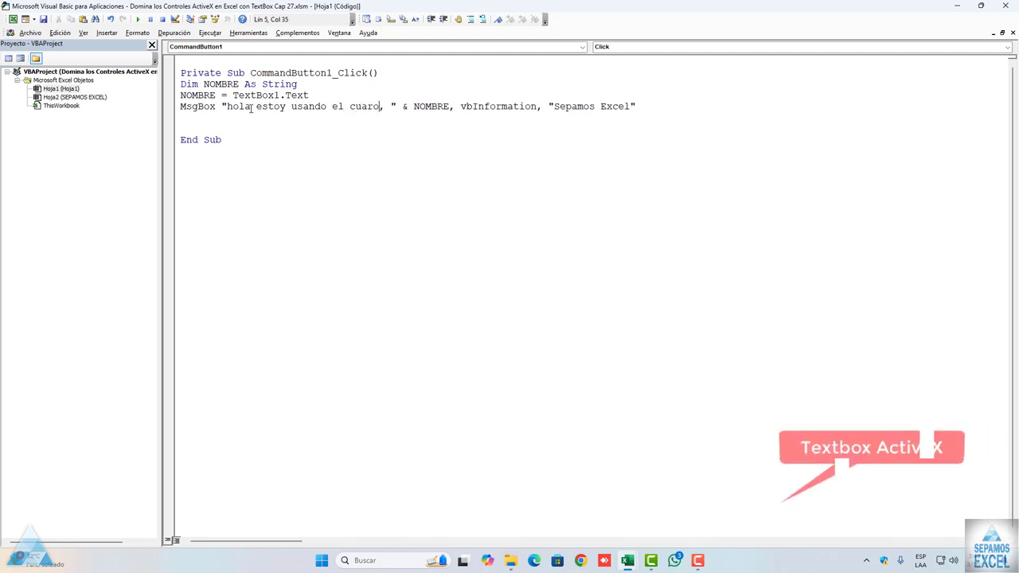
pyautogui.press('BackSpace')
pyautogui.write('dro de')
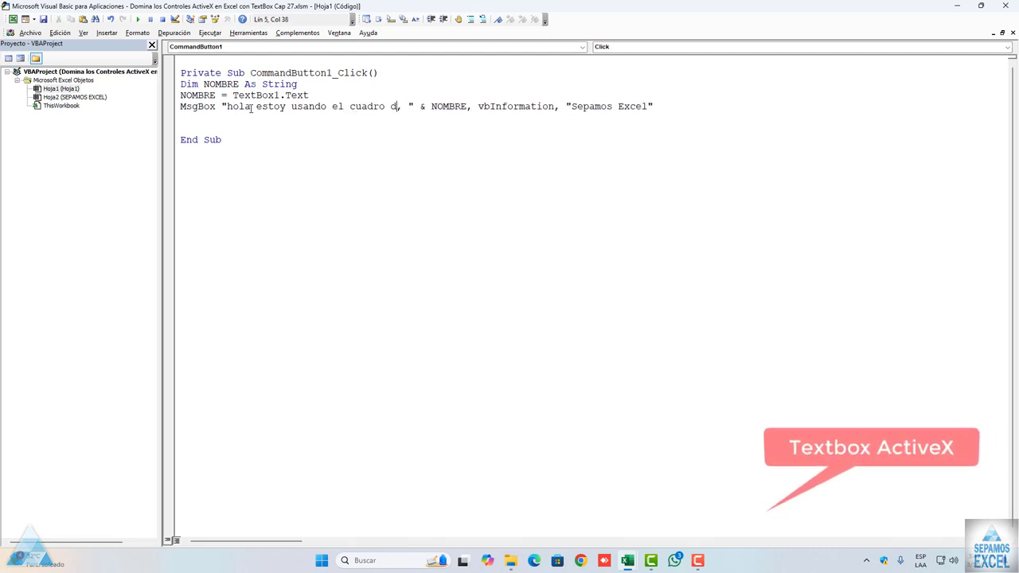
pyautogui.write(' texto')
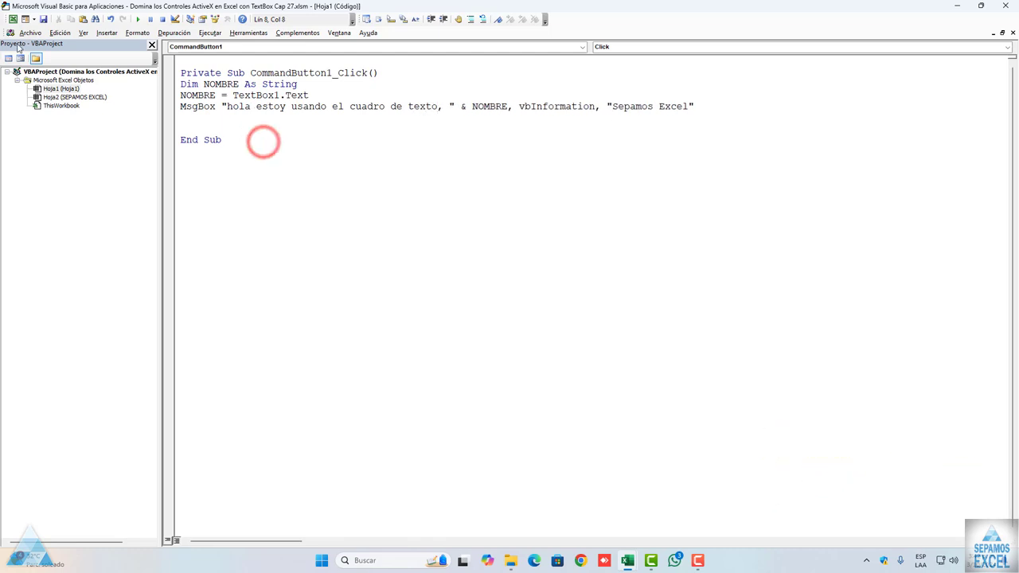
# Enter 'ovo' in the text box and run CommandButton1 to check the greeting message
pyautogui.hotkey('alt', 'F11')
pyautogui.tripleClick(233, 174)
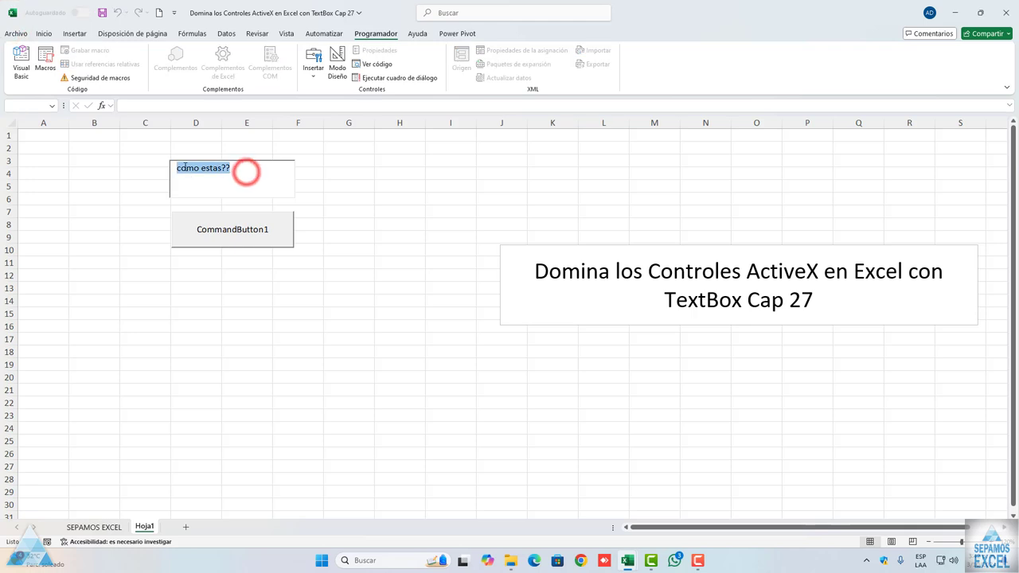
pyautogui.write('oy nue')
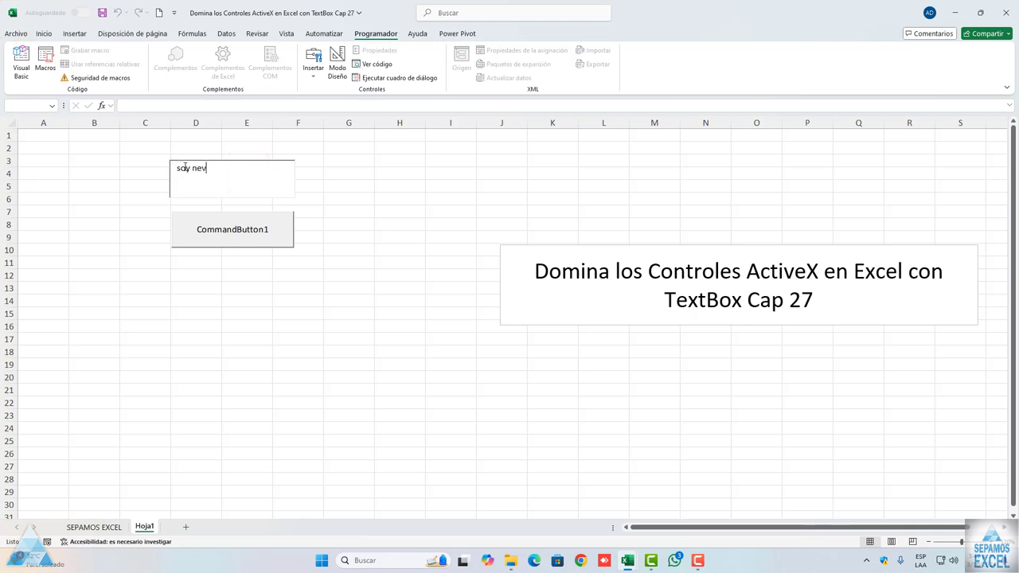
pyautogui.write('vo en el tema')
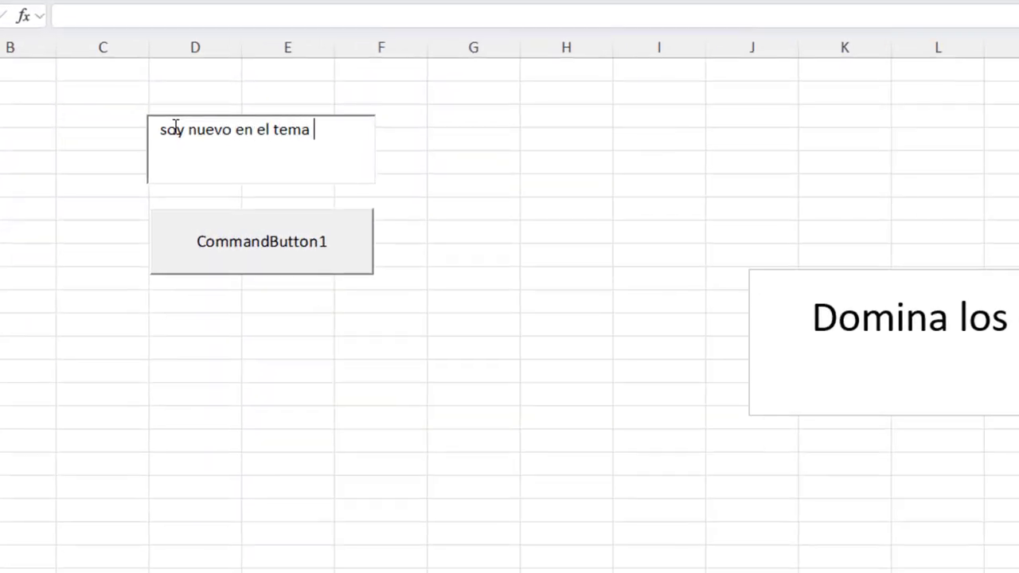
pyautogui.click(220, 232)
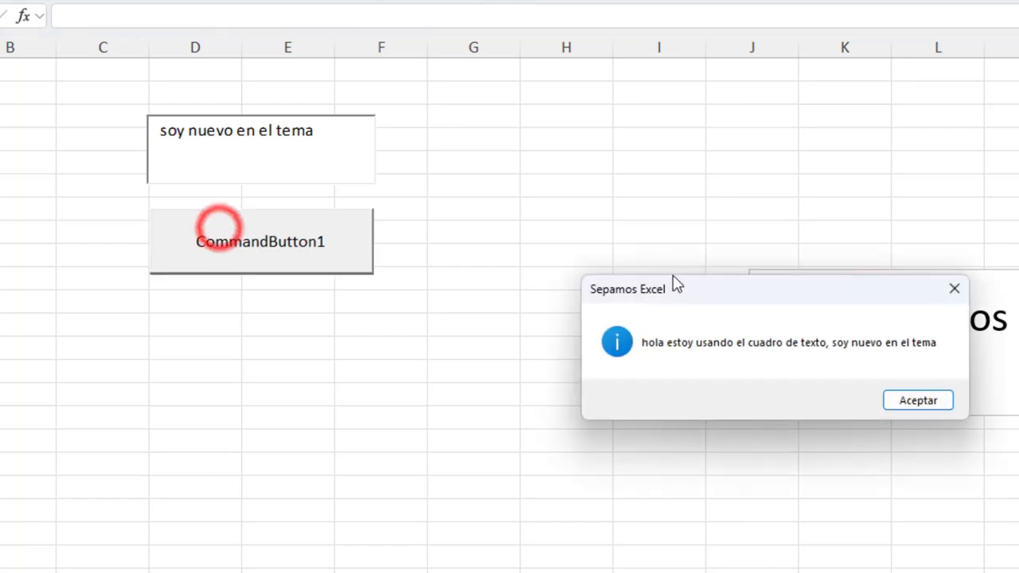
pyautogui.moveTo(699, 289); pyautogui.dragTo(247, 293)
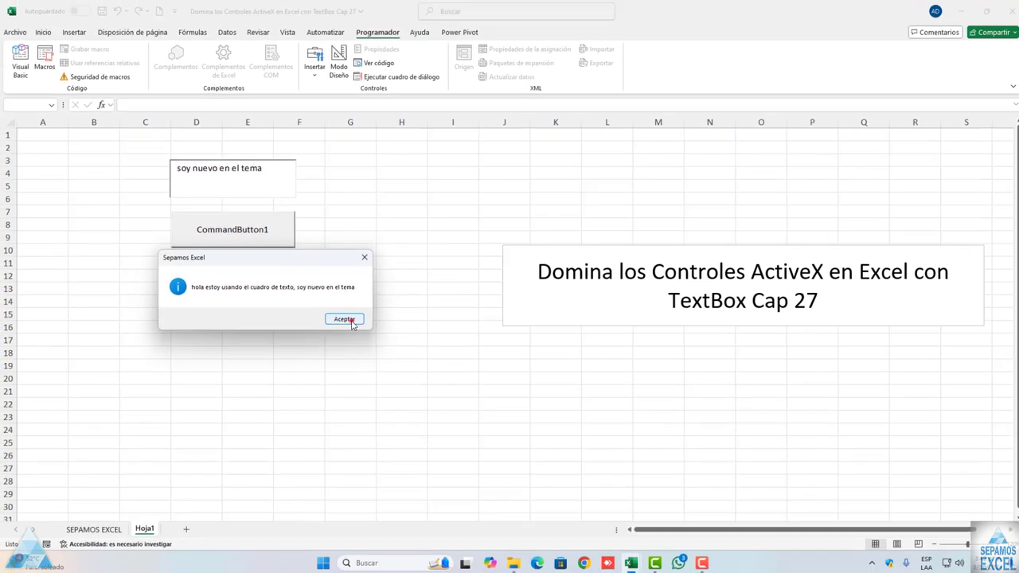
pyautogui.click(350, 318)
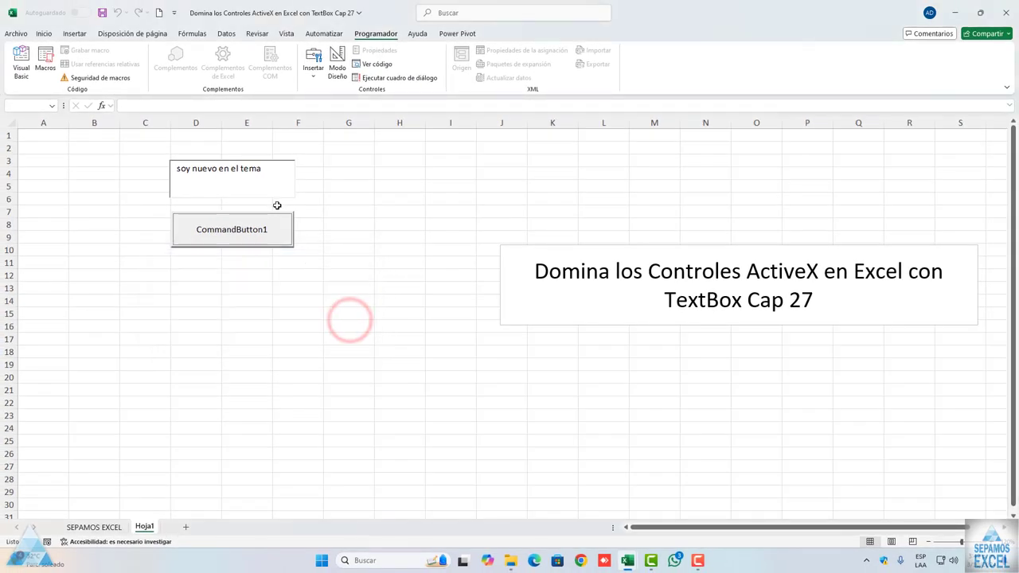
# Empty the text box and go back to the button's code in the VBA editor
pyautogui.moveTo(275, 169); pyautogui.dragTo(176, 168)
pyautogui.press('BackSpace')
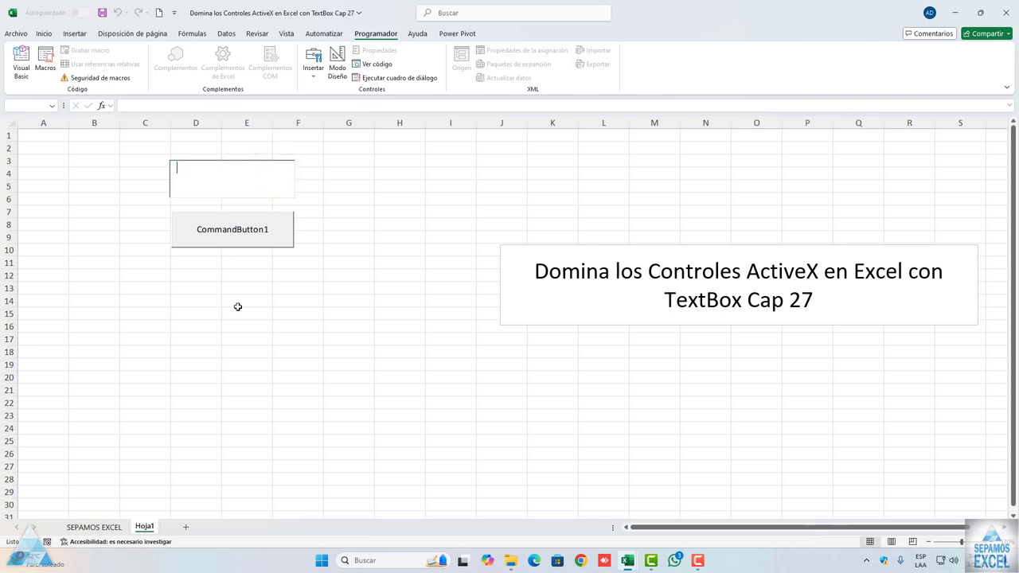
pyautogui.click(237, 306)
pyautogui.click(22, 70)
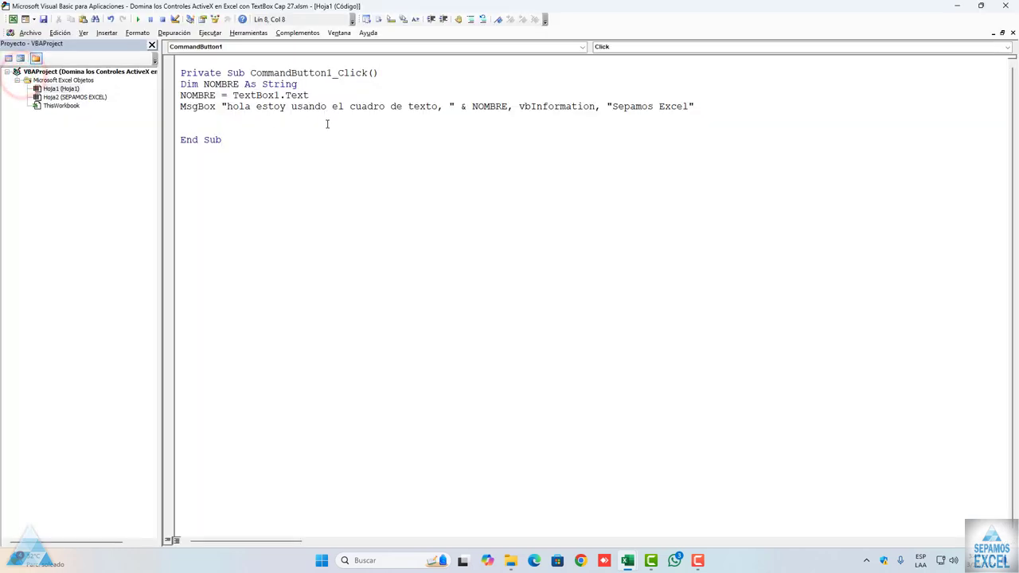
# Tidy the CommandButton1_Click procedure and paste a duplicate copy below it
pyautogui.click(258, 125)
pyautogui.press('BackSpace')
pyautogui.moveTo(236, 130); pyautogui.dragTo(167, 72)
pyautogui.hotkey('ctrl', 'c')
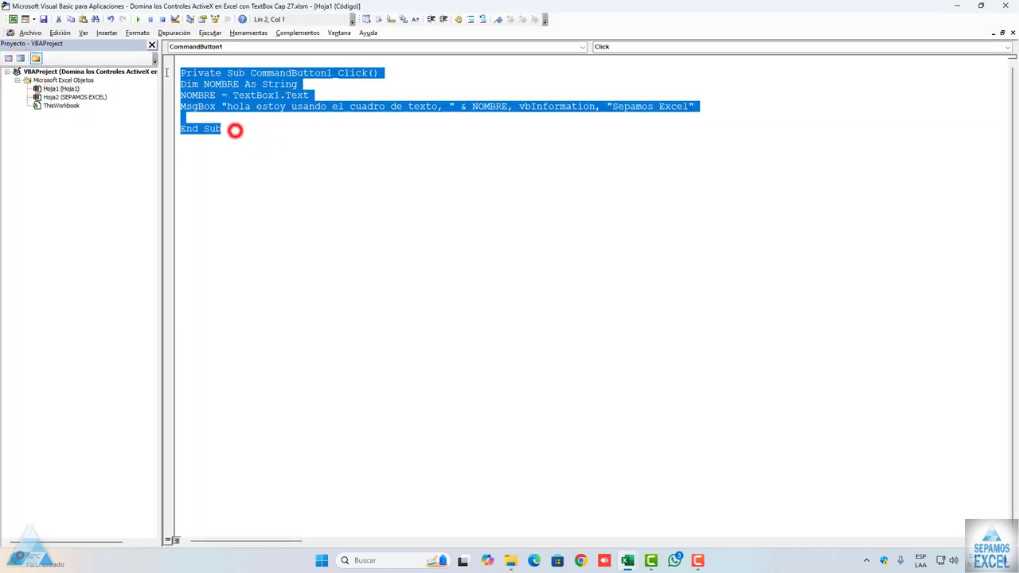
pyautogui.click(199, 167)
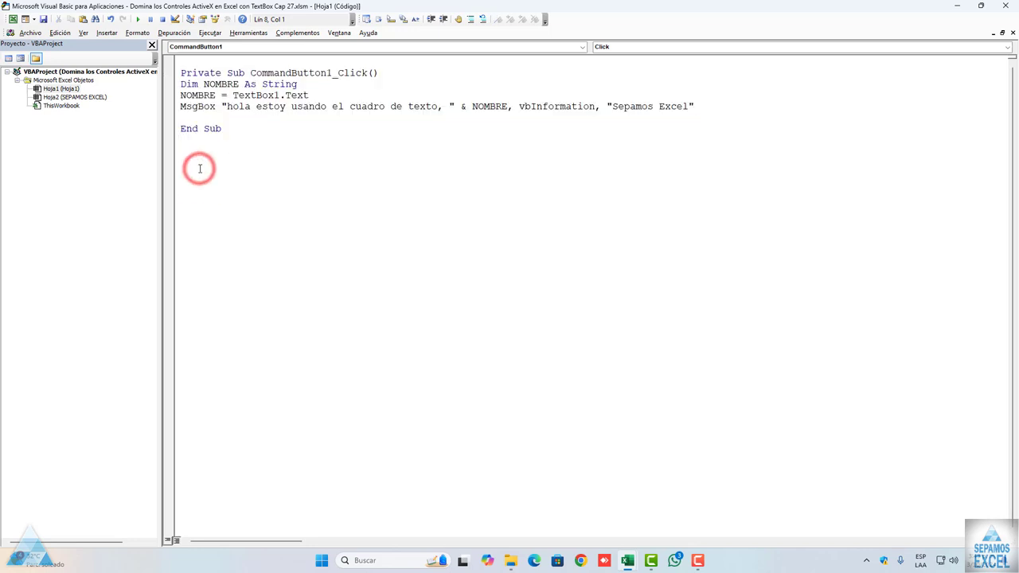
pyautogui.hotkey('ctrl', 'v')
pyautogui.press('Return')
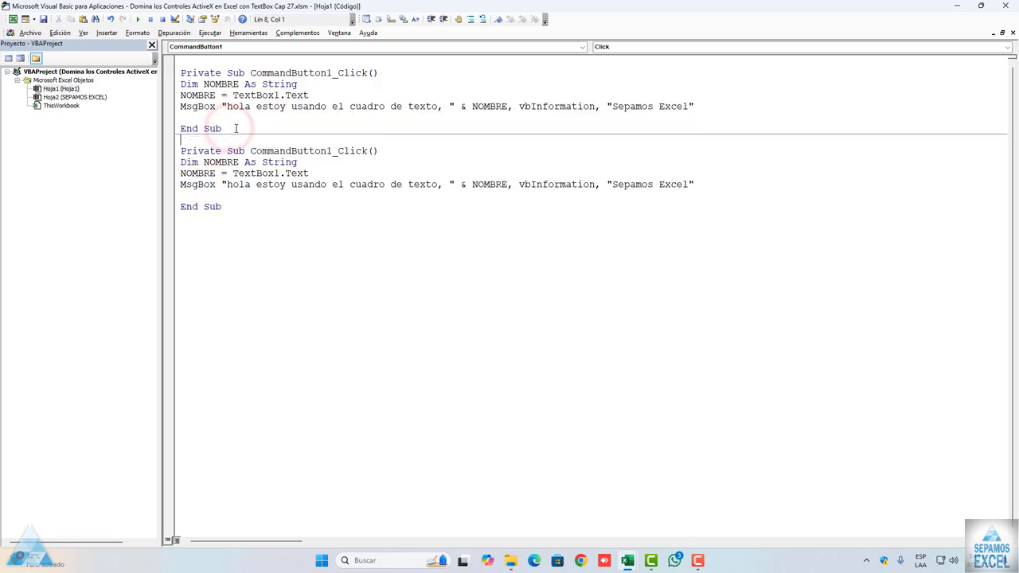
# Comment out the first copy with Comment Block and delete the second copy's body lines
pyautogui.moveTo(231, 128); pyautogui.dragTo(169, 63)
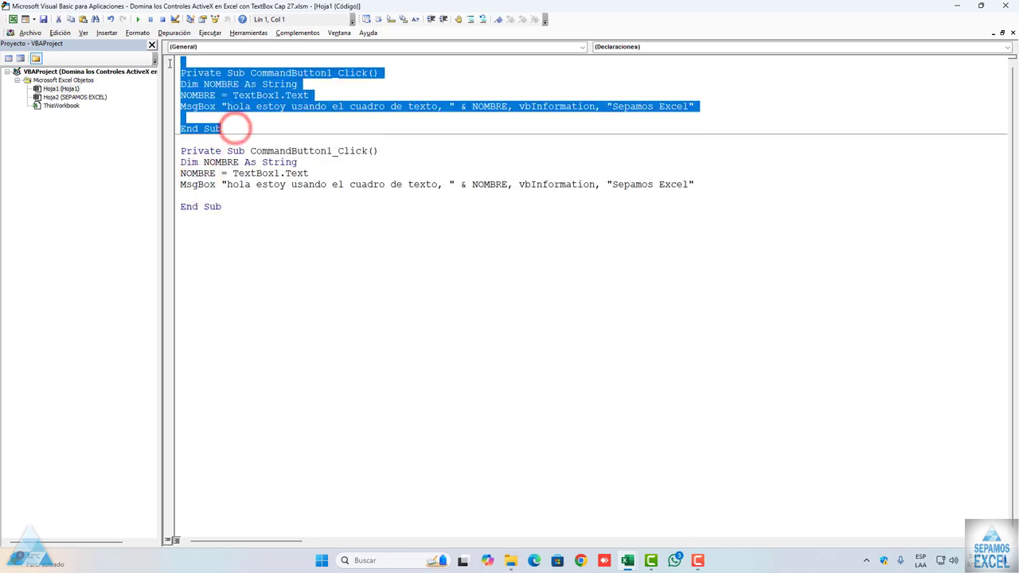
pyautogui.click(470, 19)
pyautogui.moveTo(717, 184); pyautogui.dragTo(181, 163)
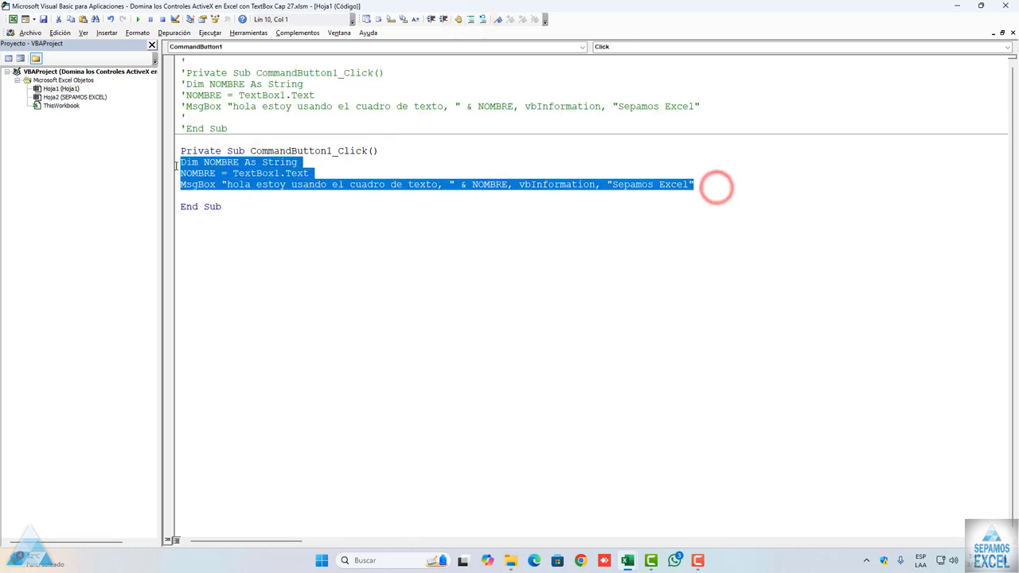
pyautogui.press('Delete')
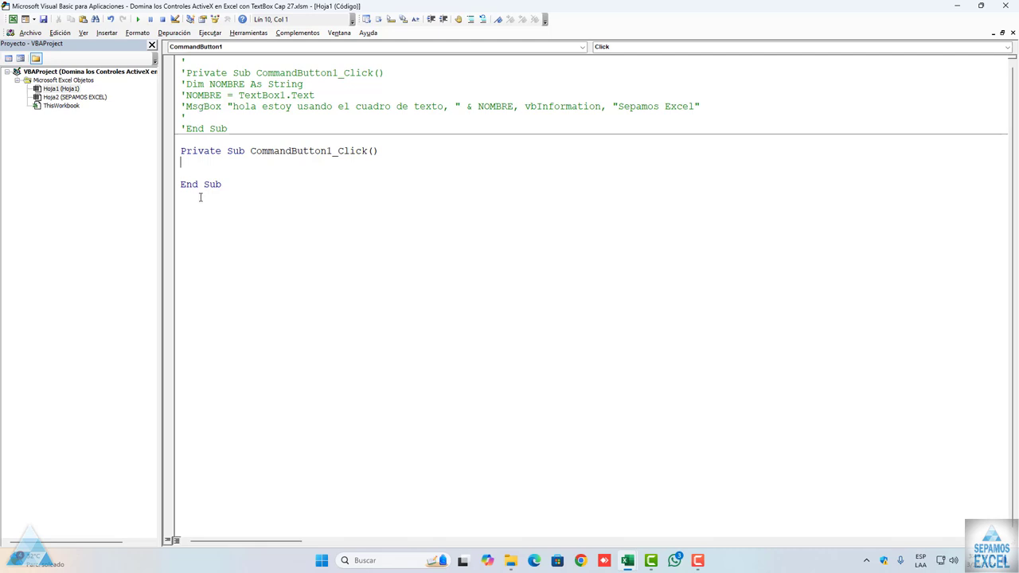
# Turn on Design Mode on the worksheet and open TextBox1's code via Ver código
pyautogui.click(12, 21)
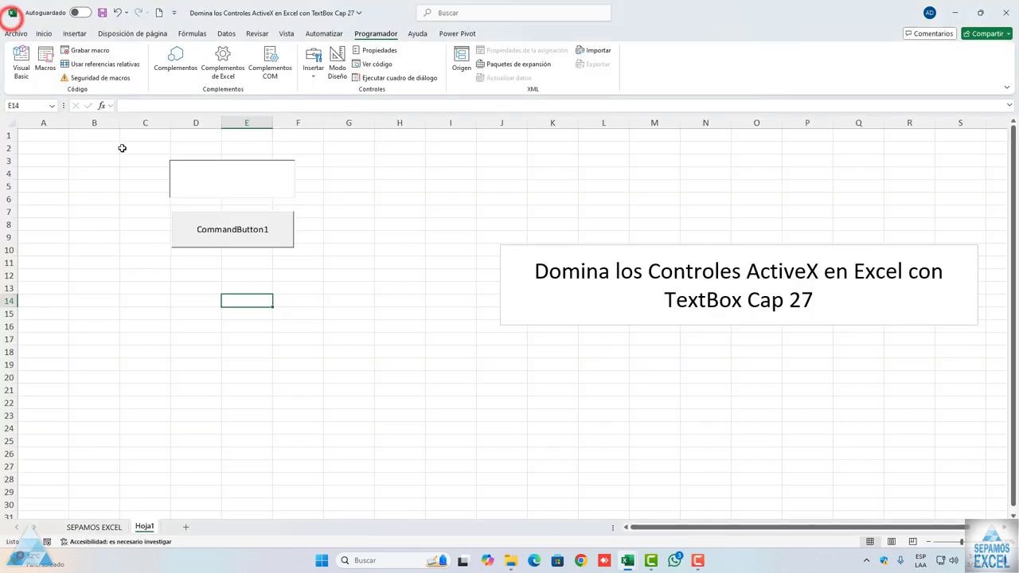
pyautogui.click(224, 181)
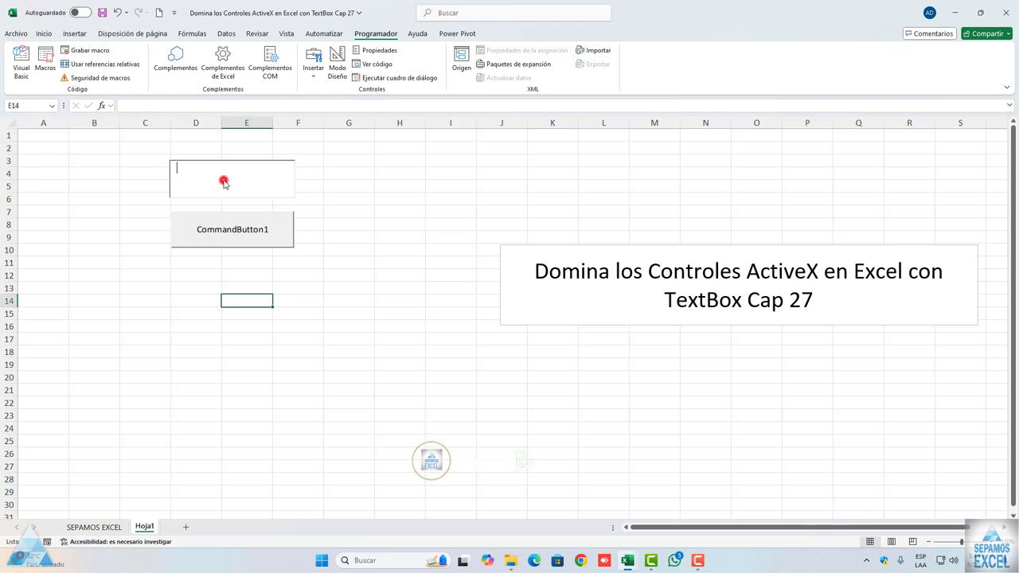
pyautogui.click(336, 68)
pyautogui.click(230, 179)
pyautogui.rightClick(219, 171)
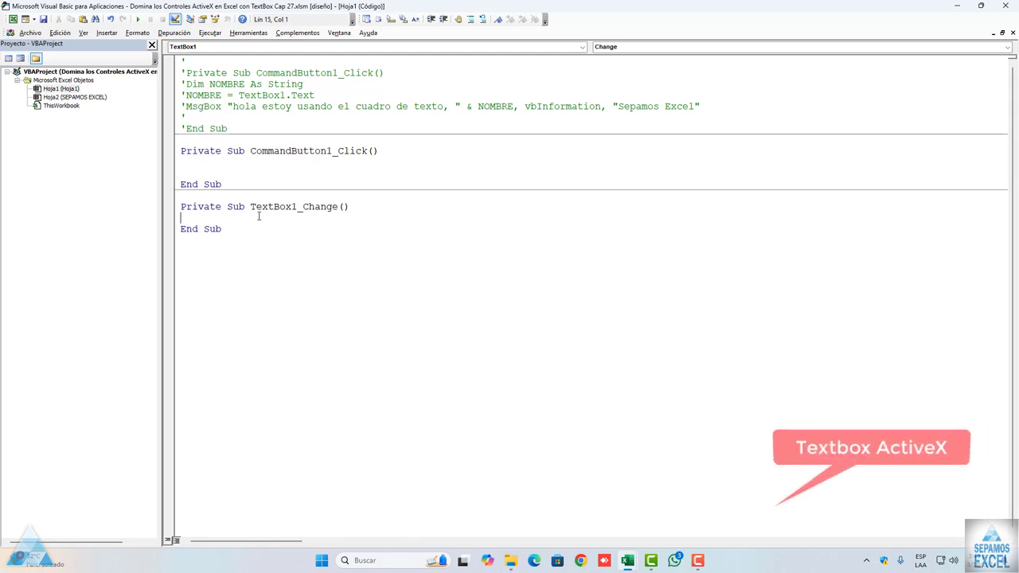
# Create the TextBox1 KeyPress procedure and delete the unused TextBox1_Change procedure
pyautogui.click(255, 207)
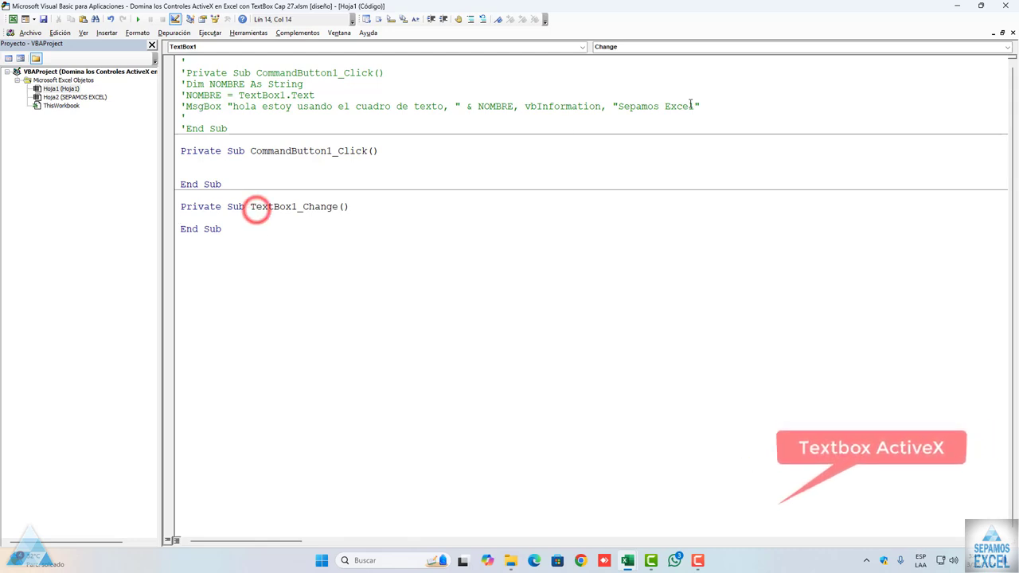
pyautogui.click(621, 47)
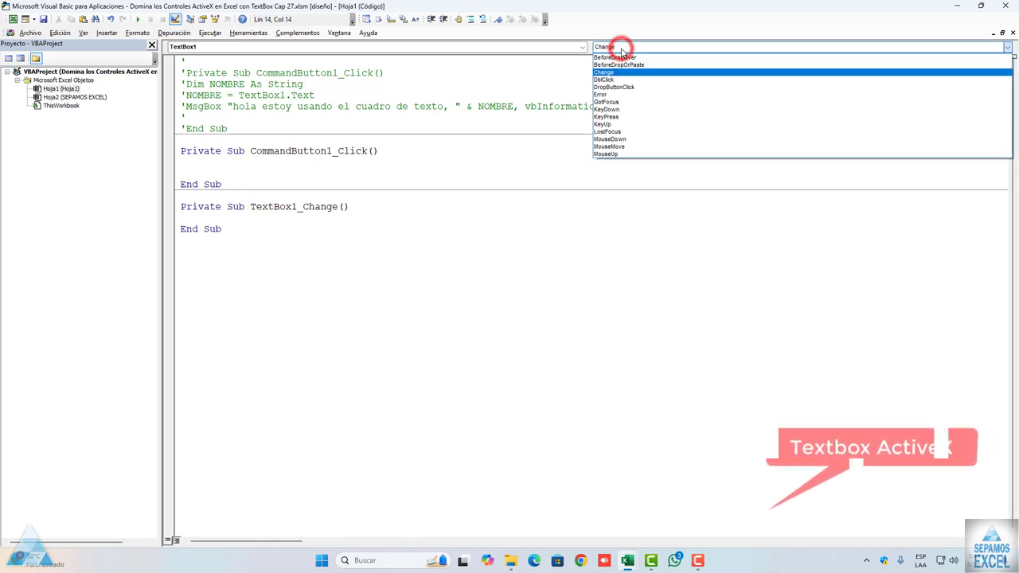
pyautogui.click(625, 117)
pyautogui.moveTo(181, 217); pyautogui.dragTo(227, 230)
pyautogui.press('Delete')
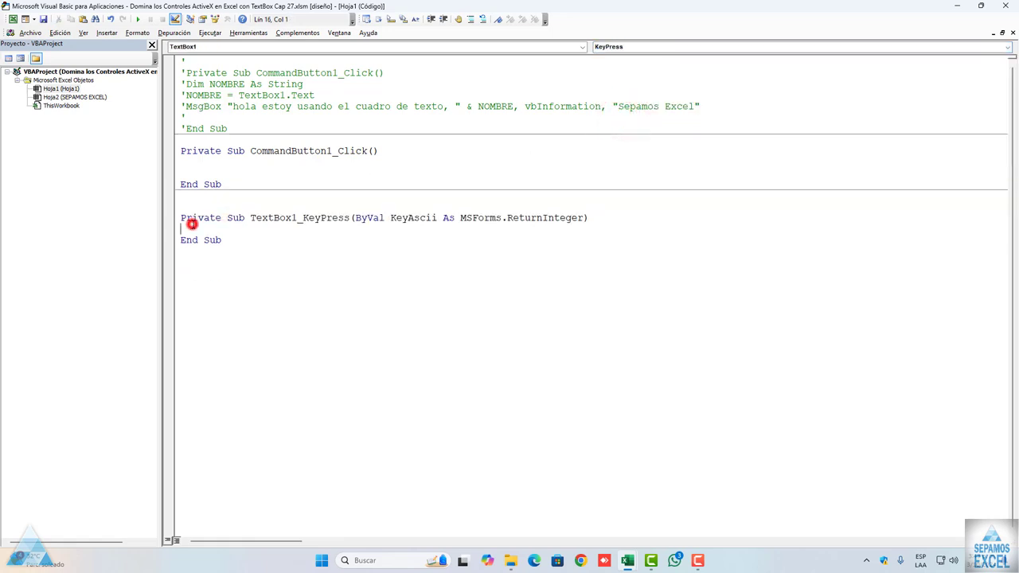
pyautogui.press('Return')
pyautogui.press('Return')
pyautogui.press('Return')
# Type the condition If Not (KeyAscii >= 48 And KeyAscii <= 57) and dismiss the compile error
pyautogui.click(197, 230)
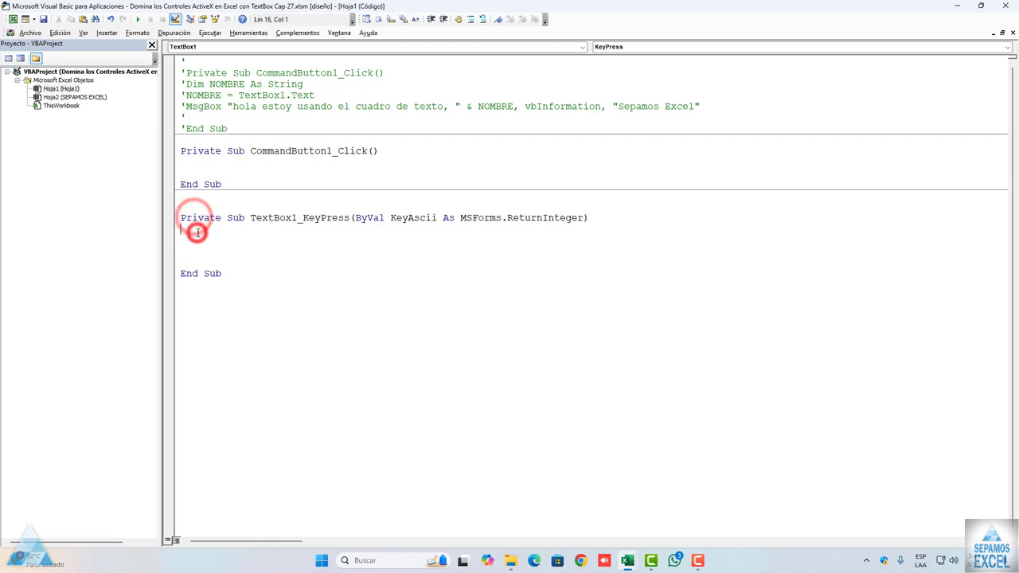
pyautogui.write('if n')
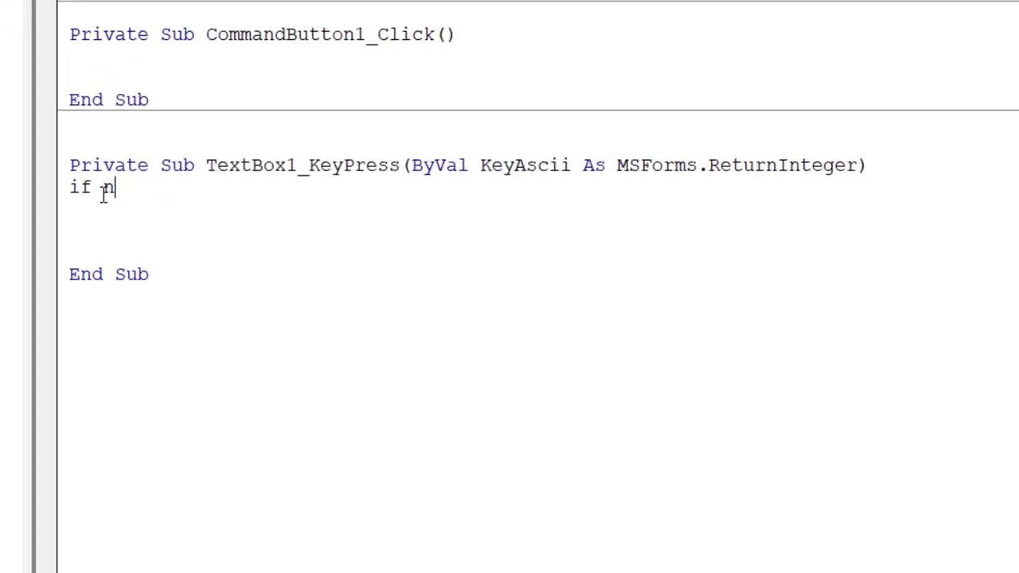
pyautogui.write('ot (')
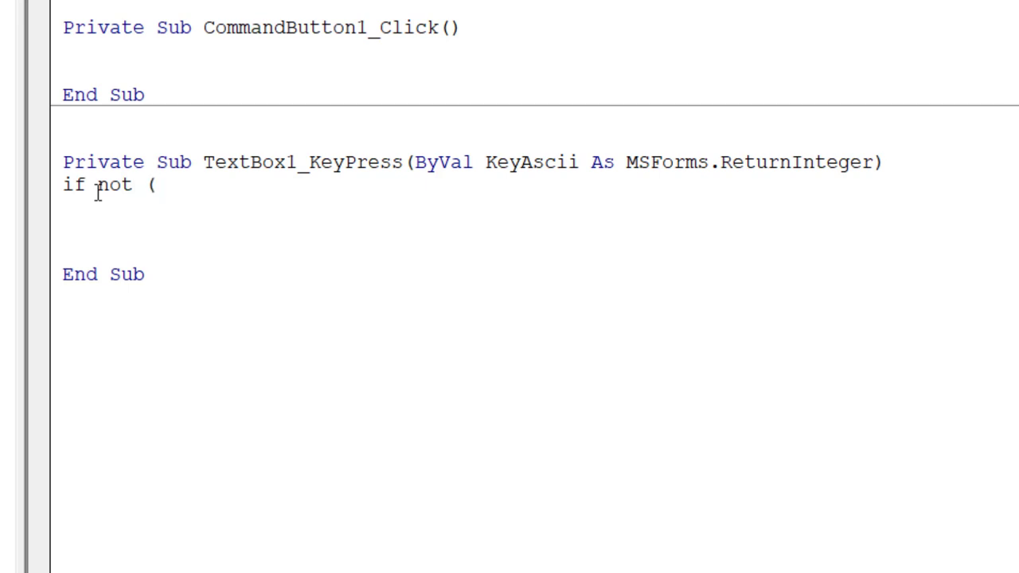
pyautogui.write('key')
pyautogui.write('asc')
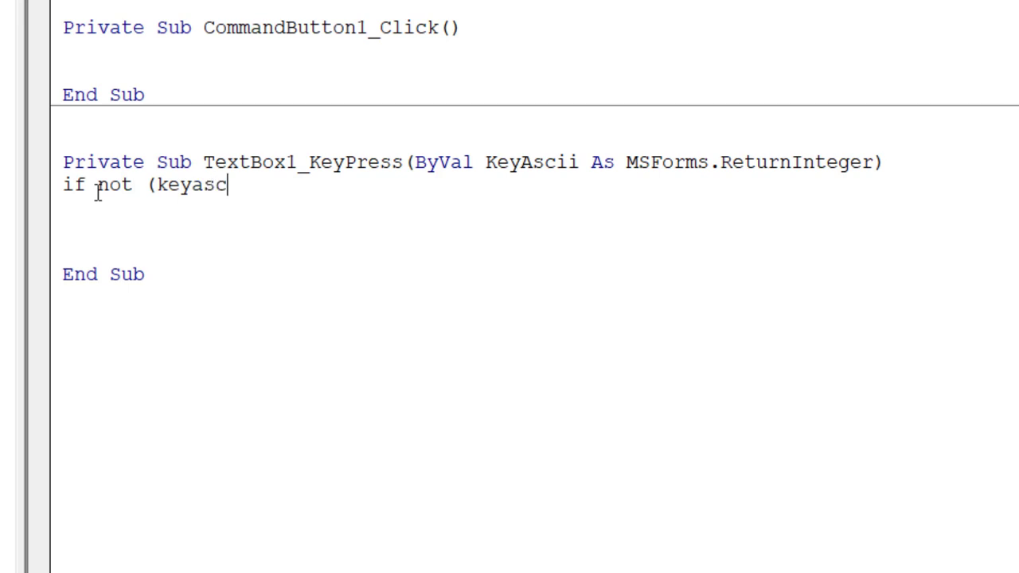
pyautogui.write('ii >=')
pyautogui.write('48')
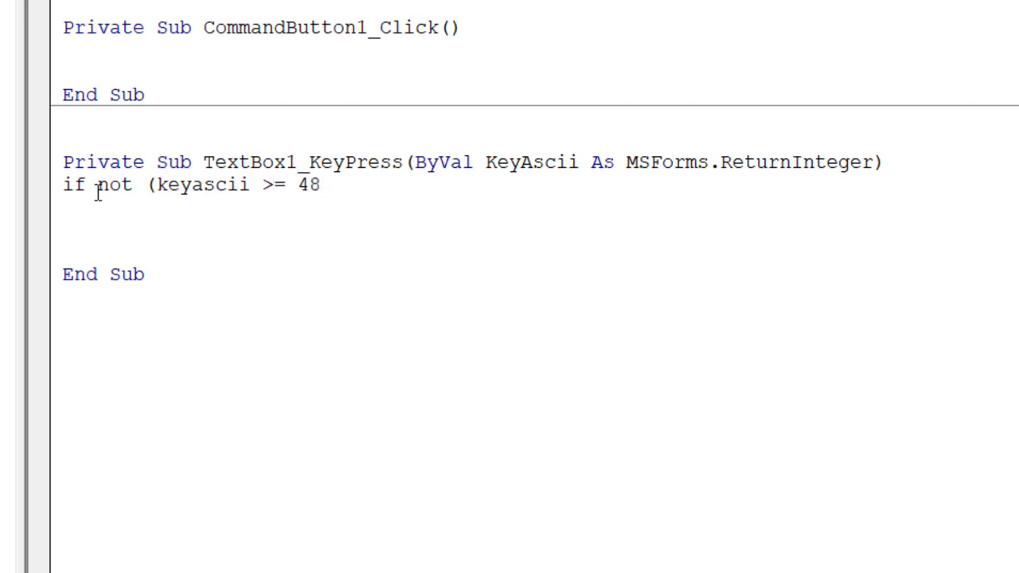
pyautogui.write('ab')
pyautogui.press('BackSpace')
pyautogui.write('nd ')
pyautogui.write('key')
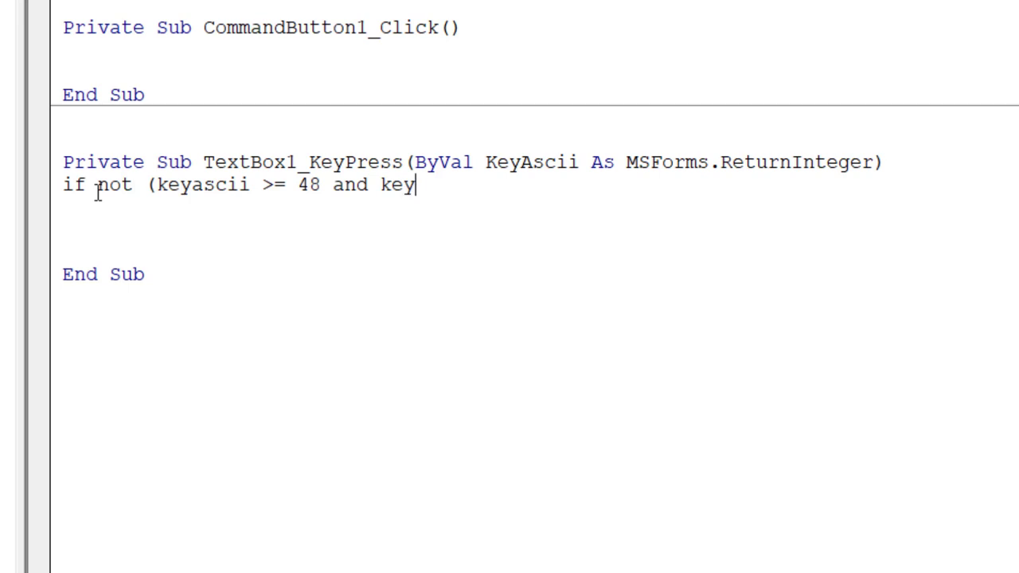
pyautogui.write('as')
pyautogui.write('cii')
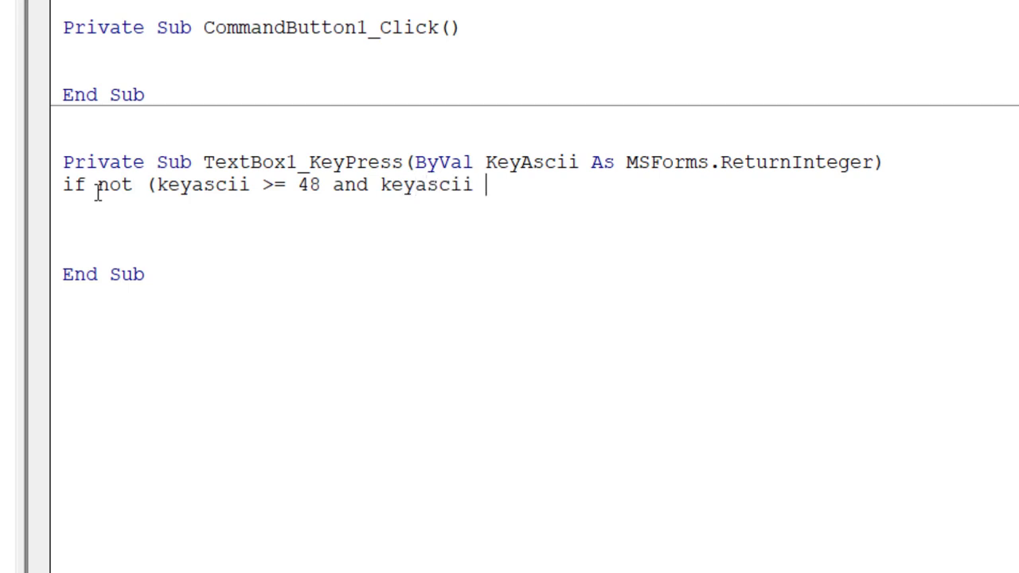
pyautogui.write(' <')
pyautogui.write('?')
pyautogui.press('BackSpace')
pyautogui.write('7')
pyautogui.press('Return')
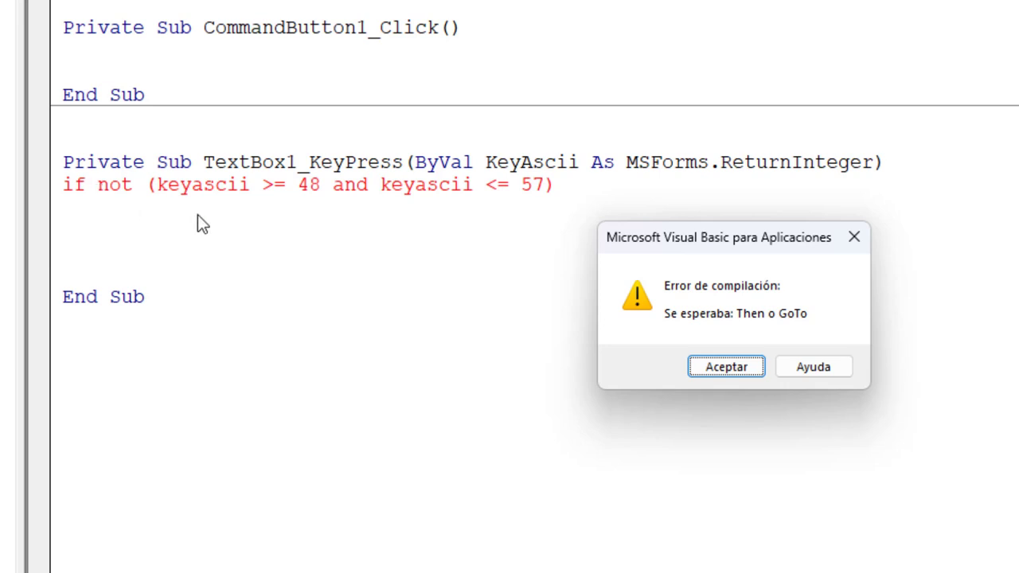
pyautogui.click(745, 366)
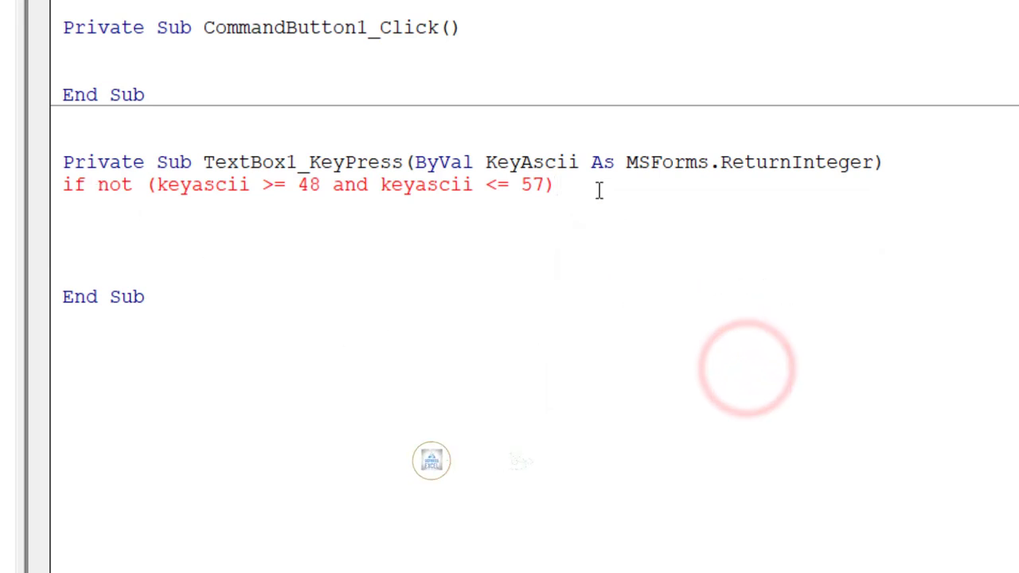
# Complete the If line with Then and add KeyAscii = 0 beneath it
pyautogui.write('then')
pyautogui.press('Return')
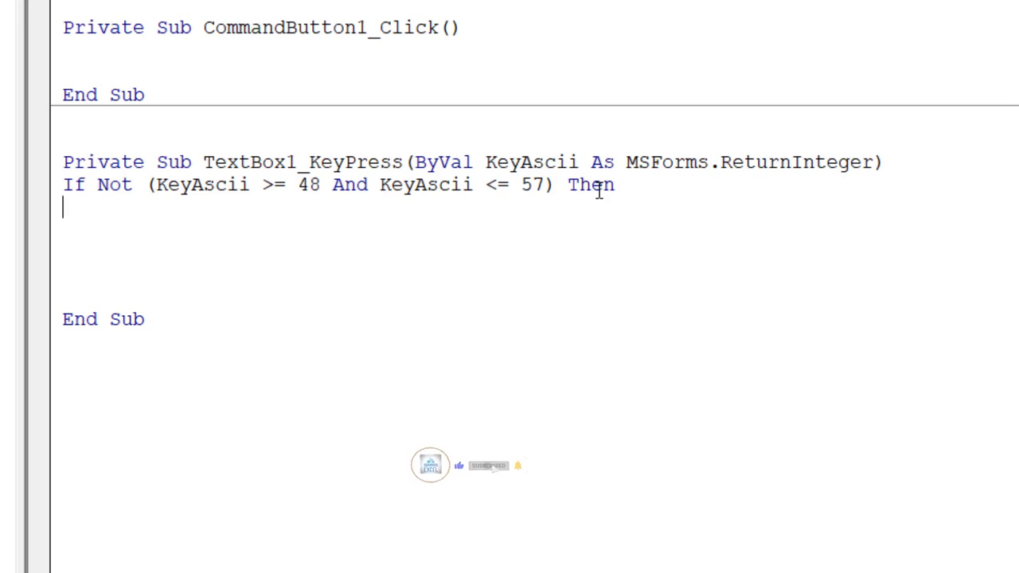
pyautogui.doubleClick(195, 185)
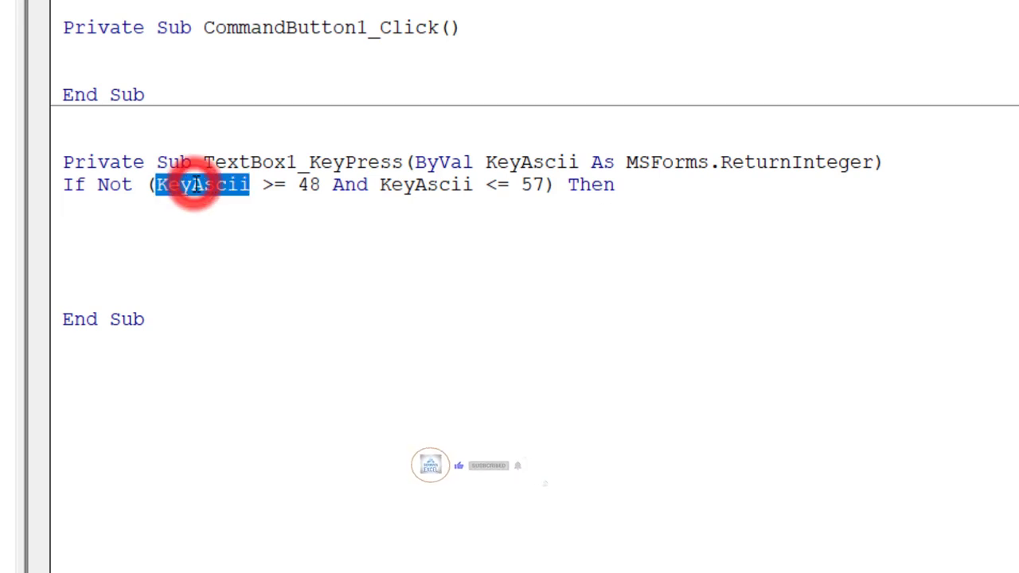
pyautogui.hotkey('ctrl', 'c')
pyautogui.click(191, 215)
pyautogui.hotkey('ctrl', 'v')
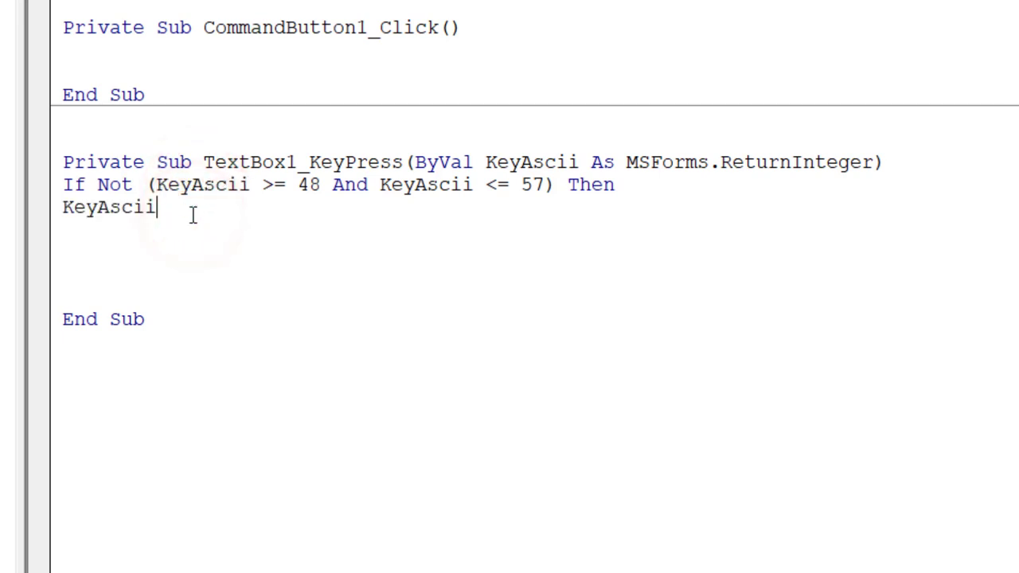
pyautogui.write('=')
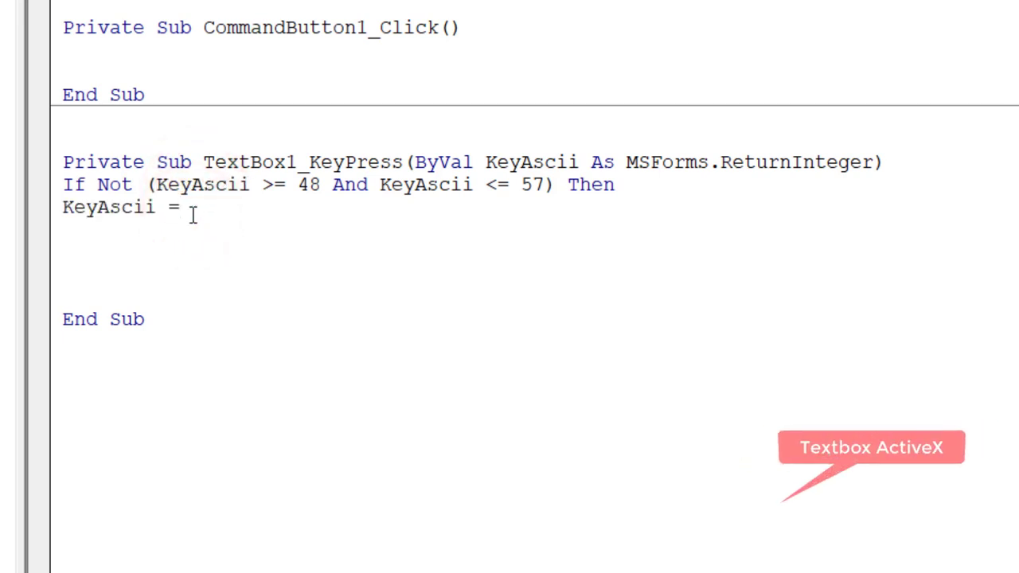
pyautogui.write(' 0')
pyautogui.press('Return')
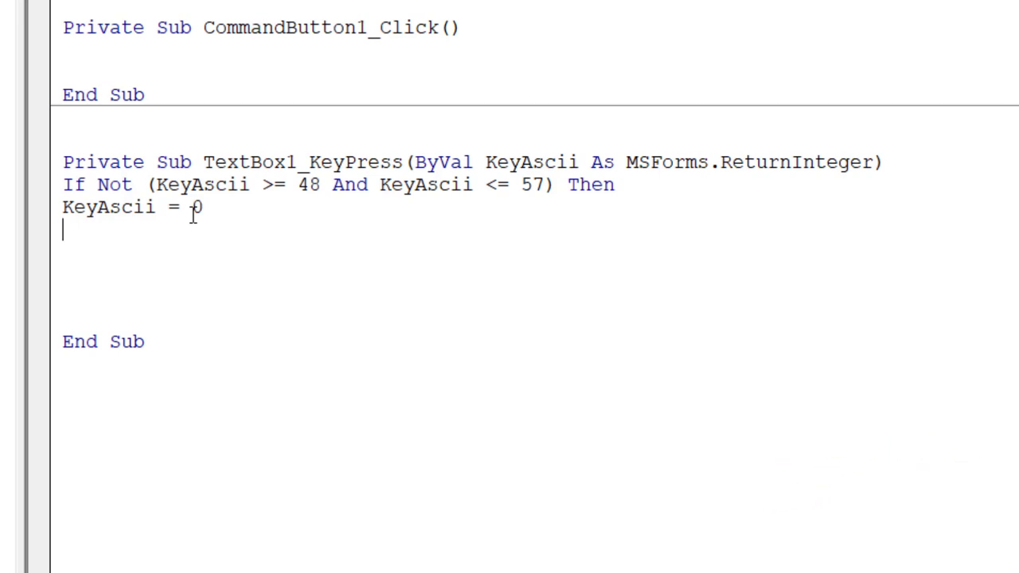
# Add MsgBox "solo se permiten numeros", vbExclamation, "sepamos Excel" as the next line
pyautogui.write('mesgv')
pyautogui.press('BackSpace')
pyautogui.press('BackSpace')
pyautogui.press('BackSpace')
pyautogui.press('BackSpace')
pyautogui.write('s')
pyautogui.write('g')
pyautogui.press('BackSpace')
pyautogui.write('gbox ')
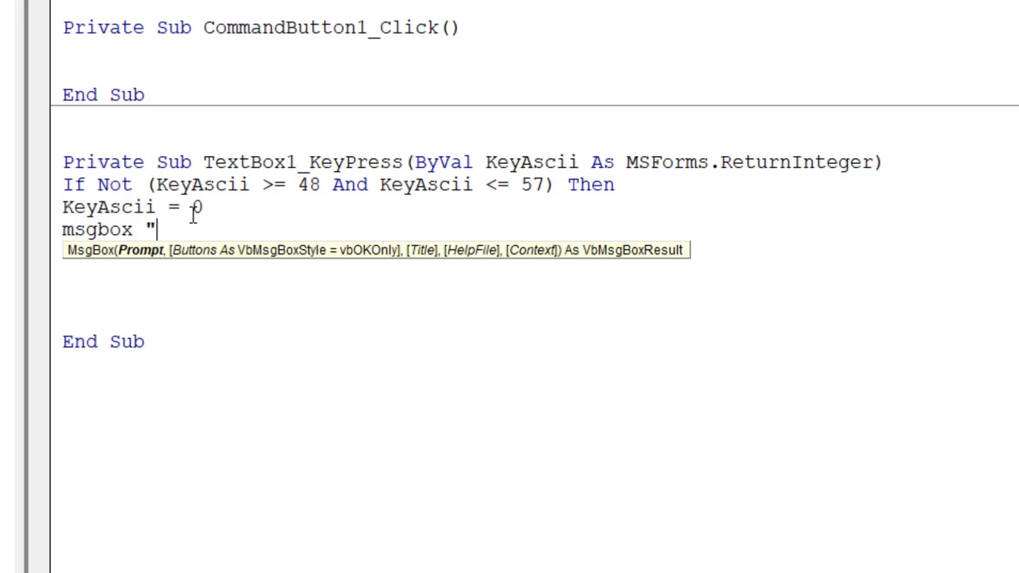
pyautogui.write('solo')
pyautogui.write(' se per')
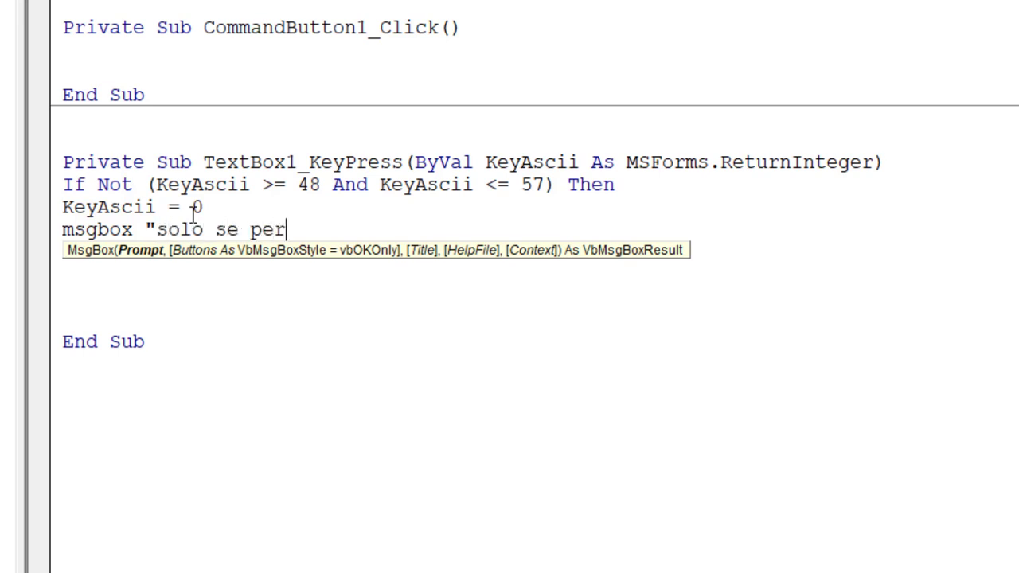
pyautogui.press('BackSpace')
pyautogui.press('BackSpace')
pyautogui.write('miten')
pyautogui.press('BackSpace')
pyautogui.write('en numeros')
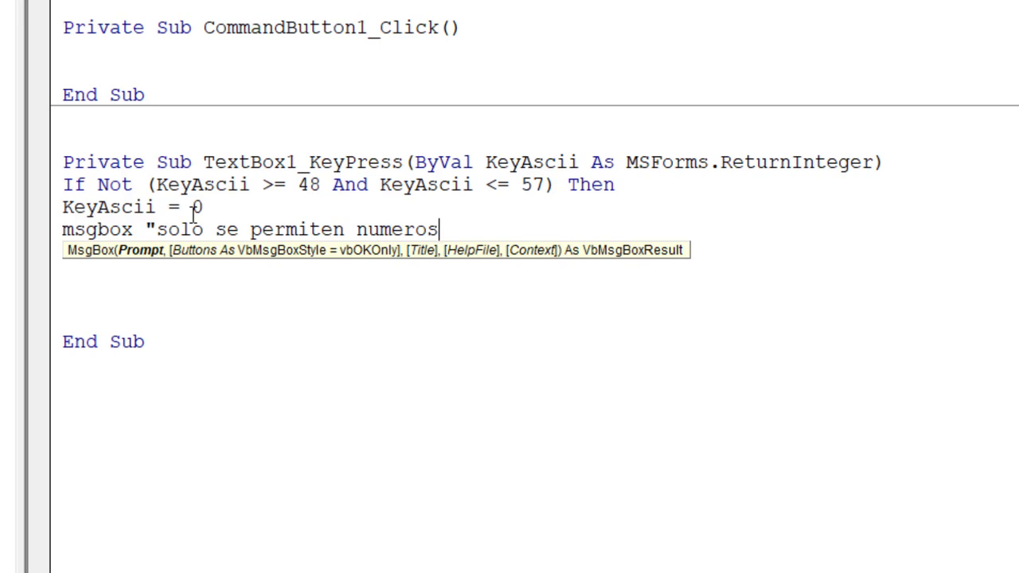
pyautogui.write('",vb')
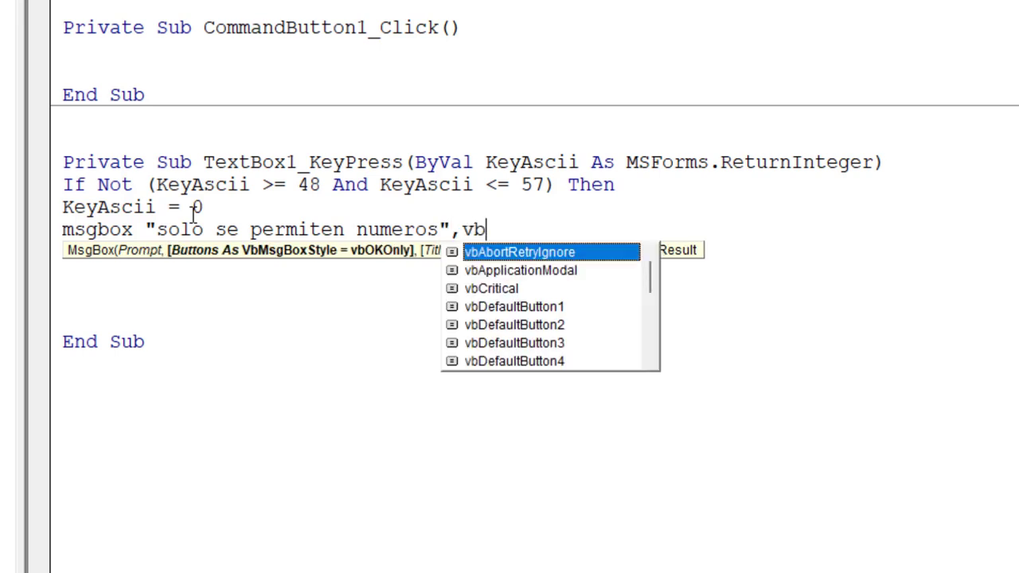
pyautogui.write('i')
pyautogui.press('BackSpace')
pyautogui.write('ex')
pyautogui.press('space')
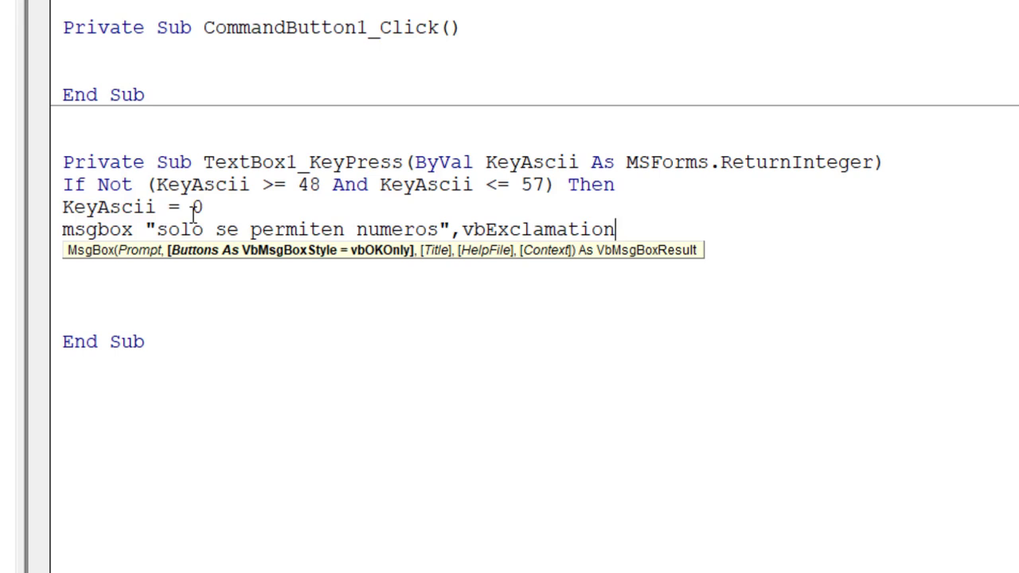
pyautogui.write(',')
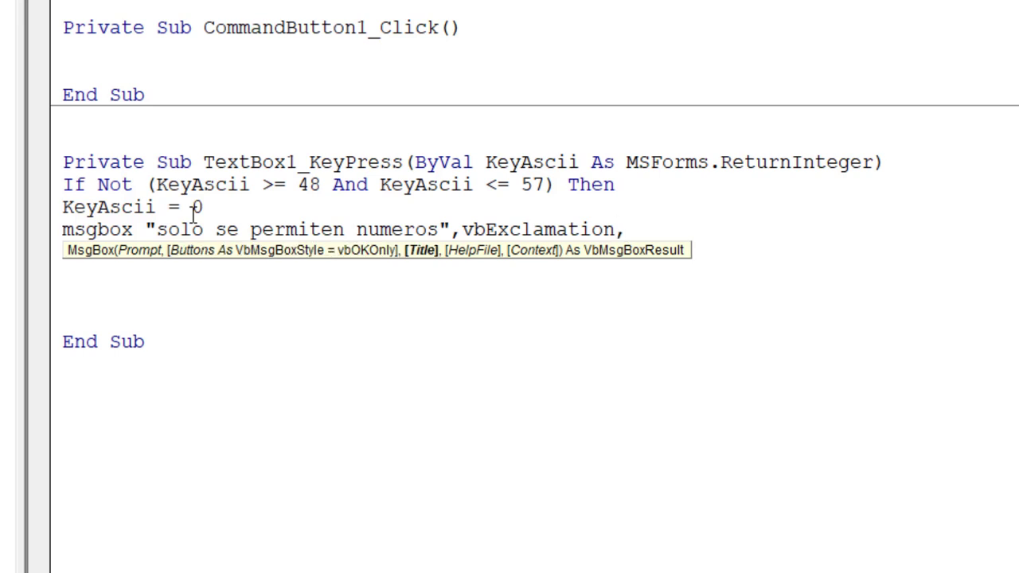
pyautogui.write('Se')
pyautogui.press('BackSpace')
pyautogui.press('BackSpace')
pyautogui.press('BackSpace')
pyautogui.write('"sepamos')
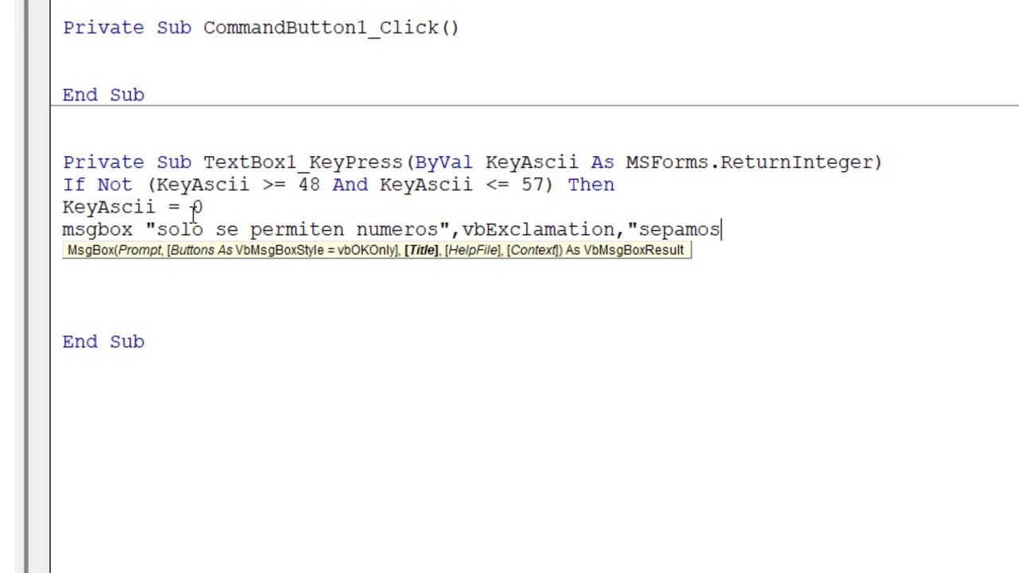
pyautogui.write(' Excel"')
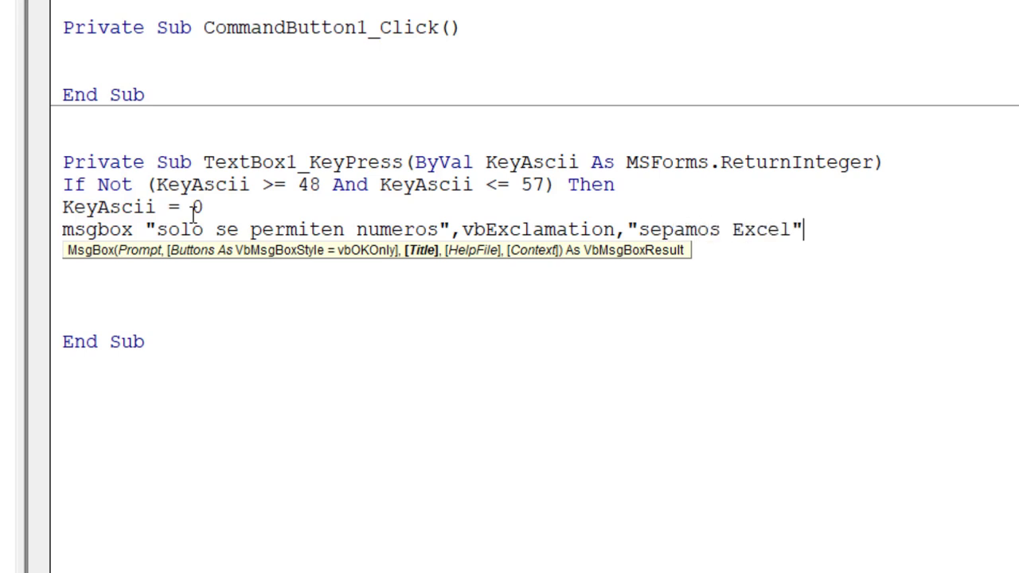
pyautogui.press('Return')
# Close the condition with End If and go back to the Excel worksheet
pyautogui.write('end i')
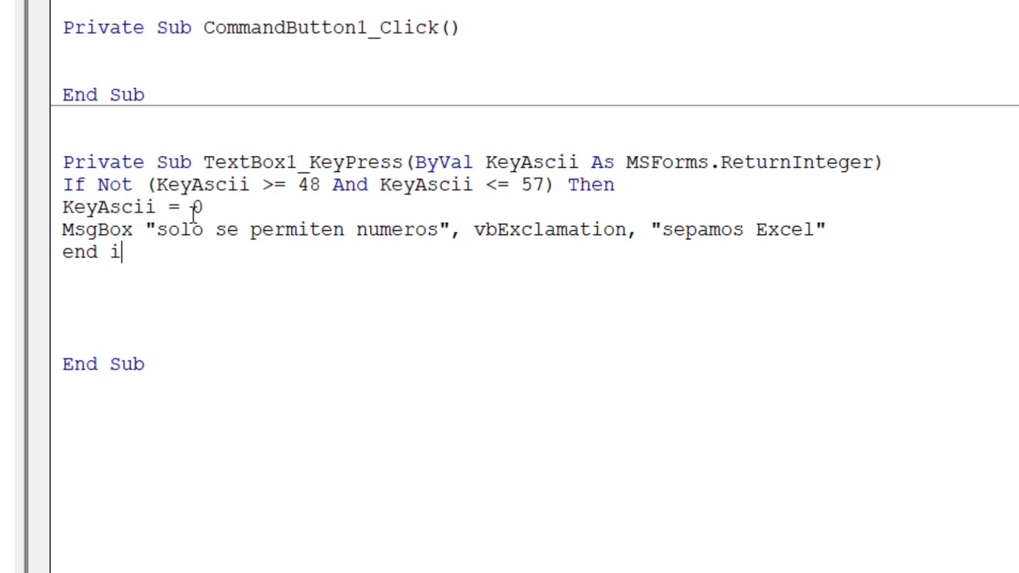
pyautogui.write('f')
pyautogui.click(152, 314)
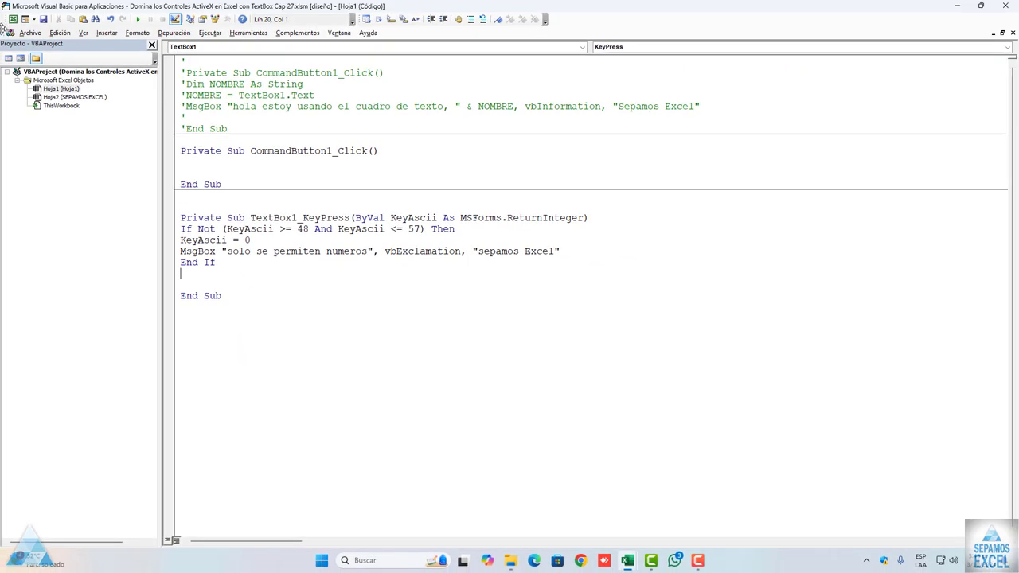
pyautogui.click(11, 8)
# Turn off Design Mode, type 'a' in the TextBox and dismiss the 'solo se permiten numeros' warning
pyautogui.click(254, 179)
pyautogui.click(337, 68)
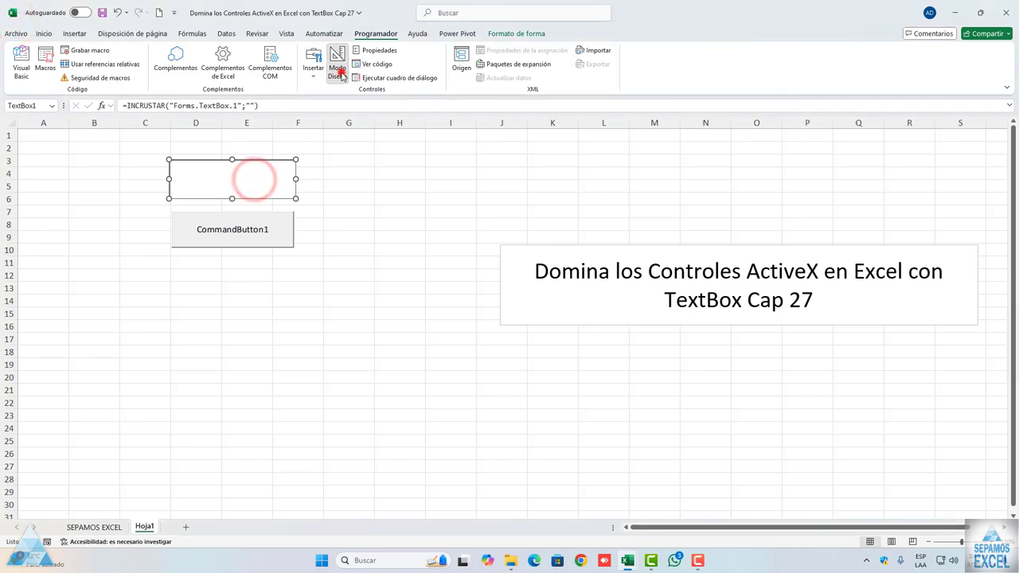
pyautogui.click(387, 256)
pyautogui.click(229, 195)
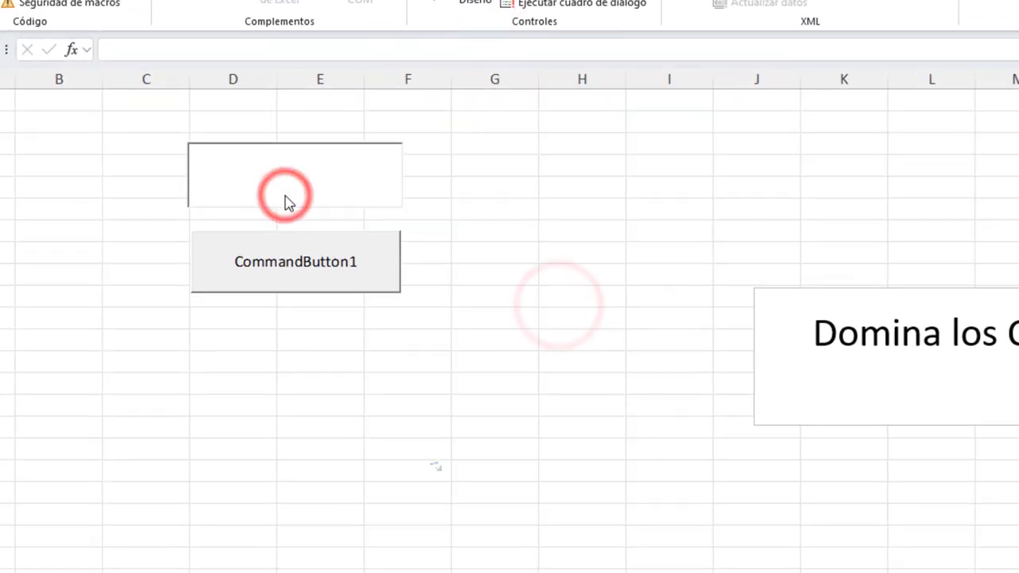
pyautogui.write('a')
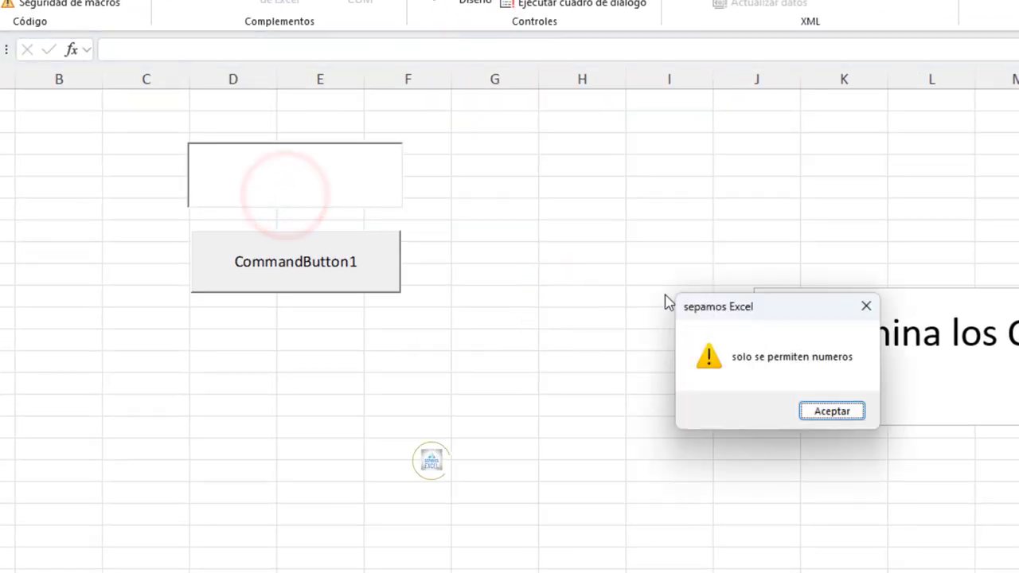
pyautogui.moveTo(730, 304); pyautogui.dragTo(277, 307)
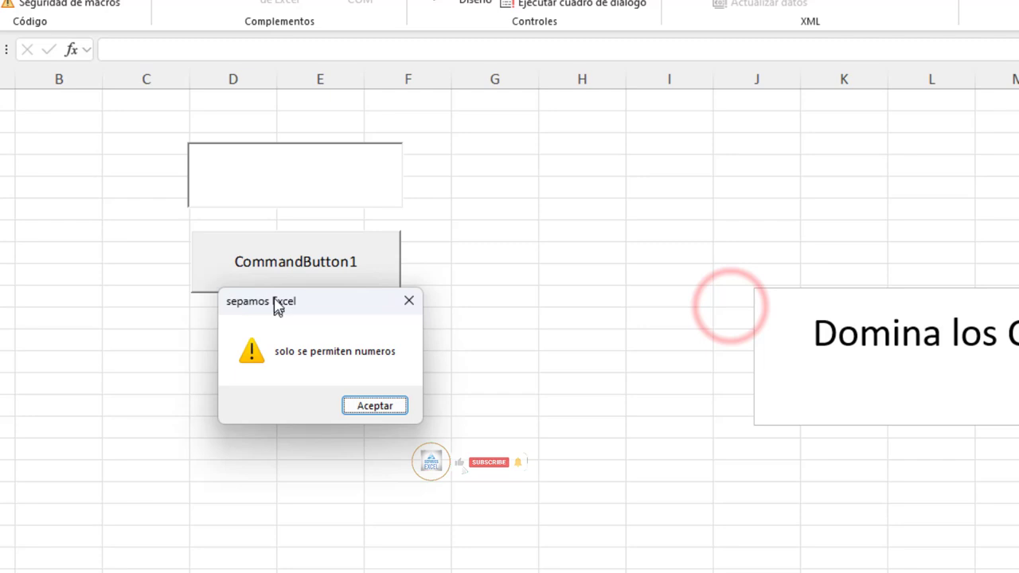
pyautogui.click(385, 408)
# Type 'a' twice more in the TextBox, dismissing the warning each time
pyautogui.click(275, 175)
pyautogui.write('a')
pyautogui.click(808, 411)
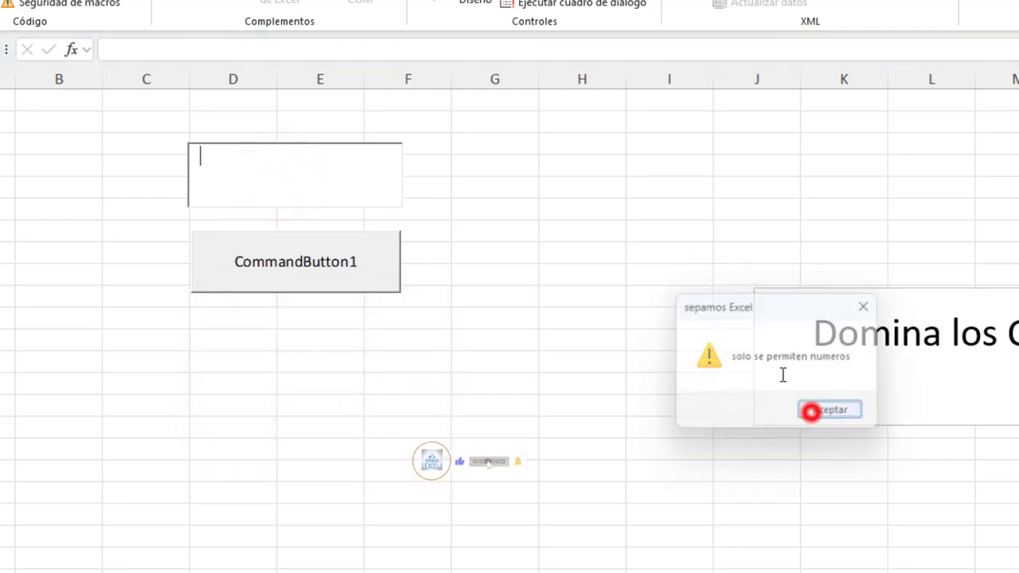
pyautogui.write('a')
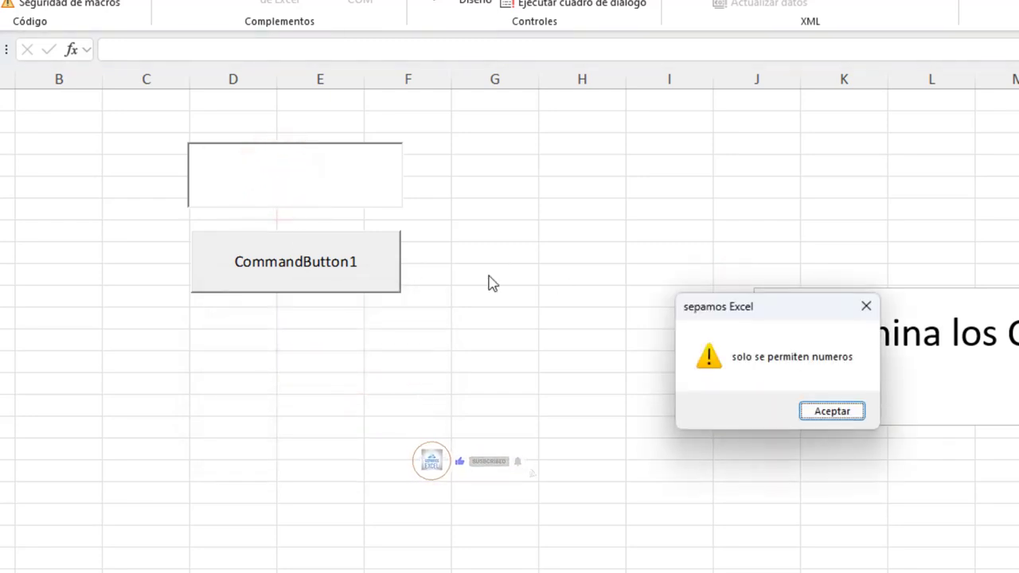
pyautogui.click(782, 409)
pyautogui.click(387, 363)
pyautogui.write('rftt')
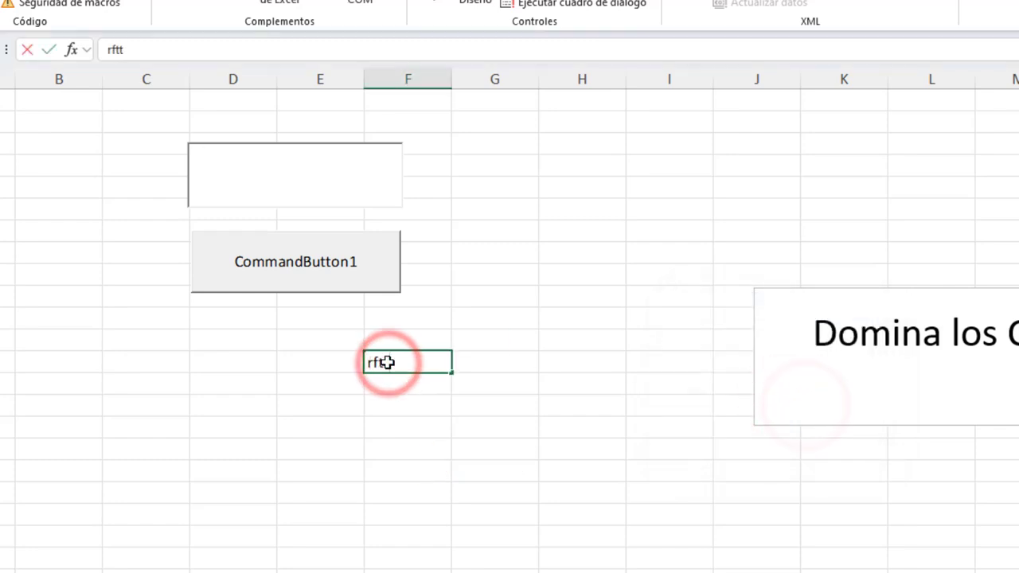
pyautogui.write('5t5t')
pyautogui.click(326, 348)
pyautogui.click(272, 193)
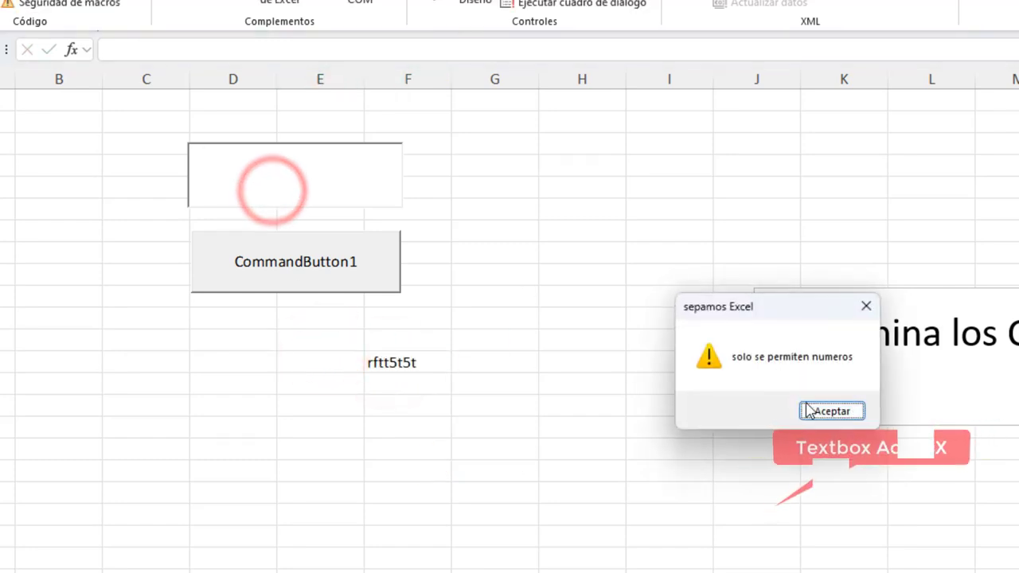
pyautogui.press('Return')
pyautogui.write('2222')
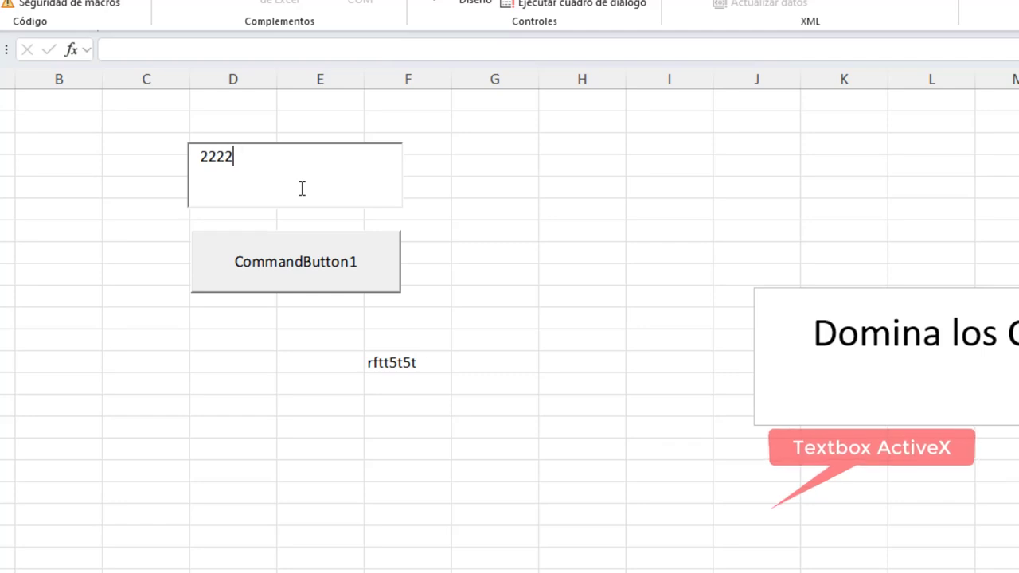
pyautogui.write('22234455654645')
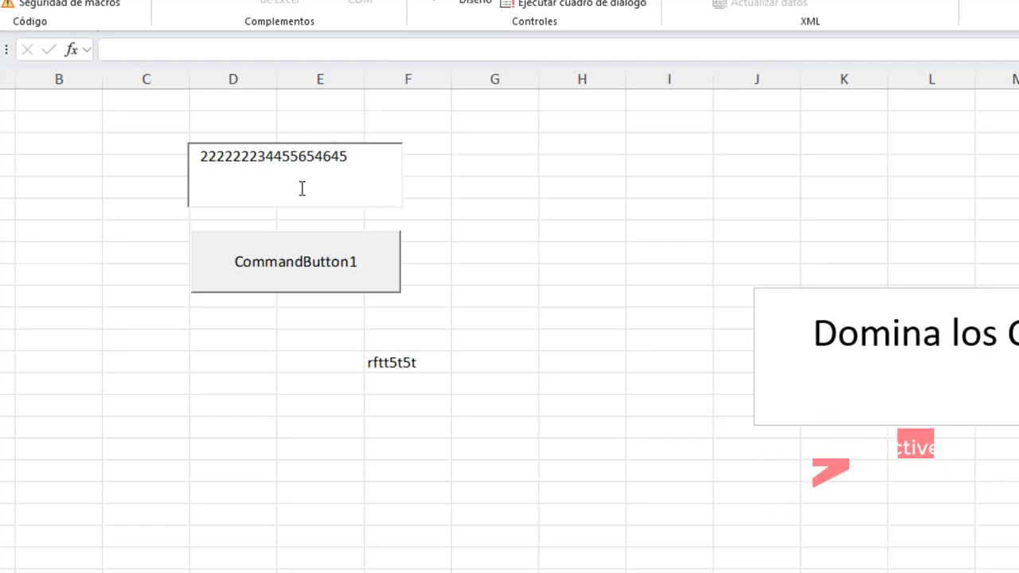
pyautogui.press('BackSpace')
pyautogui.press('BackSpace')
pyautogui.press('BackSpace')
pyautogui.press('BackSpace')
pyautogui.press('BackSpace')
pyautogui.press('BackSpace')
pyautogui.press('BackSpace')
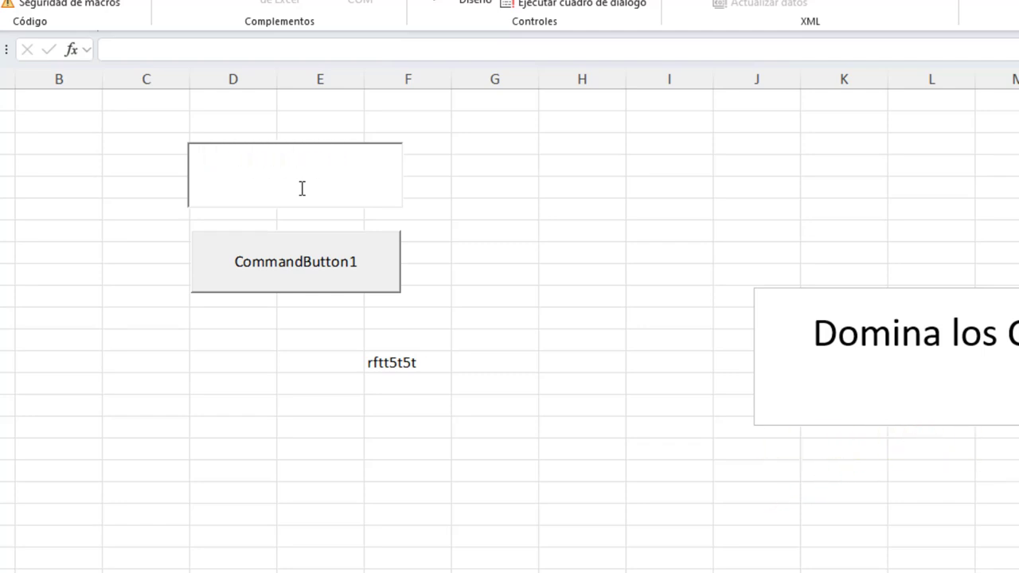
# Select the whole TextBox1_KeyPress procedure and comment it out with Comment Block
pyautogui.click(424, 360)
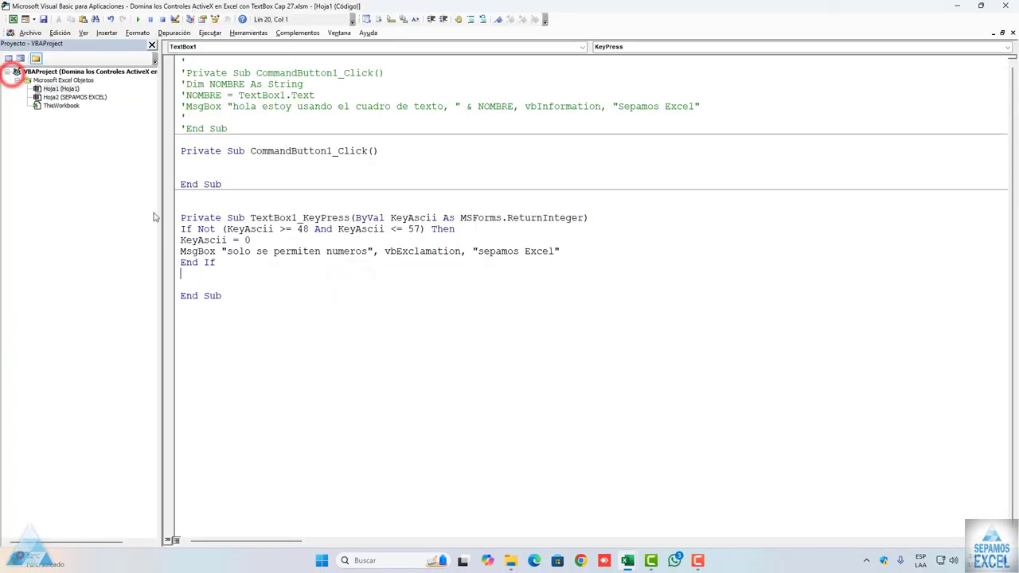
pyautogui.click(226, 277)
pyautogui.press('BackSpace')
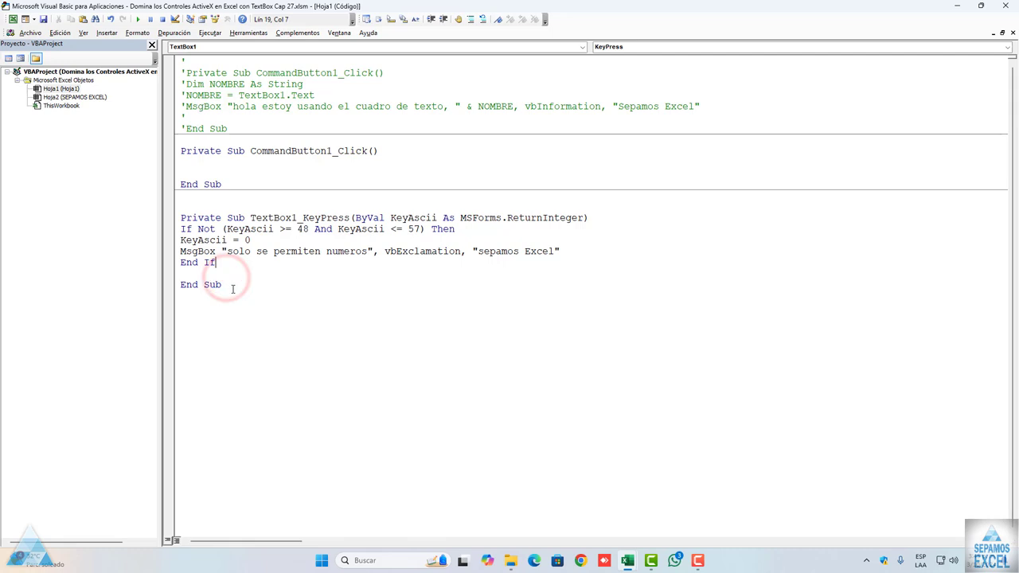
pyautogui.moveTo(231, 287); pyautogui.dragTo(180, 218)
pyautogui.click(471, 19)
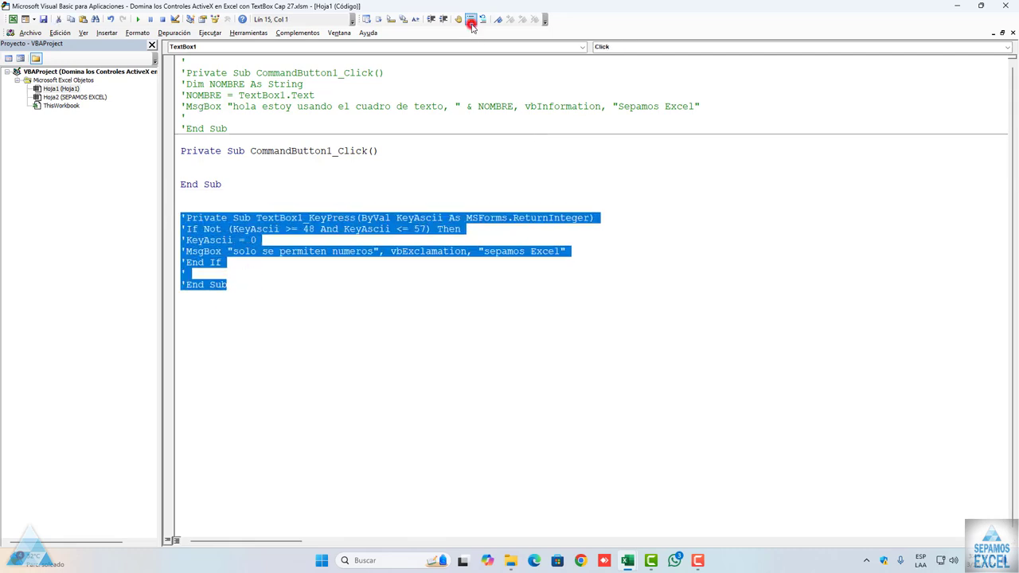
pyautogui.click(226, 170)
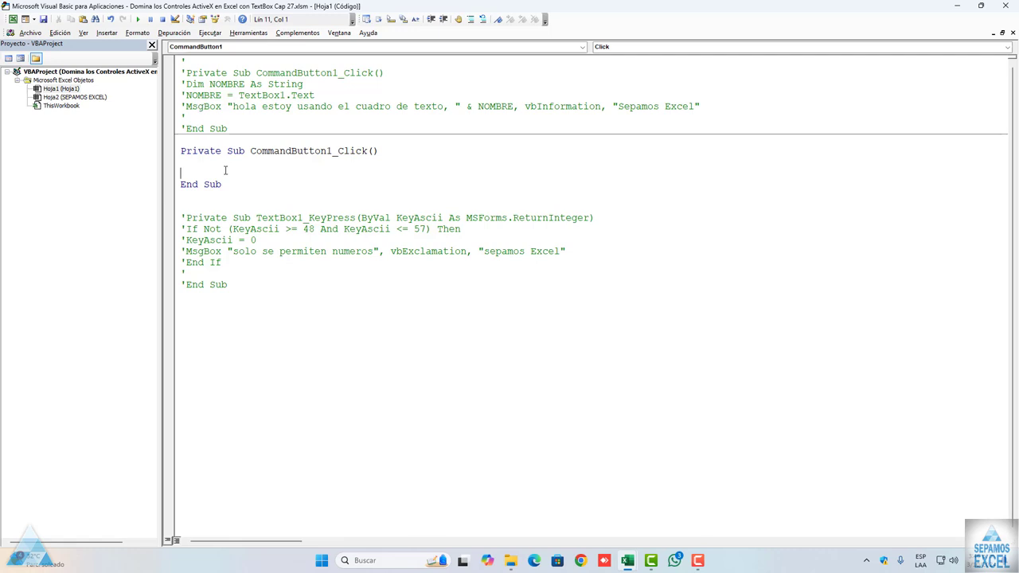
pyautogui.click(229, 72)
pyautogui.click(229, 249)
pyautogui.click(195, 168)
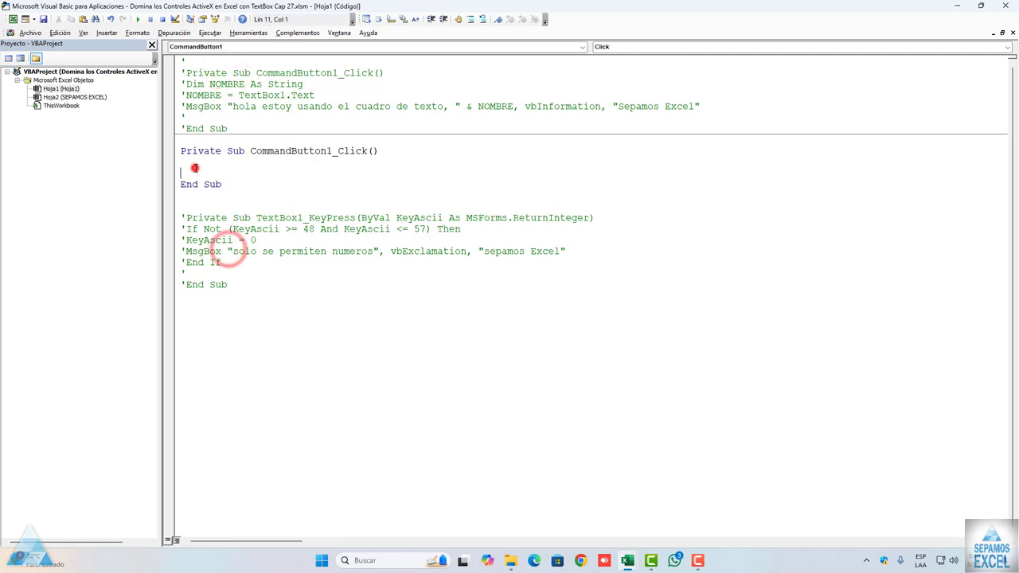
# Declare Dim datos As Long in CommandButton1_Click
pyautogui.click(195, 162)
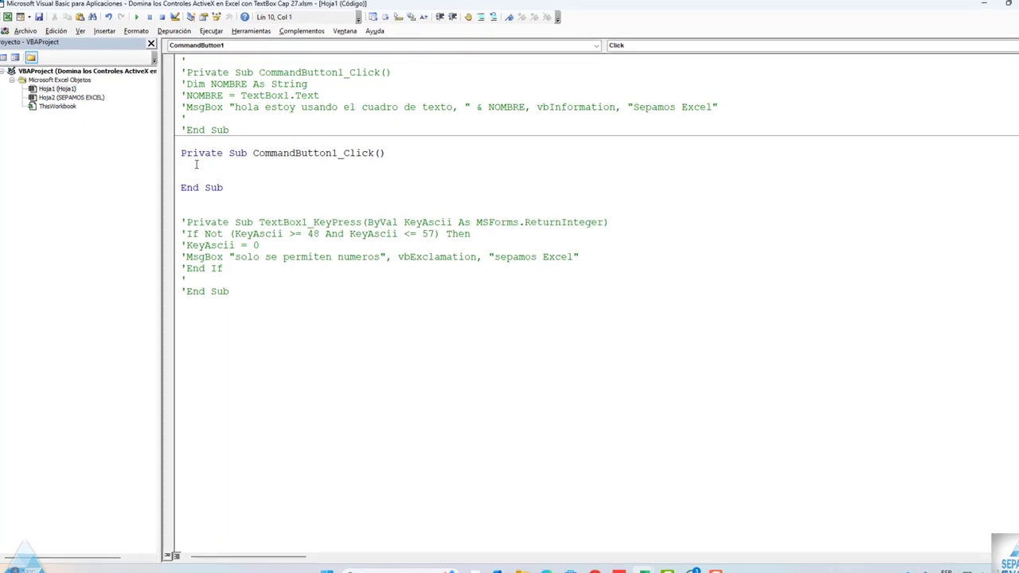
pyautogui.write('di')
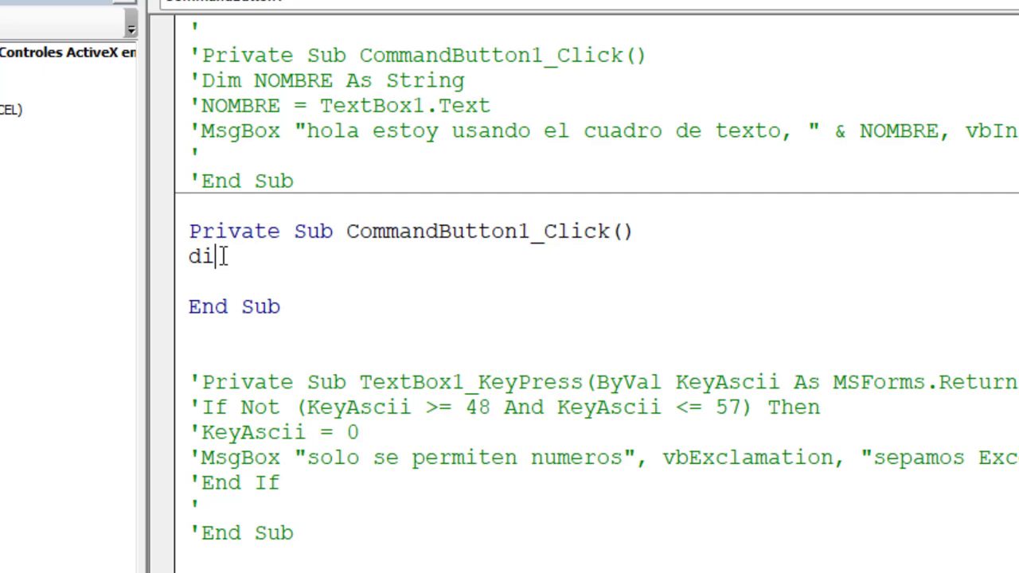
pyautogui.write('m datos')
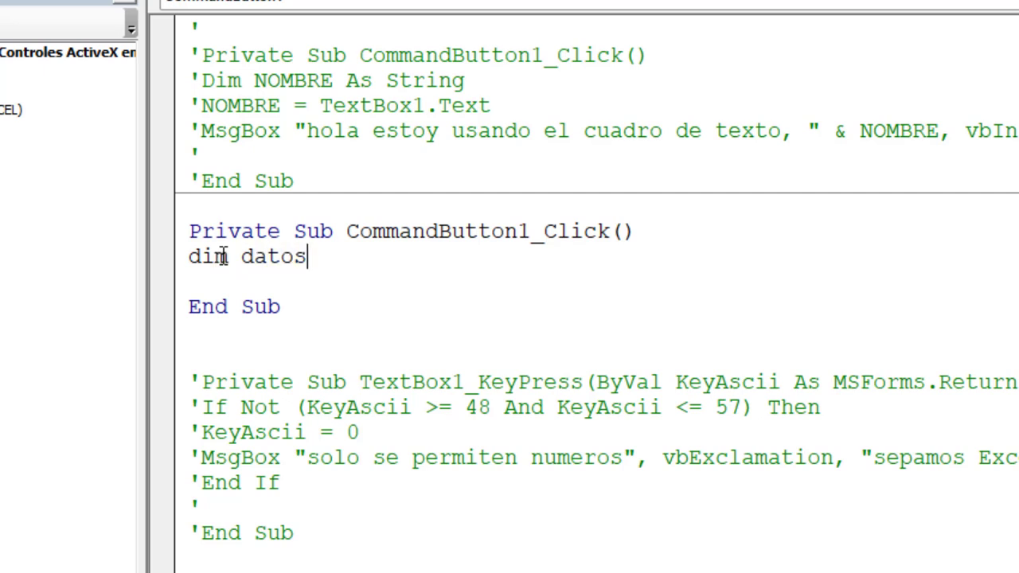
pyautogui.write('as ')
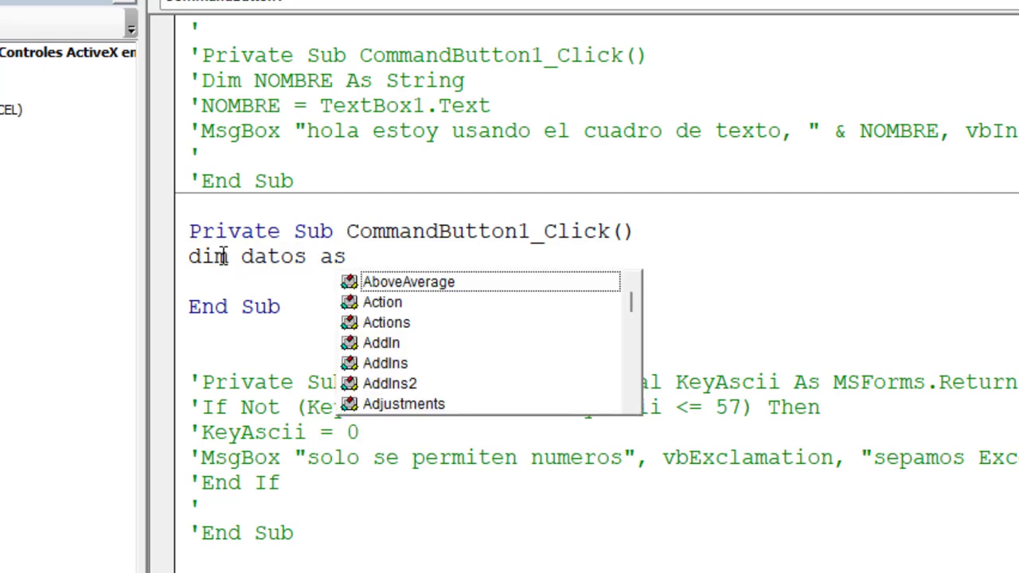
pyautogui.write('long')
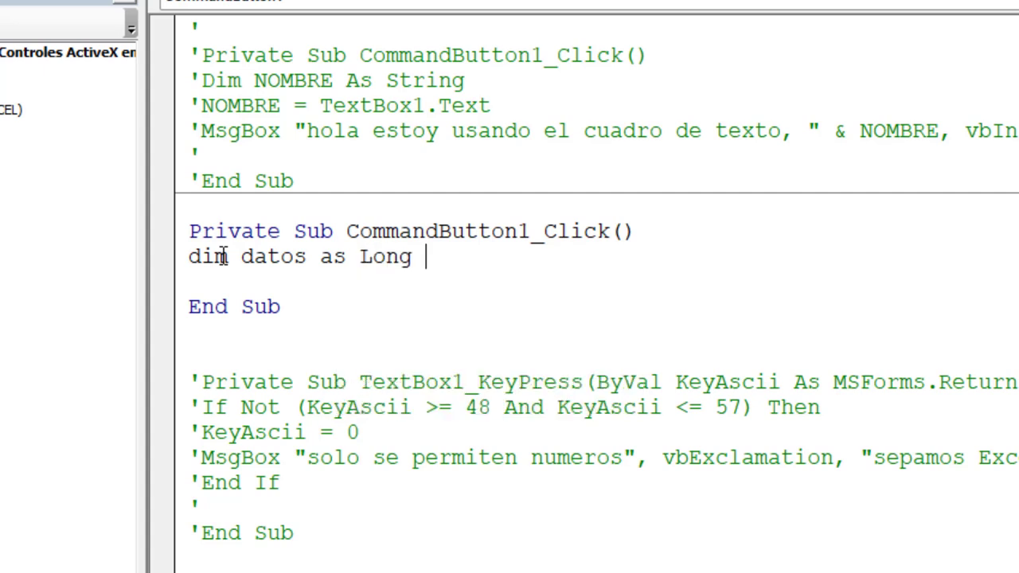
pyautogui.press('Return')
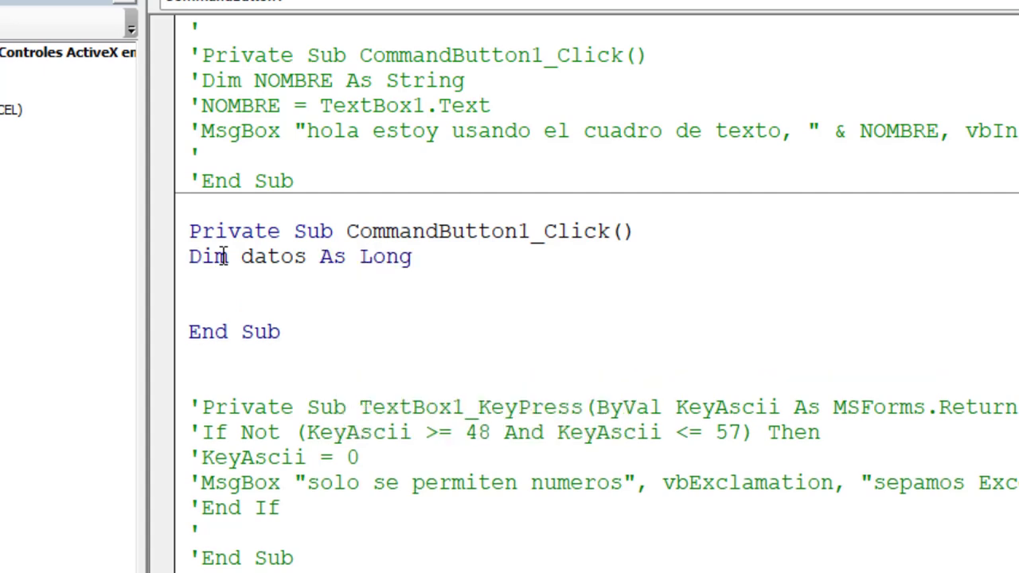
pyautogui.write('l')
pyautogui.write('d')
# Add datos = Cells(Rows.Count, 1).End(xlUp).Row + 1 to find the next empty row
pyautogui.press('BackSpace')
pyautogui.press('BackSpace')
pyautogui.write('datos ')
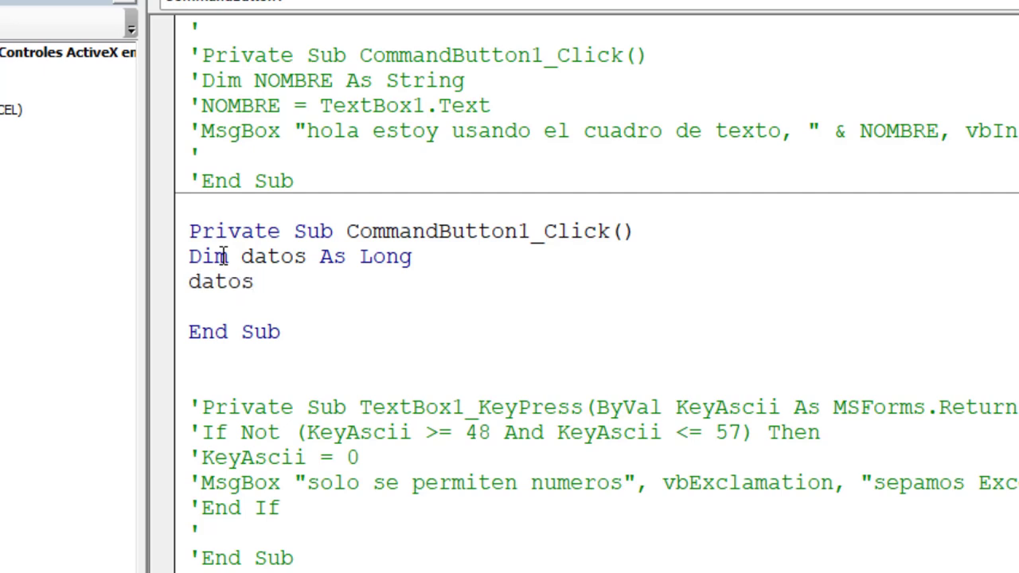
pyautogui.write('=')
pyautogui.write('ce')
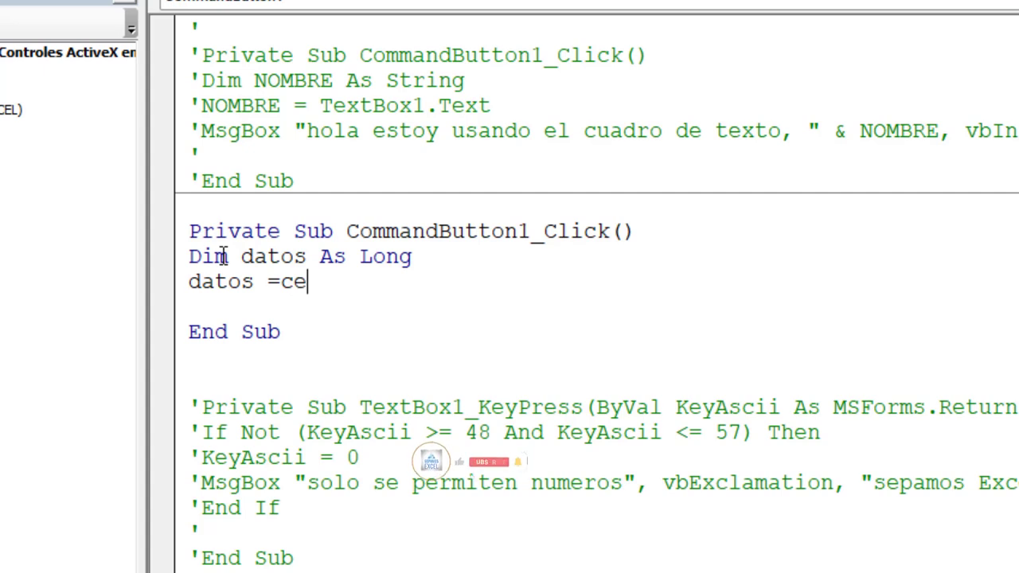
pyautogui.write('lls')
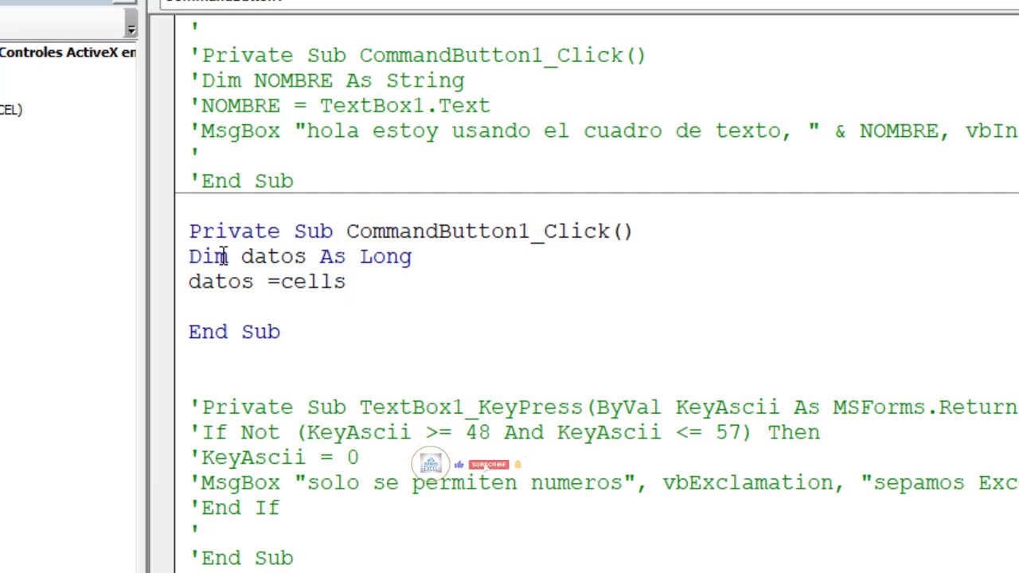
pyautogui.write('(')
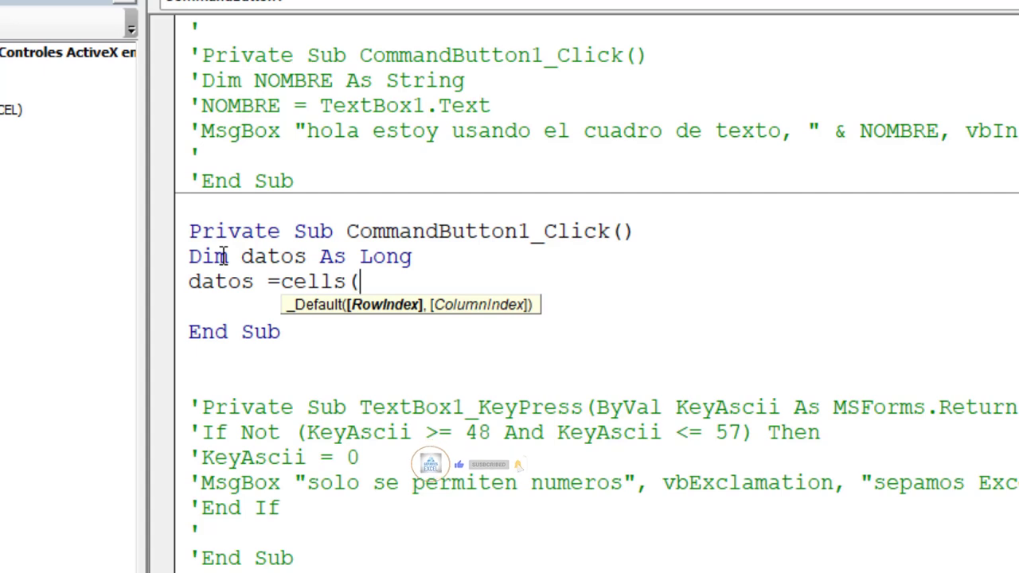
pyautogui.write('r')
pyautogui.press('BackSpace')
pyautogui.write('wo')
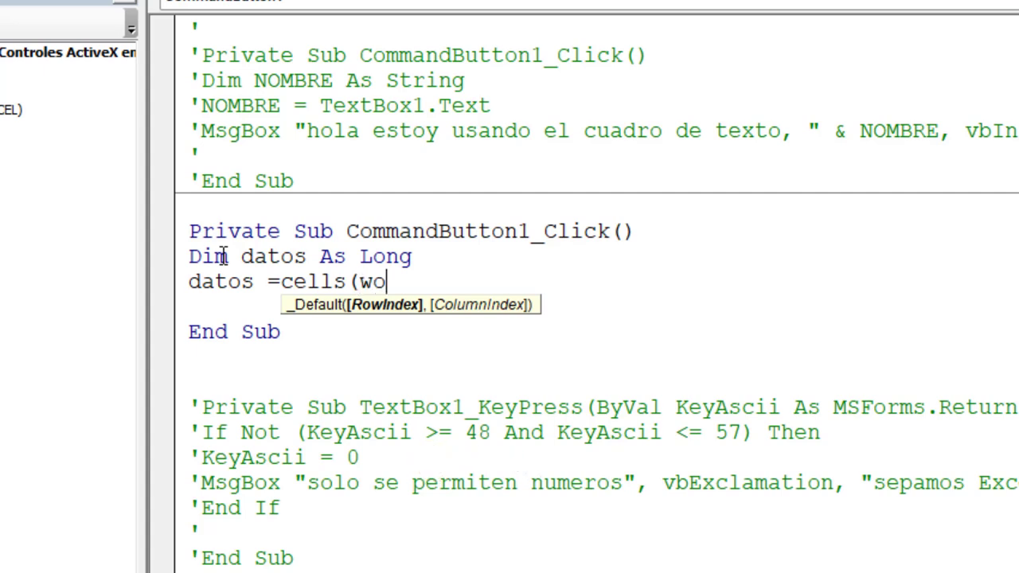
pyautogui.write('os')
pyautogui.press('BackSpace')
pyautogui.press('BackSpace')
pyautogui.press('BackSpace')
pyautogui.press('BackSpace')
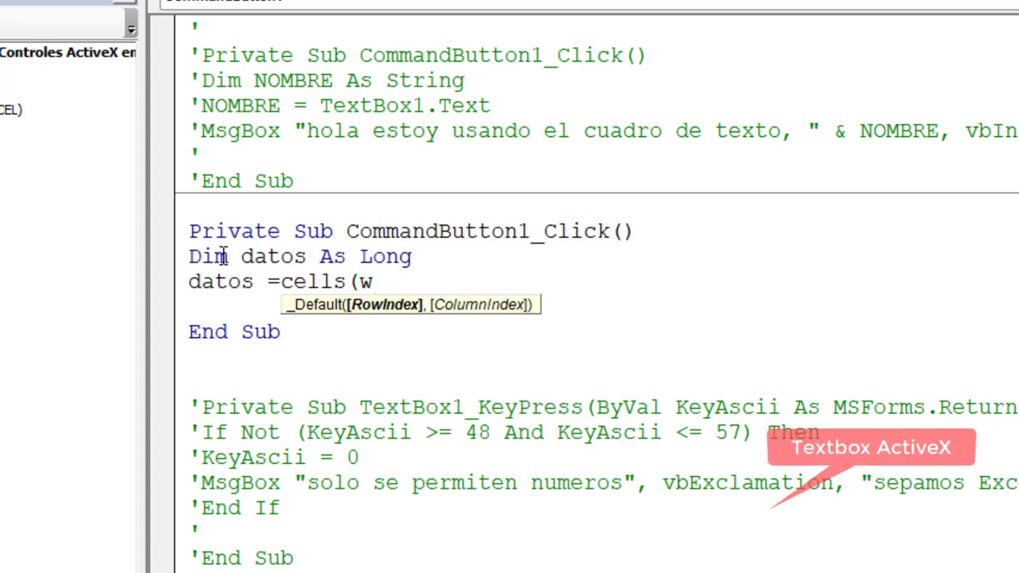
pyautogui.press('BackSpace')
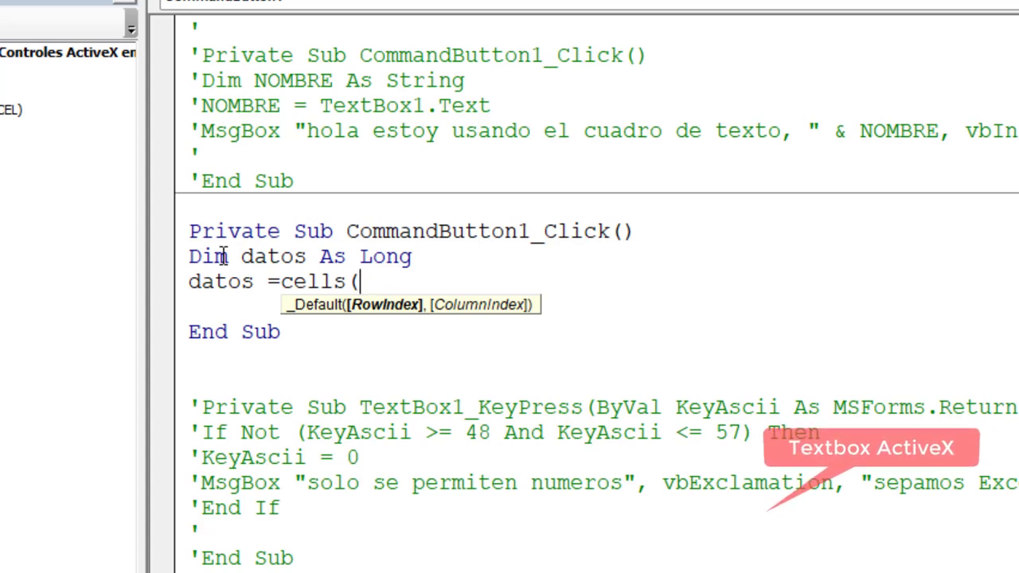
pyautogui.write('rows.')
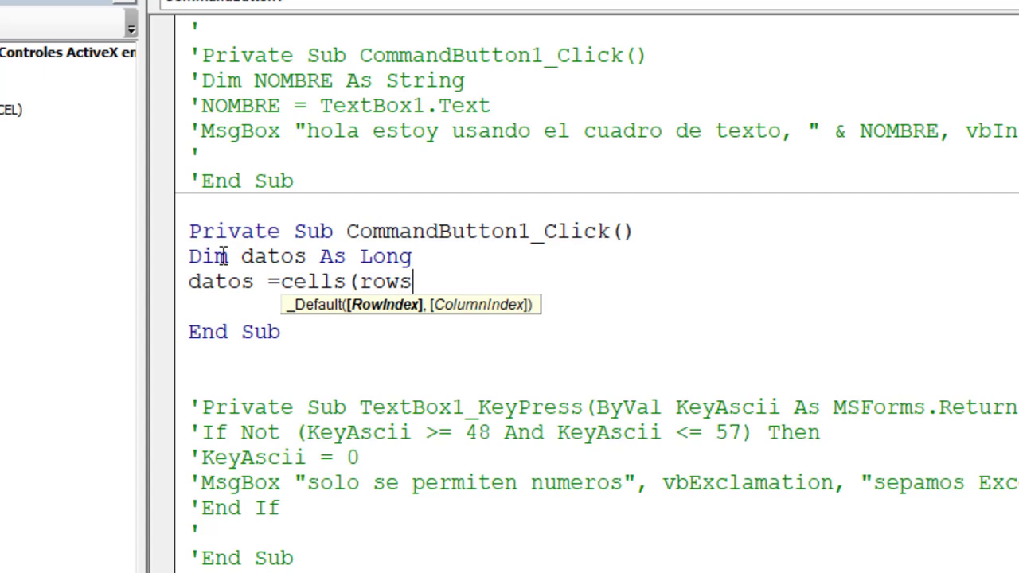
pyautogui.write('co')
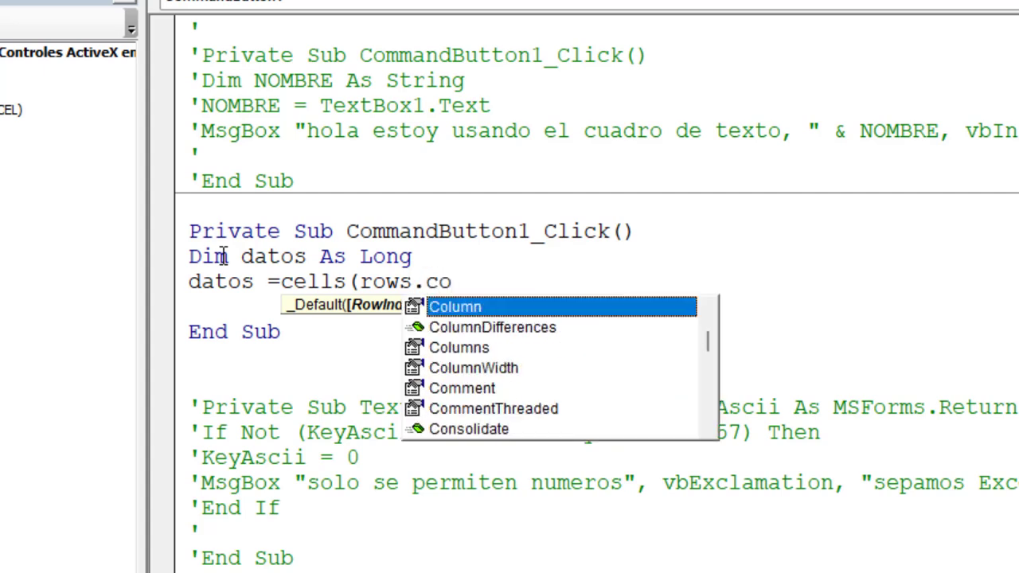
pyautogui.write('u')
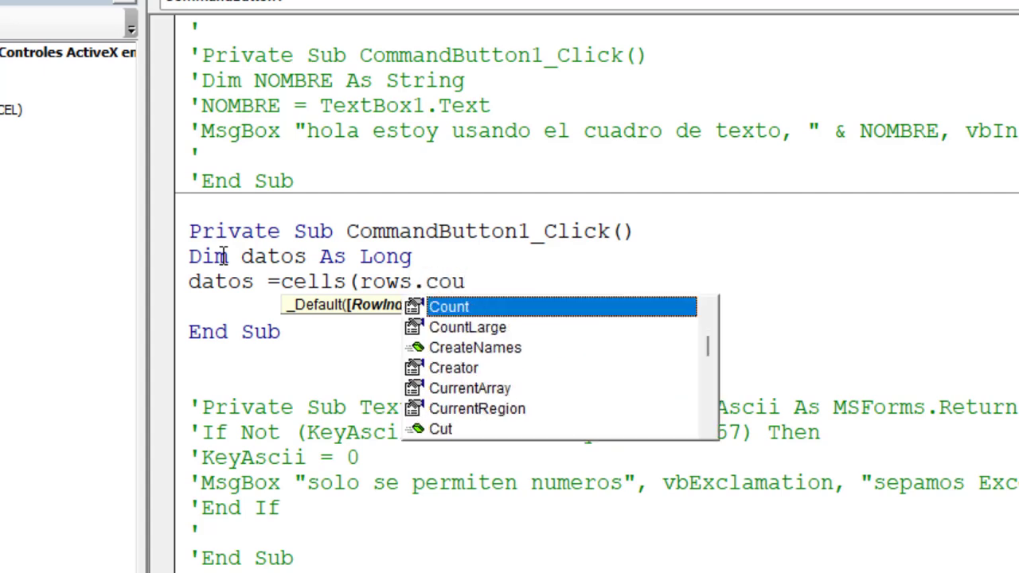
pyautogui.press('Tab')
pyautogui.write(',1')
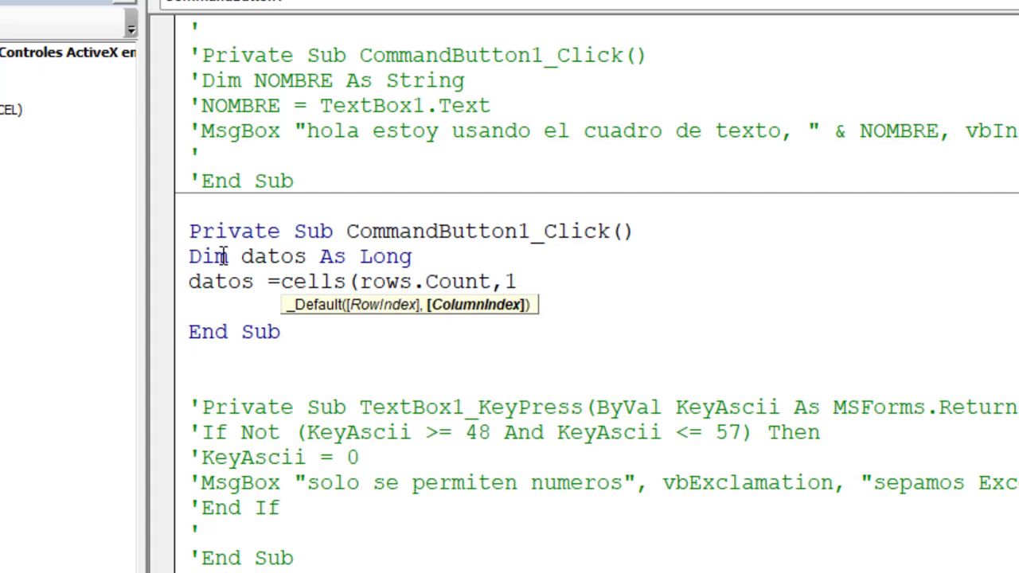
pyautogui.write(').')
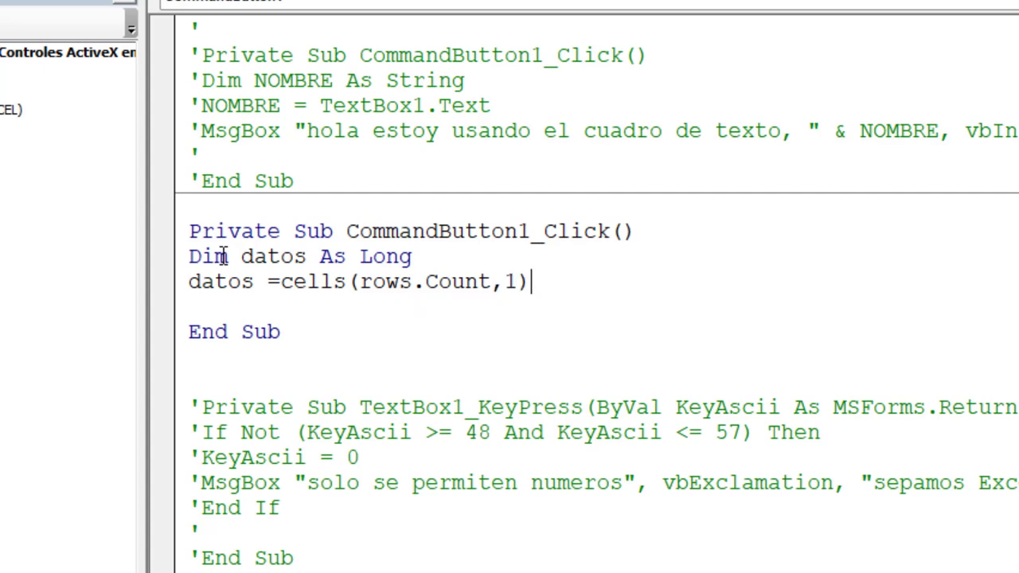
pyautogui.write('e')
pyautogui.write('nd')
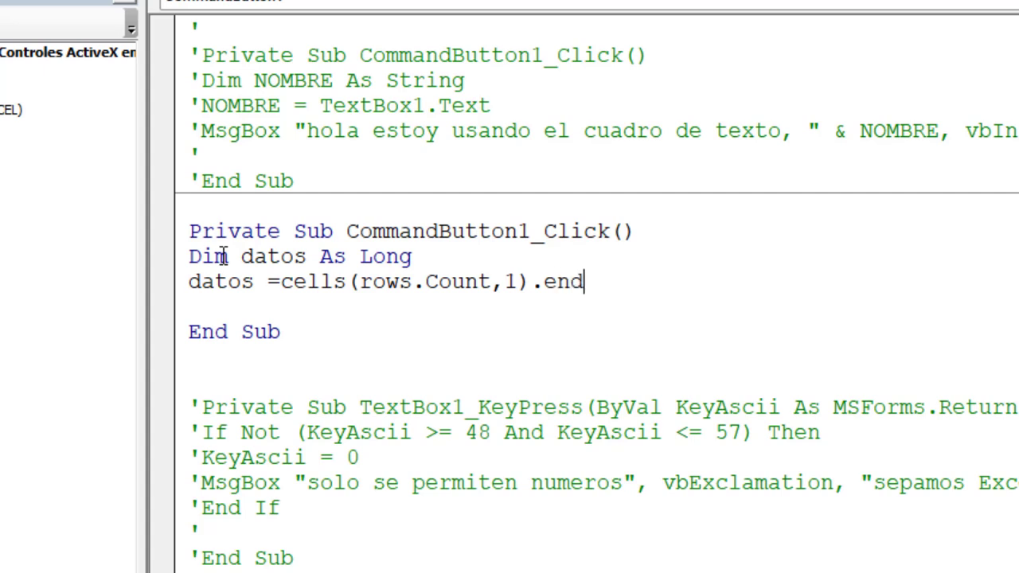
pyautogui.write(')')
pyautogui.press('BackSpace')
pyautogui.write('xl')
pyautogui.write('up')
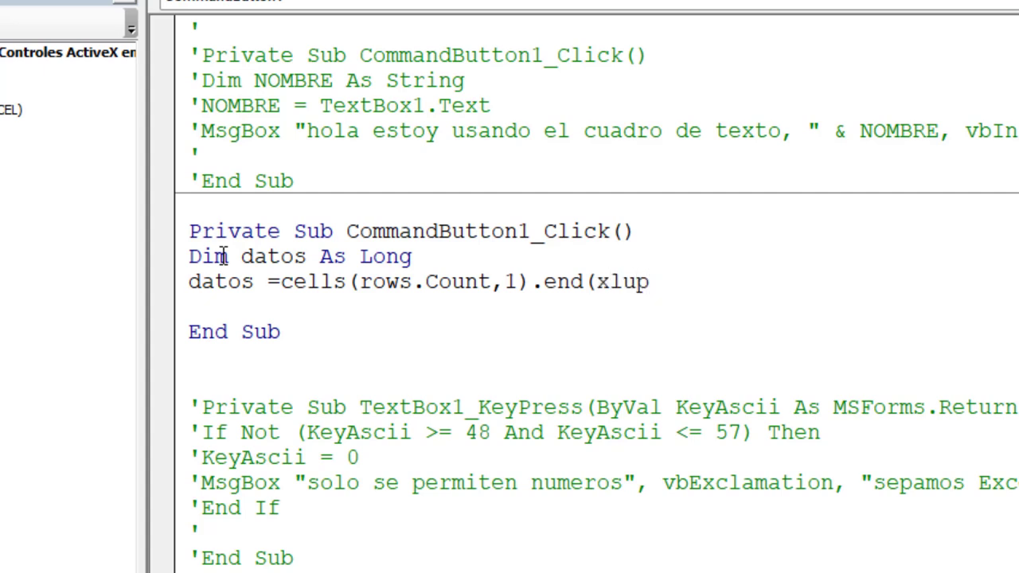
pyautogui.write('=')
pyautogui.press('BackSpace')
pyautogui.write(').')
pyautogui.write('row +')
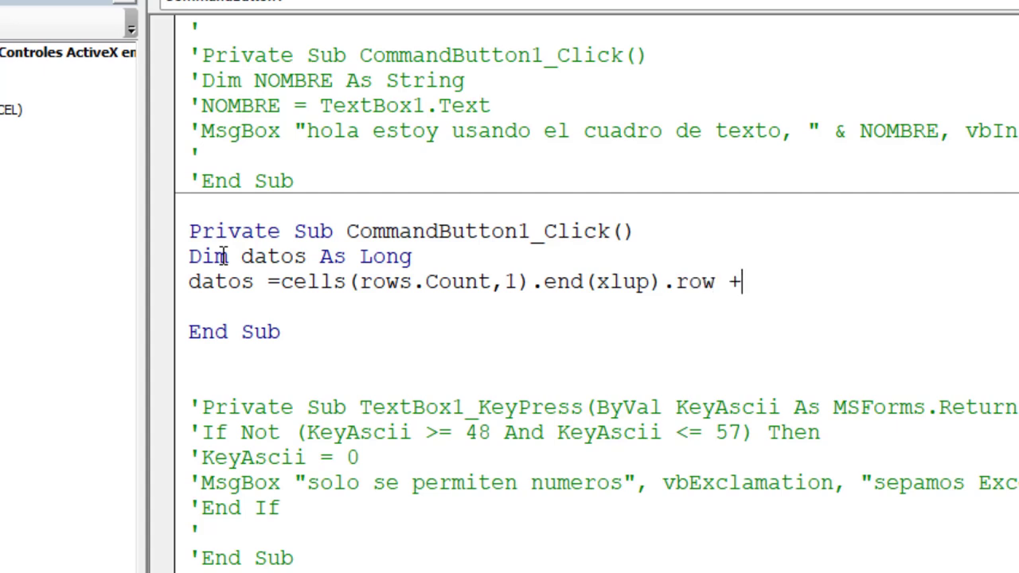
pyautogui.write('1')
pyautogui.press('Return')
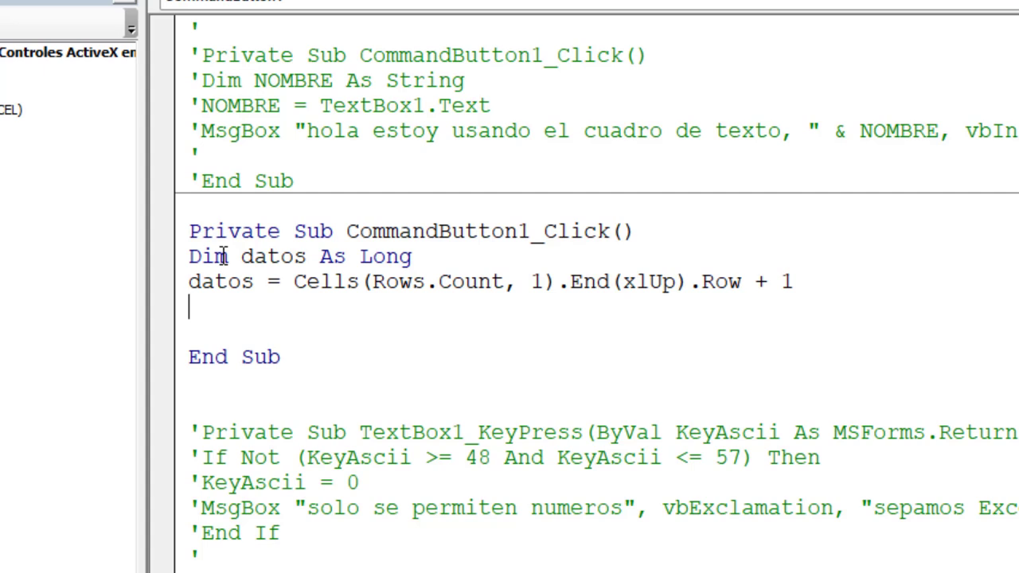
# Add TextBox1.Text = "" to empty the text box
pyautogui.write('te')
pyautogui.write('xto')
pyautogui.press('BackSpace')
pyautogui.write('bo')
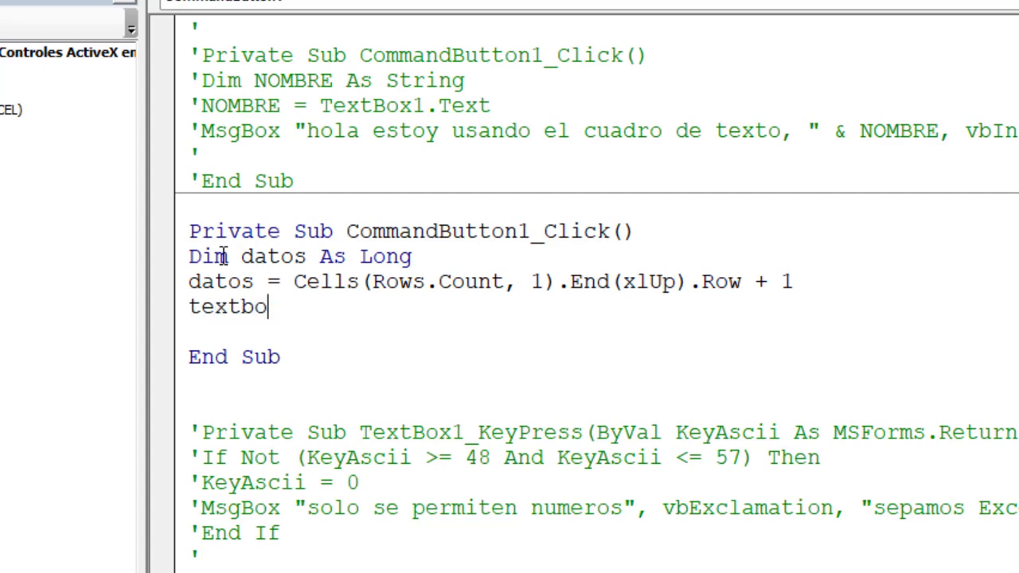
pyautogui.write('x1')
pyautogui.write('.text ')
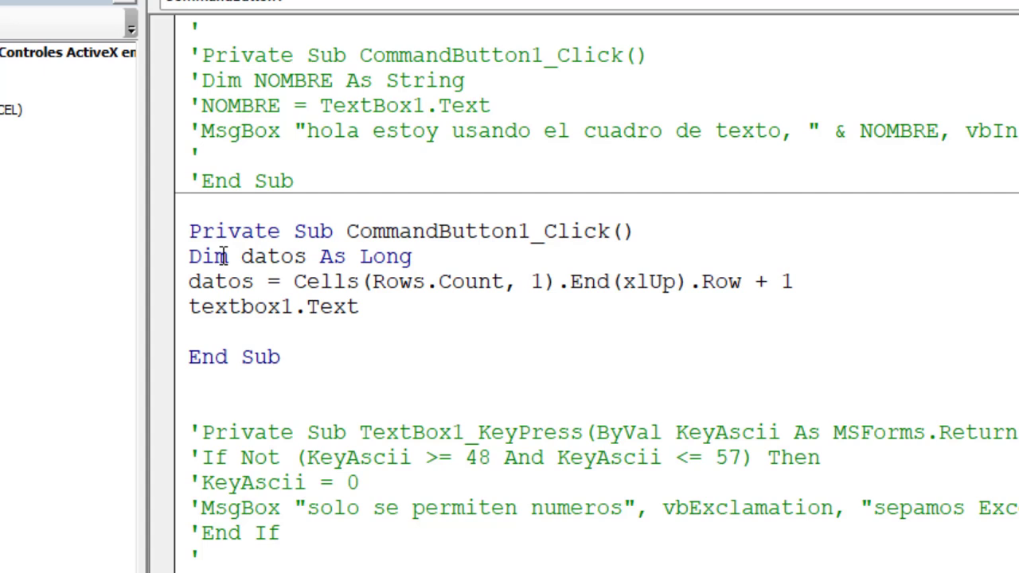
pyautogui.write('=')
pyautogui.write('""')
pyautogui.click(253, 350)
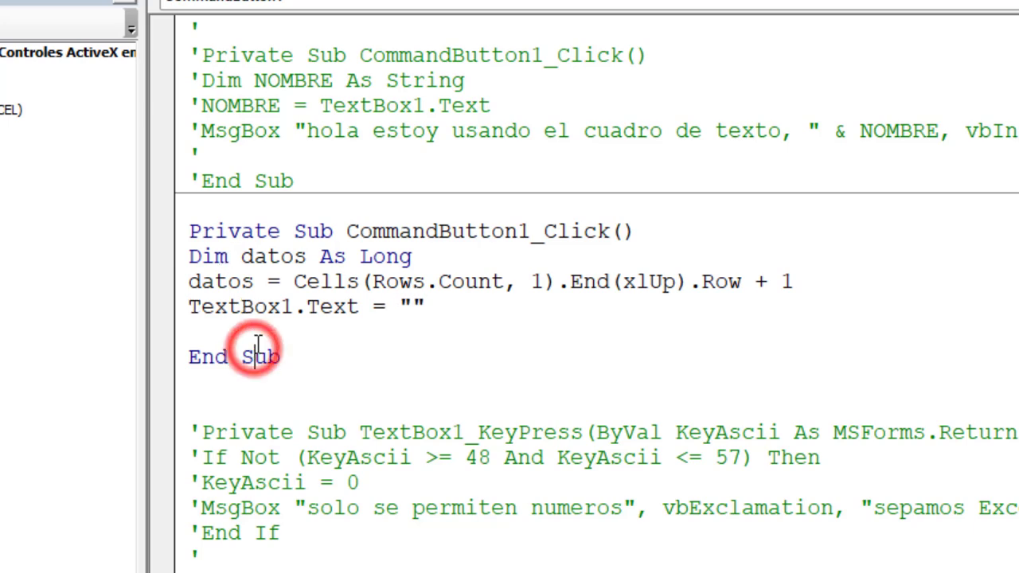
pyautogui.click(452, 341)
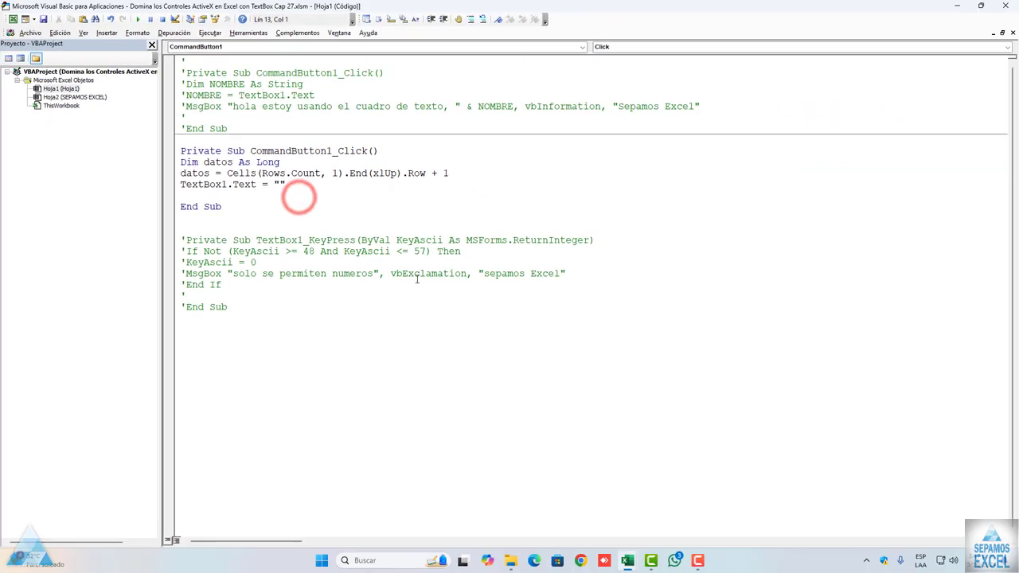
# Type 8, then 898, into TextBox1 and confirm CommandButton1 empties it each time; check cell A1
pyautogui.click(12, 18)
pyautogui.click(367, 251)
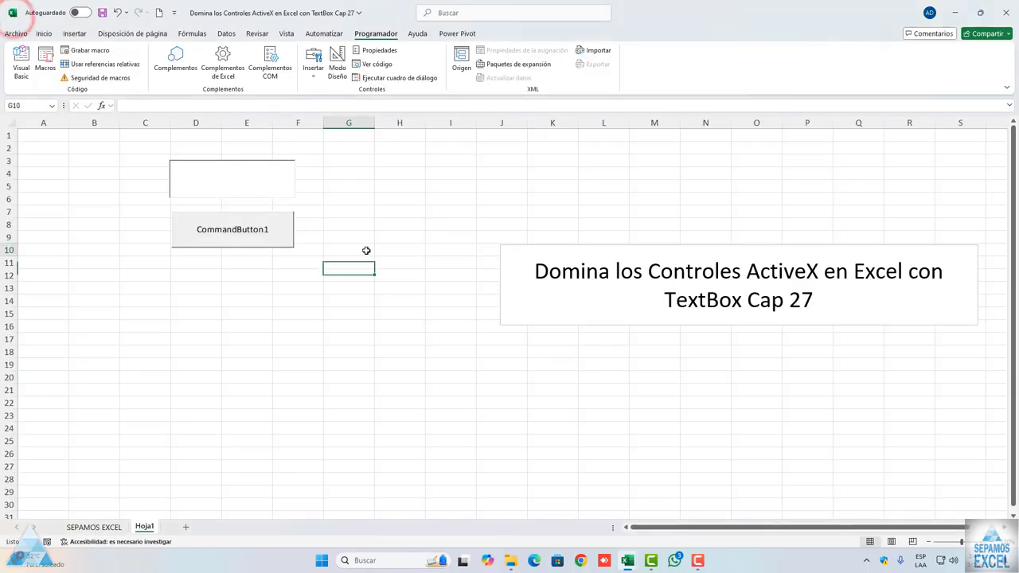
pyautogui.click(263, 236)
pyautogui.click(237, 176)
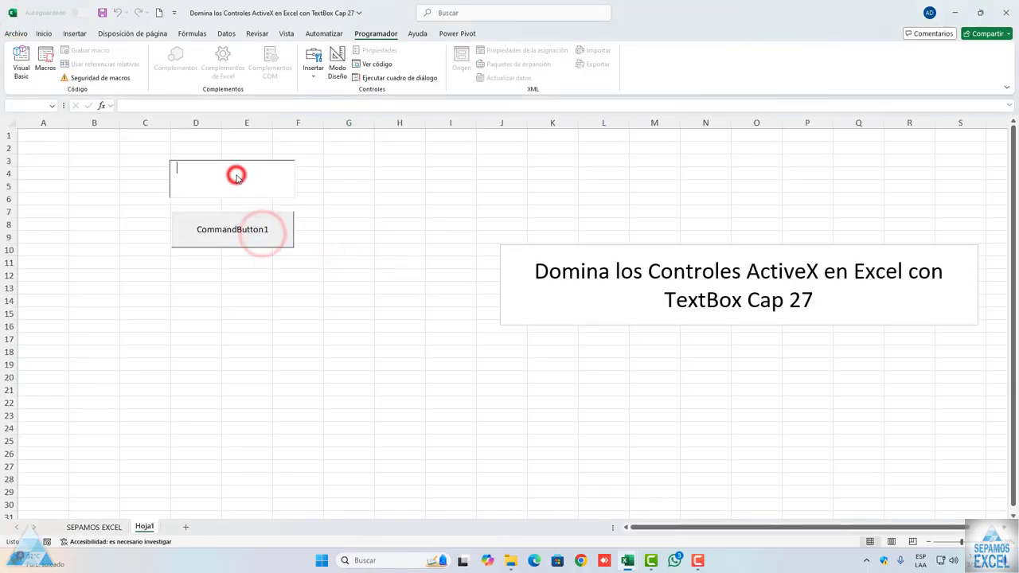
pyautogui.write('8')
pyautogui.click(247, 226)
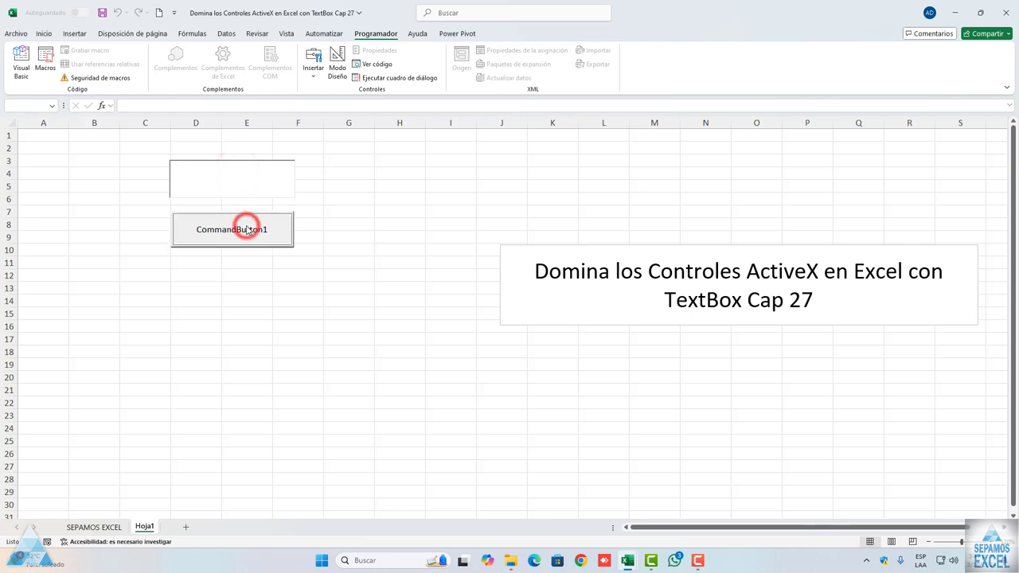
pyautogui.click(224, 182)
pyautogui.write('898')
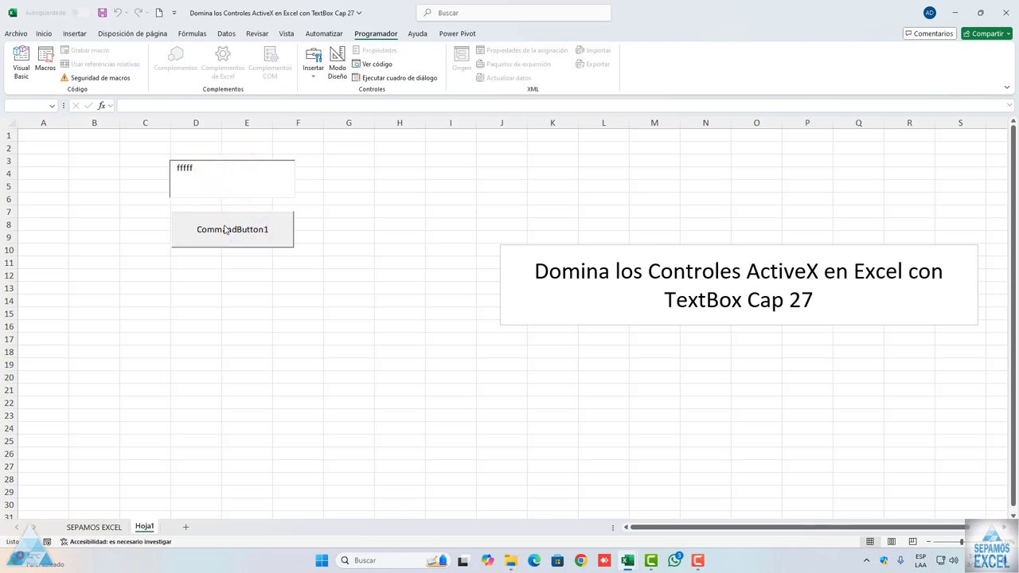
pyautogui.click(223, 228)
pyautogui.click(75, 185)
pyautogui.click(36, 135)
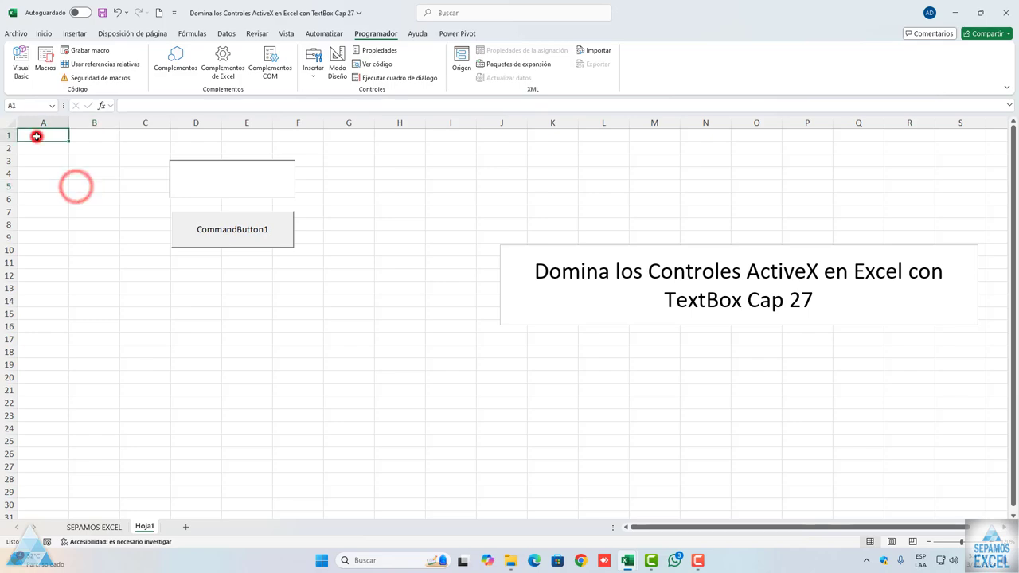
pyautogui.click(21, 78)
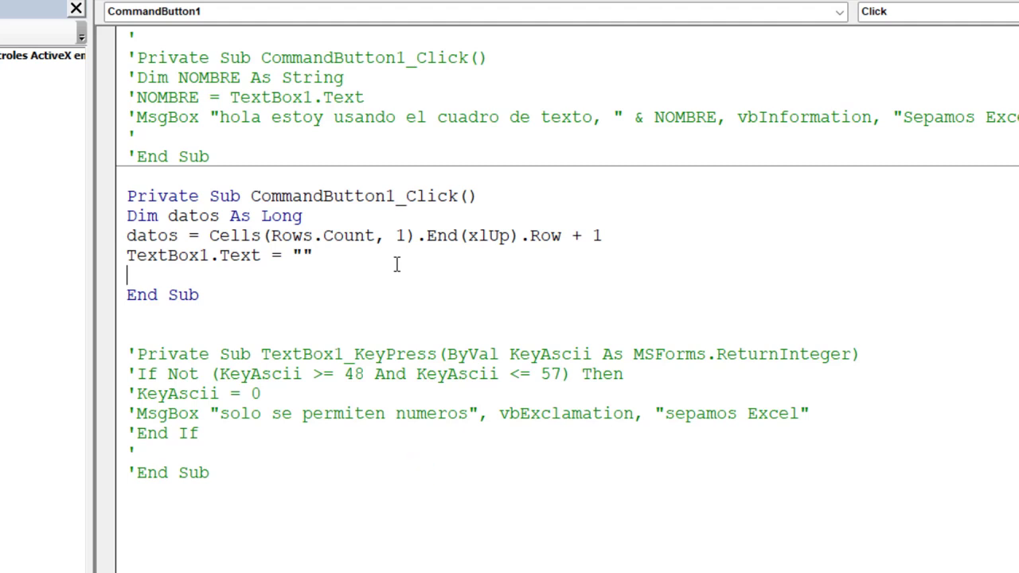
# Below the datos line, add Cells(datos, 1).Value = TextBox1.Text to the click code
pyautogui.click(621, 235)
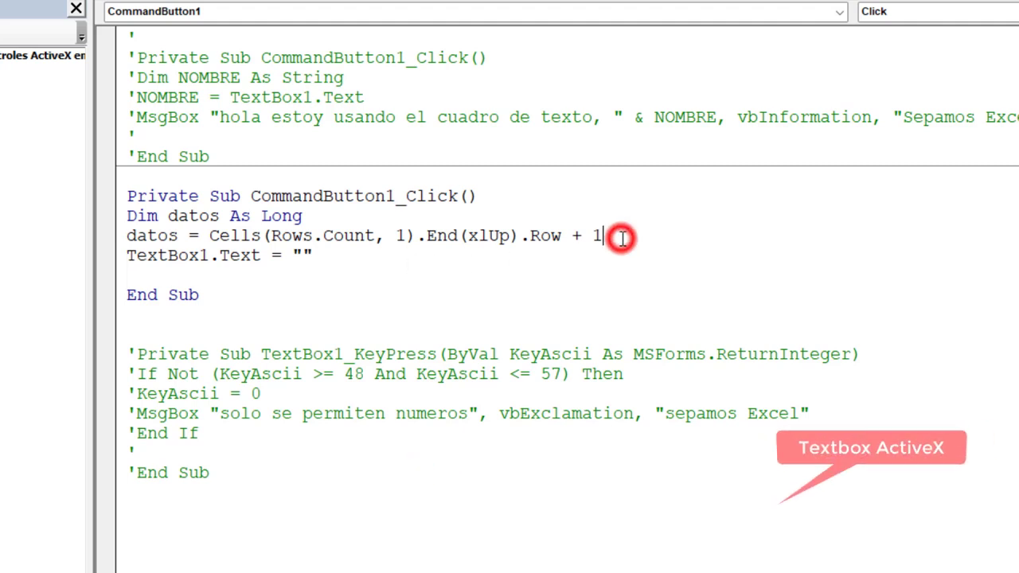
pyautogui.press('Return')
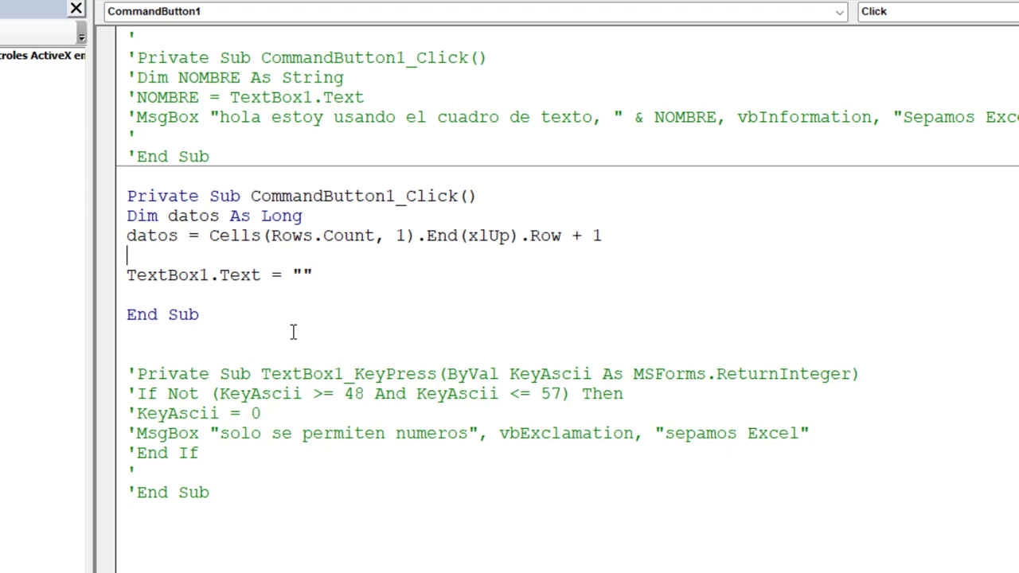
pyautogui.write('cell')
pyautogui.write('s')
pyautogui.press('BackSpace')
pyautogui.write('(')
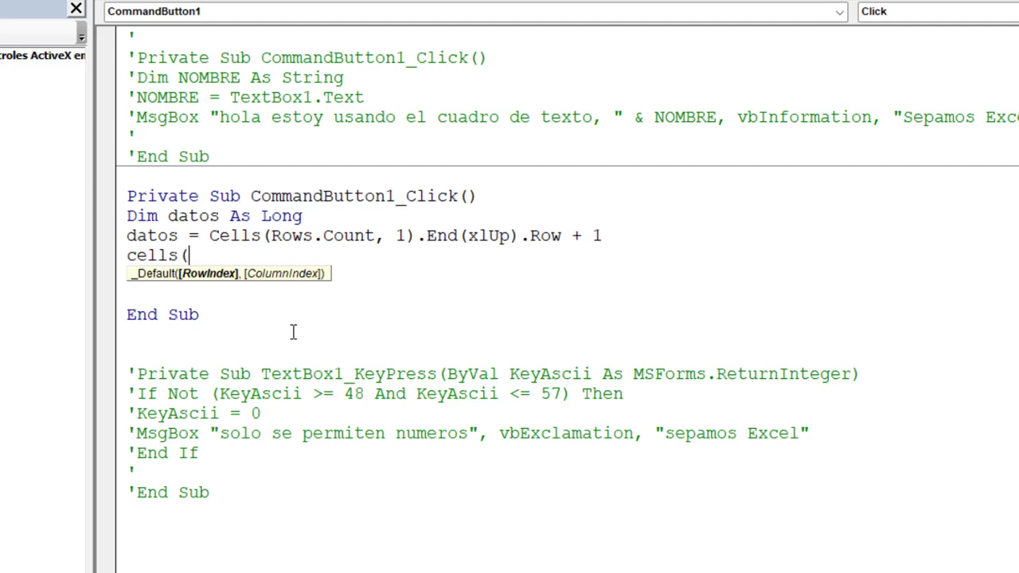
pyautogui.write('dat')
pyautogui.write('os')
pyautogui.press('BackSpace')
pyautogui.press('BackSpace')
pyautogui.press('BackSpace')
pyautogui.write('to')
pyautogui.write('s')
pyautogui.write(',1')
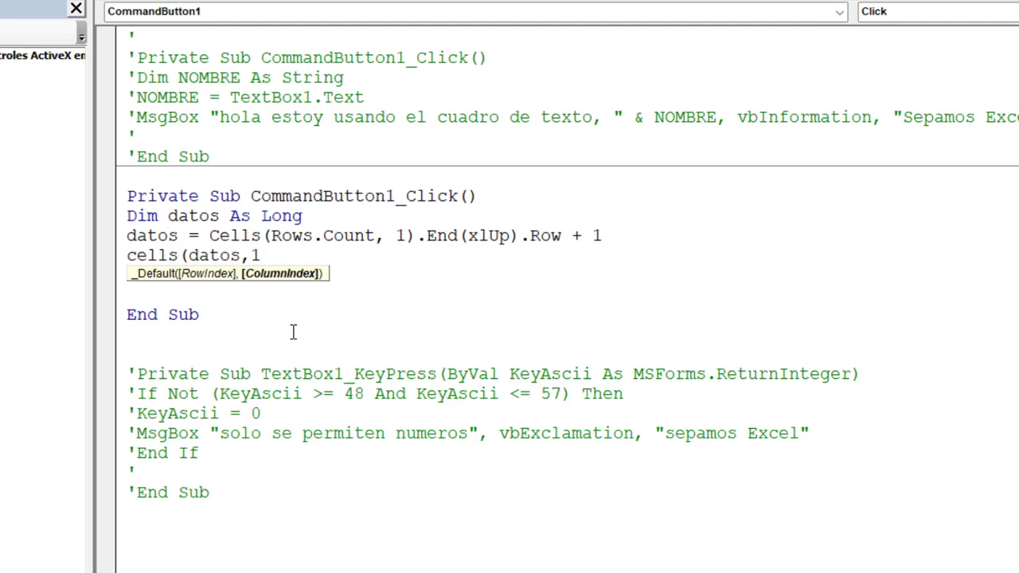
pyautogui.write(')')
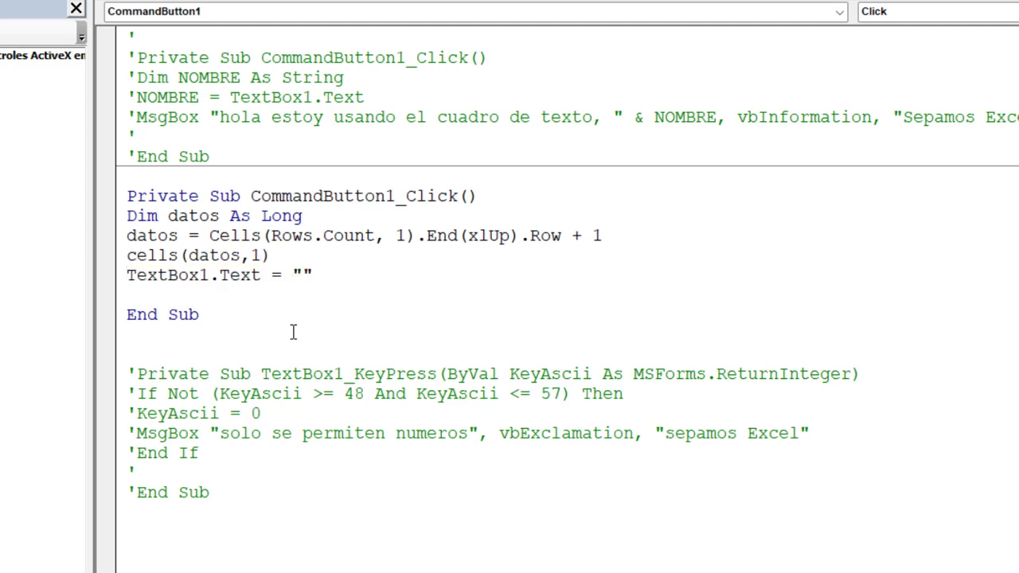
pyautogui.write('.val')
pyautogui.press('BackSpace')
pyautogui.write('ue')
pyautogui.write('=')
pyautogui.write('textbo')
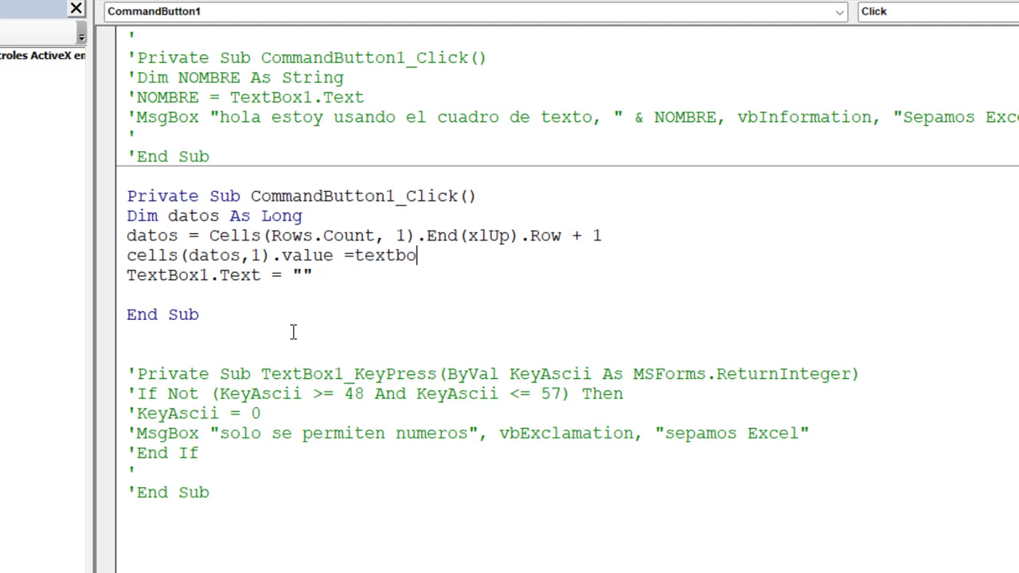
pyautogui.write('x')
pyautogui.write('.te')
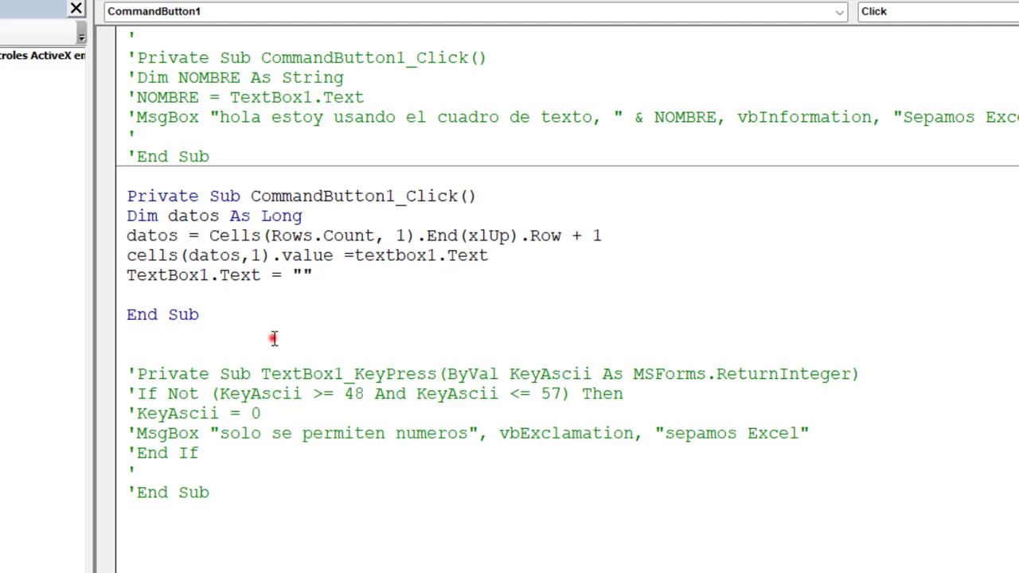
pyautogui.click(272, 338)
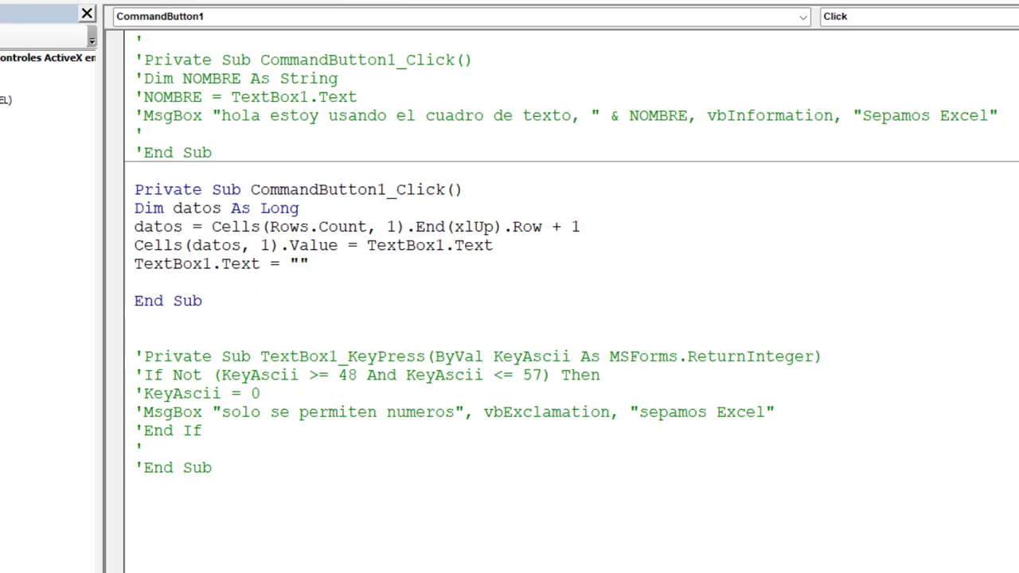
# Back in the worksheet, send the test entries gggg, hhh and hhhhh through the button into column A
pyautogui.click(14, 23)
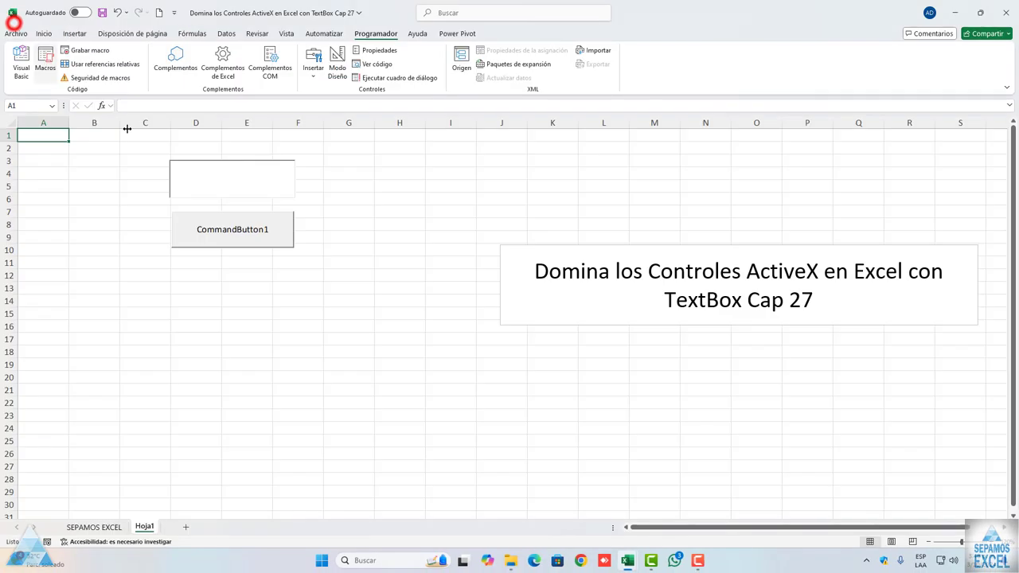
pyautogui.click(191, 180)
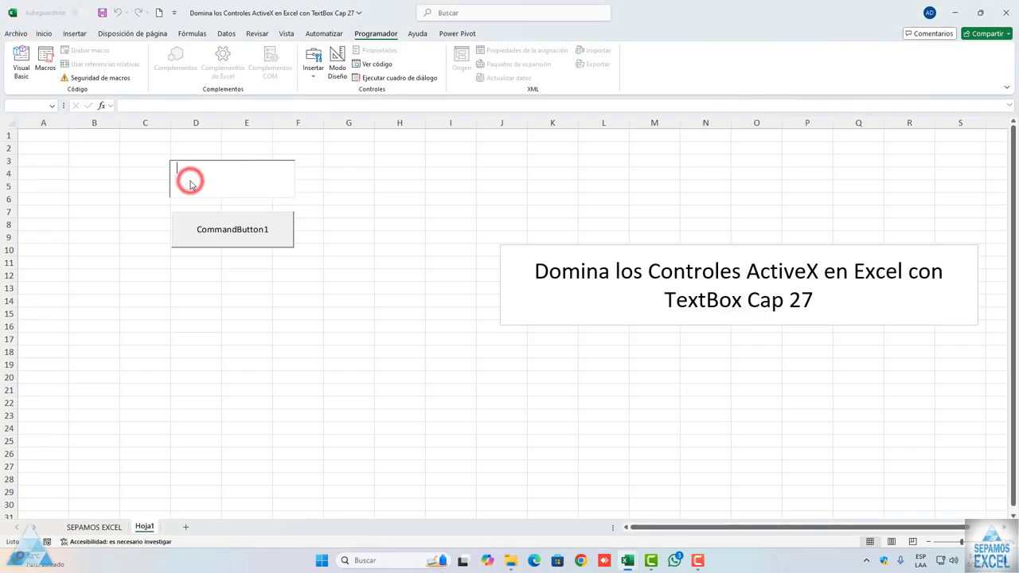
pyautogui.write('gggg')
pyautogui.click(207, 231)
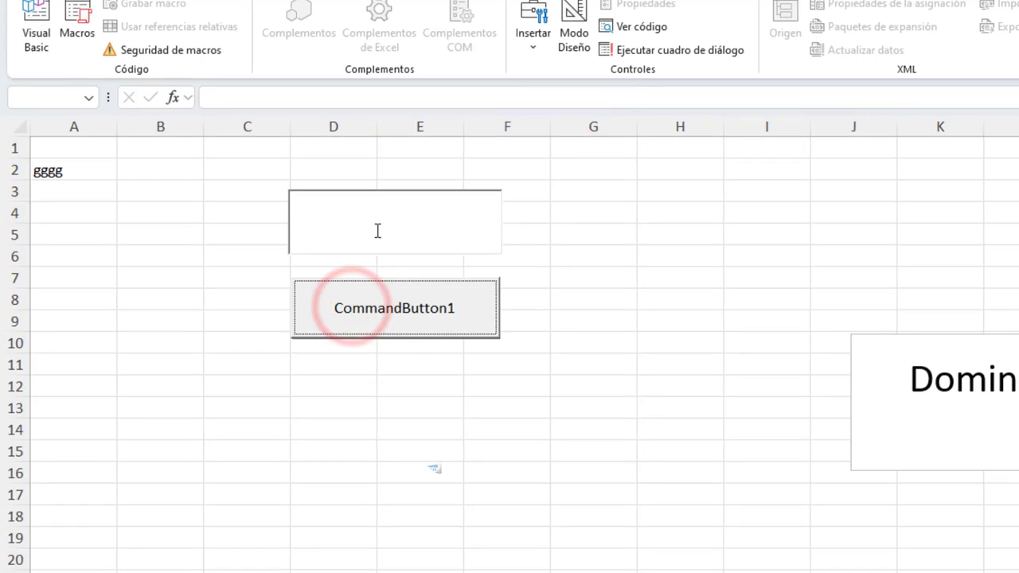
pyautogui.click(375, 230)
pyautogui.write('hhh')
pyautogui.click(416, 338)
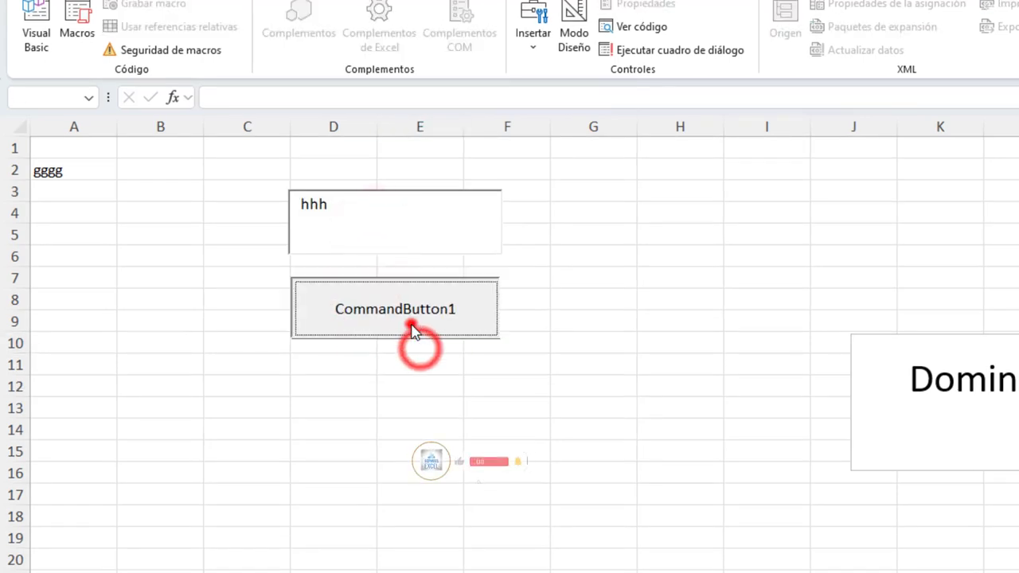
pyautogui.click(391, 242)
pyautogui.write('hhhhh')
pyautogui.click(407, 300)
# Send more test entries hhhh, rty, t5t and 44ty into the next empty cells of column A
pyautogui.click(382, 227)
pyautogui.write('hhh')
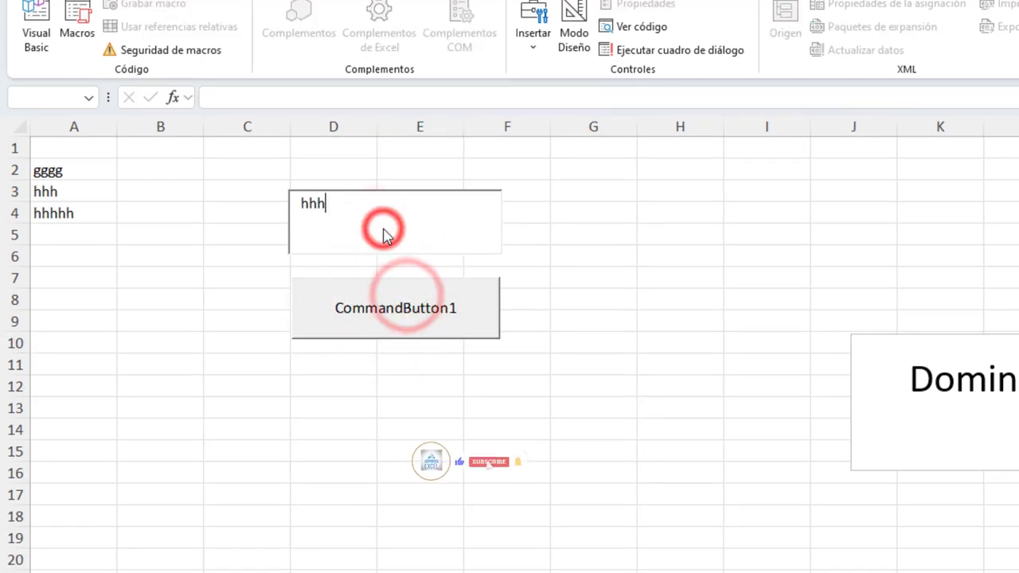
pyautogui.write('h')
pyautogui.click(397, 327)
pyautogui.click(385, 246)
pyautogui.write('hhhh')
pyautogui.click(398, 293)
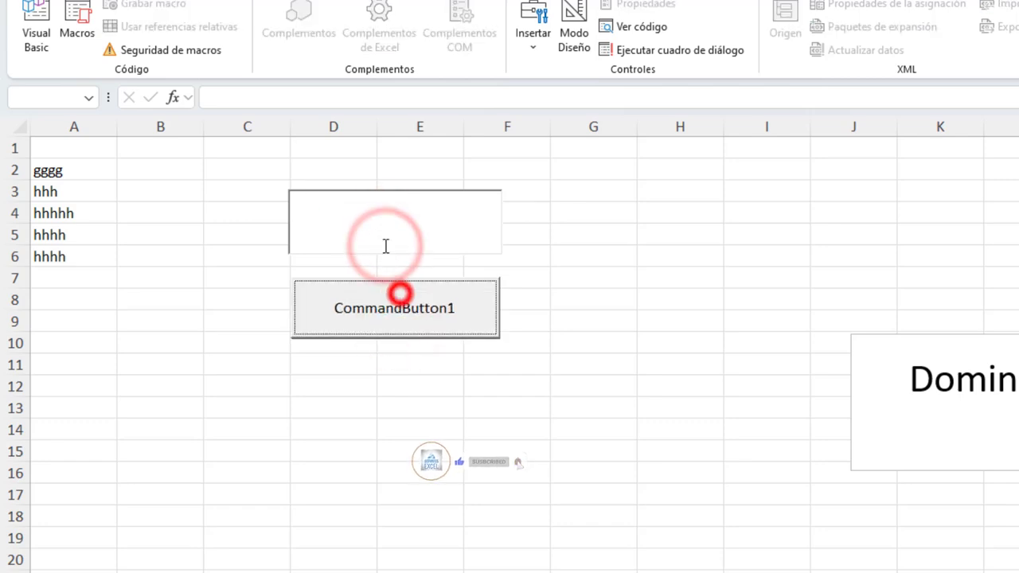
pyautogui.click(371, 226)
pyautogui.write('rty')
pyautogui.click(407, 332)
pyautogui.click(363, 236)
pyautogui.write('t5t')
pyautogui.click(382, 316)
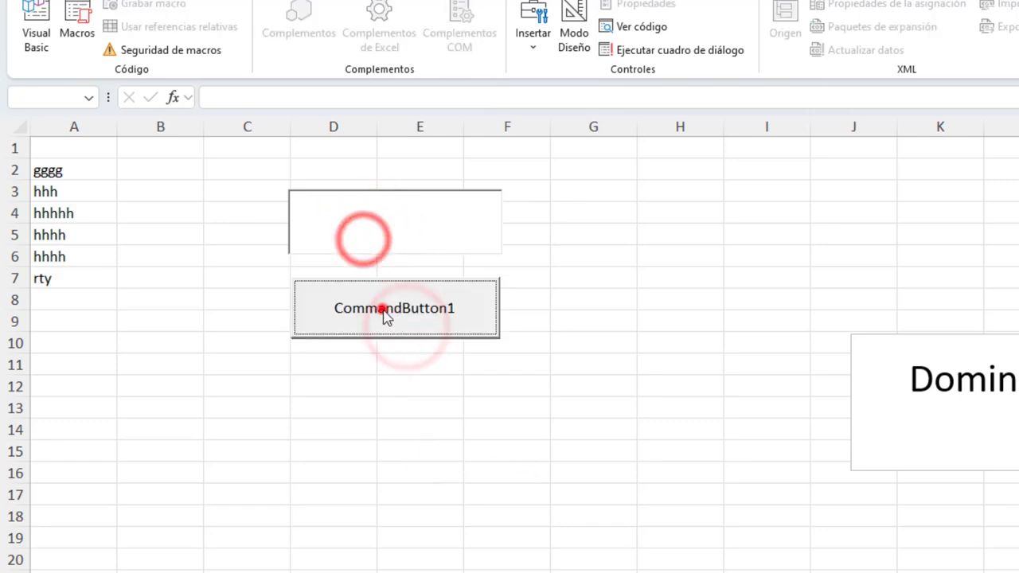
pyautogui.click(359, 220)
pyautogui.write('44ty')
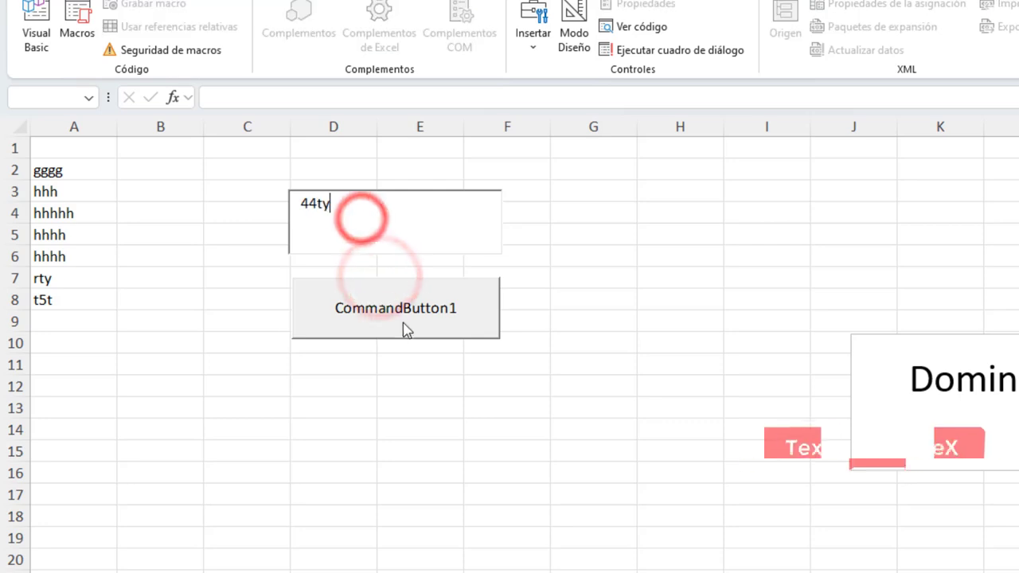
pyautogui.click(403, 321)
# Before End Sub, start a MsgBox showing "los datos fueron agregados con exito"
pyautogui.click(40, 49)
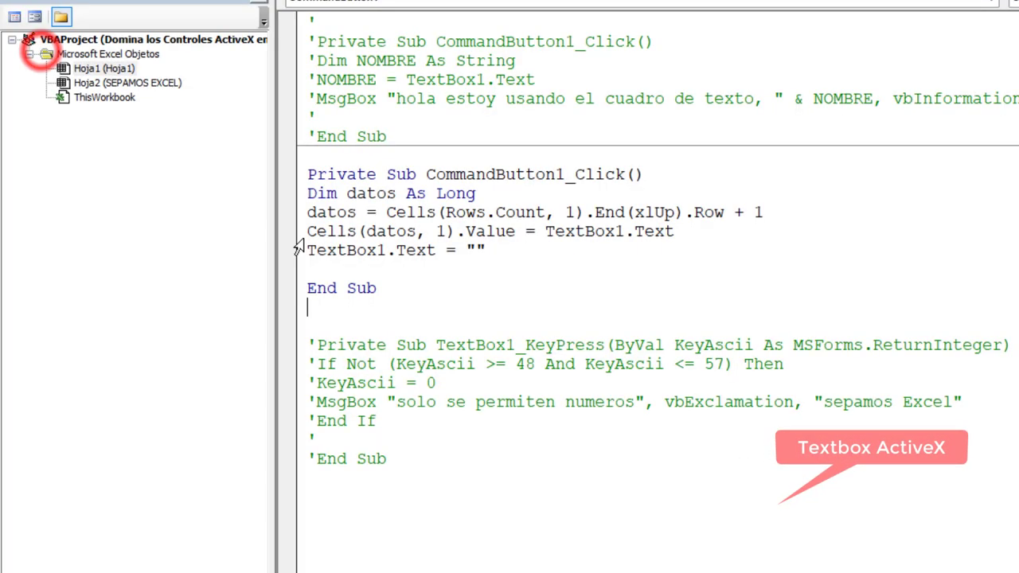
pyautogui.click(338, 263)
pyautogui.write('msg')
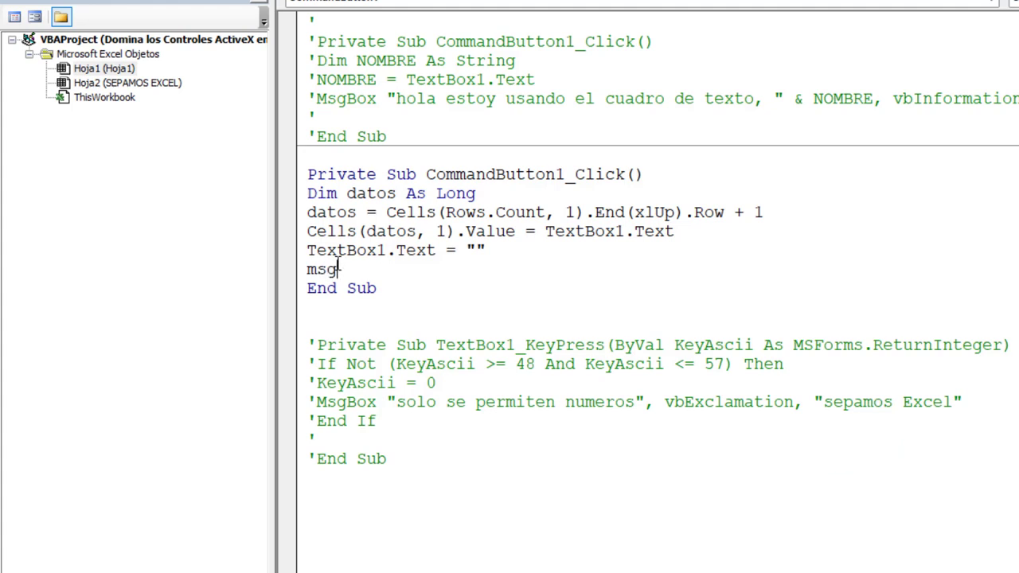
pyautogui.write('box "')
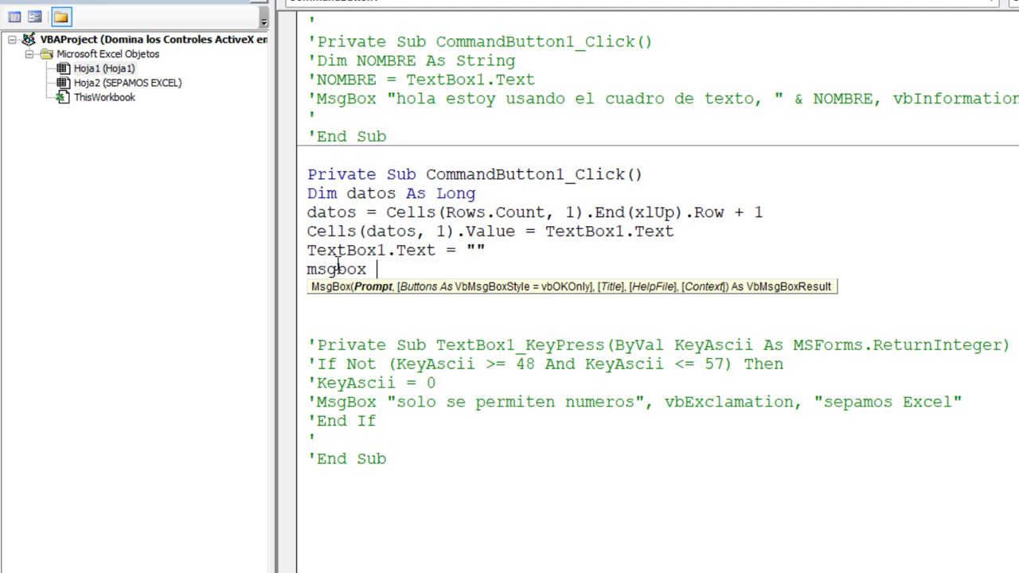
pyautogui.write('los dt')
pyautogui.press('BackSpace')
pyautogui.write('atos fueo')
pyautogui.press('BackSpace')
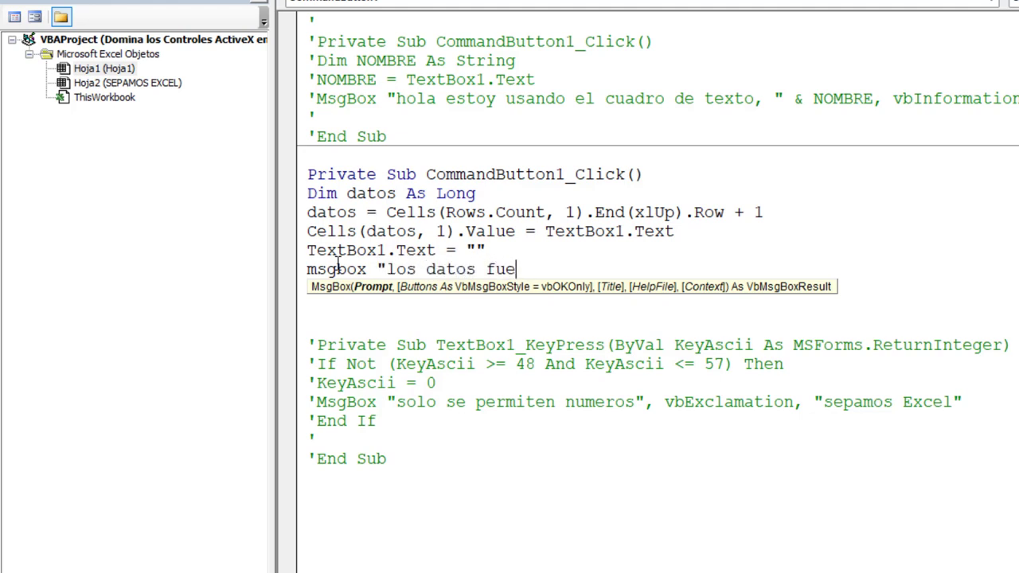
pyautogui.write('ron agreg')
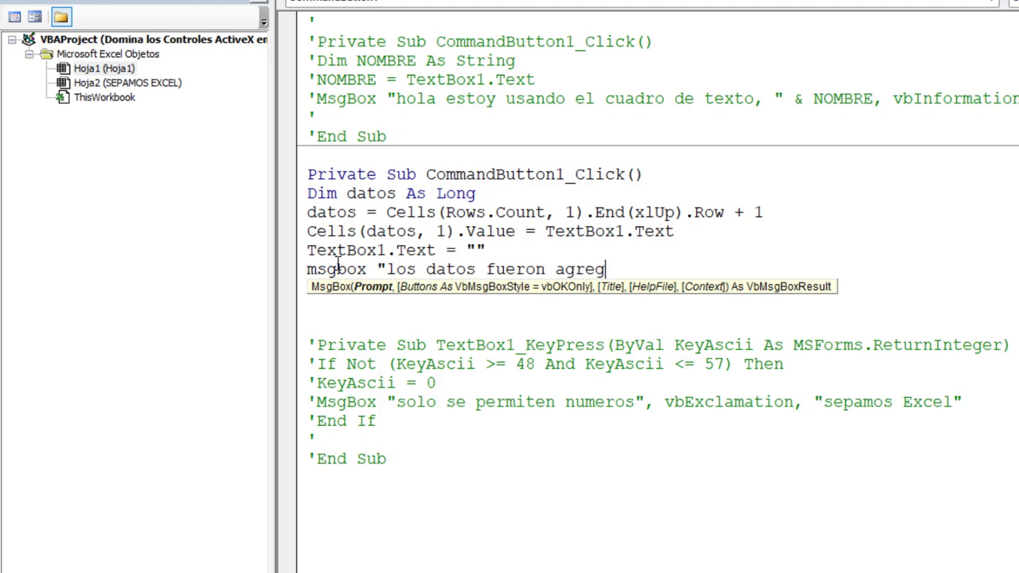
pyautogui.write('ados co e')
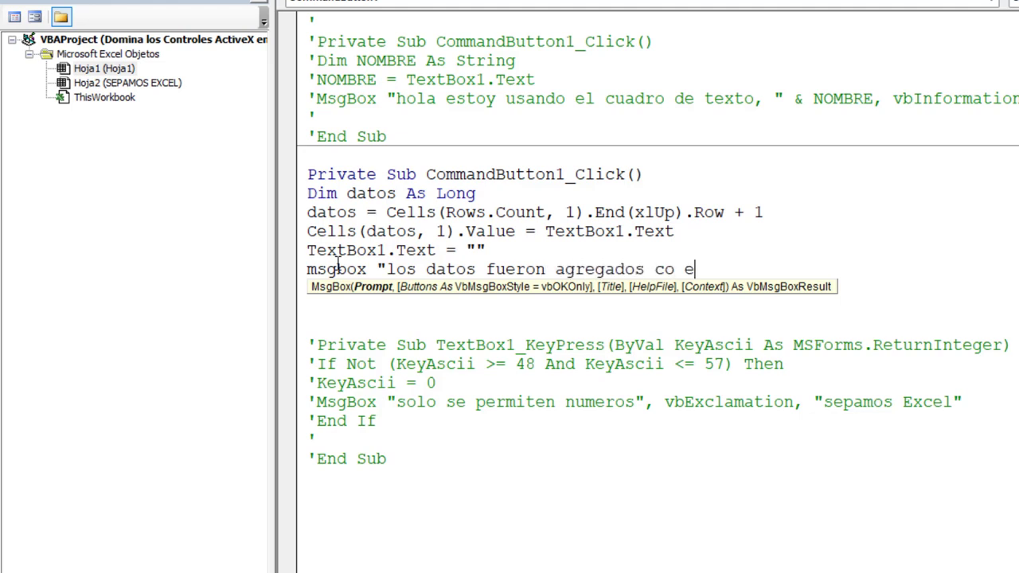
pyautogui.press('BackSpace')
pyautogui.press('BackSpace')
pyautogui.write('n extio')
pyautogui.press('BackSpace')
pyautogui.press('BackSpace')
pyautogui.press('BackSpace')
pyautogui.write('itos')
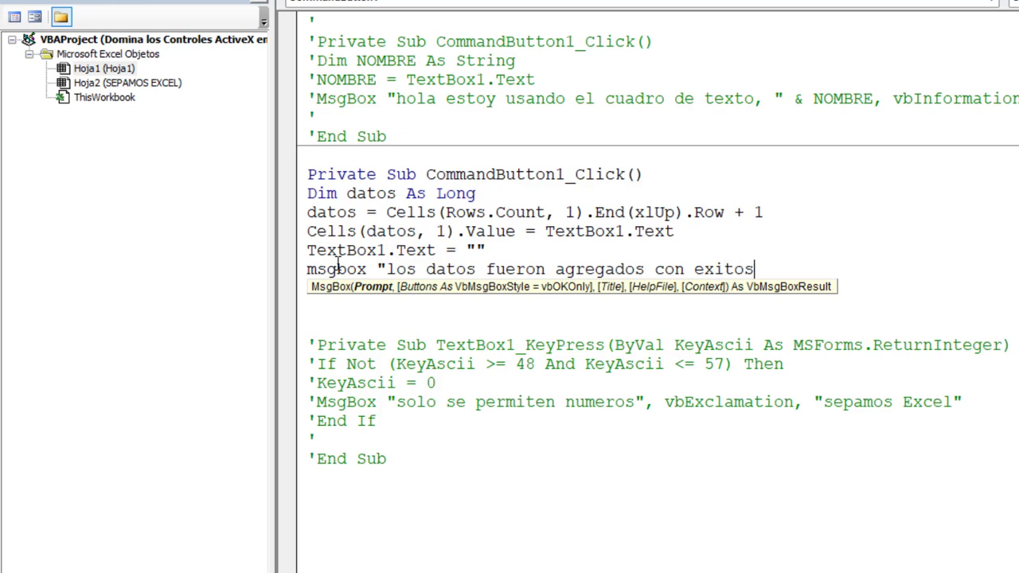
pyautogui.press('BackSpace')
# Give the MsgBox the vbInformation style and the title "Sepamos Excel"
pyautogui.write(',')
pyautogui.write(',vb')
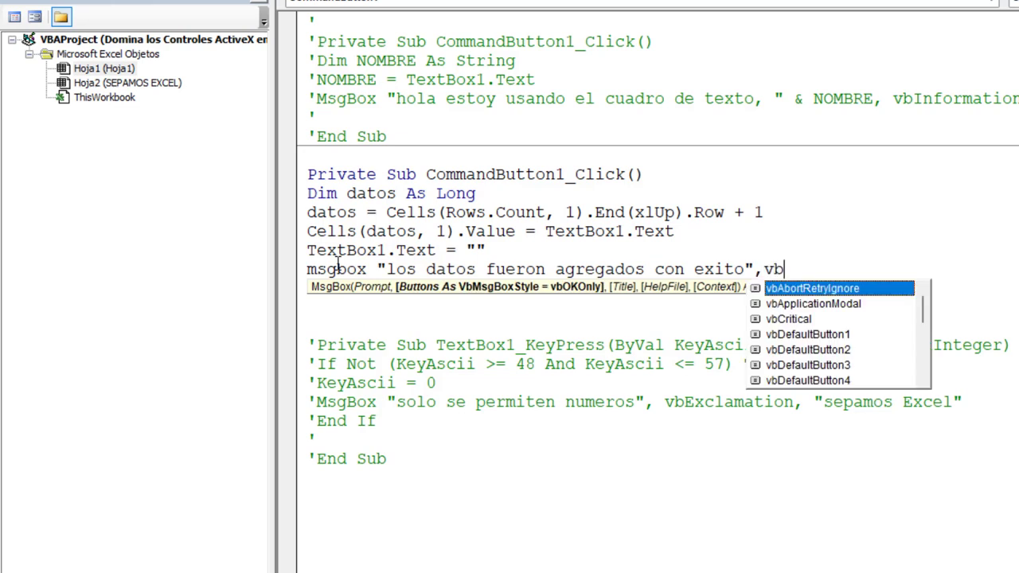
pyautogui.write('i')
pyautogui.press('Tab')
pyautogui.write(',"')
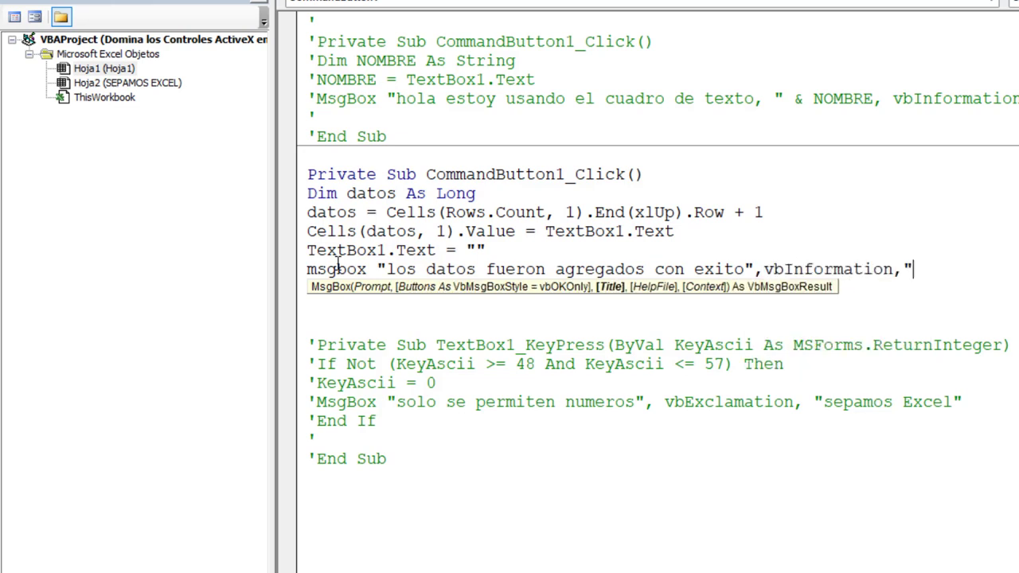
pyautogui.write('Sepamos e')
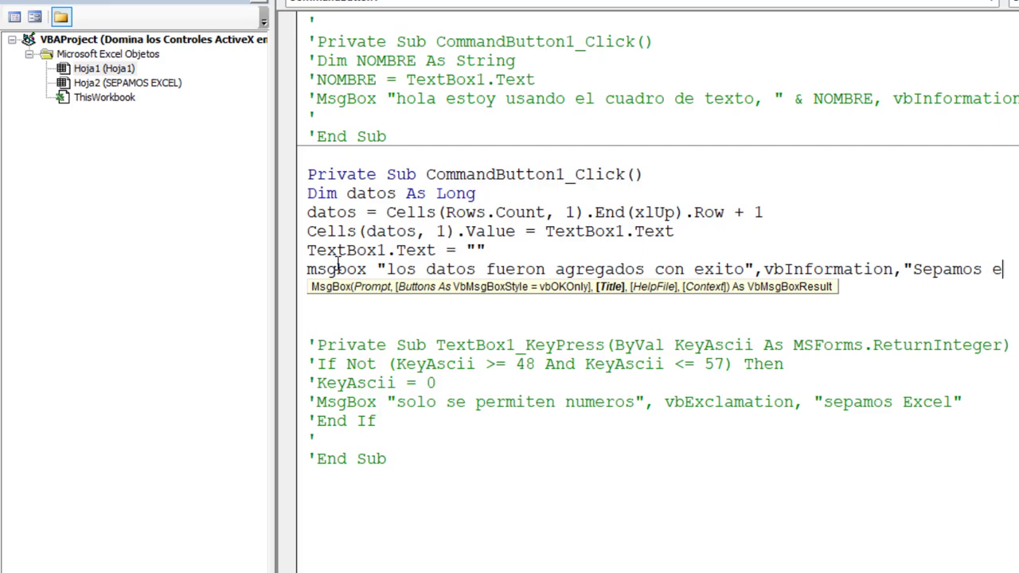
pyautogui.press('BackSpace')
pyautogui.write('Exc')
pyautogui.write('el')
pyautogui.press('Return')
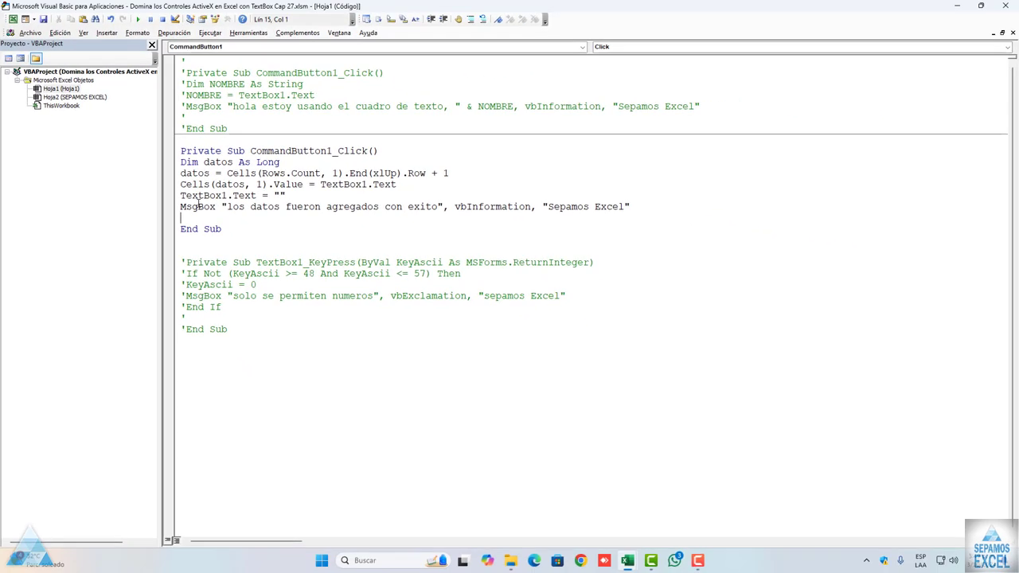
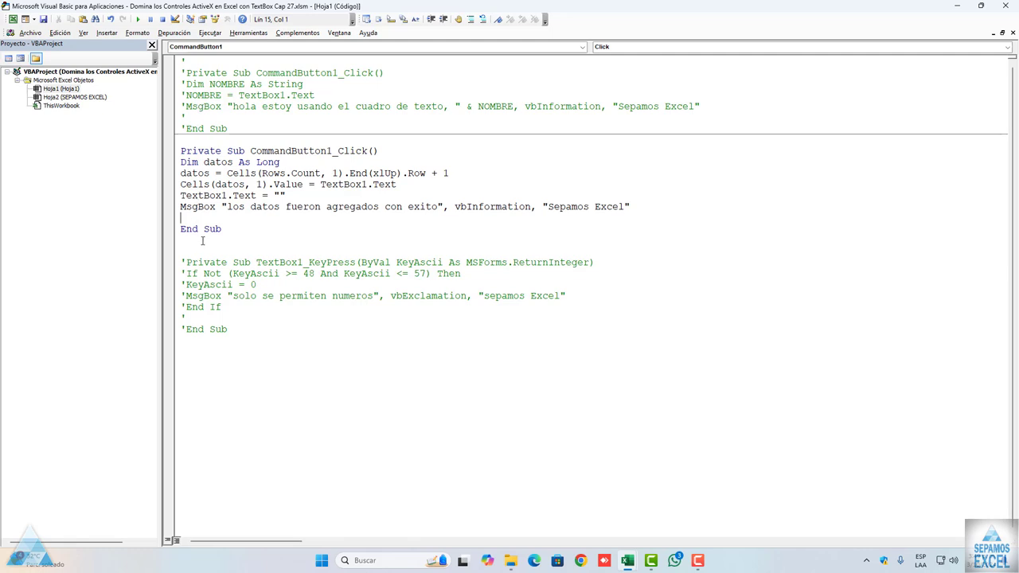
# Return from the VBA editor to the worksheet and click into TextBox1
pyautogui.click(13, 19)
pyautogui.click(227, 182)
pyautogui.write('hola a todos')
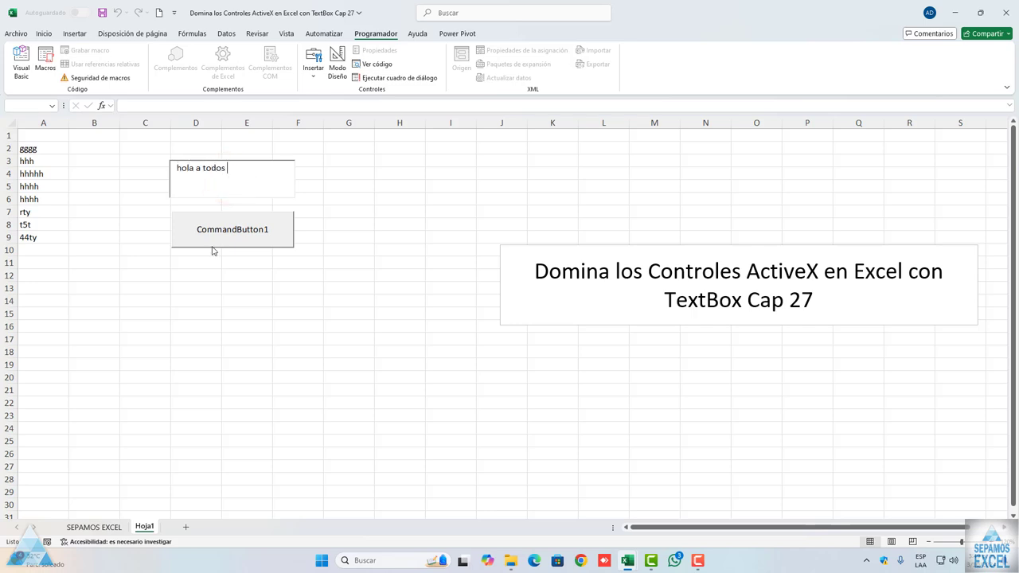
# Send 'hola a todos' to A10 with CommandButton1, dismiss the confirmation, and select A2:A10
pyautogui.click(216, 233)
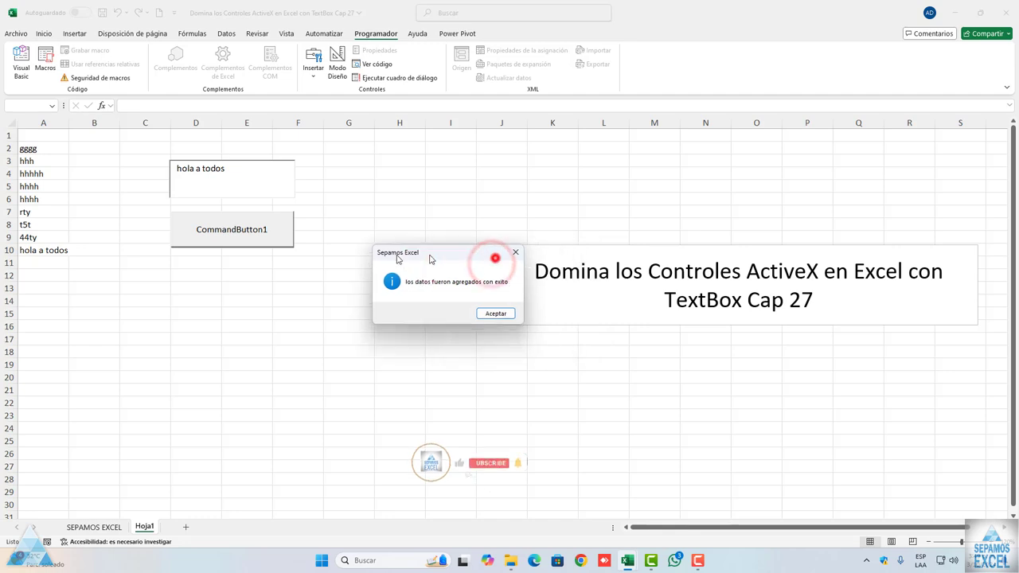
pyautogui.moveTo(464, 260); pyautogui.dragTo(206, 260)
pyautogui.click(303, 316)
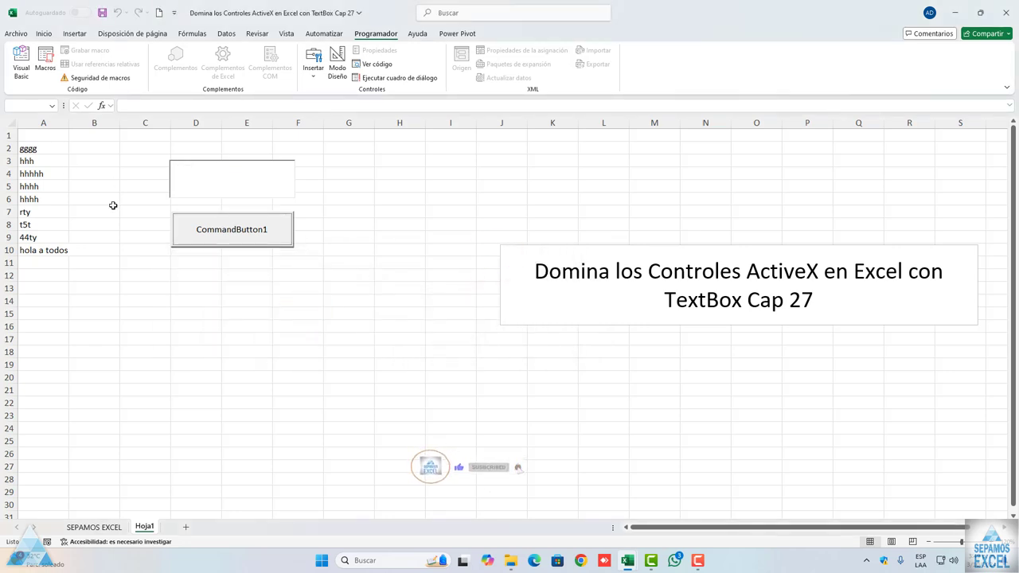
pyautogui.click(142, 250)
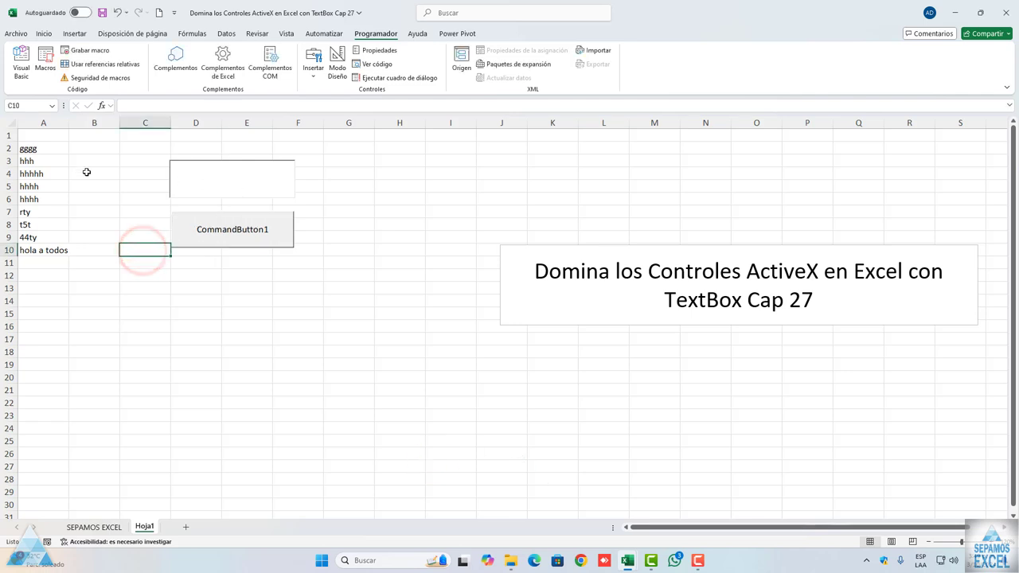
pyautogui.moveTo(43, 150); pyautogui.dragTo(50, 252)
# Clear A2:A10, then shorten TextBox1's height in Design Mode
pyautogui.press('Delete')
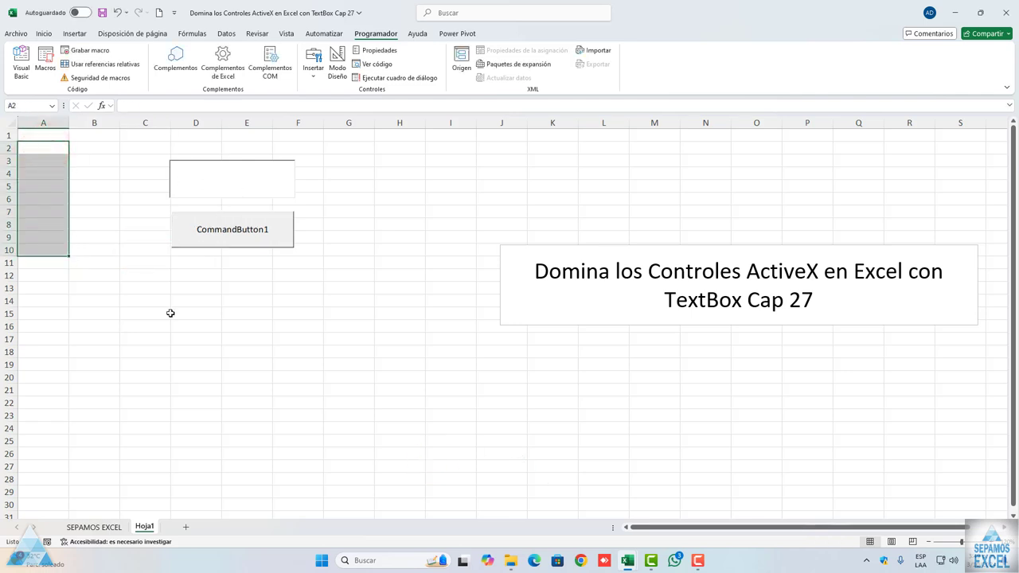
pyautogui.moveTo(163, 313); pyautogui.dragTo(179, 313)
pyautogui.click(337, 70)
pyautogui.click(235, 177)
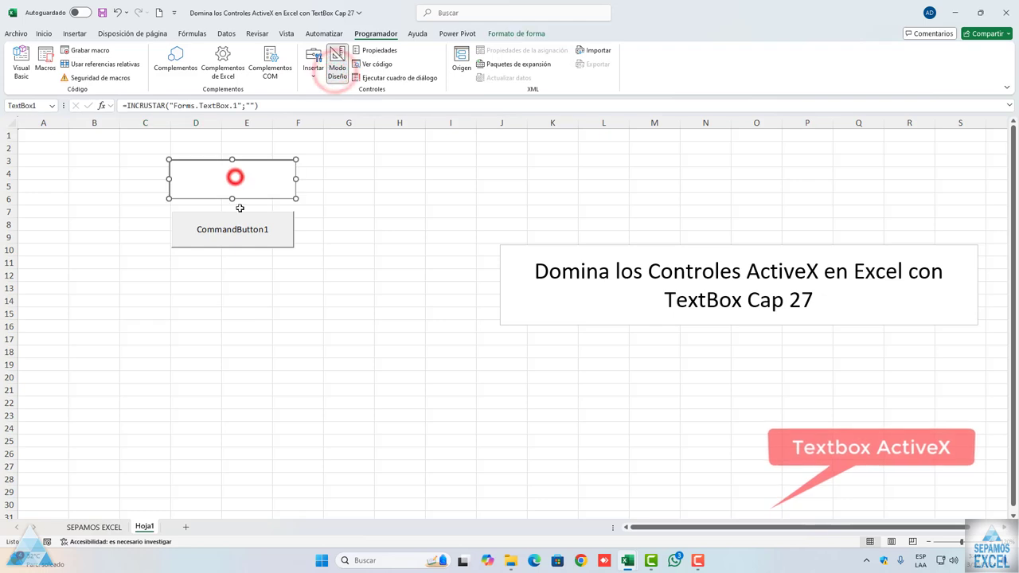
pyautogui.moveTo(232, 197); pyautogui.dragTo(231, 186)
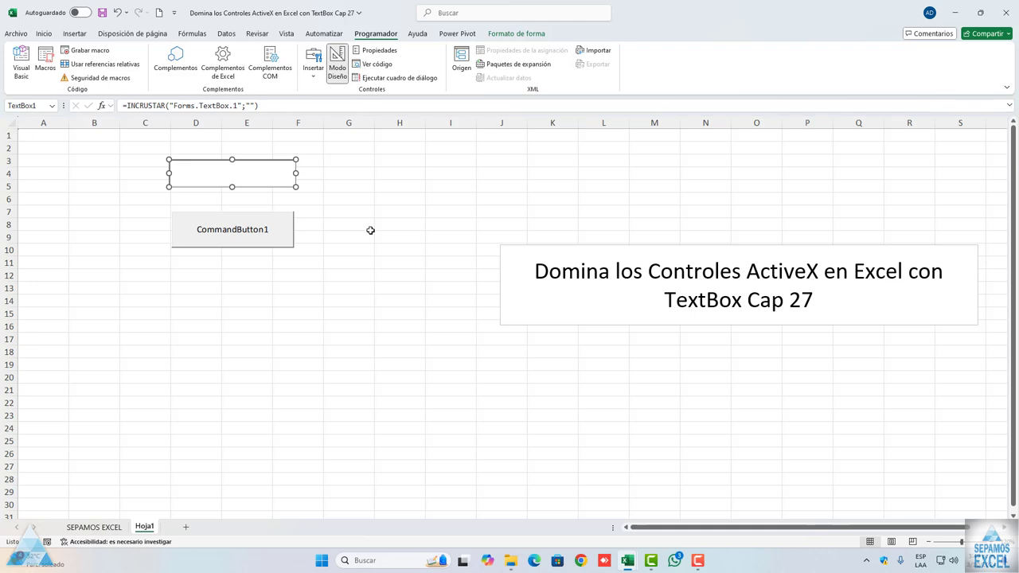
pyautogui.click(370, 229)
pyautogui.click(313, 71)
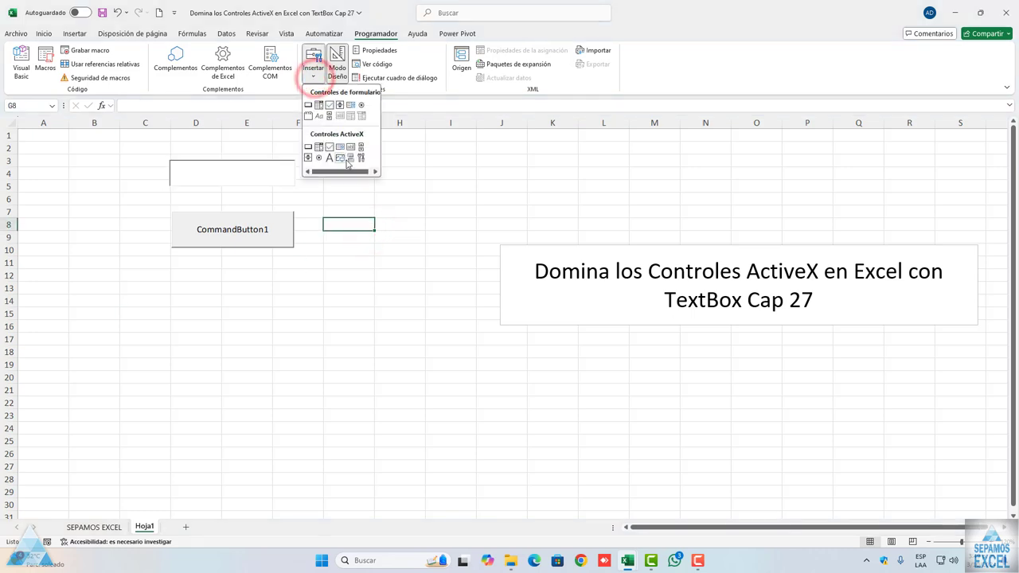
# Draw a second ActiveX text box and place a copy of it at G3:H4
pyautogui.click(351, 147)
pyautogui.moveTo(304, 163)
pyautogui.mouseDown()
pyautogui.moveTo(305, 175)
pyautogui.moveTo(428, 191)
pyautogui.mouseUp()
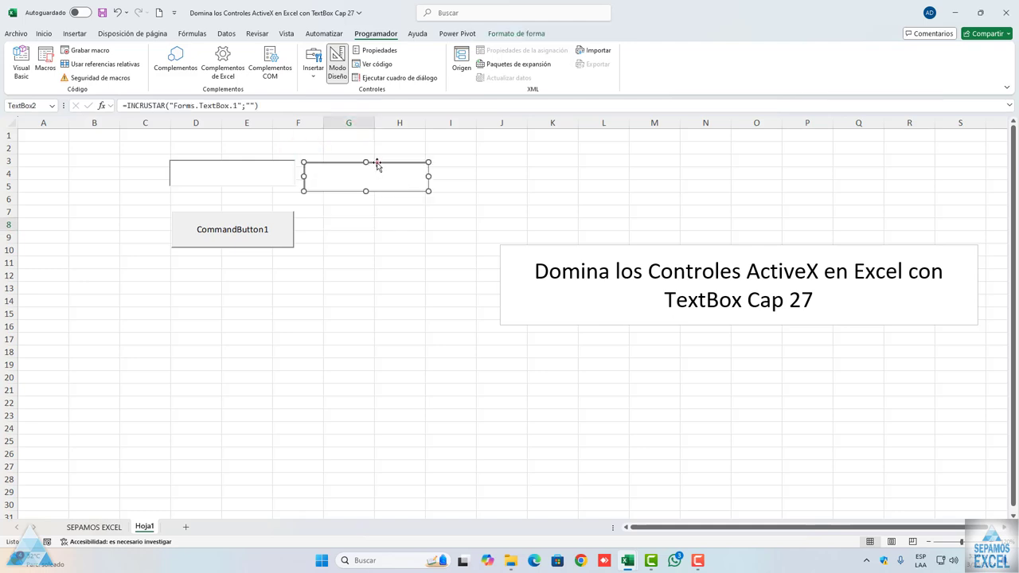
pyautogui.moveTo(378, 164); pyautogui.dragTo(241, 160)
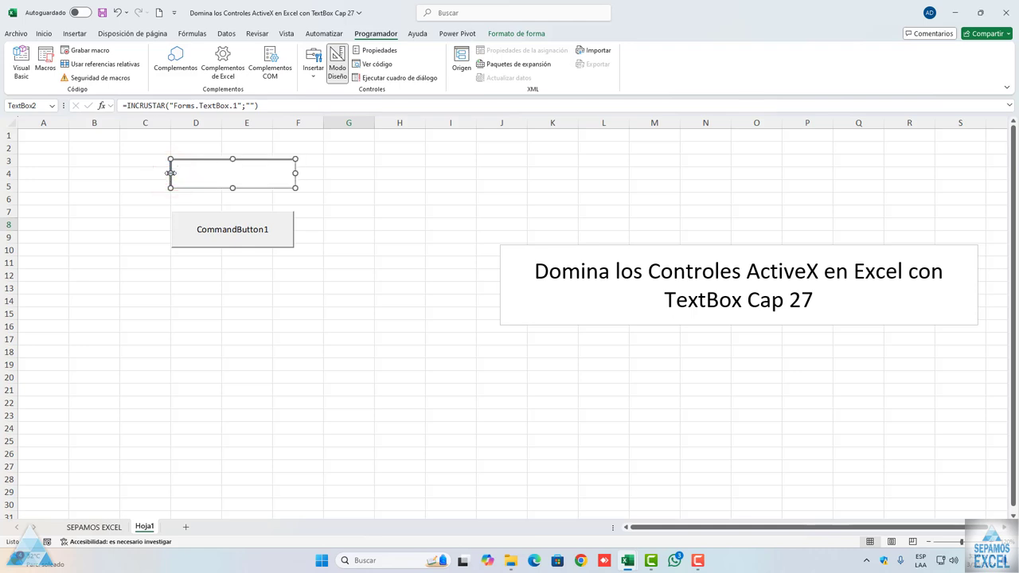
pyautogui.keyDown('ctrl'); pyautogui.moveTo(199, 162); pyautogui.dragTo(424, 176); pyautogui.keyUp('ctrl')
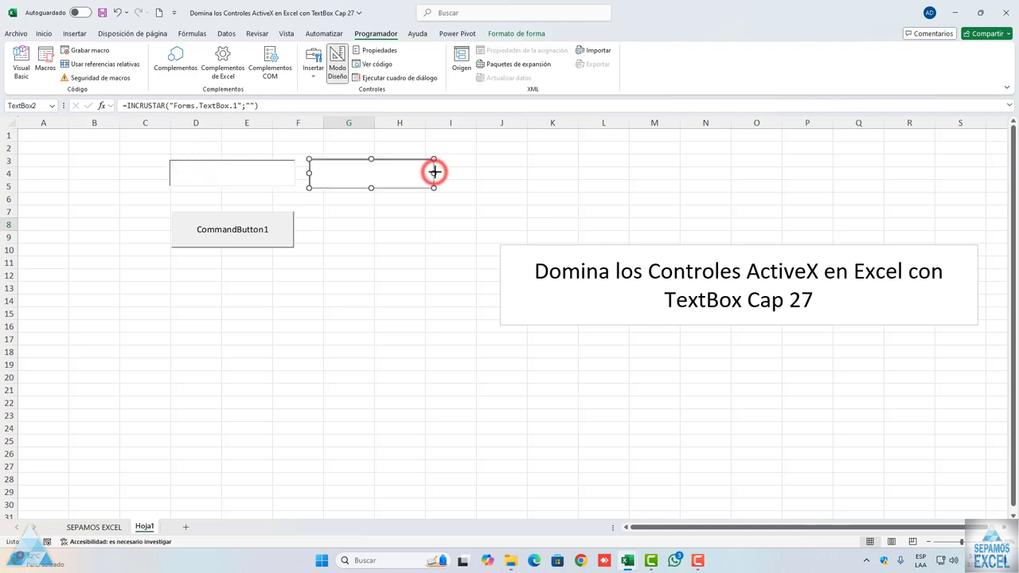
pyautogui.click(389, 215)
# Switch the selection back and forth between the left and right text boxes
pyautogui.click(336, 170)
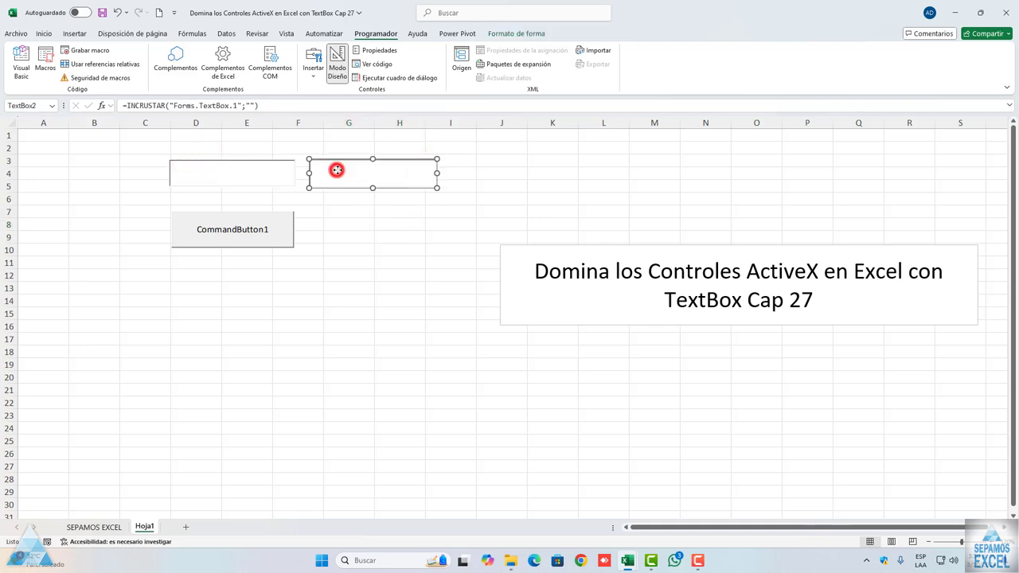
pyautogui.click(229, 170)
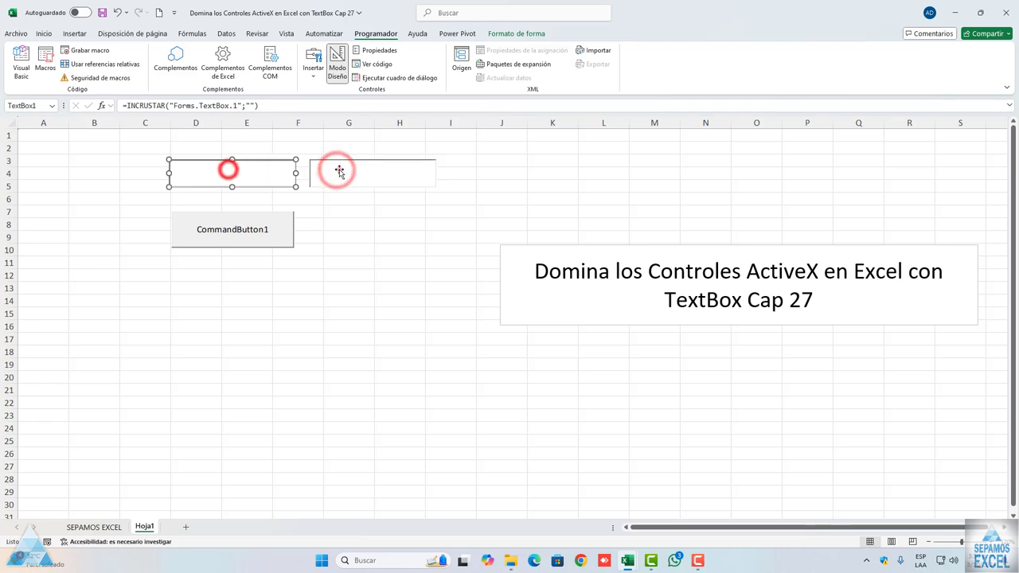
pyautogui.click(338, 168)
pyautogui.click(266, 168)
pyautogui.click(360, 168)
pyautogui.click(365, 229)
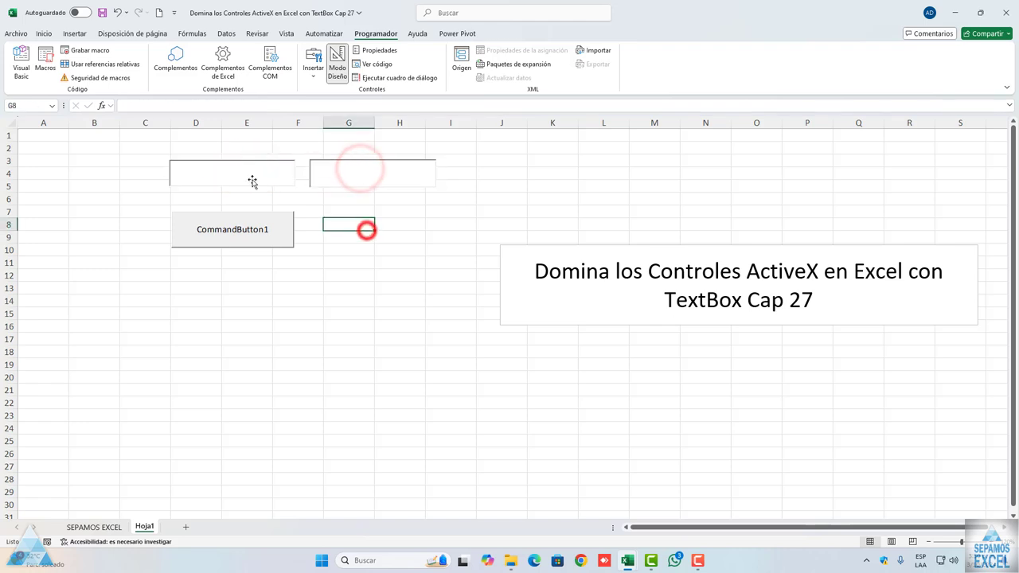
pyautogui.click(252, 177)
pyautogui.click(375, 178)
pyautogui.click(258, 169)
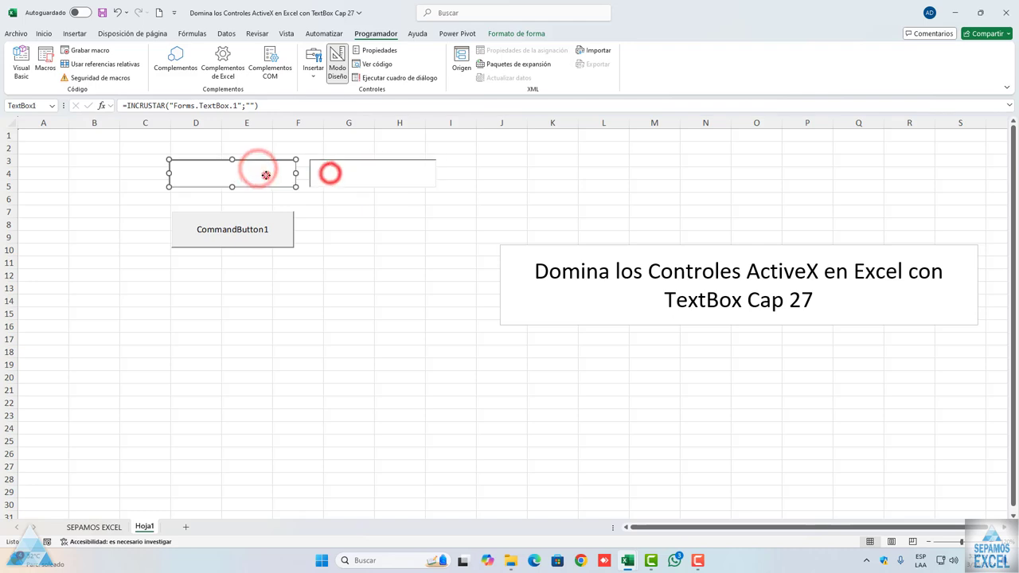
pyautogui.click(329, 170)
pyautogui.click(266, 168)
pyautogui.click(328, 170)
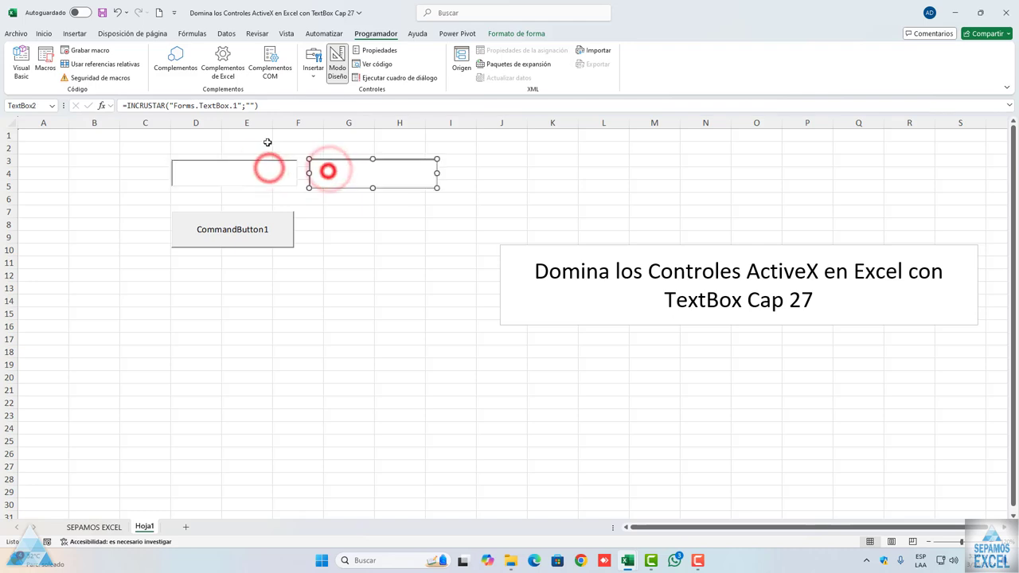
# Change the control number in the right box's =INCRUSTAR formula and dismiss the resulting errors
pyautogui.click(235, 105)
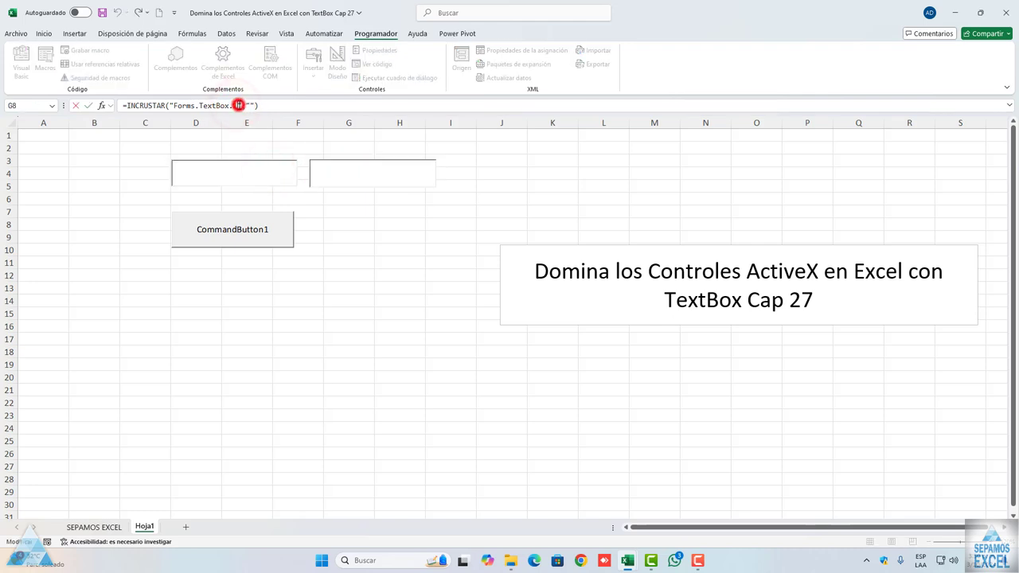
pyautogui.click(239, 105)
pyautogui.click(357, 172)
pyautogui.click(513, 308)
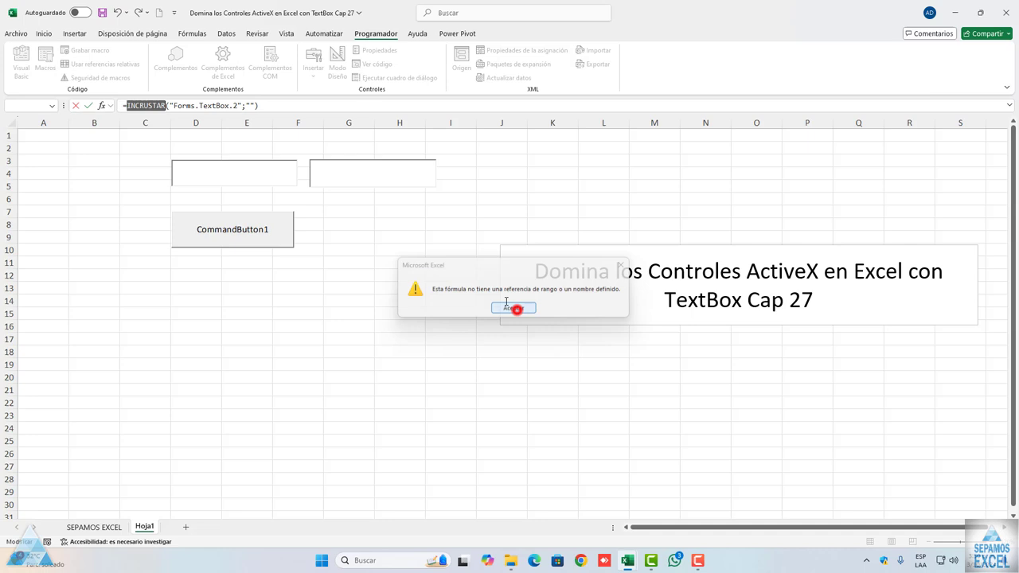
pyautogui.click(356, 172)
pyautogui.click(514, 307)
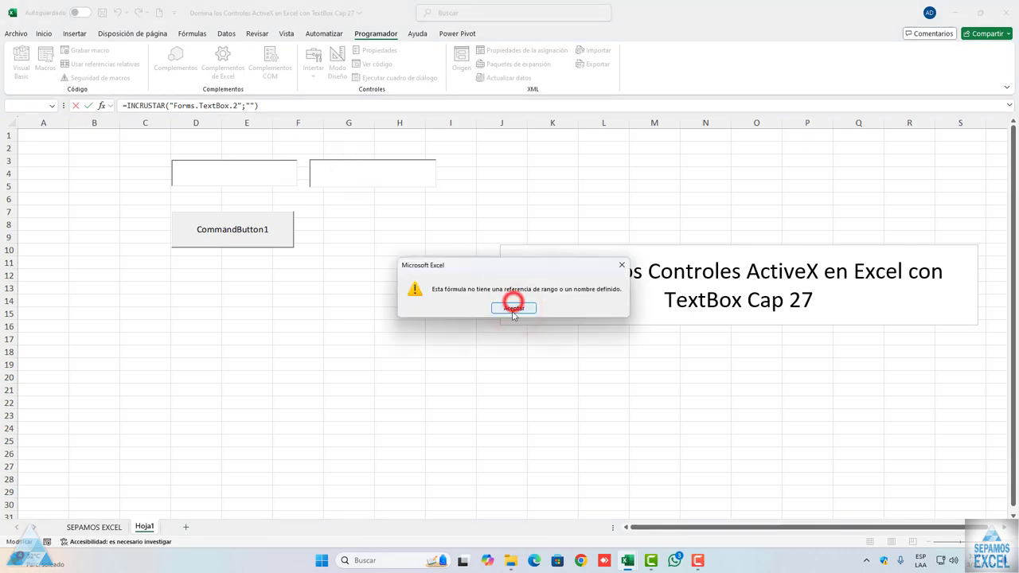
pyautogui.click(358, 175)
# Delete the second text box, draw a new one at G3:H4, then delete it again
pyautogui.press('Delete')
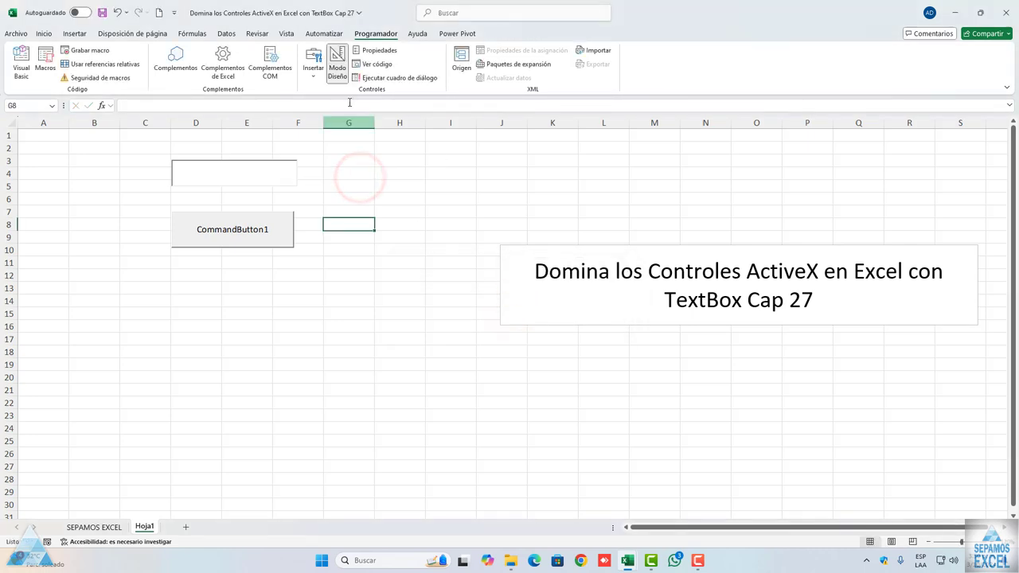
pyautogui.click(313, 72)
pyautogui.click(352, 137)
pyautogui.moveTo(325, 160); pyautogui.dragTo(431, 185)
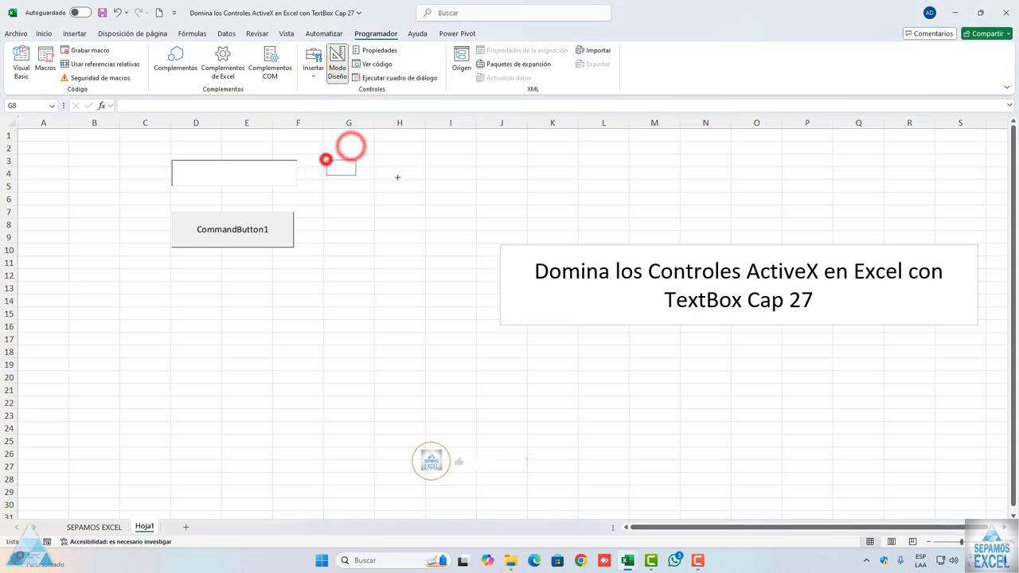
pyautogui.click(269, 171)
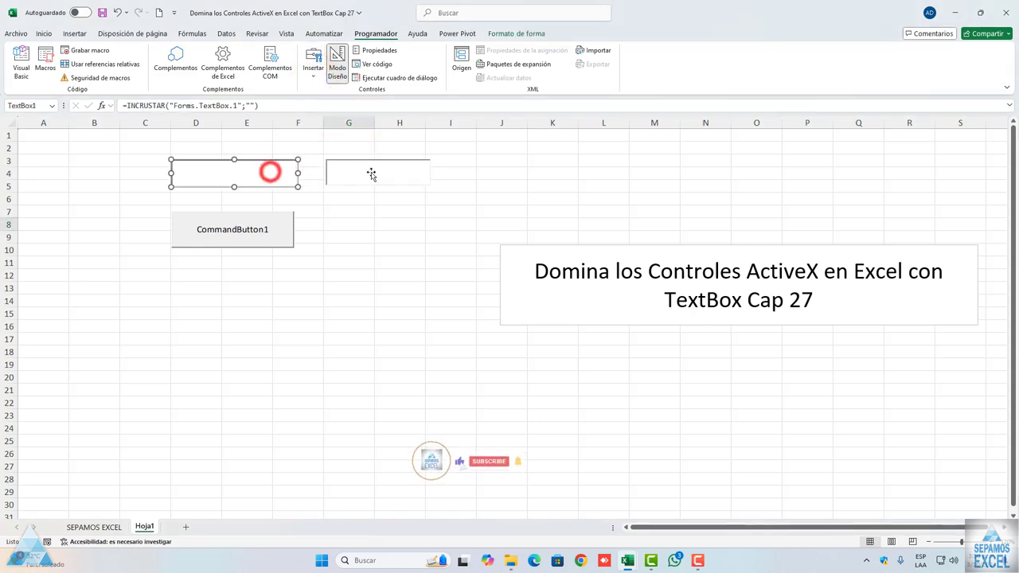
pyautogui.click(371, 172)
pyautogui.click(268, 171)
pyautogui.click(358, 172)
pyautogui.press('Delete')
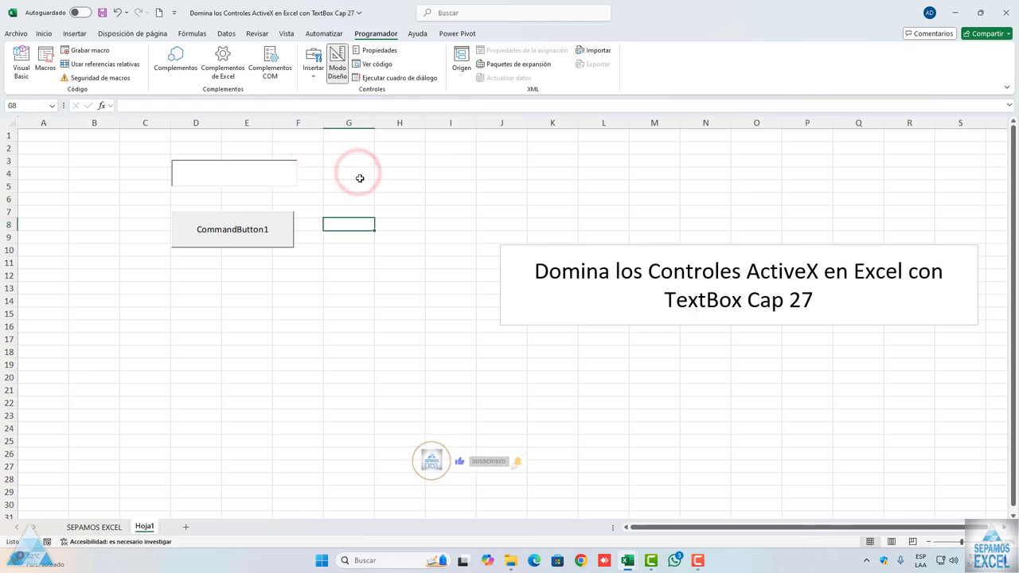
# Duplicate the left text box into G3:H4, then delete the copy
pyautogui.click(250, 186)
pyautogui.moveTo(268, 184); pyautogui.dragTo(391, 183)
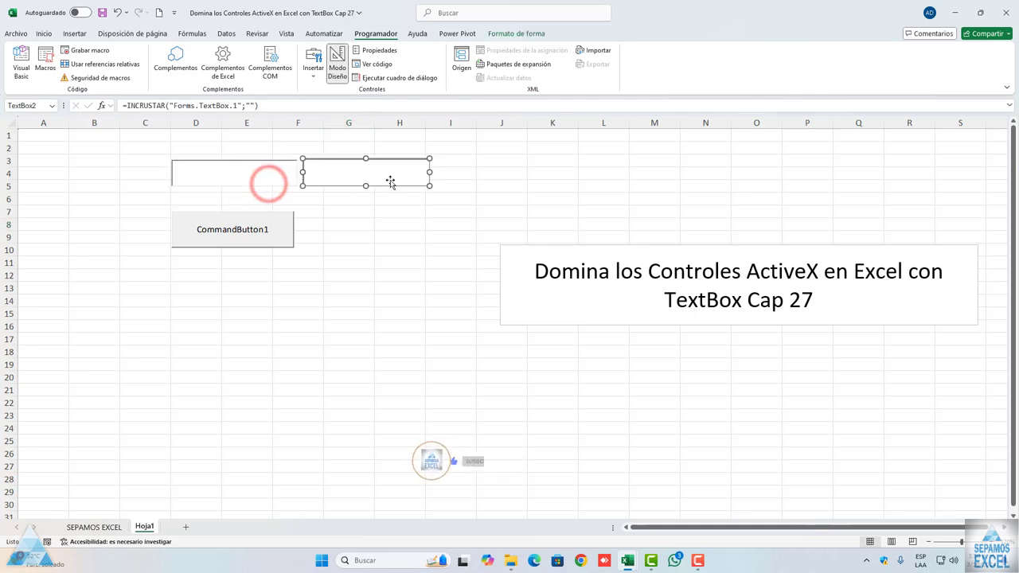
pyautogui.click(289, 169)
pyautogui.click(361, 179)
pyautogui.click(272, 180)
pyautogui.click(357, 175)
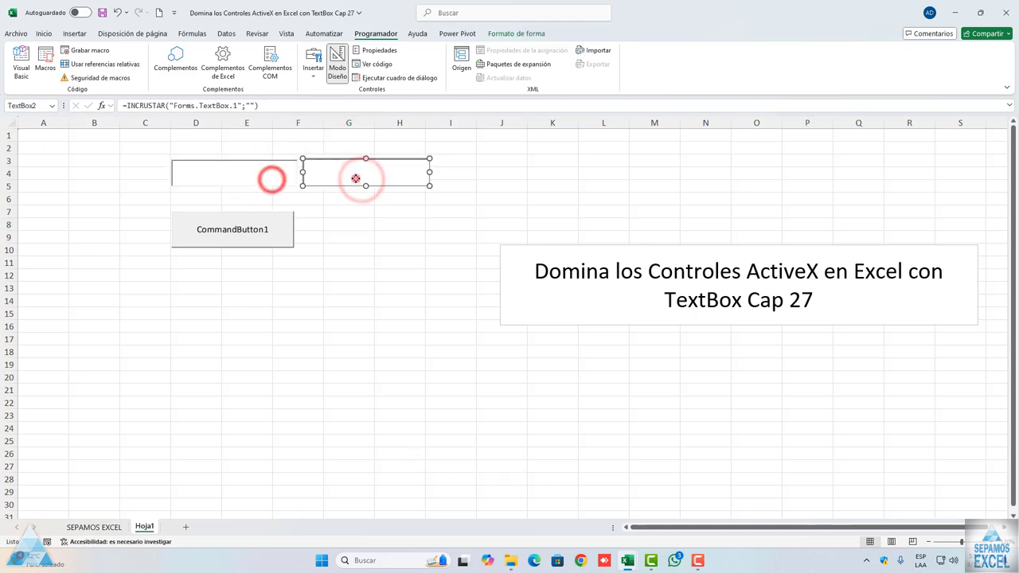
pyautogui.click(252, 172)
pyautogui.click(329, 170)
pyautogui.press('Delete')
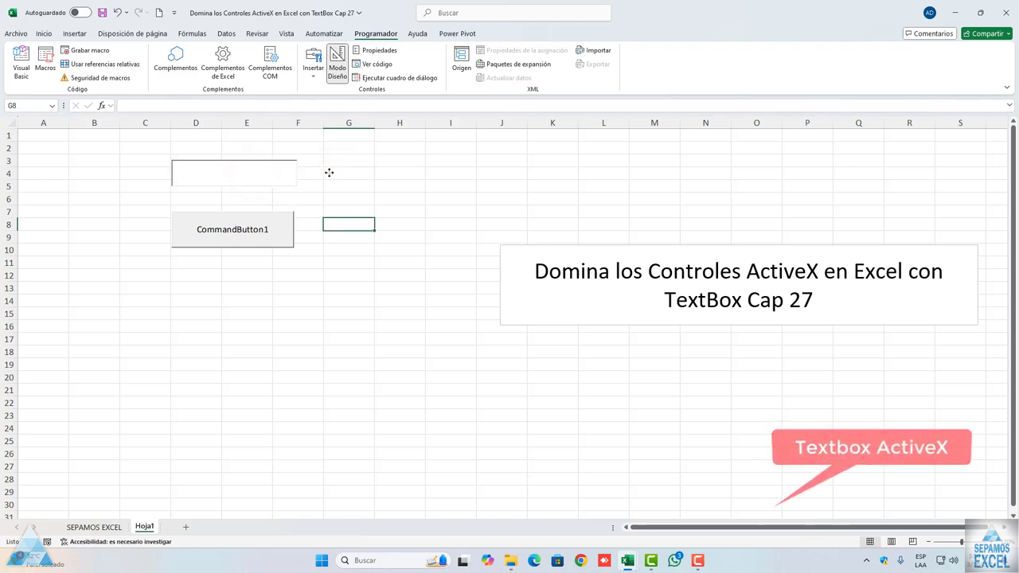
# Draw another ActiveX text box right of the first, delete it, and deselect the remaining box
pyautogui.click(312, 72)
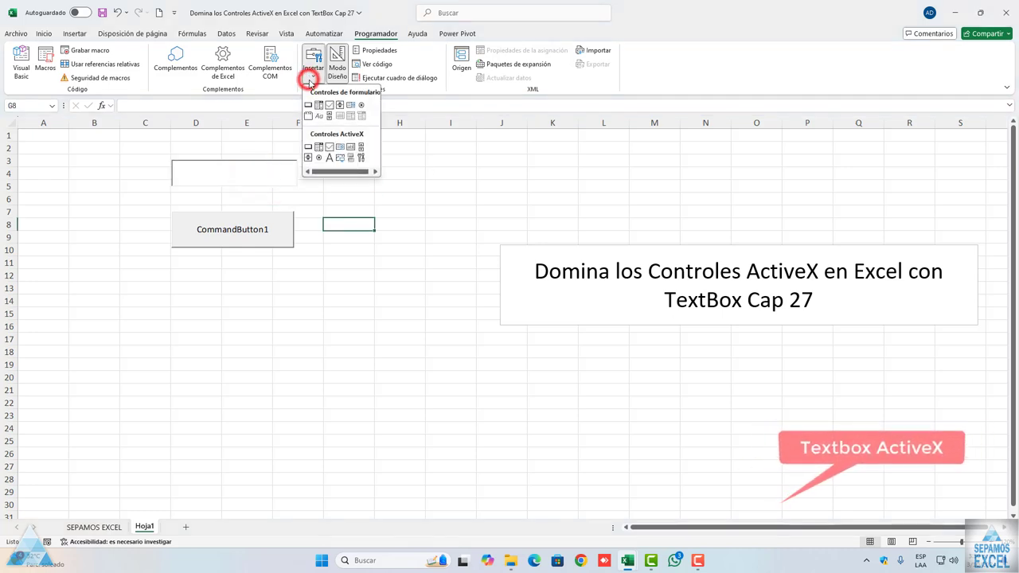
pyautogui.click(351, 148)
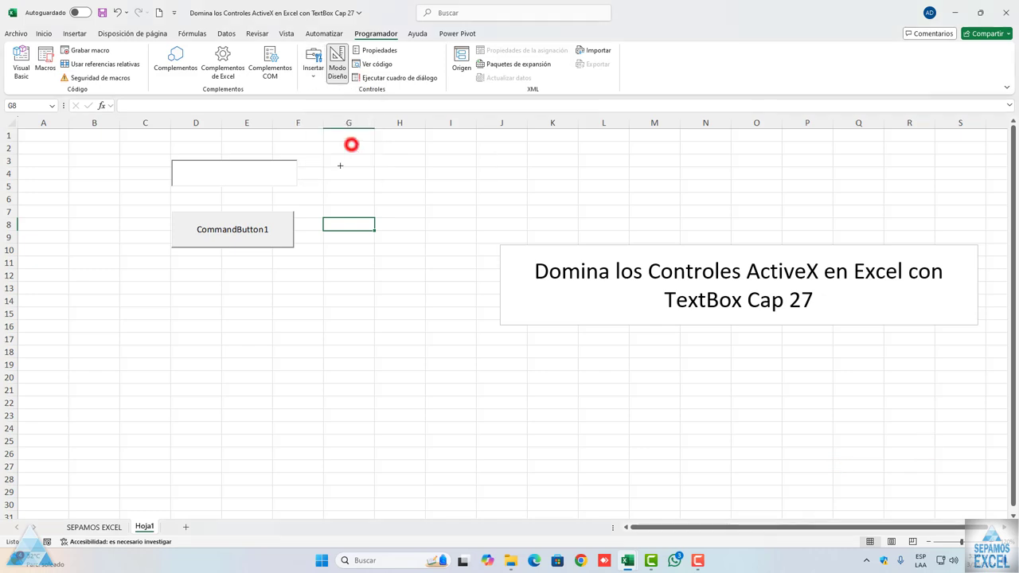
pyautogui.moveTo(309, 162); pyautogui.dragTo(423, 189)
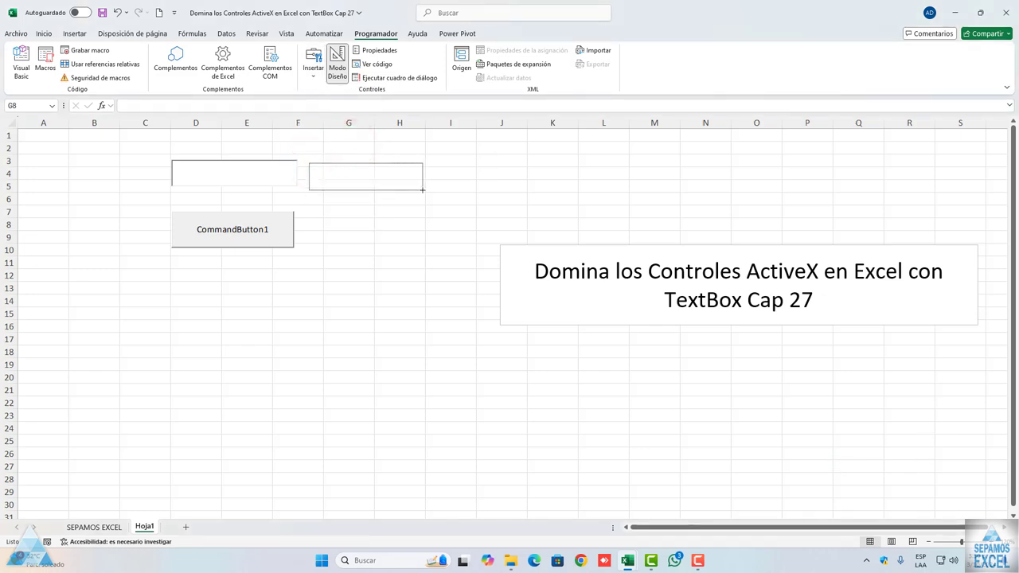
pyautogui.click(273, 171)
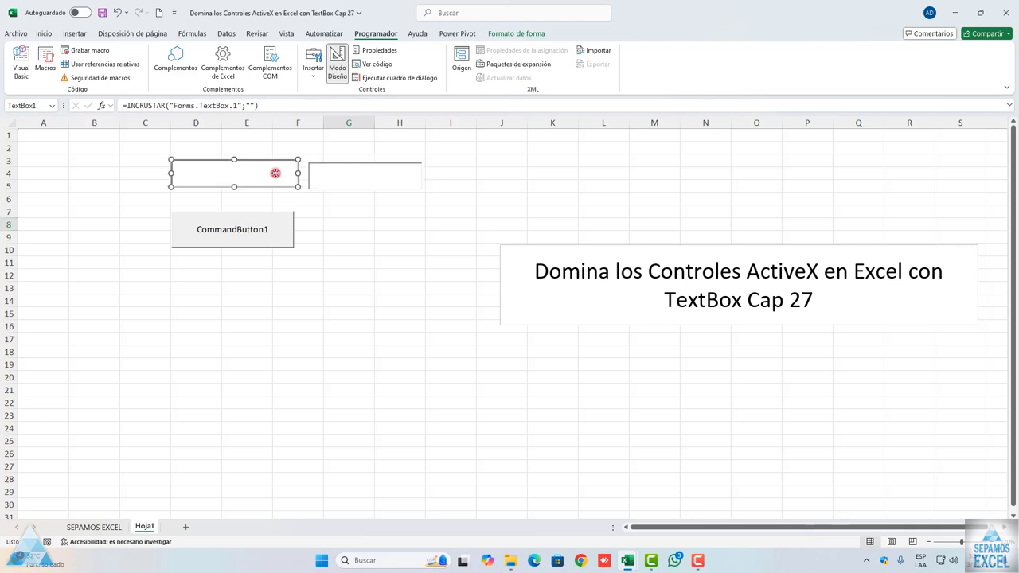
pyautogui.click(341, 178)
pyautogui.click(257, 177)
pyautogui.click(330, 182)
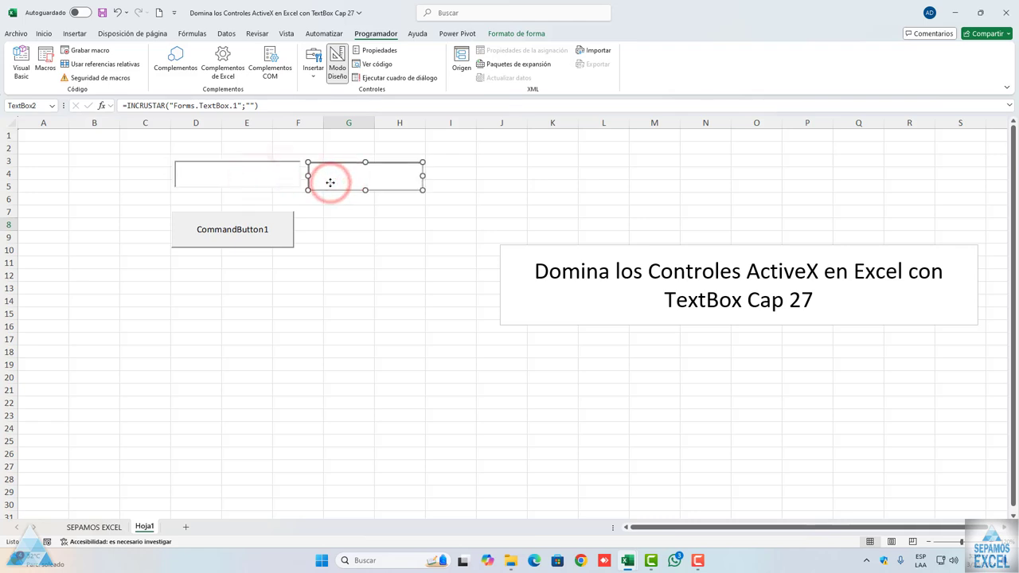
pyautogui.press('Delete')
pyautogui.click(263, 178)
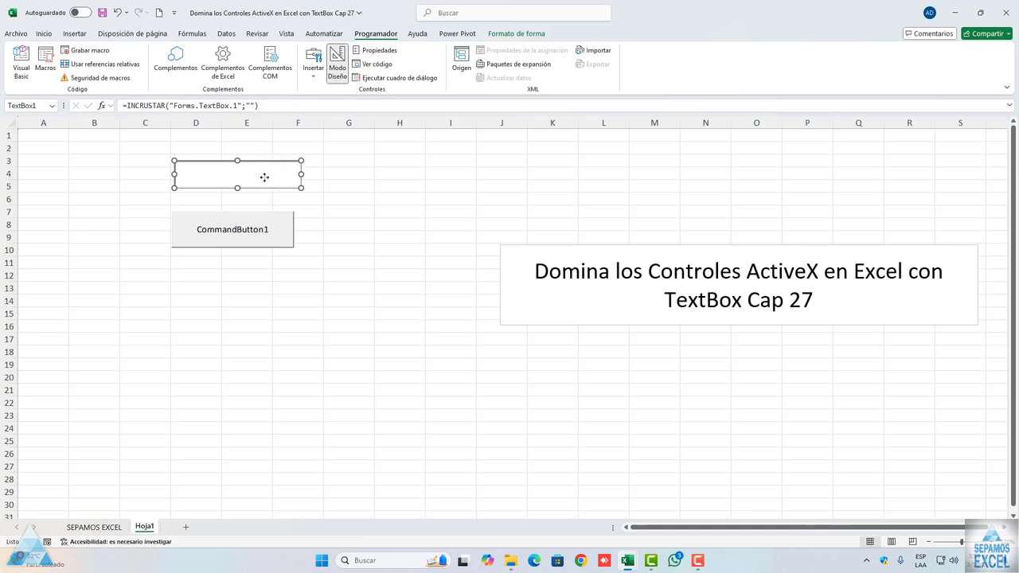
pyautogui.press('Escape')
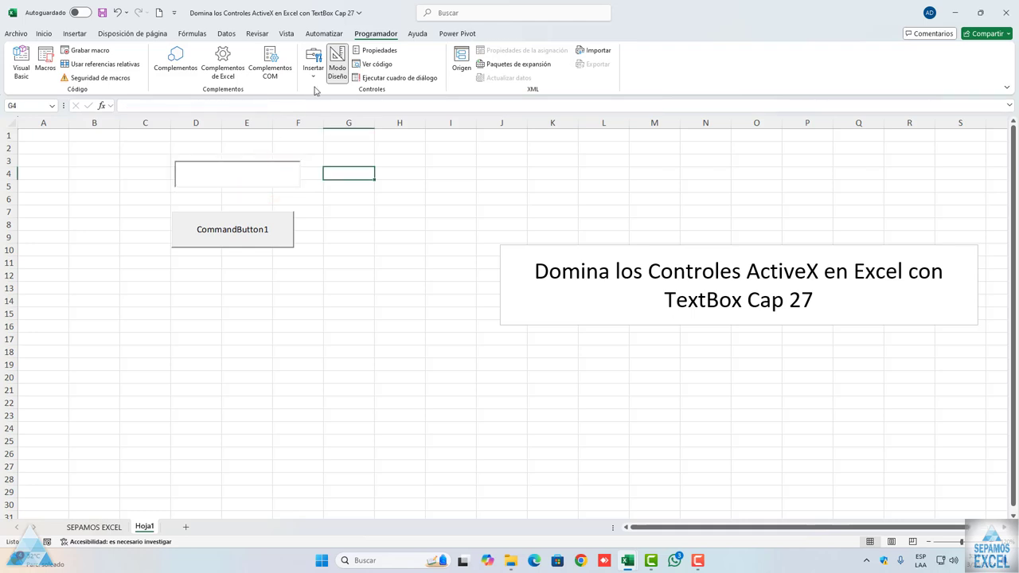
pyautogui.click(312, 70)
# Draw a new ActiveX text box in columns G–H and view its properties
pyautogui.click(350, 149)
pyautogui.moveTo(319, 157); pyautogui.dragTo(431, 184)
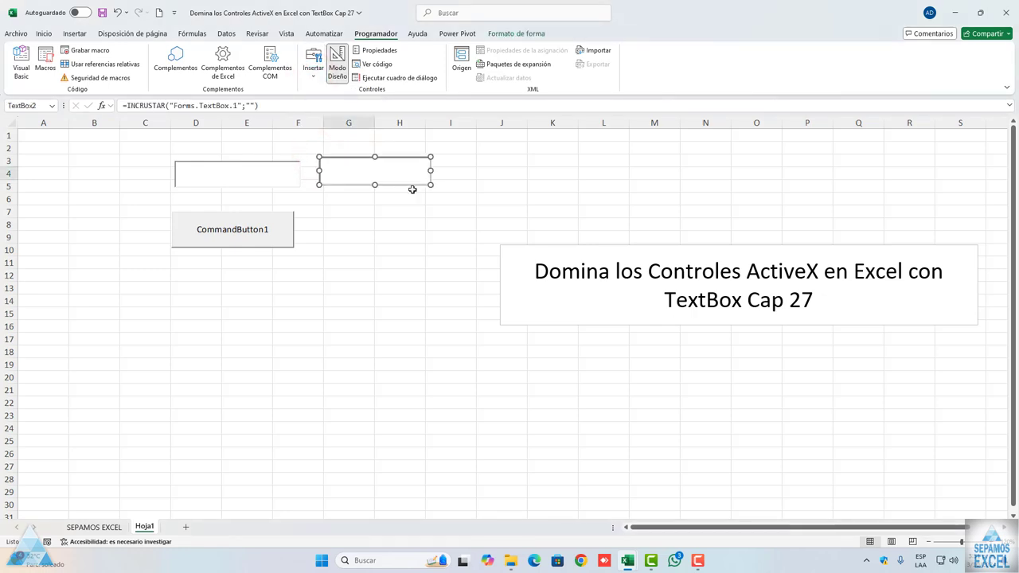
pyautogui.rightClick(352, 174)
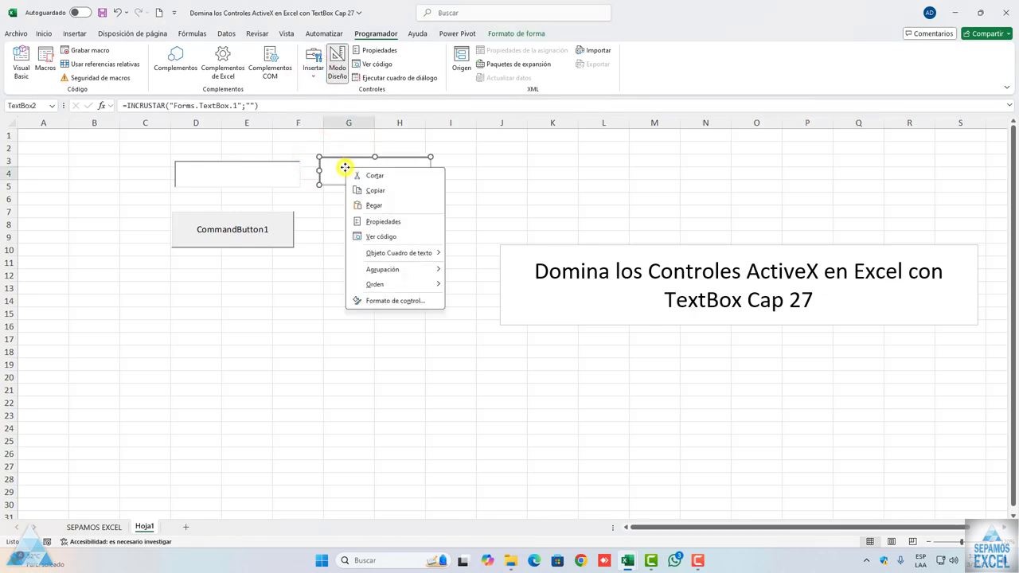
pyautogui.click(362, 222)
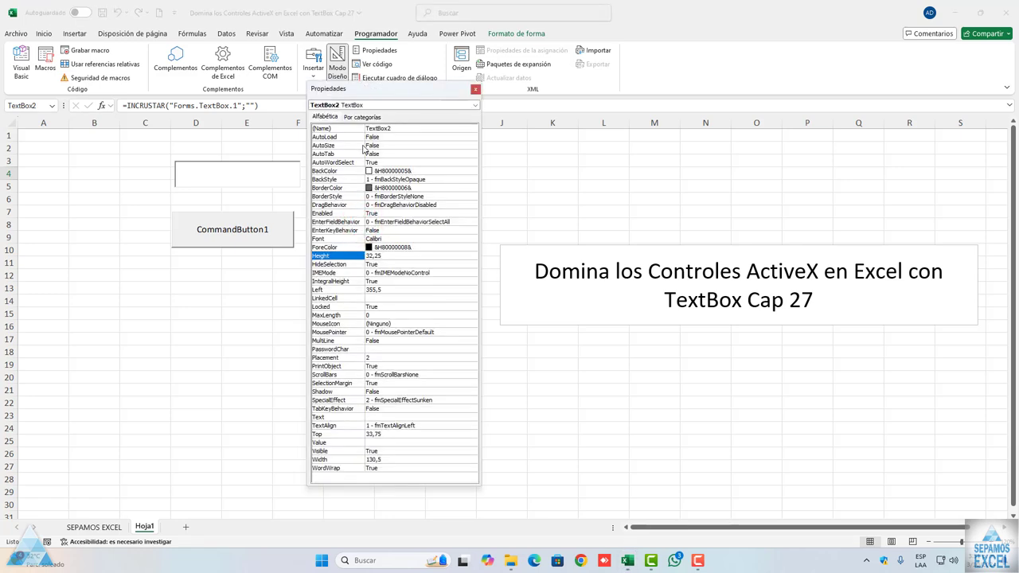
pyautogui.click(476, 89)
pyautogui.click(389, 243)
# Widen the second text box slightly, return it to columns G–H, and open the sheet's code
pyautogui.click(248, 172)
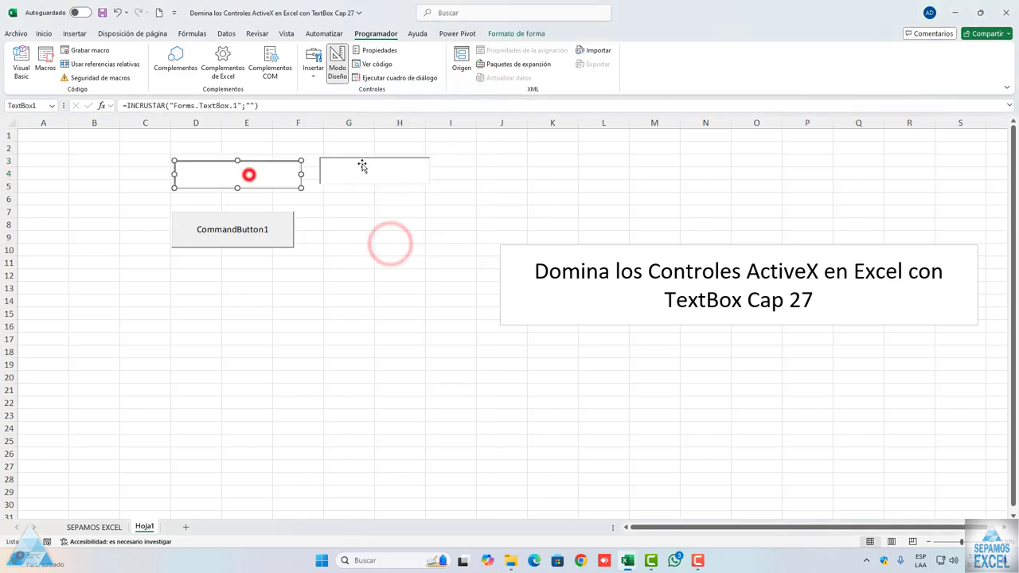
pyautogui.click(378, 163)
pyautogui.moveTo(359, 173); pyautogui.dragTo(217, 178)
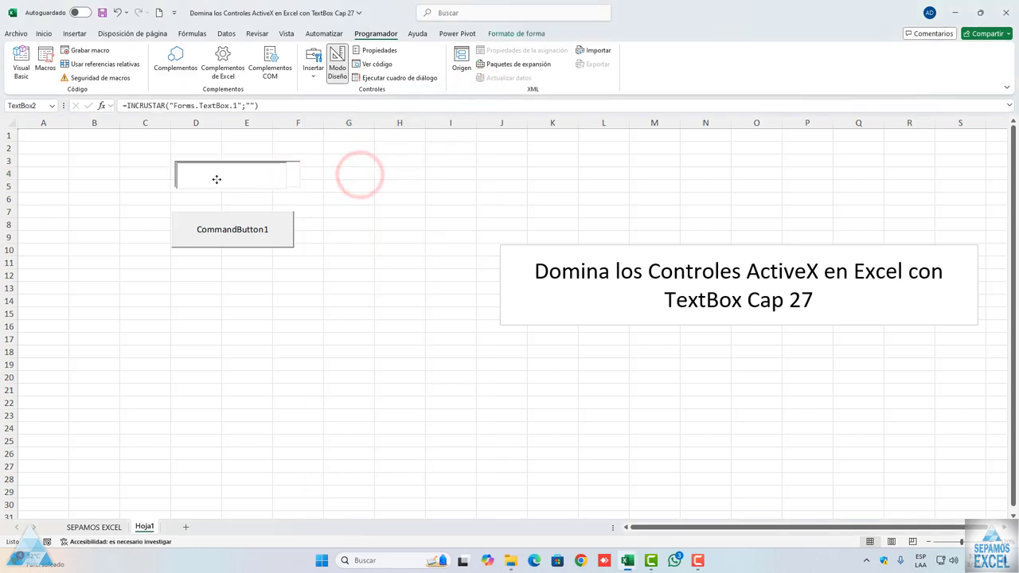
pyautogui.moveTo(287, 174); pyautogui.dragTo(298, 174)
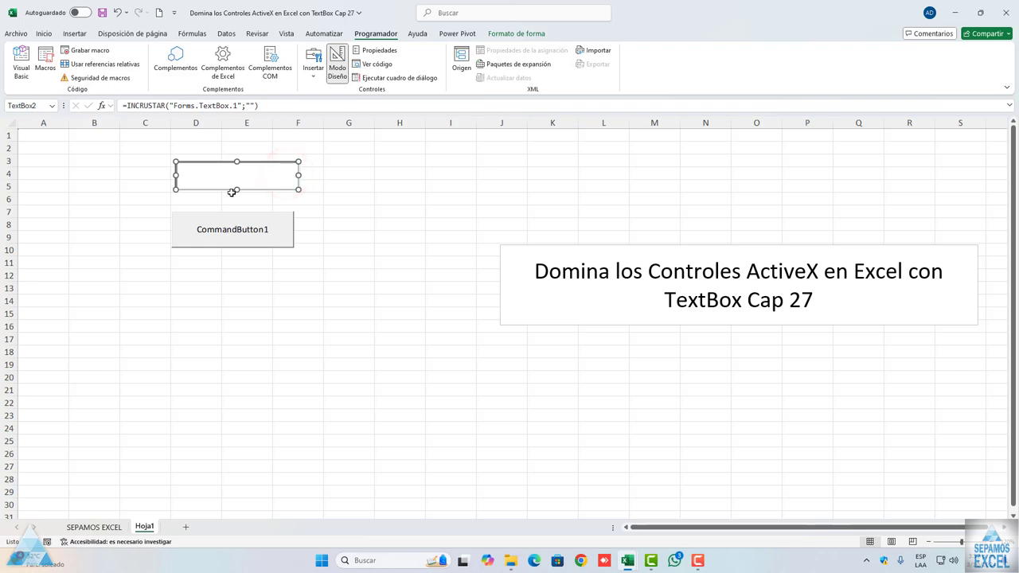
pyautogui.moveTo(235, 191); pyautogui.dragTo(374, 174)
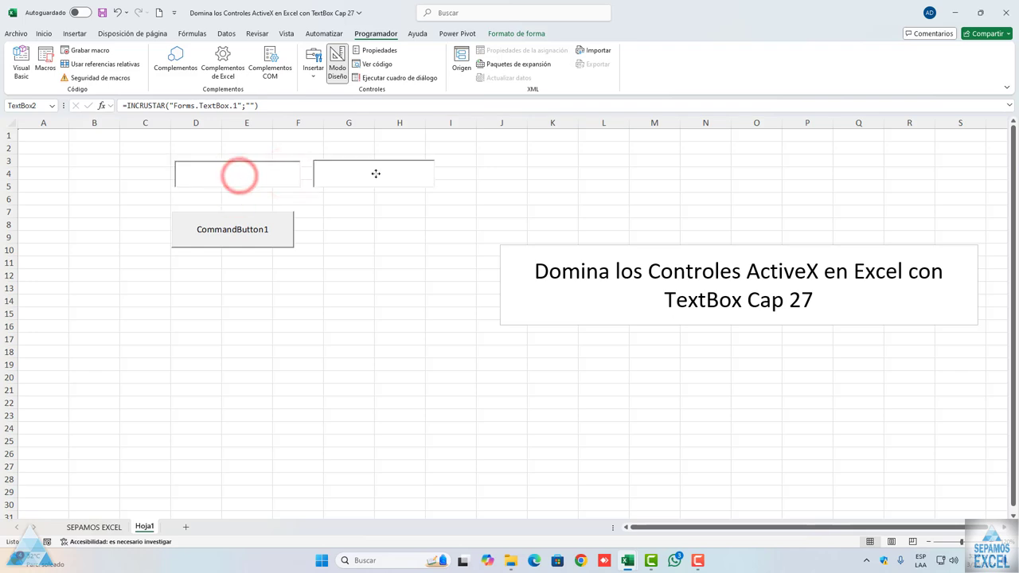
pyautogui.click(371, 226)
pyautogui.click(21, 67)
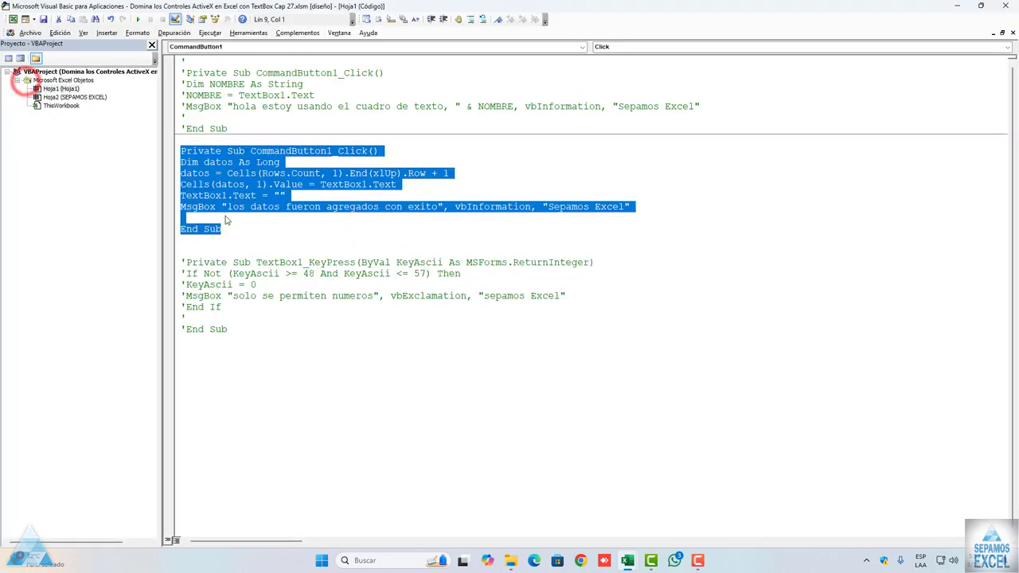
# Copy the CommandButton1_Click routine and paste it after the last routine
pyautogui.click(230, 217)
pyautogui.moveTo(230, 228); pyautogui.dragTo(180, 139)
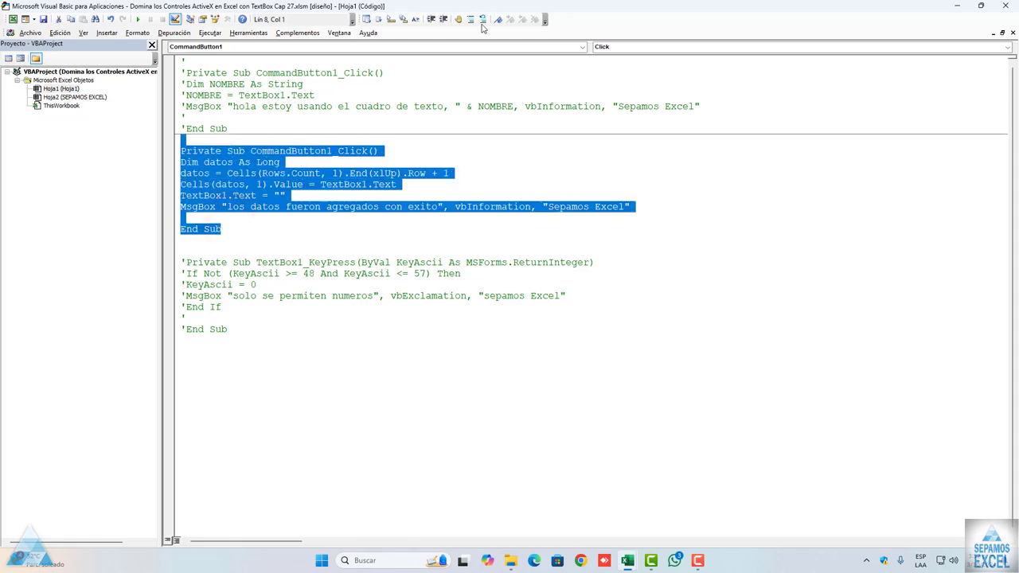
pyautogui.click(329, 319)
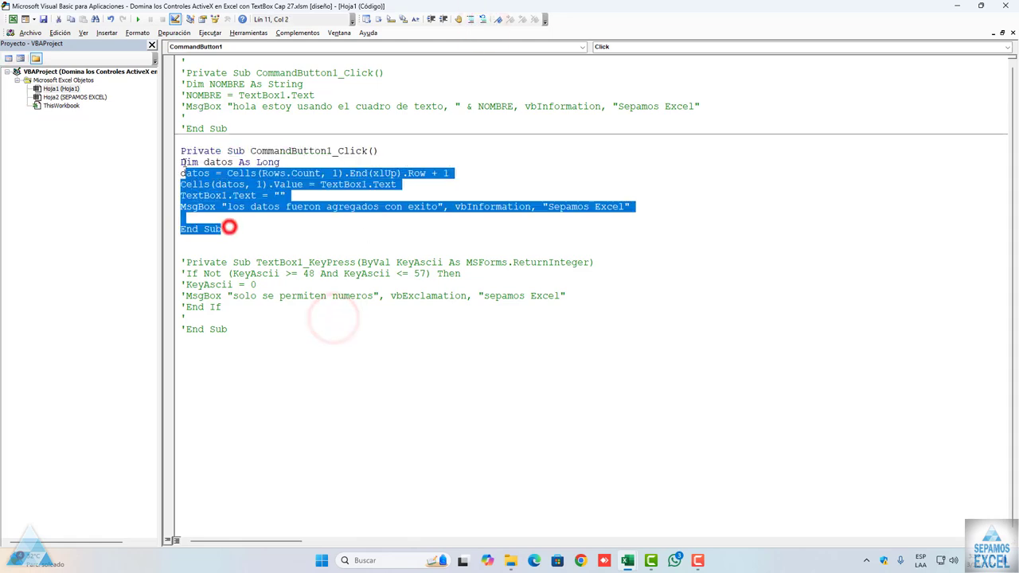
pyautogui.moveTo(180, 150); pyautogui.dragTo(228, 229)
pyautogui.click(221, 369)
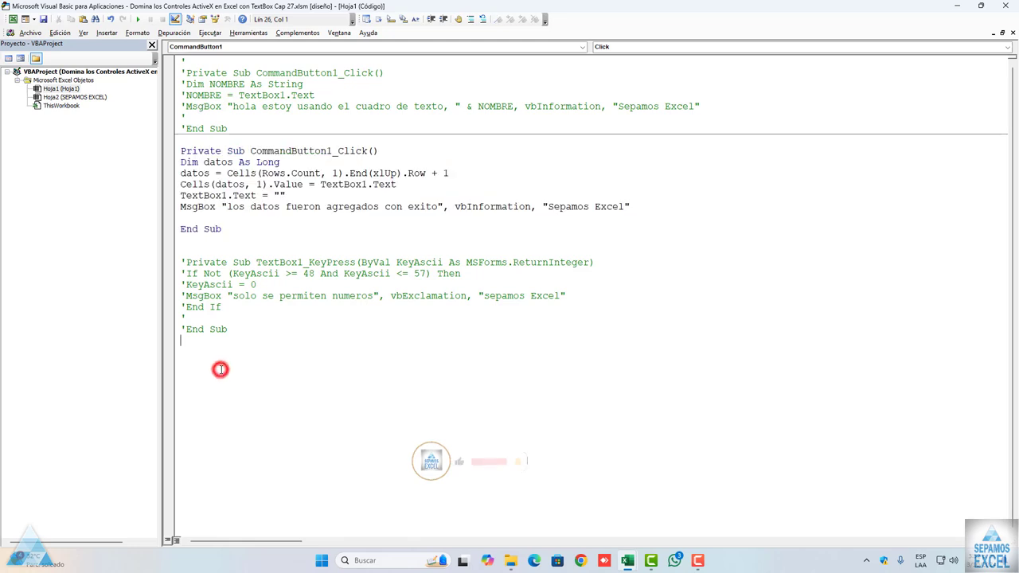
pyautogui.write('Private Sub CommandButton1_Click() Dim datos As Long datos = Cells(Rows.Count, 1).End(xlUp).Row + 1 Cells(datos, 1).Value = TextBox1.Text TextBox1.Text = "" MsgBox "los datos fueron agregados con exito", vbInformation, "Sepamos Excel"  End Sub')
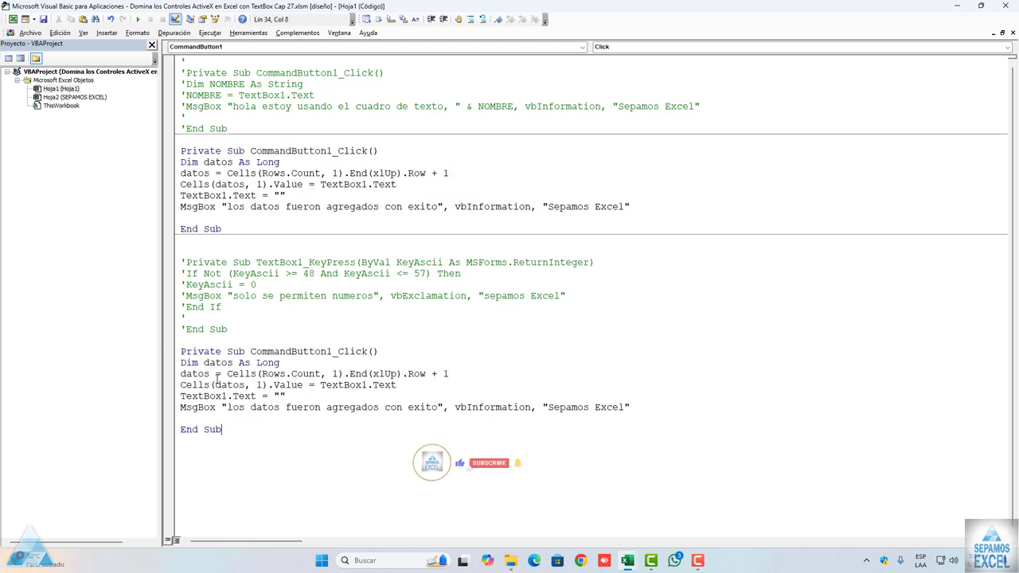
# Comment out the original routine and delete the body lines of the pasted copy
pyautogui.moveTo(221, 229); pyautogui.dragTo(181, 151)
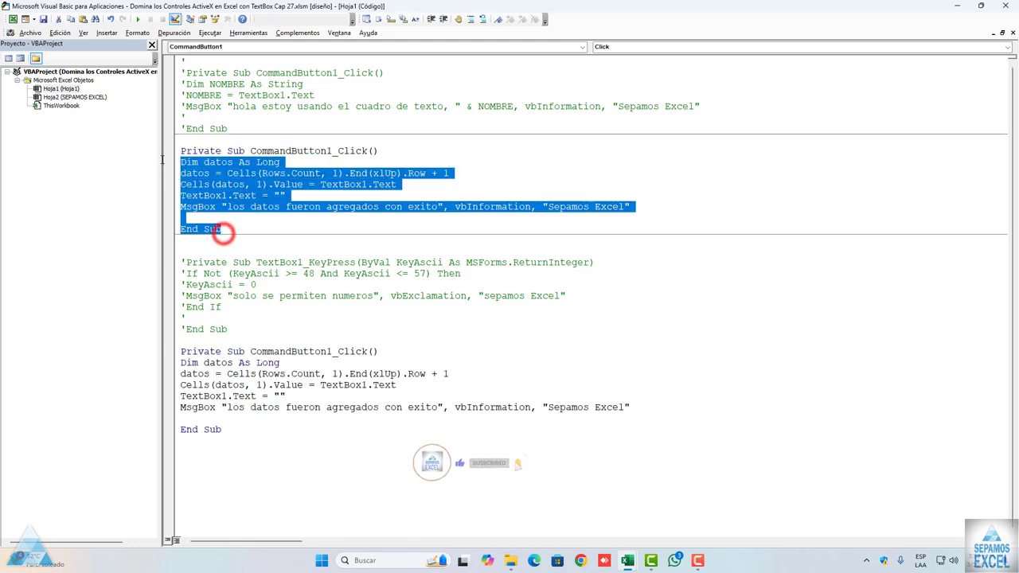
pyautogui.click(471, 19)
pyautogui.click(295, 455)
pyautogui.moveTo(228, 417); pyautogui.dragTo(174, 367)
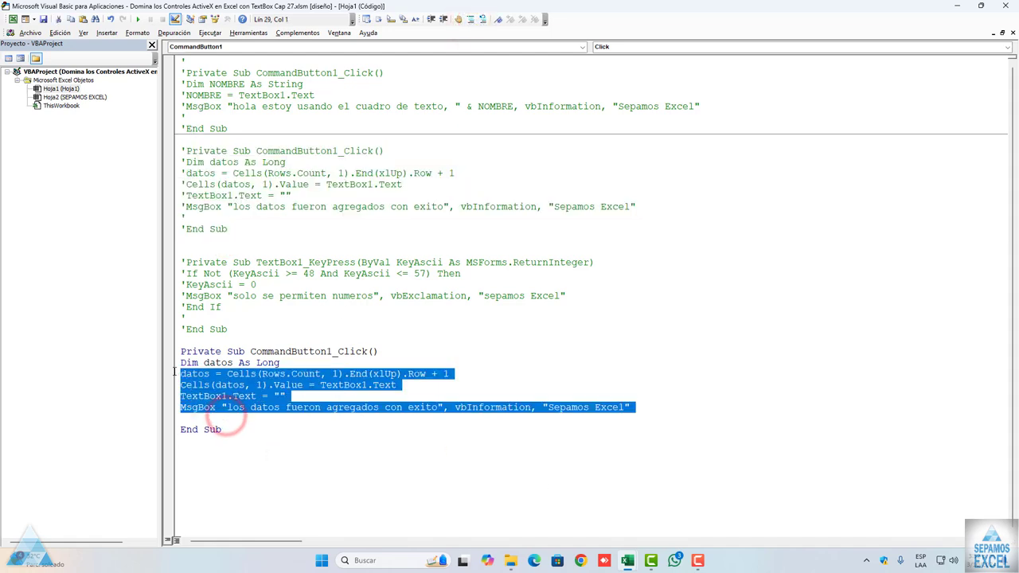
pyautogui.press('Delete')
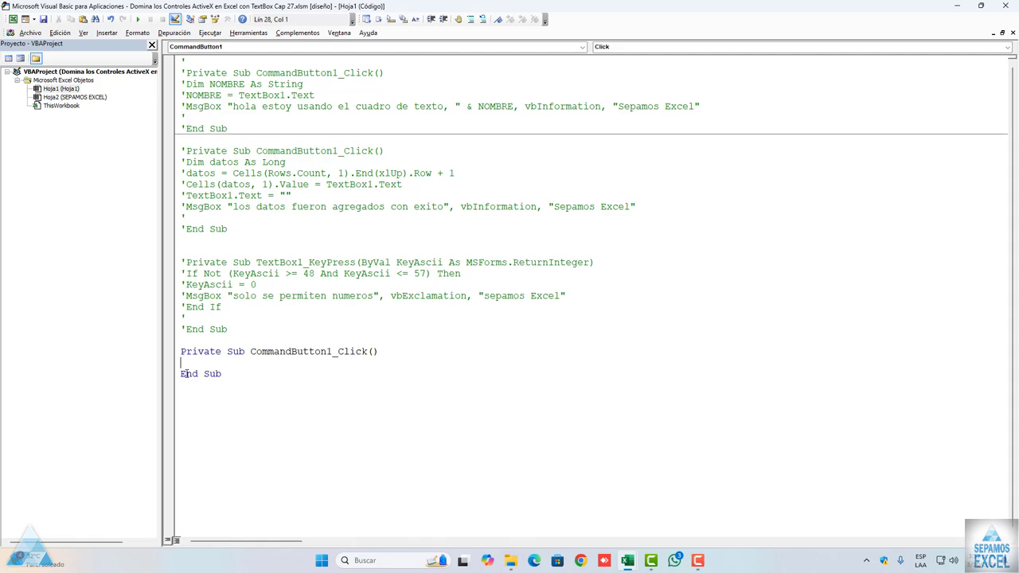
# Declare datos and datos1 as String inside the empty CommandButton1_Click routine
pyautogui.press('Return')
pyautogui.write('m d')
pyautogui.write('atos')
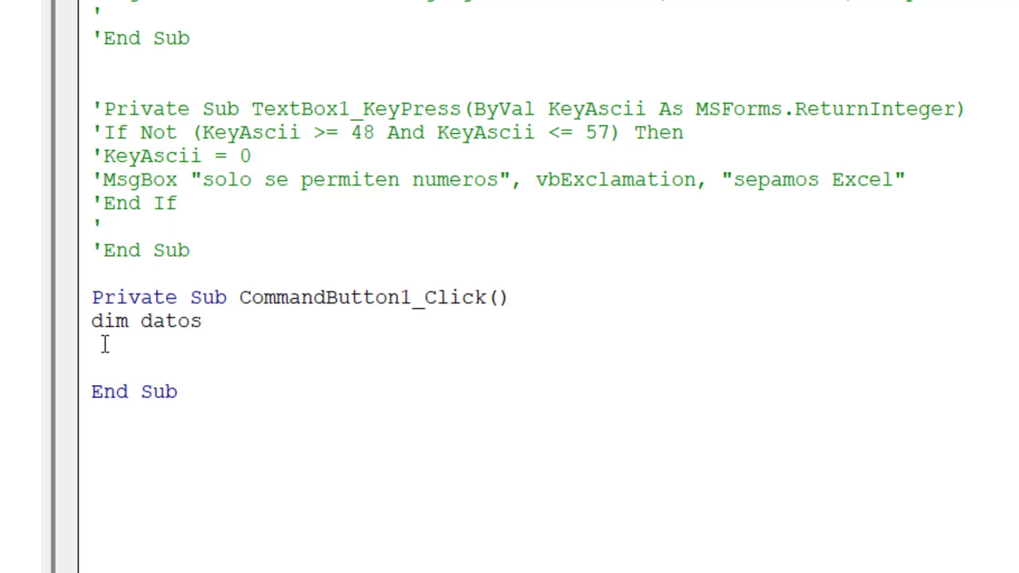
pyautogui.write('as')
pyautogui.write('datos')
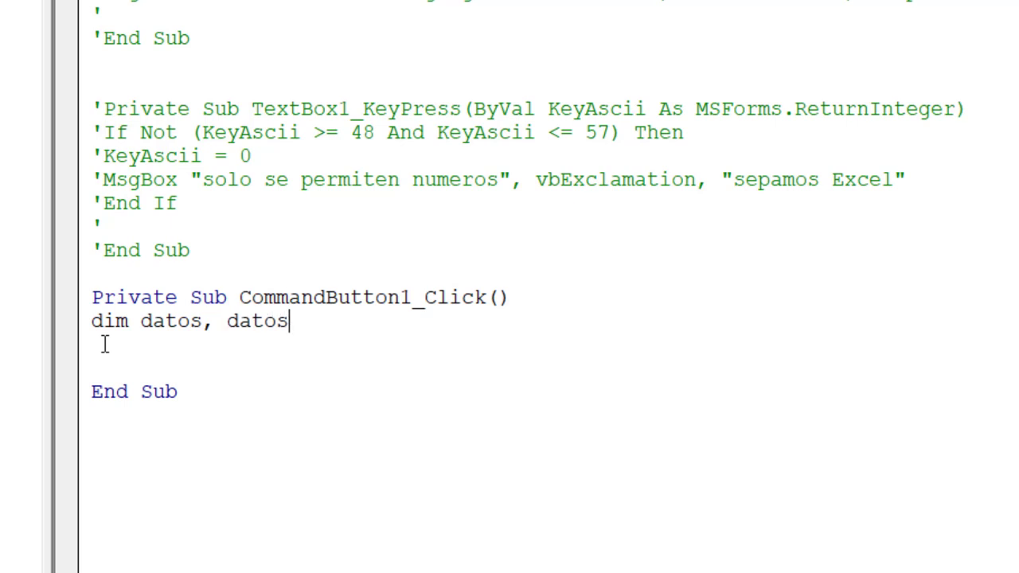
pyautogui.write('as ')
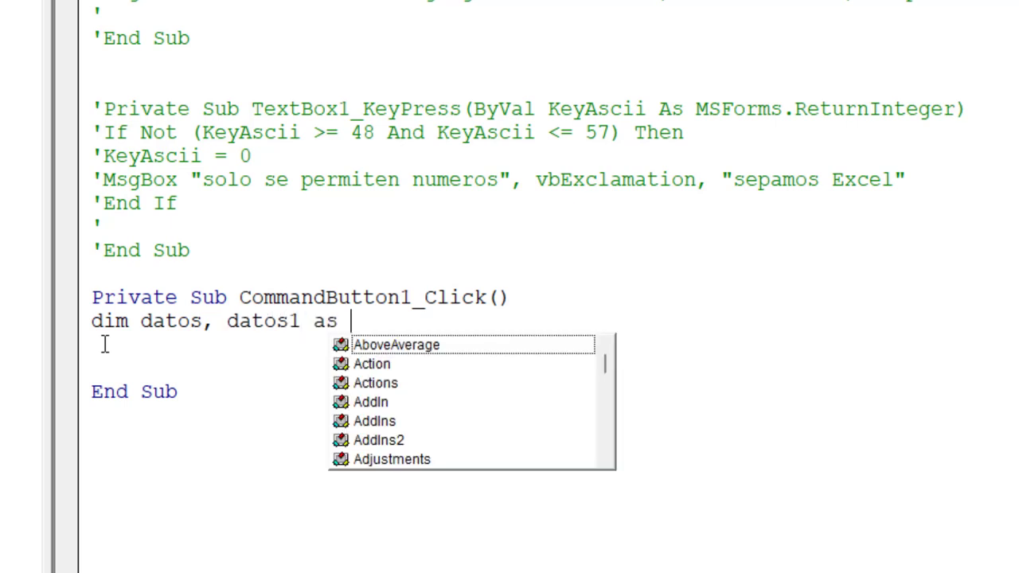
pyautogui.write('o')
pyautogui.press('BackSpace')
pyautogui.write('lo')
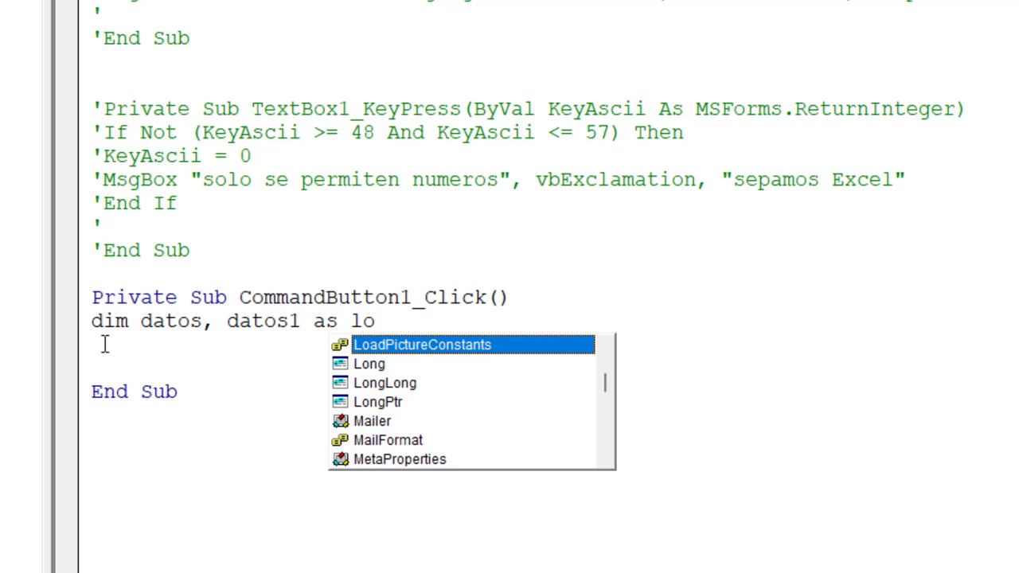
pyautogui.write('ng')
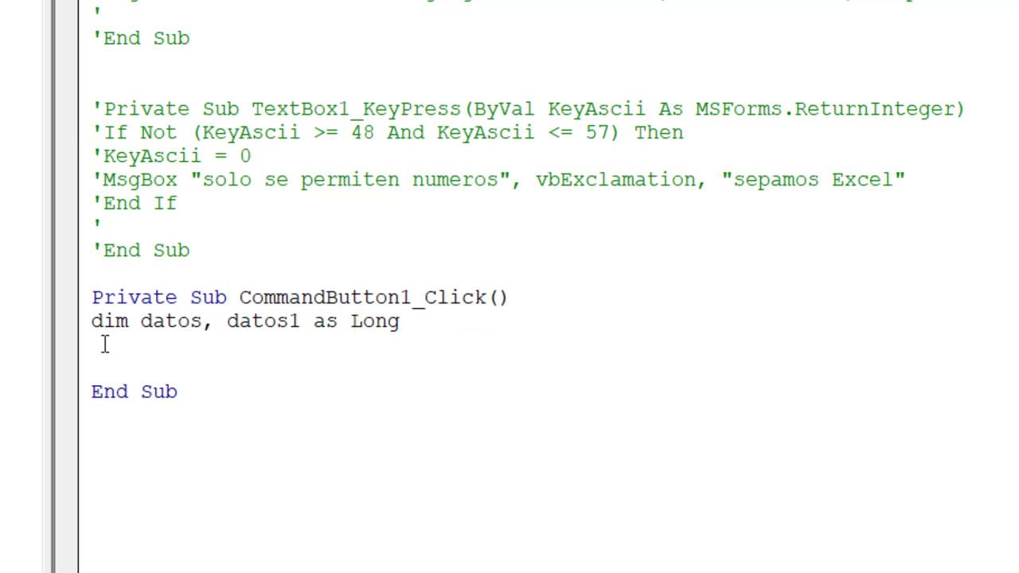
pyautogui.press('BackSpace')
pyautogui.press('BackSpace')
pyautogui.press('BackSpace')
pyautogui.press('BackSpace')
pyautogui.press('BackSpace')
pyautogui.write('as str')
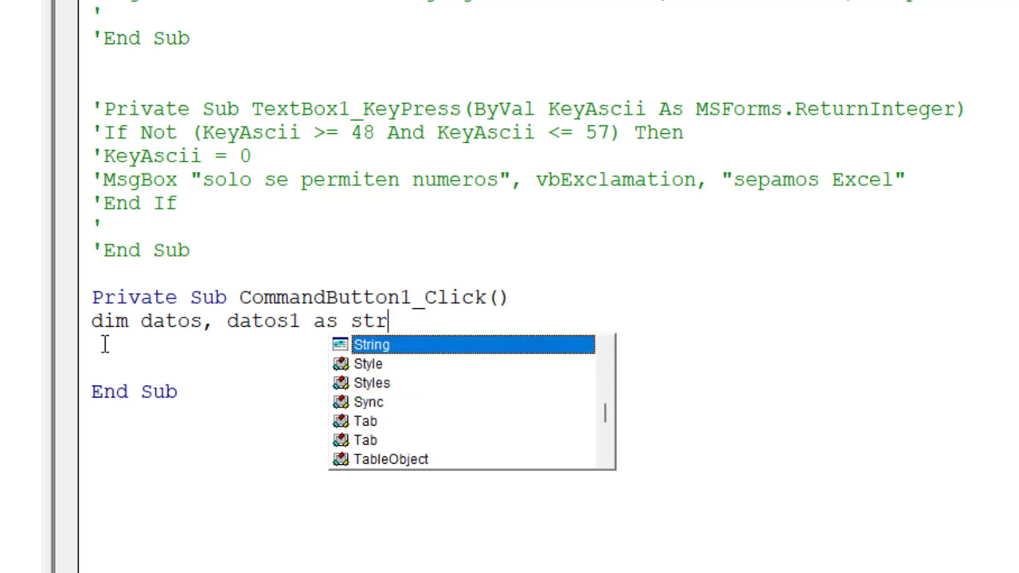
pyautogui.press('Down')
# Assign datos = TextBox1.Text and datos1 = TextBox2.Text, adding blank lines before End Sub
pyautogui.press('Return')
pyautogui.press('Return')
pyautogui.press('Return')
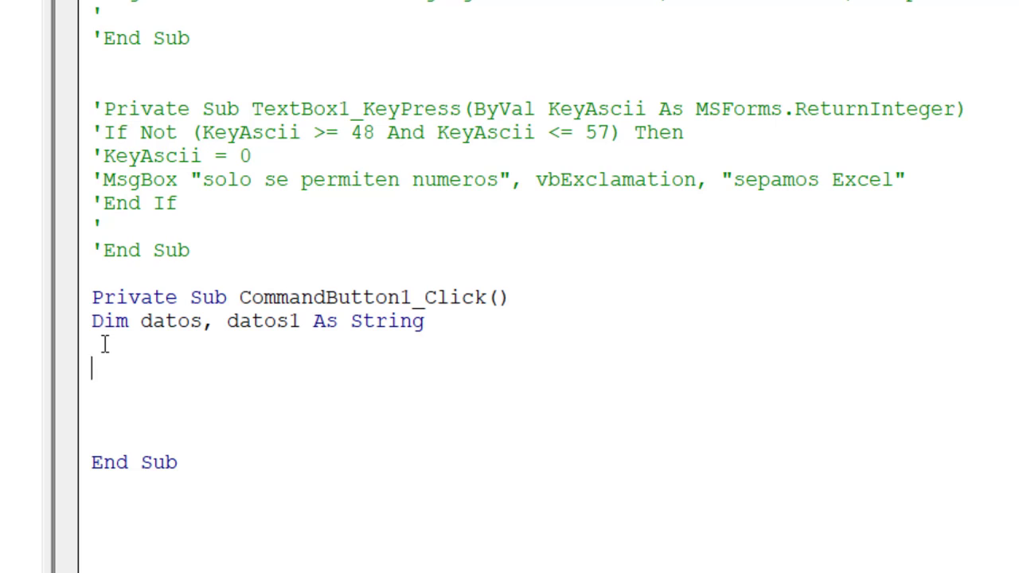
pyautogui.write('atos')
pyautogui.write(' = texto')
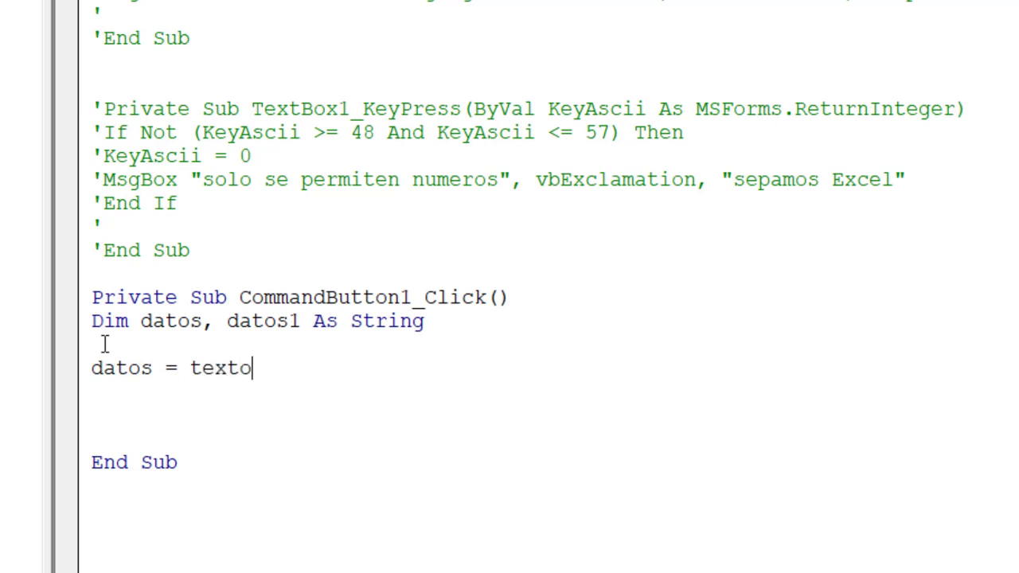
pyautogui.press('BackSpace')
pyautogui.write('box1')
pyautogui.write('.te')
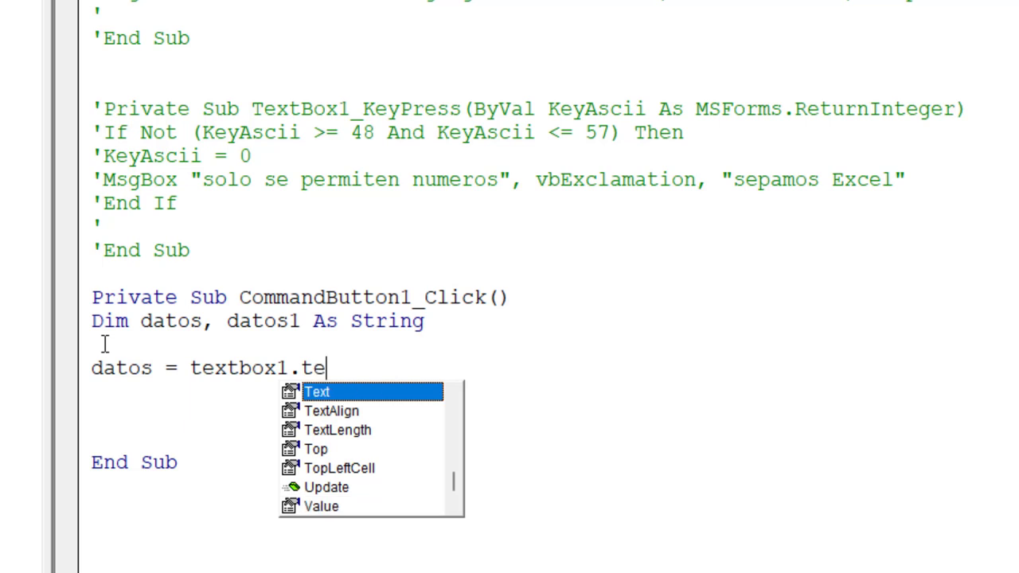
pyautogui.press('Return')
pyautogui.write('datos1 =')
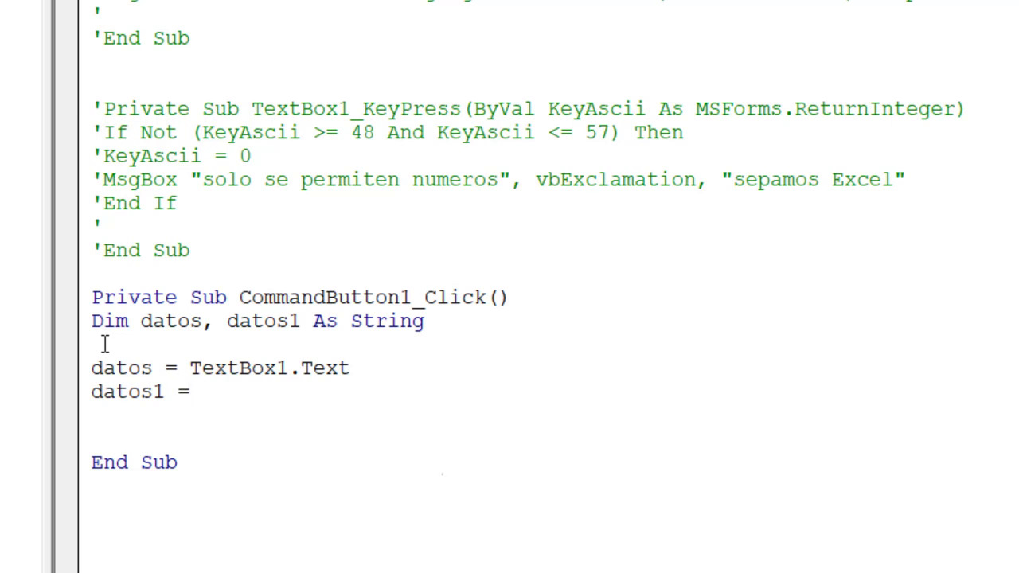
pyautogui.write('tecy')
pyautogui.press('BackSpace')
pyautogui.press('BackSpace')
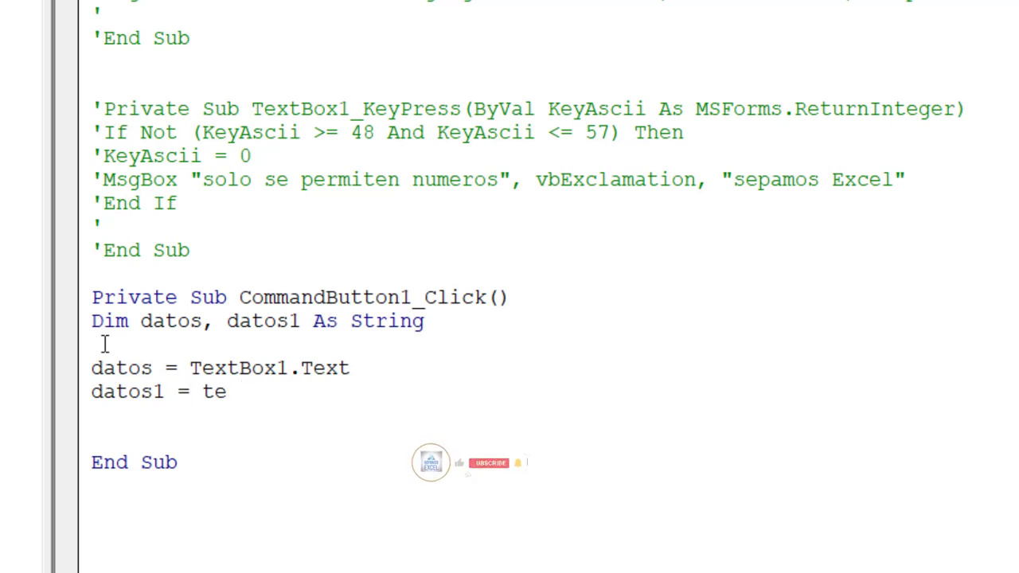
pyautogui.write('xtbos')
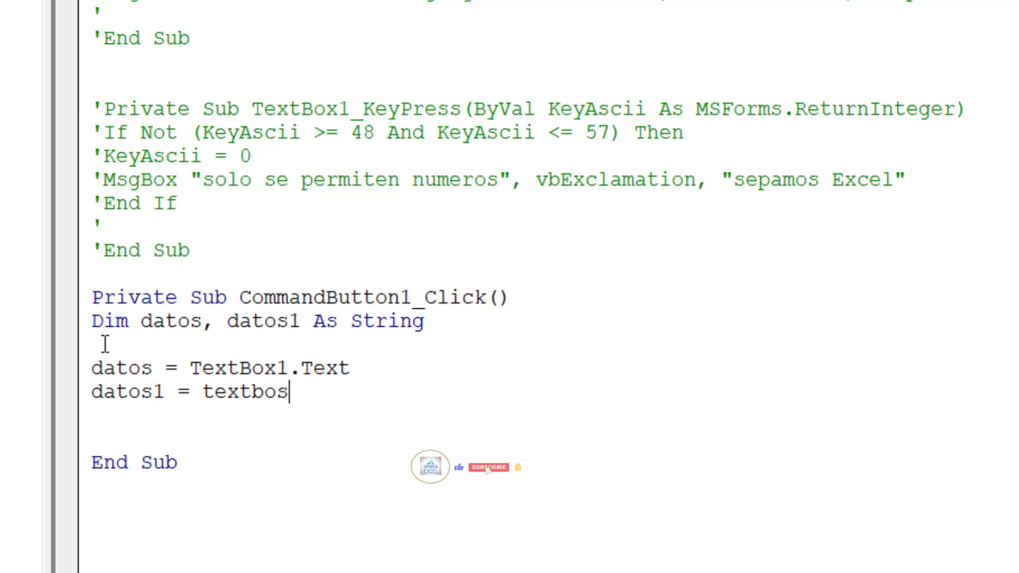
pyautogui.press('BackSpace')
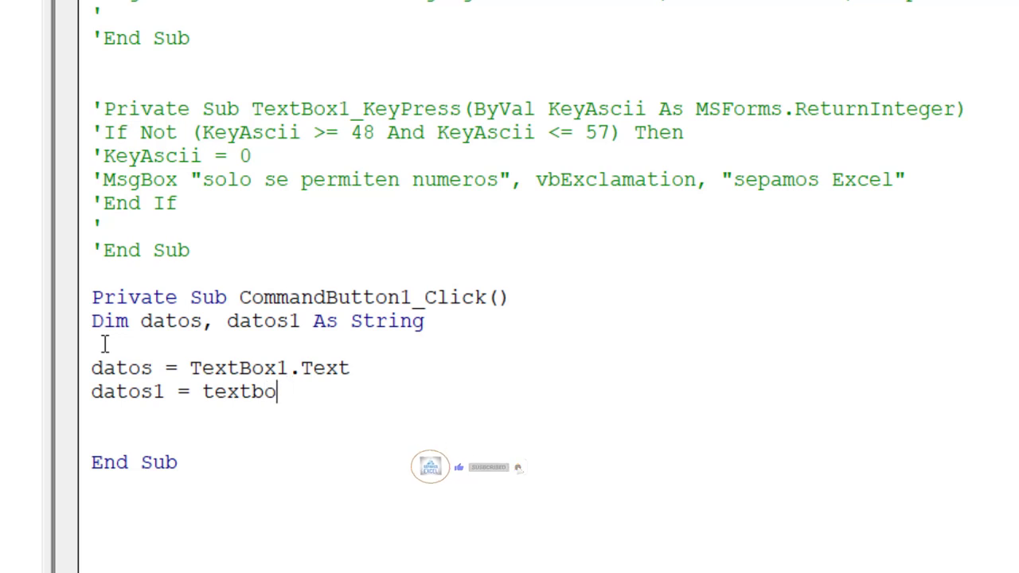
pyautogui.write('x1')
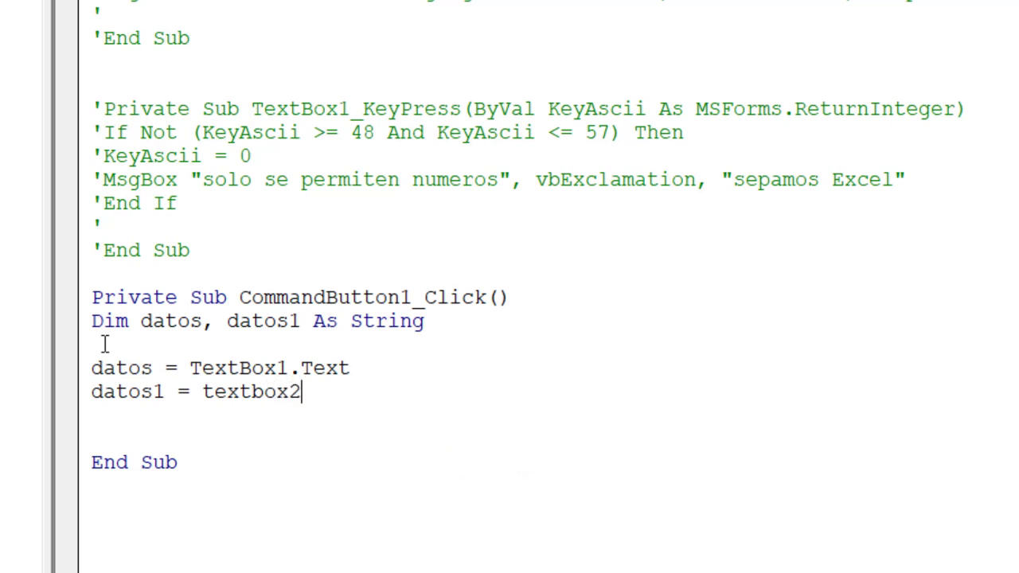
pyautogui.write('.text')
pyautogui.press('Down')
pyautogui.press('Down')
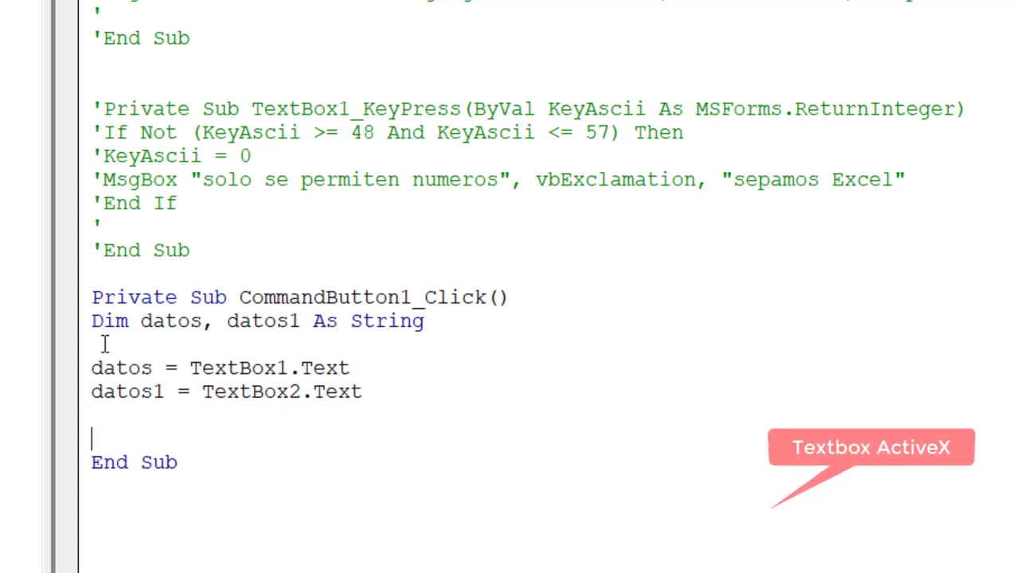
pyautogui.press('Return')
pyautogui.press('Return')
pyautogui.press('Up')
pyautogui.press('Up')
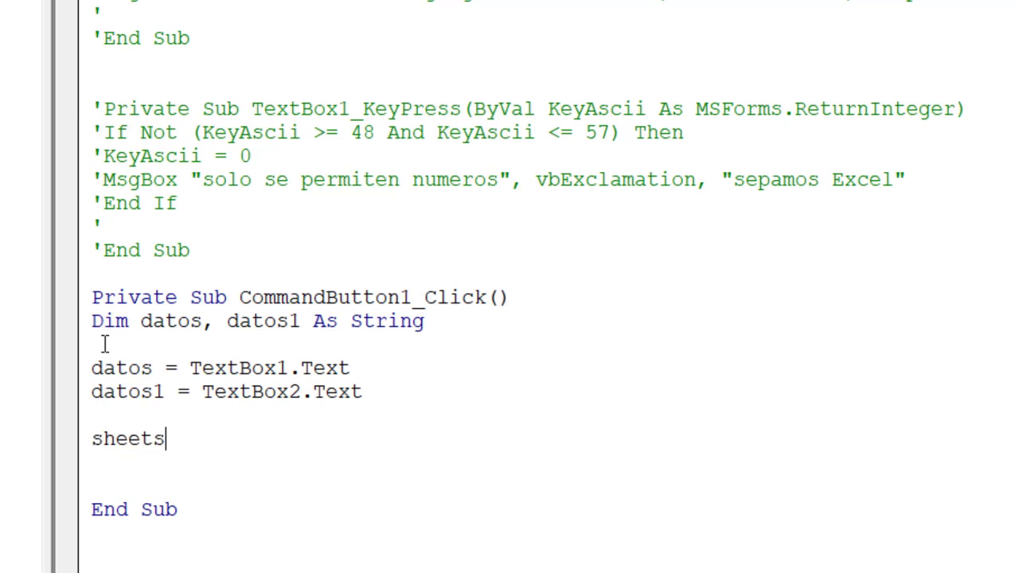
# Add the line Sheets("hoja1").Cells(1, 1).Value = datos
pyautogui.write('("')
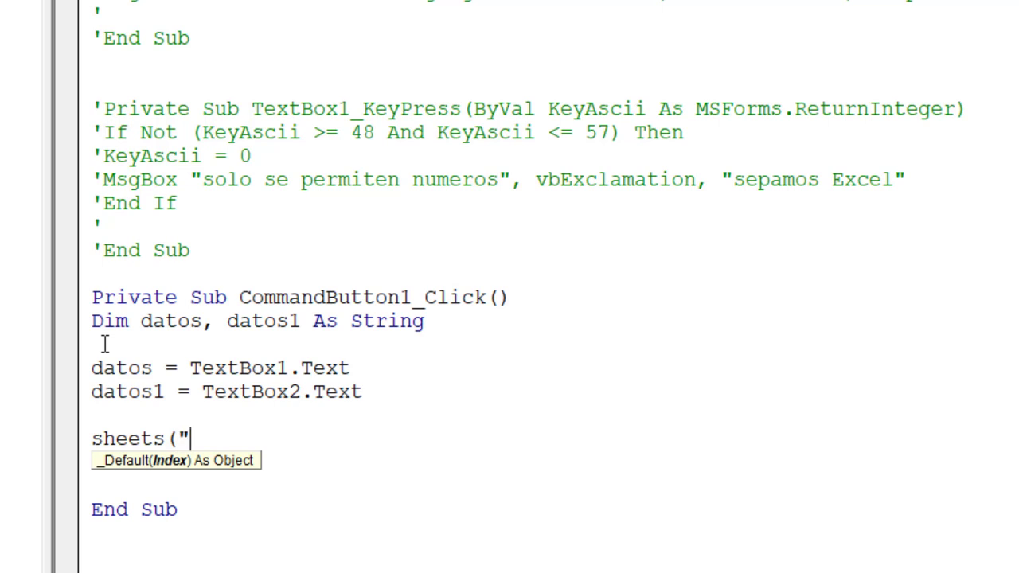
pyautogui.write('hoja1"')
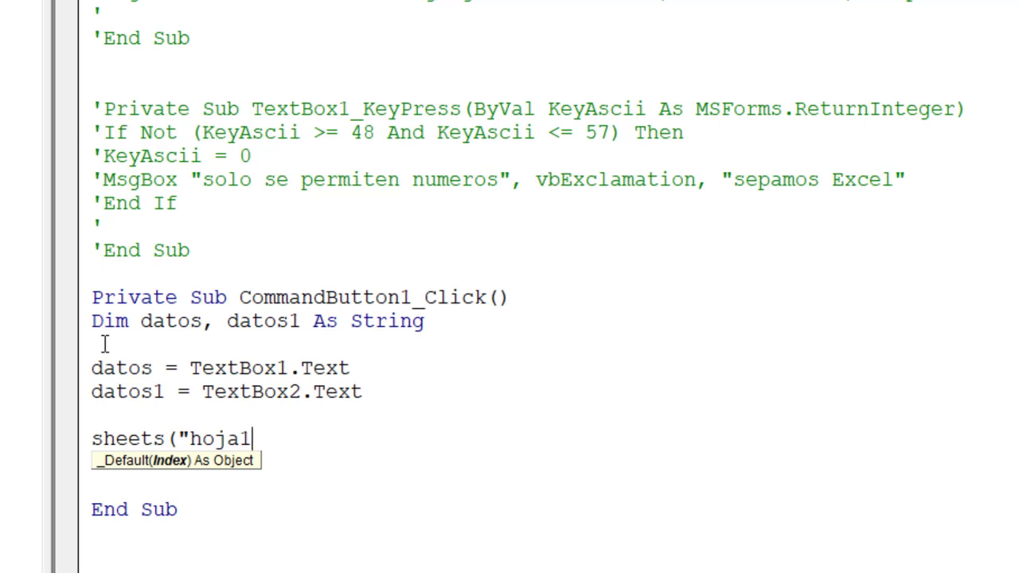
pyautogui.write(').')
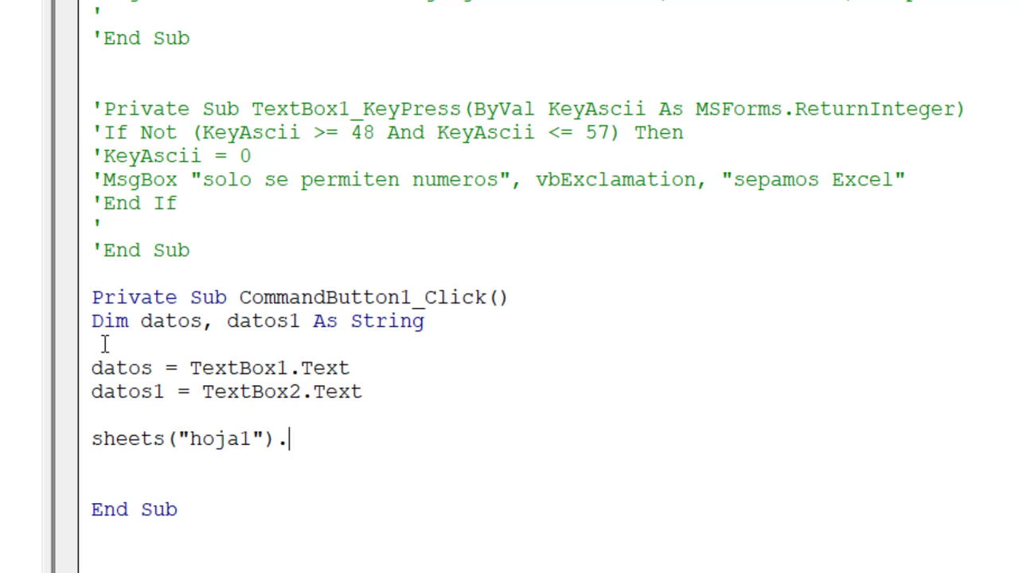
pyautogui.write('cells(1,1).value =')
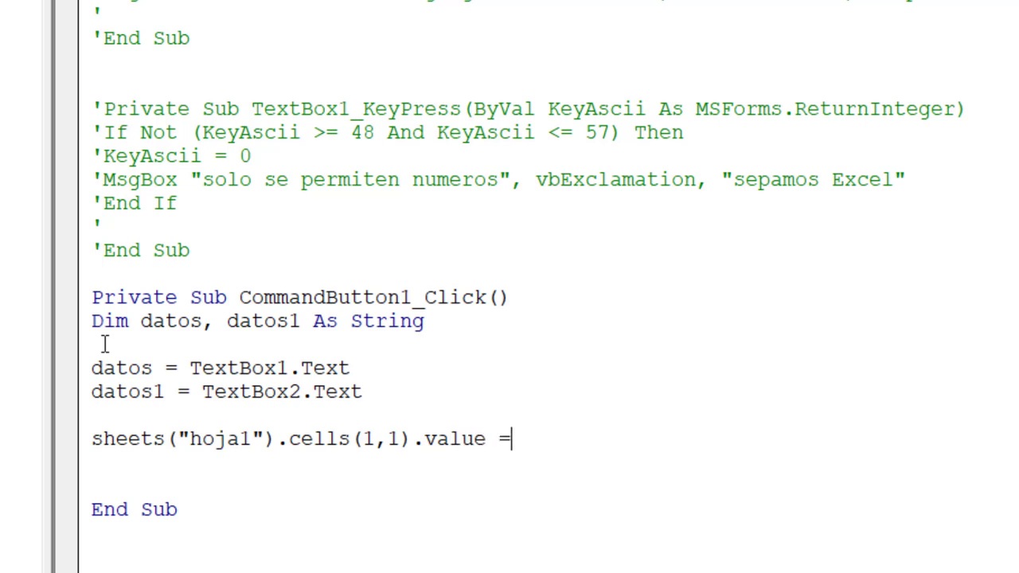
pyautogui.write('s')
pyautogui.press('Return')
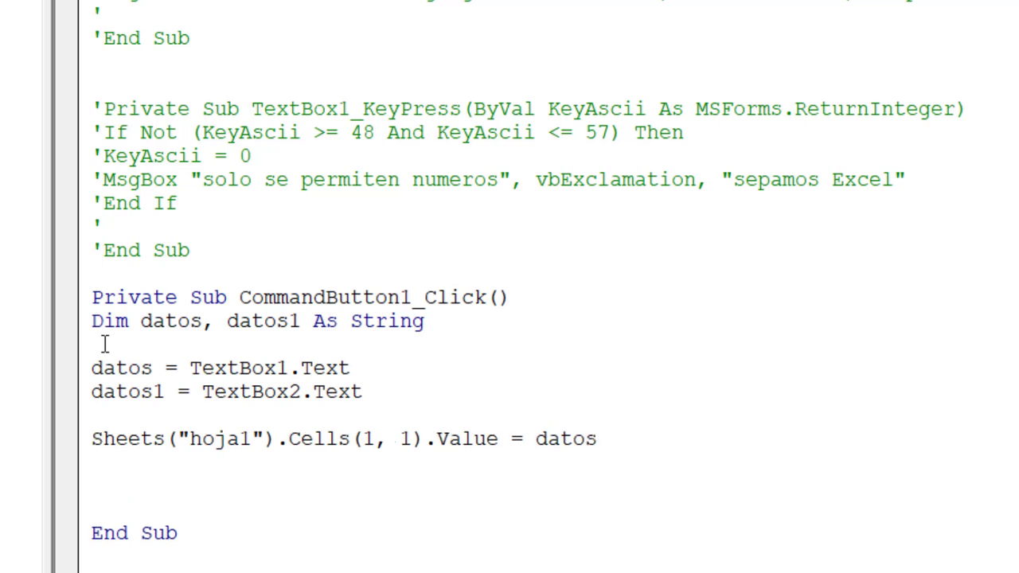
# Duplicate that line and change it to write datos1 into Cells(1, 2)
pyautogui.moveTo(603, 439); pyautogui.dragTo(96, 442)
pyautogui.hotkey('ctrl', 'c')
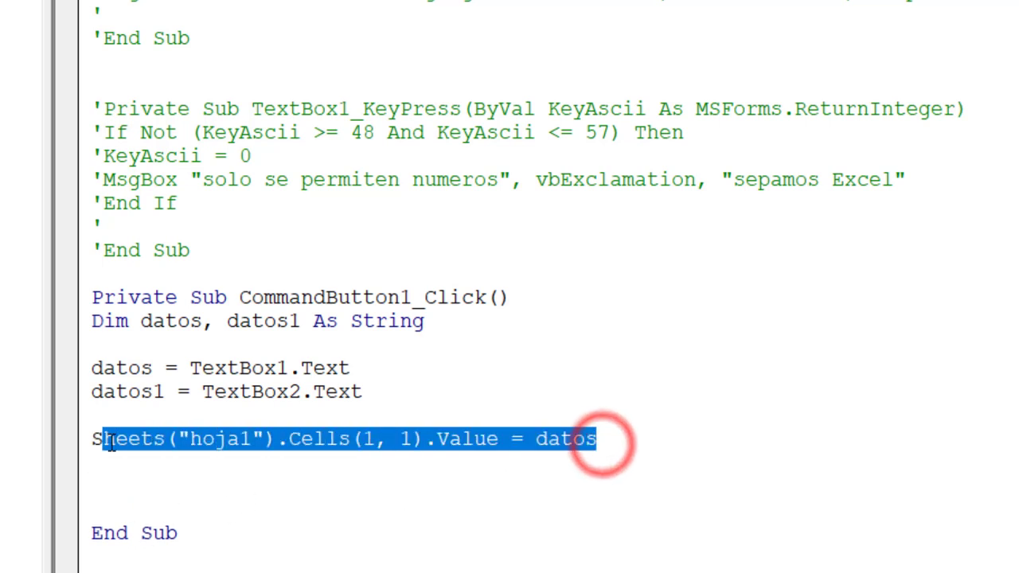
pyautogui.click(112, 467)
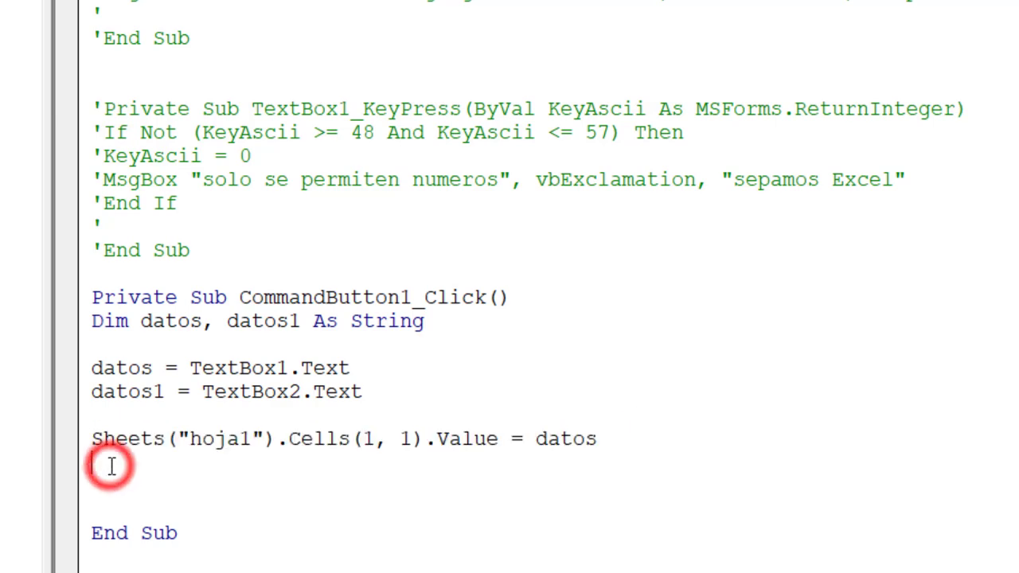
pyautogui.hotkey('ctrl', 'v')
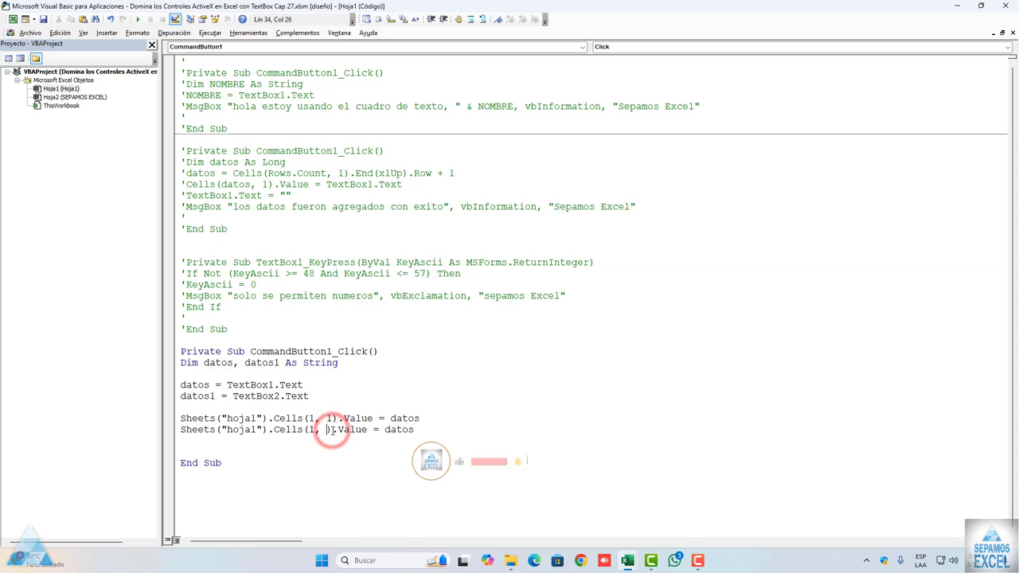
pyautogui.write('2')
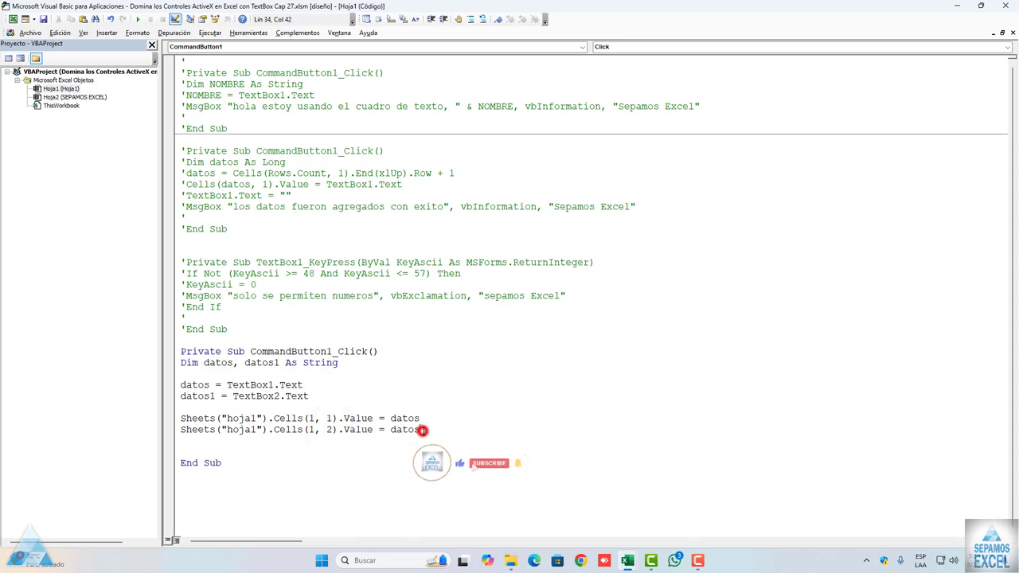
pyautogui.click(425, 429)
pyautogui.write('1')
pyautogui.click(230, 451)
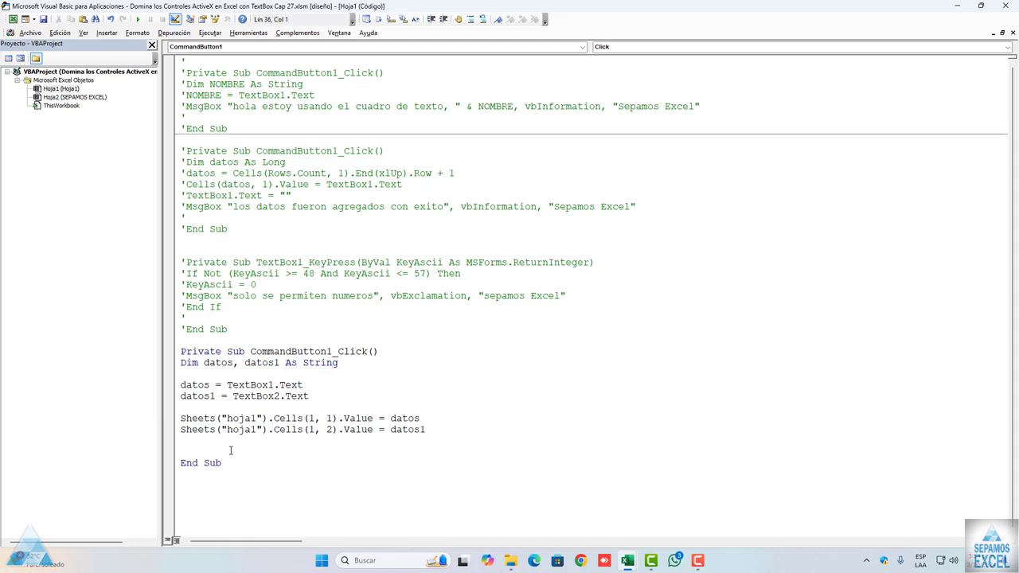
# Back on the worksheet, enter headings NOMBRE in A1 and APELLIDO in B1
pyautogui.click(12, 19)
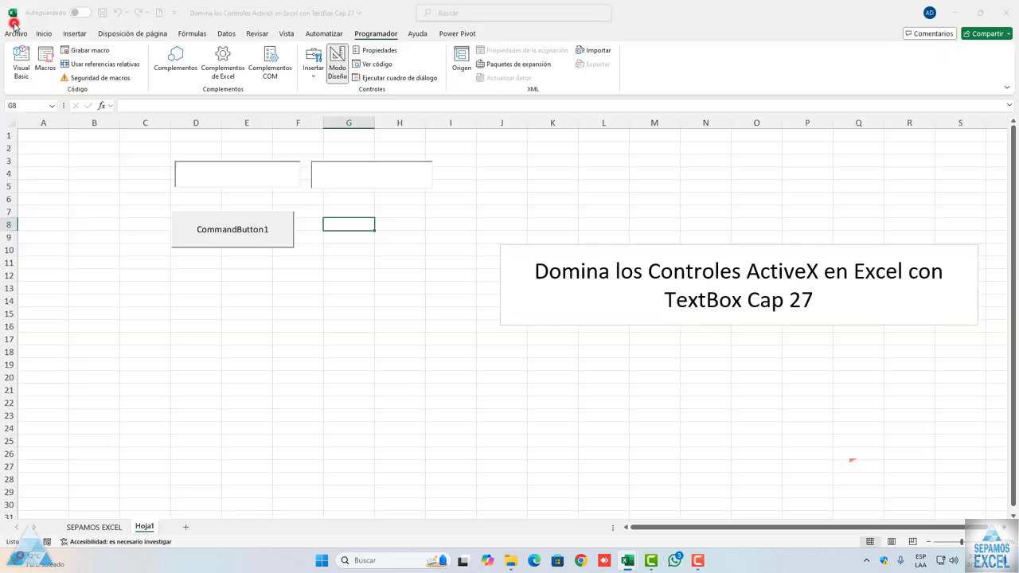
pyautogui.click(213, 172)
pyautogui.click(343, 175)
pyautogui.click(127, 230)
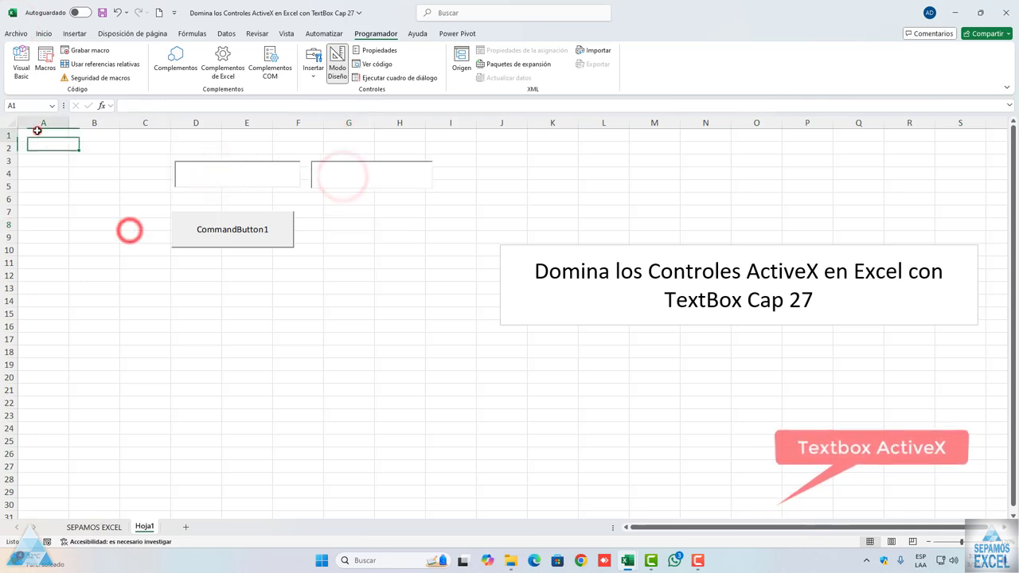
pyautogui.click(37, 134)
pyautogui.write('nom')
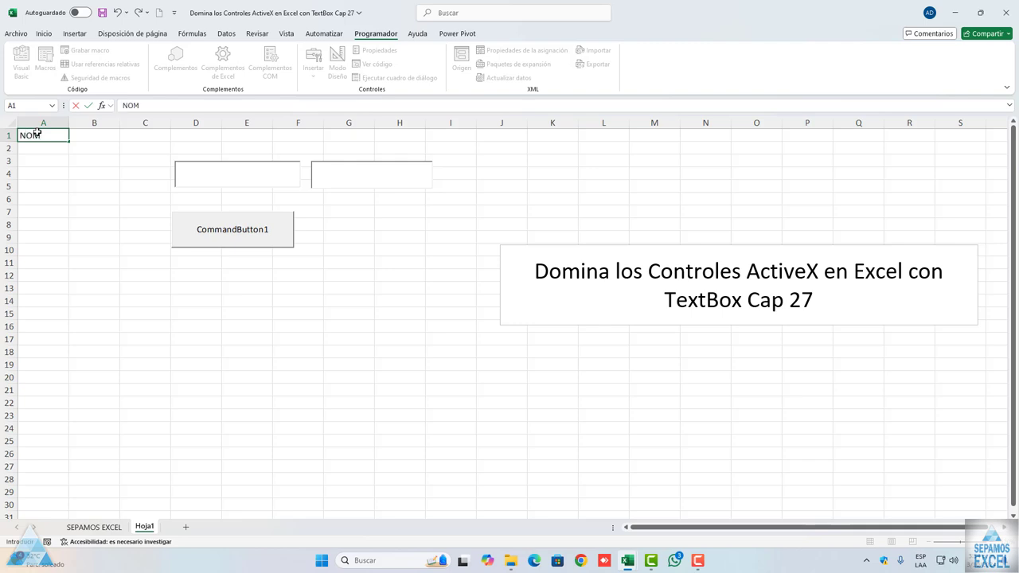
pyautogui.press('Tab')
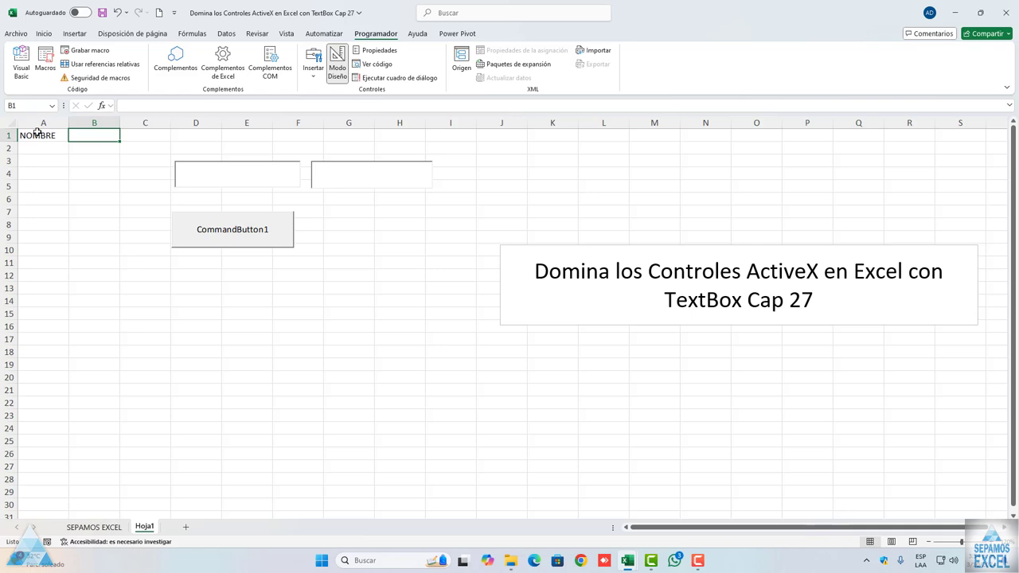
pyautogui.write('PELLIDO')
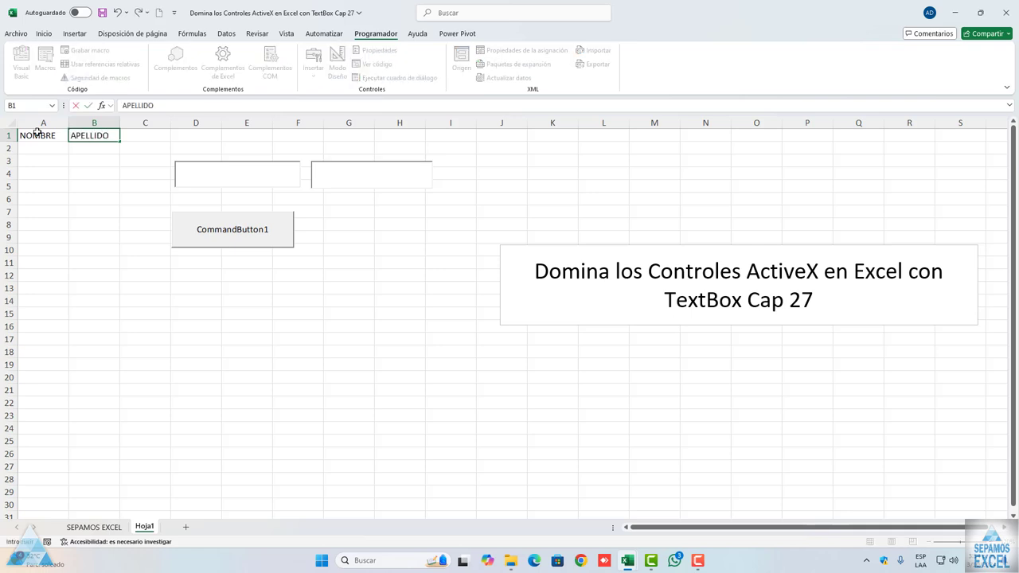
# Leave design mode, type HO in the first text box and run the button to fill A1:B1
pyautogui.click(249, 404)
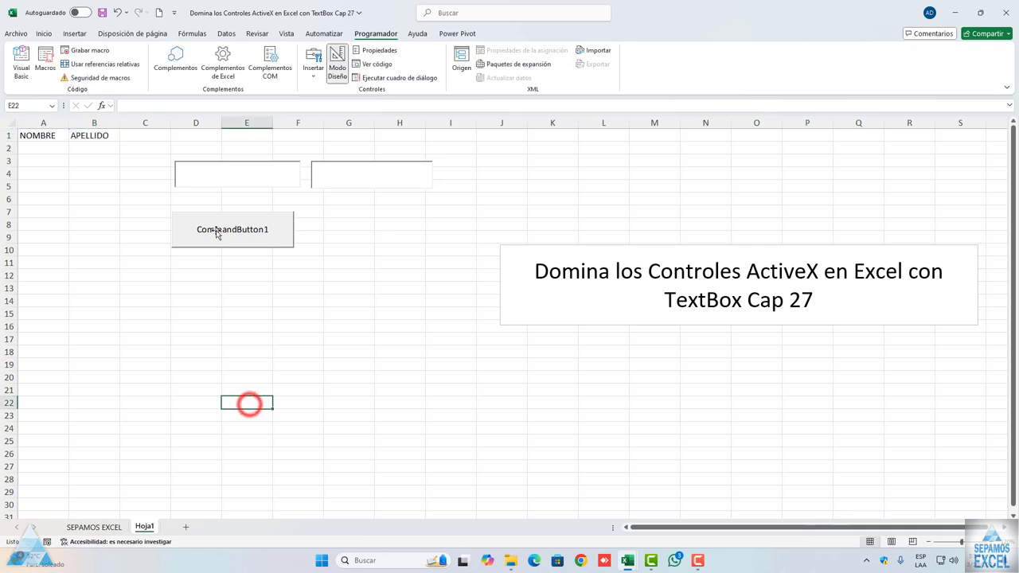
pyautogui.click(231, 179)
pyautogui.click(338, 70)
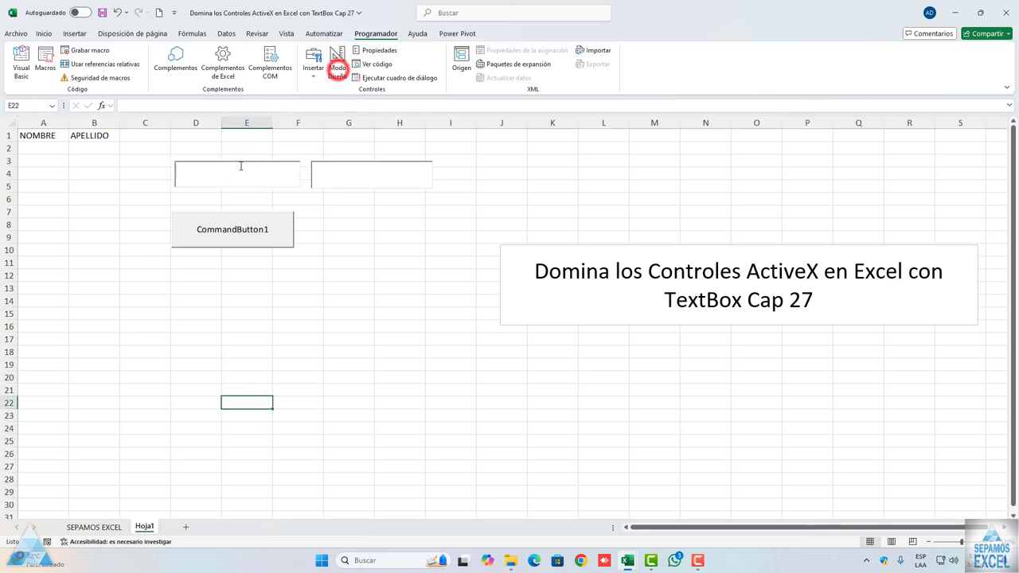
pyautogui.click(237, 169)
pyautogui.write('HO')
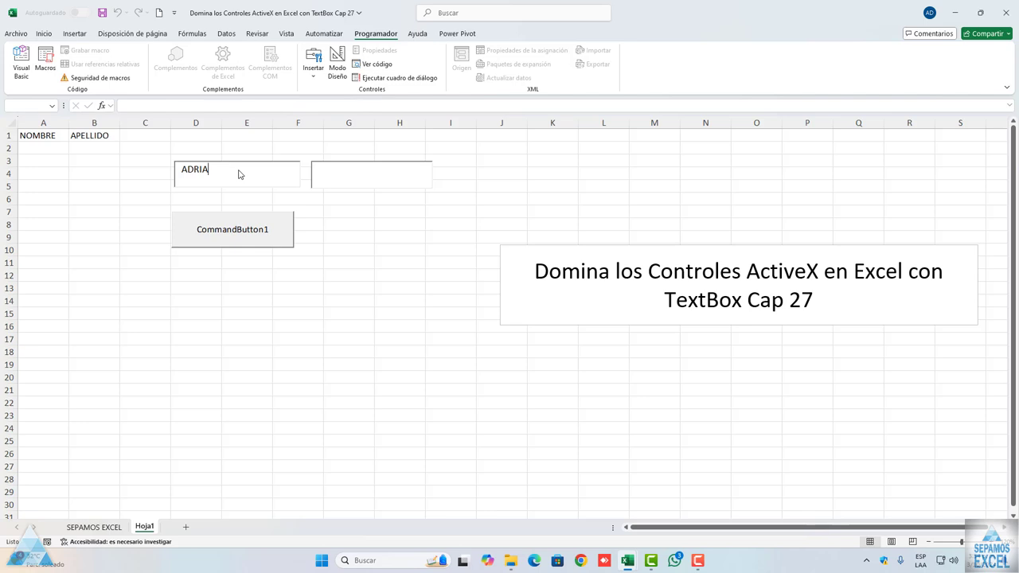
pyautogui.click(351, 172)
pyautogui.write('EXCEL')
pyautogui.click(252, 241)
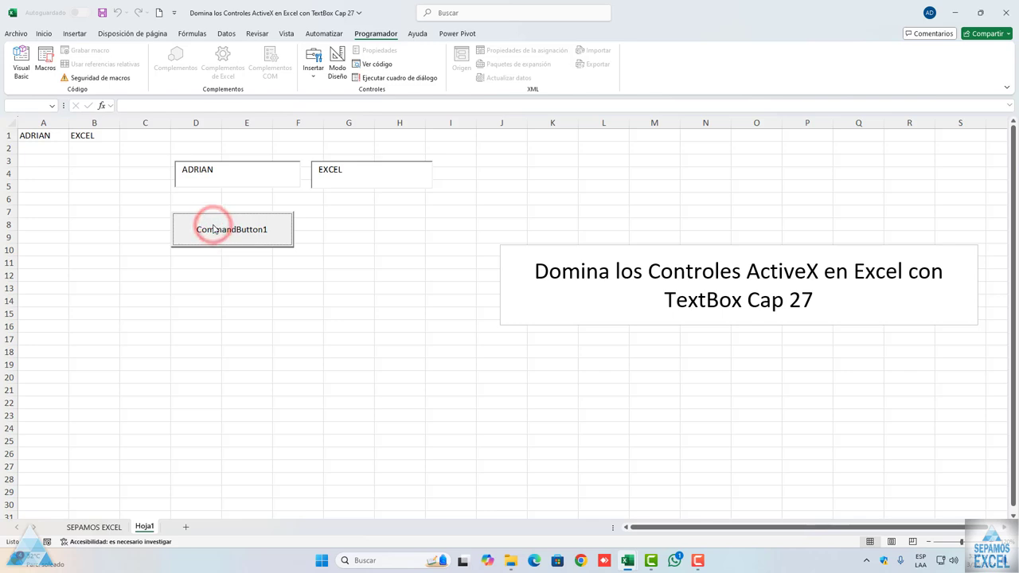
# Erase the first text box's name, rerun CommandButton1, and reopen the Visual Basic editor on Hoja1
pyautogui.doubleClick(237, 172)
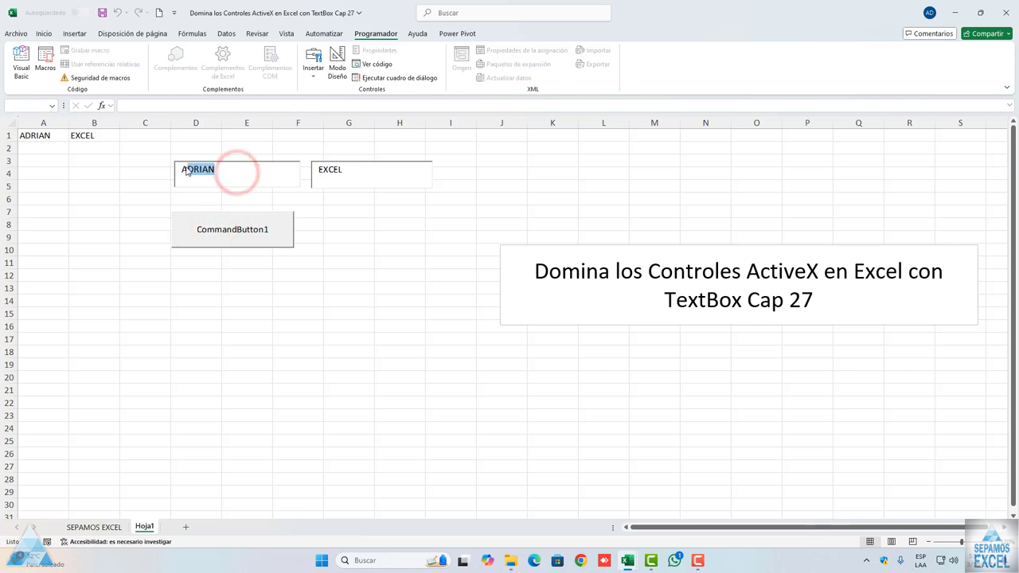
pyautogui.press('BackSpace')
pyautogui.write('DAVID')
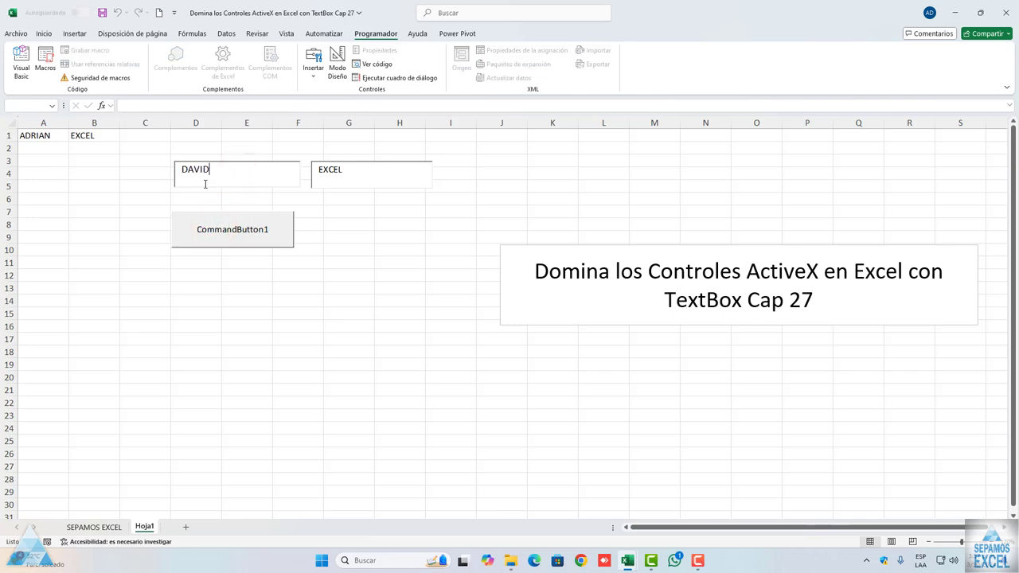
pyautogui.click(225, 224)
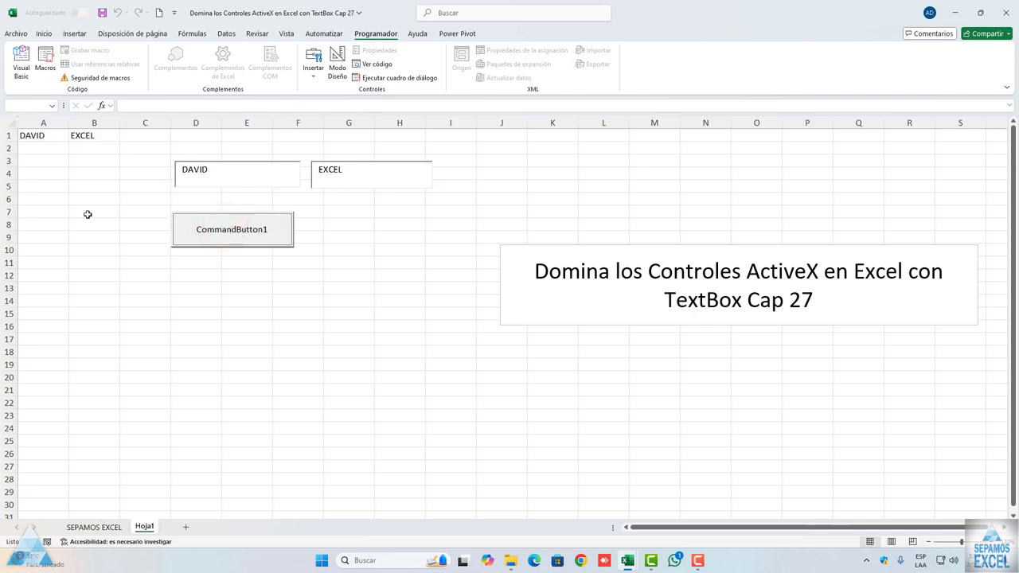
pyautogui.click(22, 65)
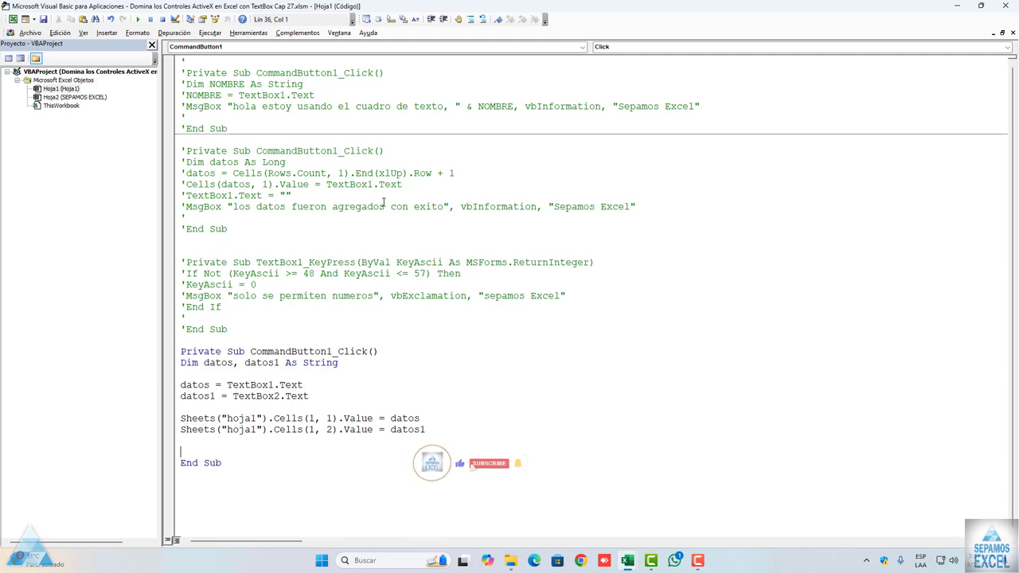
# Add Cells(datos, 1) and Cells(datos, 2) lines for TextBox1 and TextBox2, and comment out the Sheets lines
pyautogui.moveTo(402, 184); pyautogui.dragTo(186, 184)
pyautogui.hotkey('ctrl', 'c')
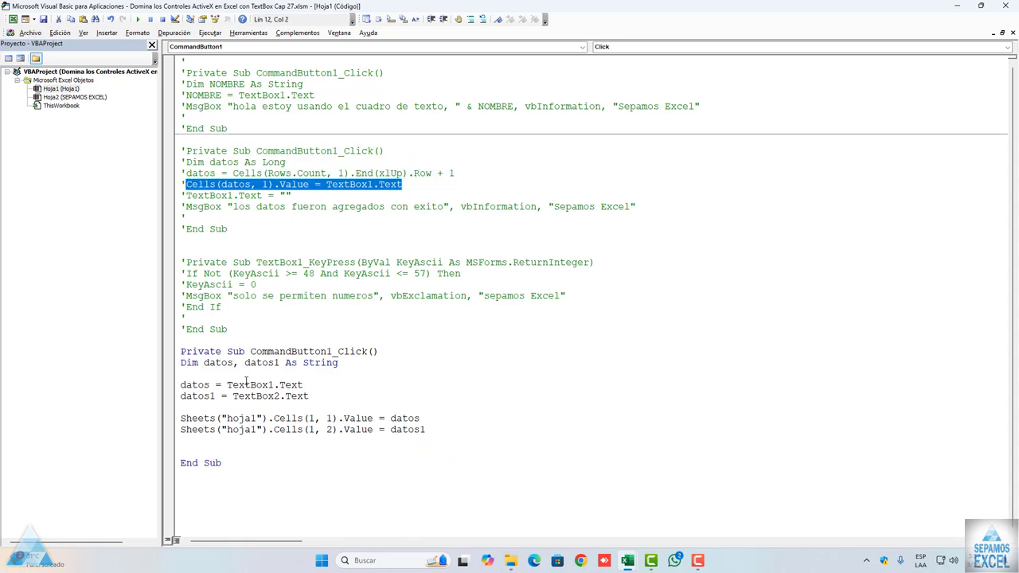
pyautogui.click(250, 407)
pyautogui.press('Return')
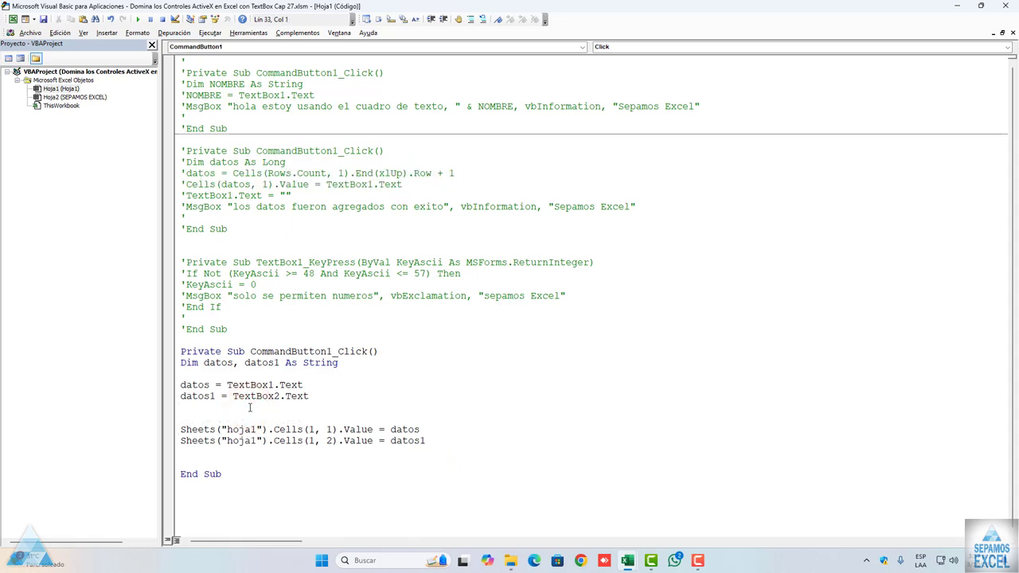
pyautogui.hotkey('ctrl', 'v')
pyautogui.moveTo(307, 440)
pyautogui.mouseDown()
pyautogui.moveTo(426, 440)
pyautogui.moveTo(181, 430)
pyautogui.mouseUp()
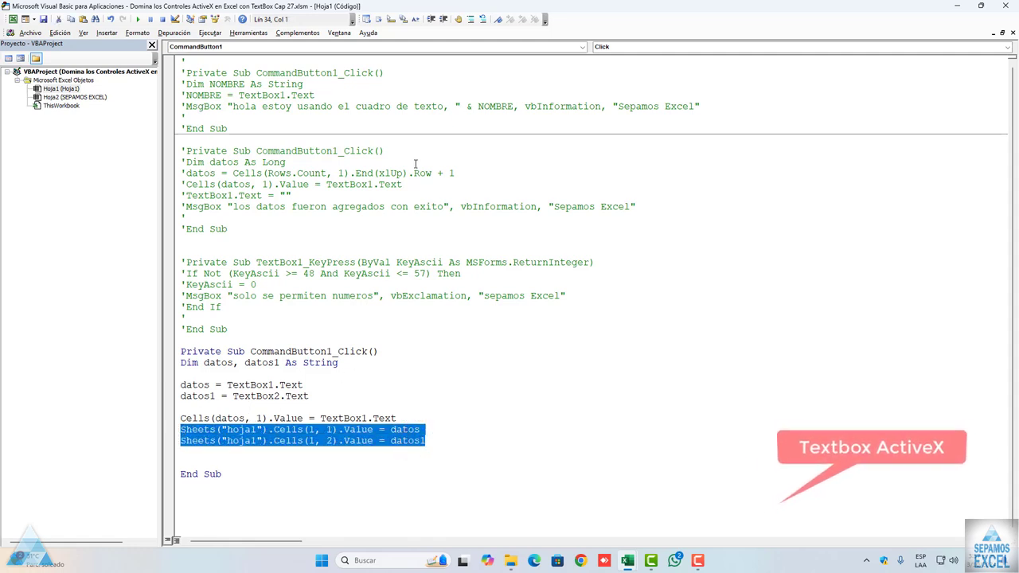
pyautogui.click(469, 19)
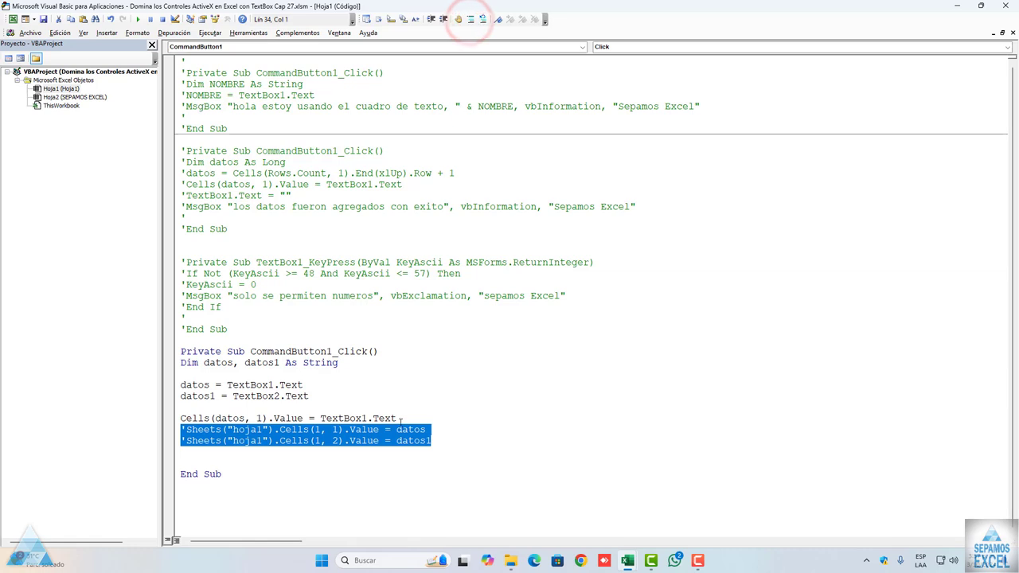
pyautogui.click(401, 418)
pyautogui.press('Return')
pyautogui.hotkey('ctrl', 'v')
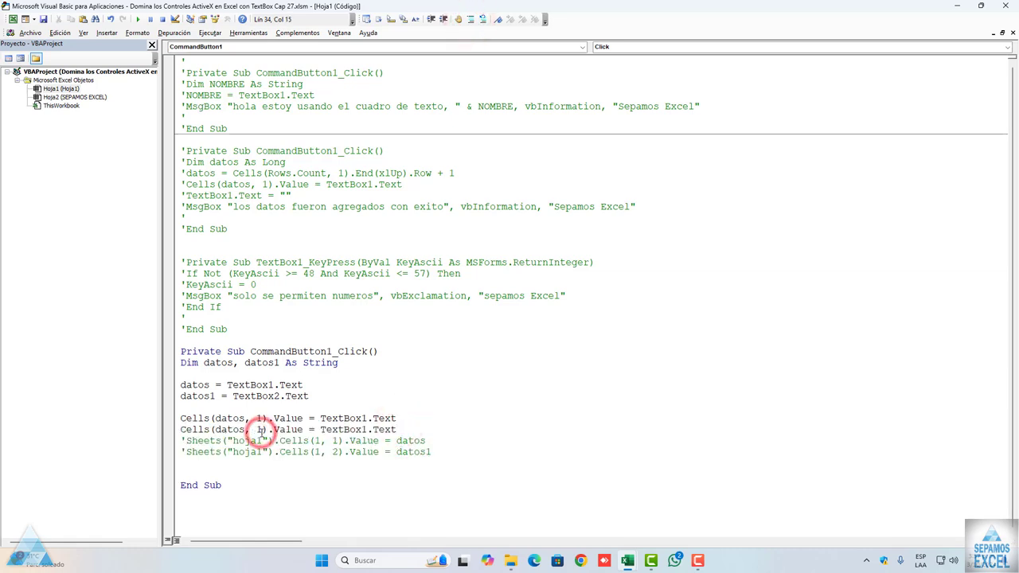
pyautogui.write('2')
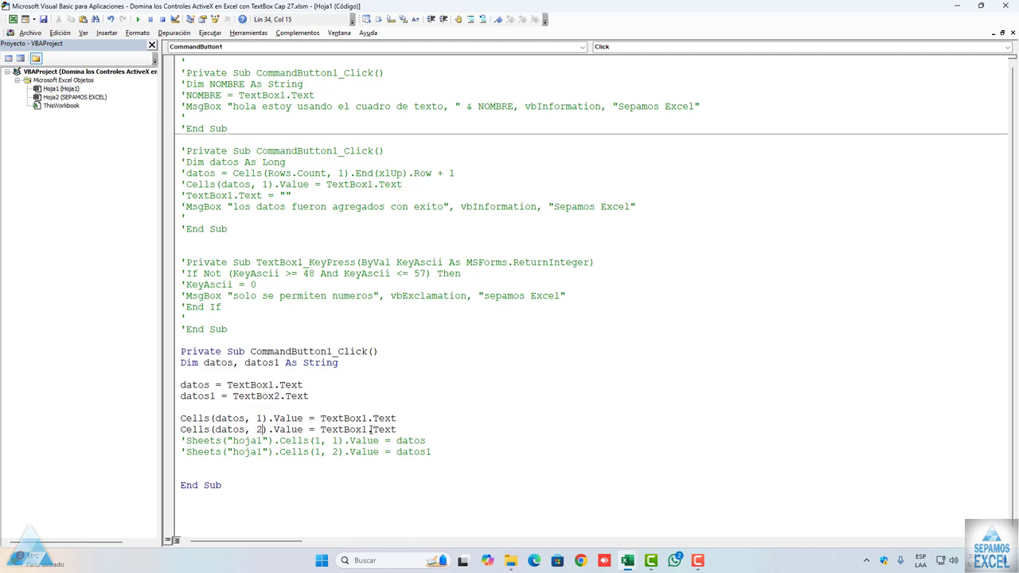
pyautogui.press('BackSpace')
pyautogui.write('2')
# Insert two End(xlUp).Row + 1 next-empty-row lines after the Dim, for columns 1 and 2
pyautogui.click(356, 386)
pyautogui.moveTo(454, 173); pyautogui.dragTo(187, 174)
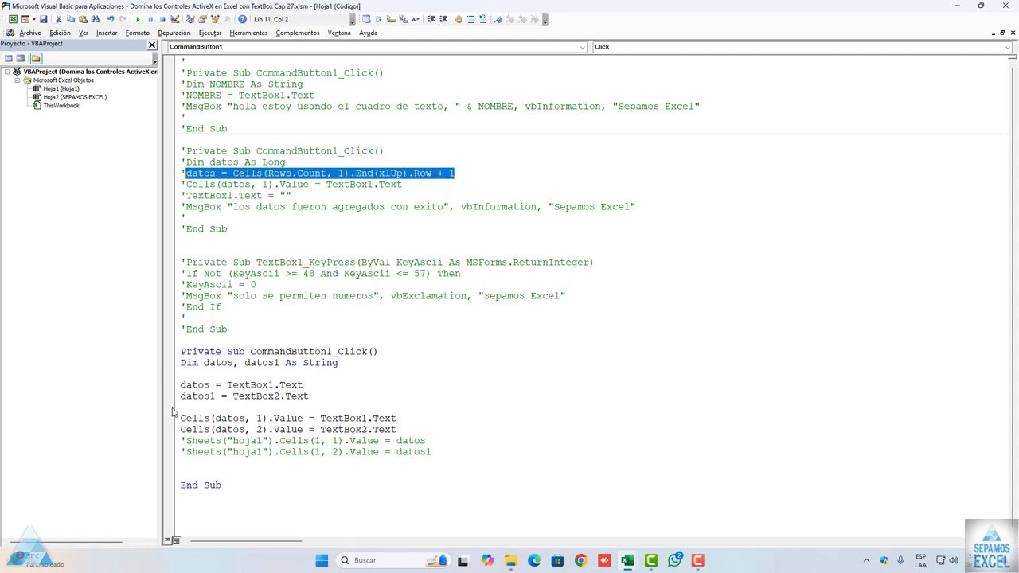
pyautogui.click(203, 373)
pyautogui.press('Return')
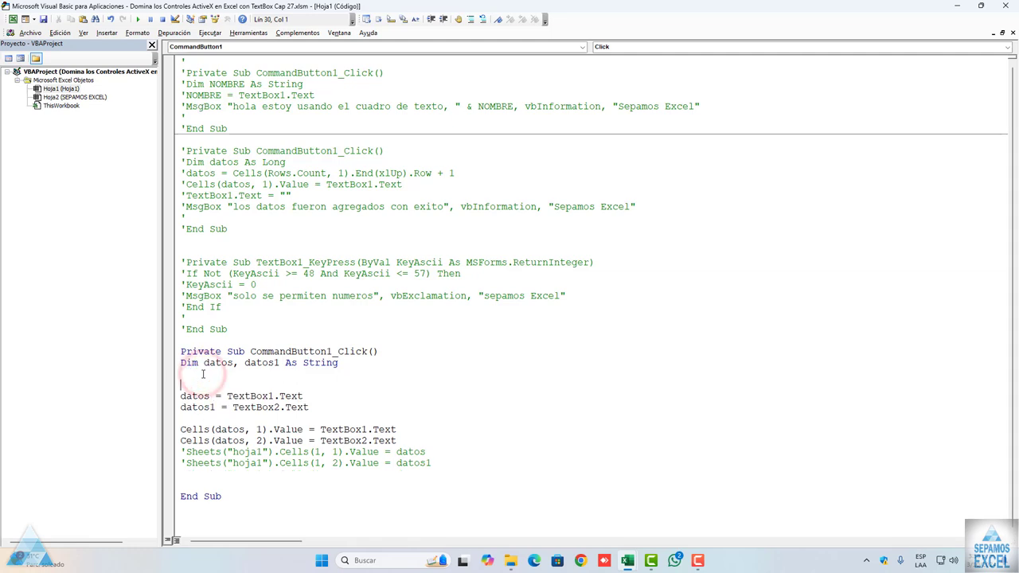
pyautogui.write('datos = Cells(Rows.Count, 1).End(xlUp).Row + 1')
pyautogui.press('Return')
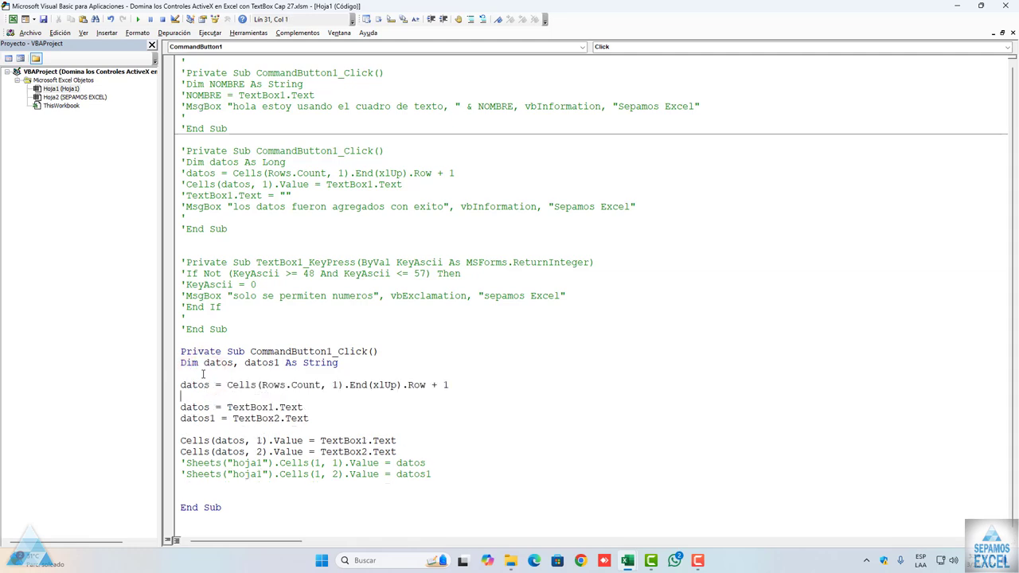
pyautogui.write('datos = Cells(Rows.Count, 1).End(xlUp).Row + 1')
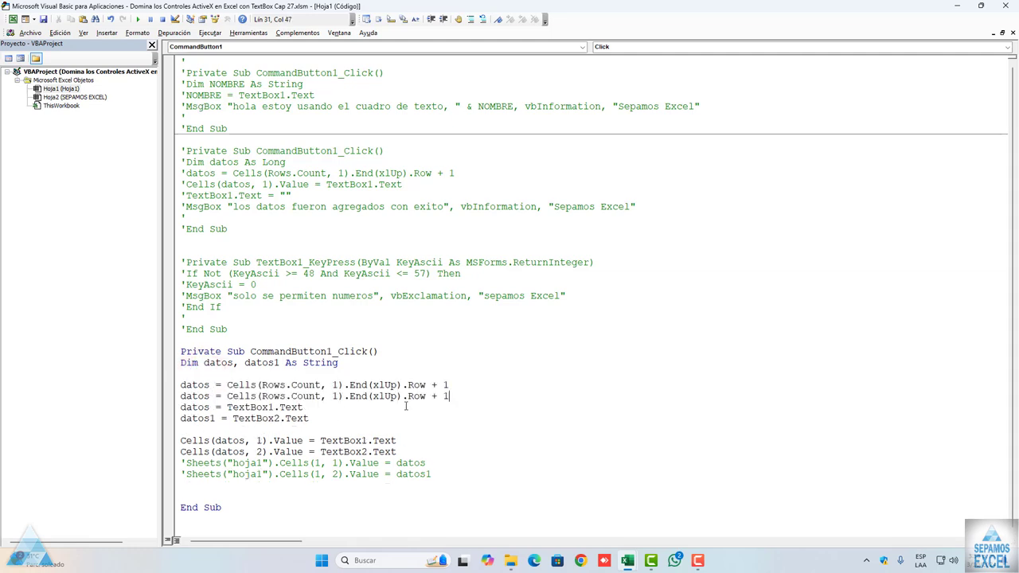
pyautogui.press('Return')
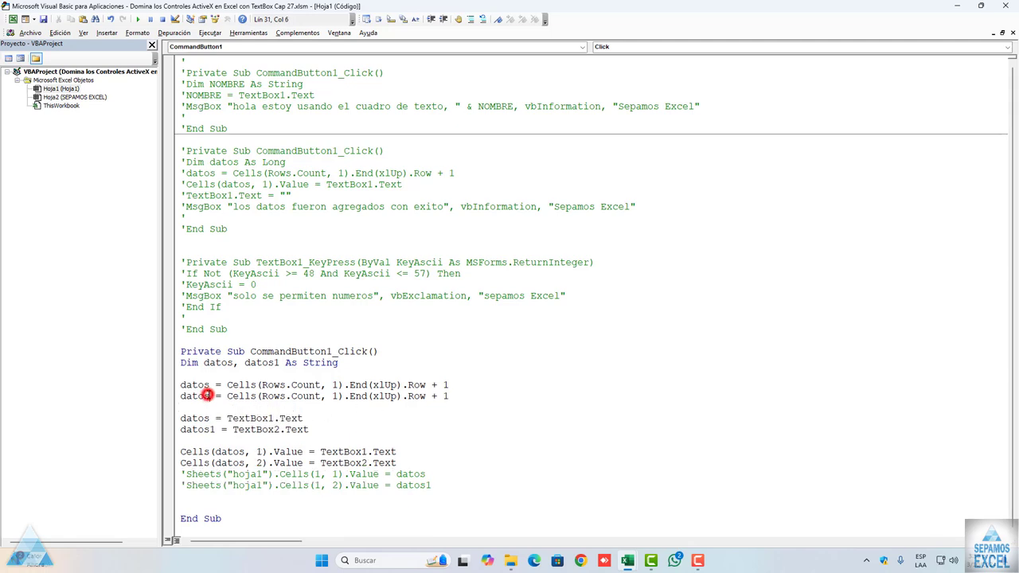
pyautogui.write('1')
pyautogui.doubleClick(343, 396)
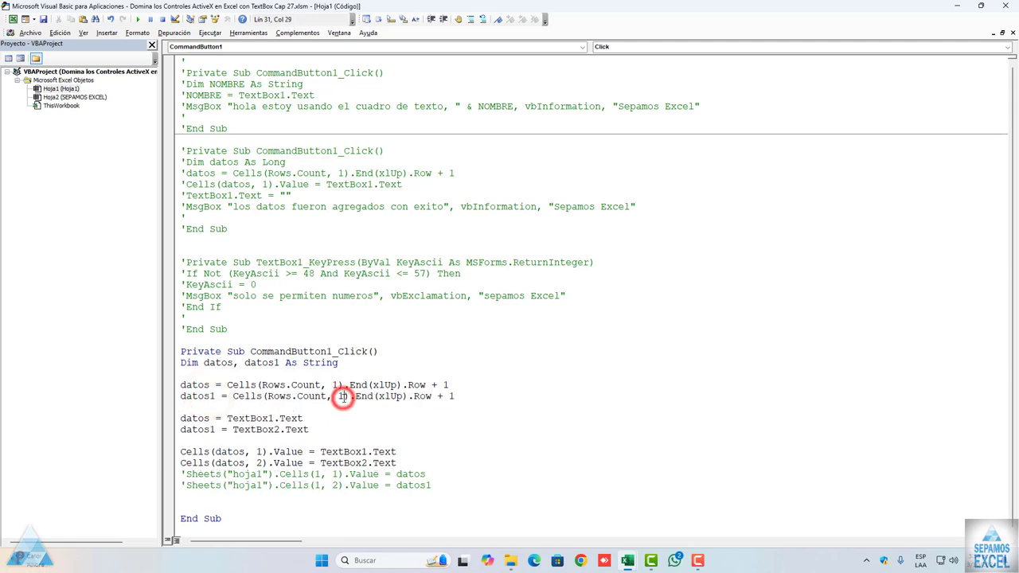
pyautogui.write('2')
pyautogui.click(344, 425)
pyautogui.moveTo(396, 463); pyautogui.dragTo(167, 451)
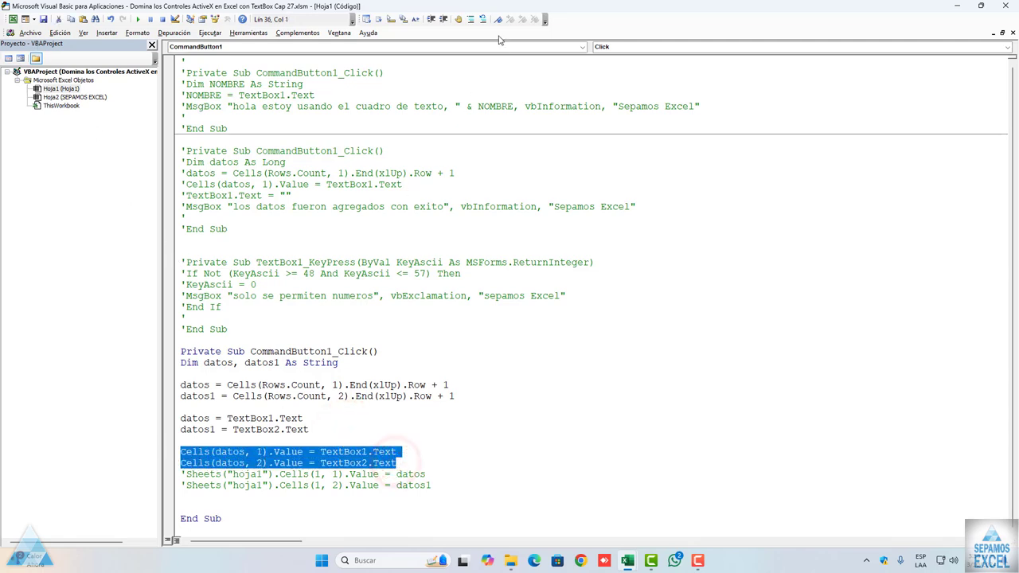
# Clear both text boxes and test CommandButton1 with them empty
pyautogui.click(470, 21)
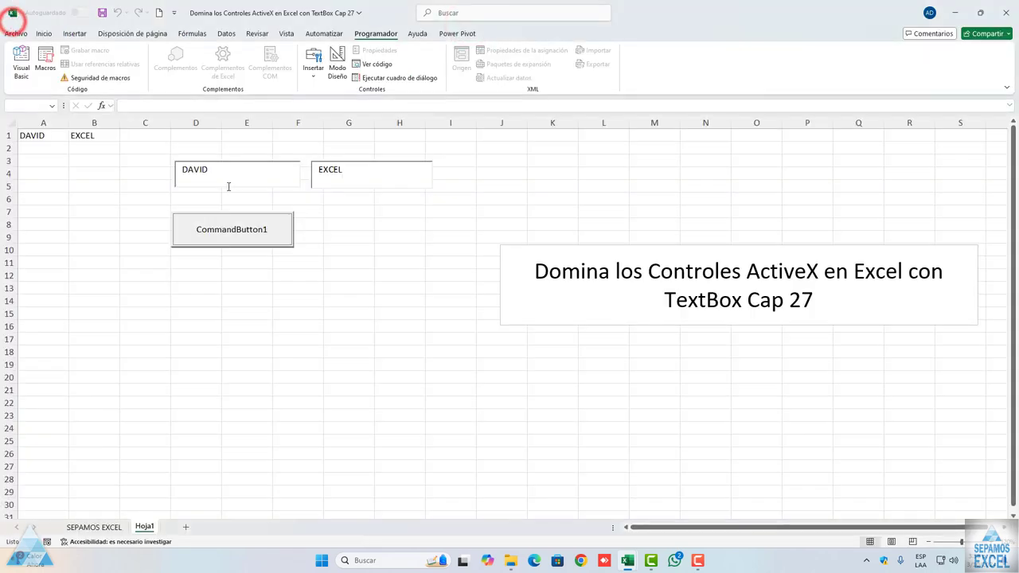
pyautogui.click(235, 221)
pyautogui.moveTo(222, 164); pyautogui.dragTo(170, 170)
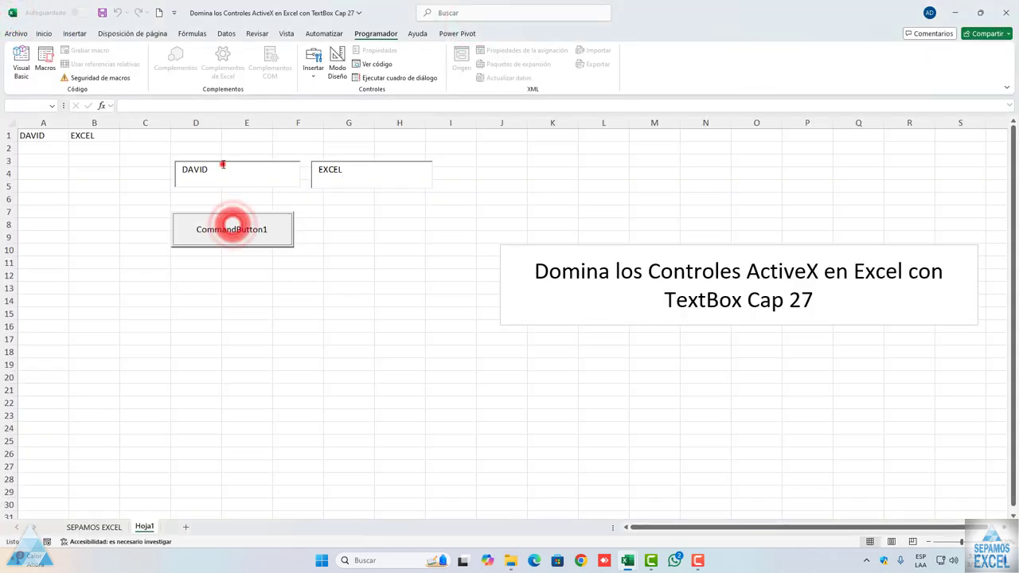
pyautogui.press('Delete')
pyautogui.doubleClick(371, 170)
pyautogui.press('Delete')
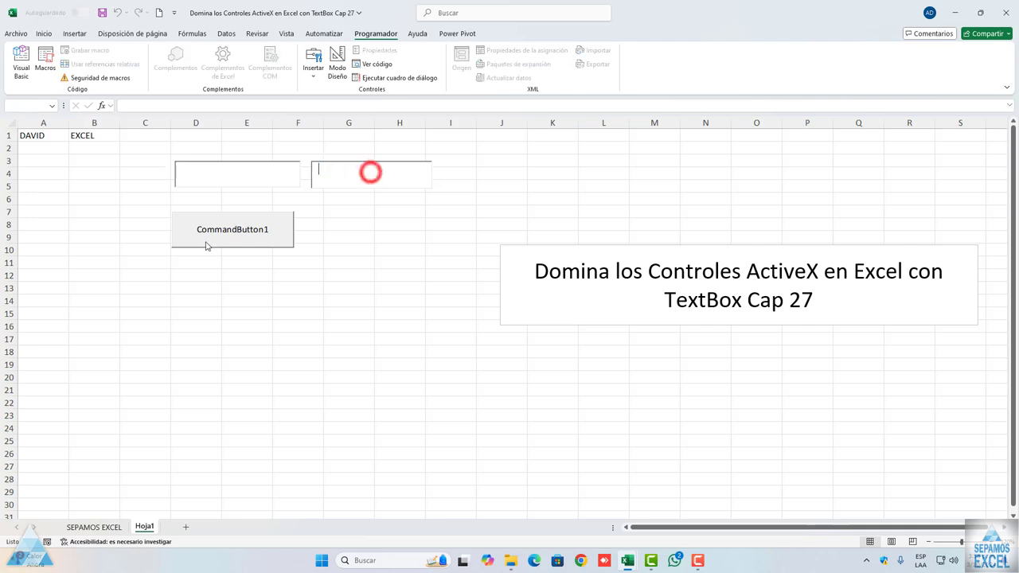
pyautogui.click(205, 241)
# Change the Dim declaration of datos and datos1 from String to Long
pyautogui.doubleClick(206, 241)
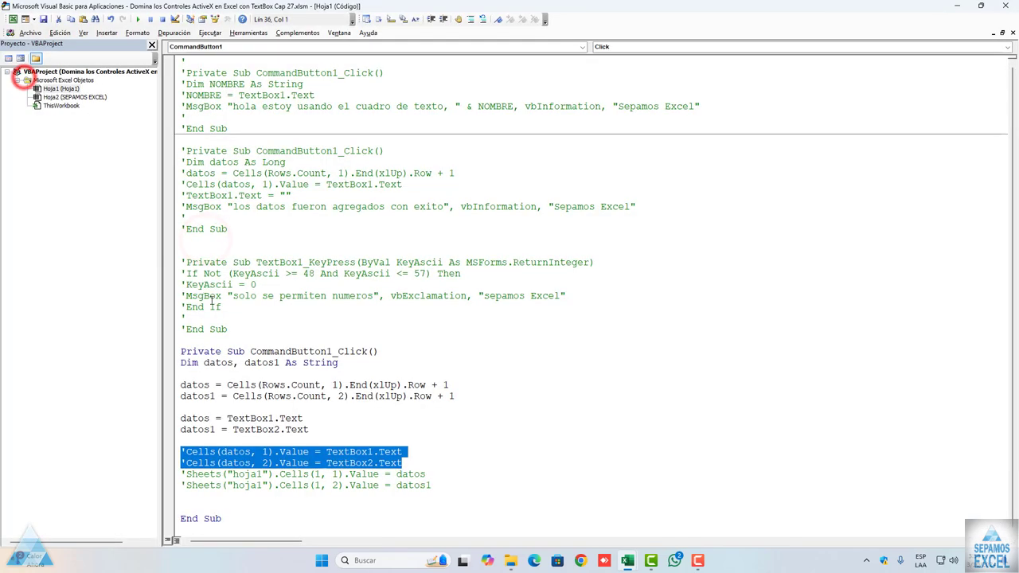
pyautogui.click(317, 407)
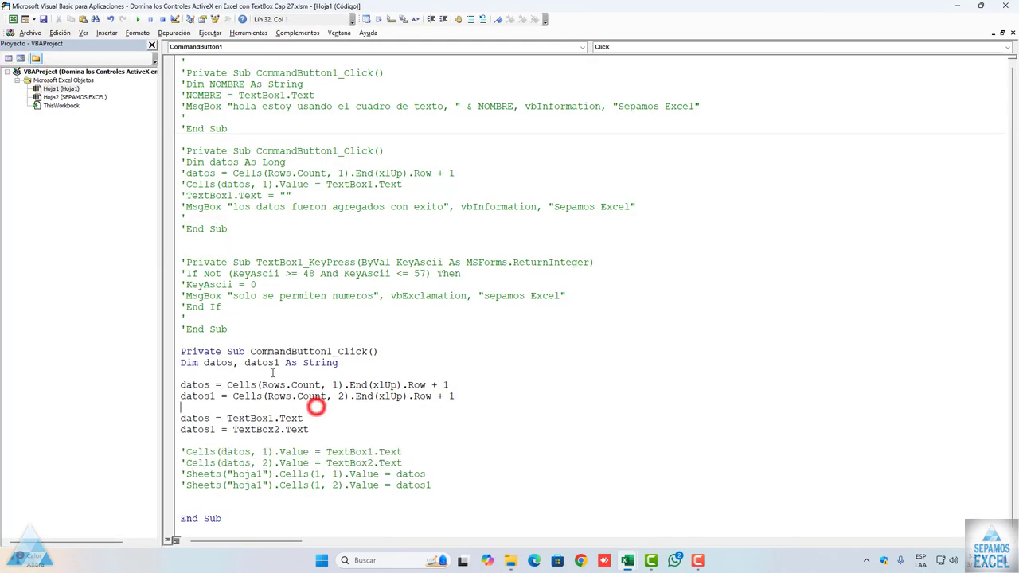
pyautogui.doubleClick(323, 363)
pyautogui.write('LI')
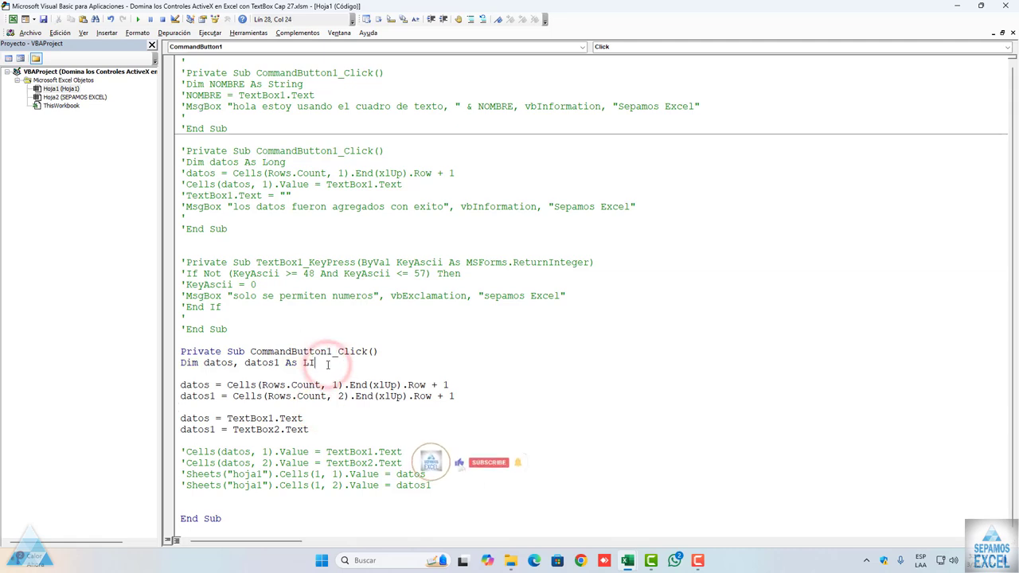
pyautogui.press('BackSpace')
pyautogui.write('ON')
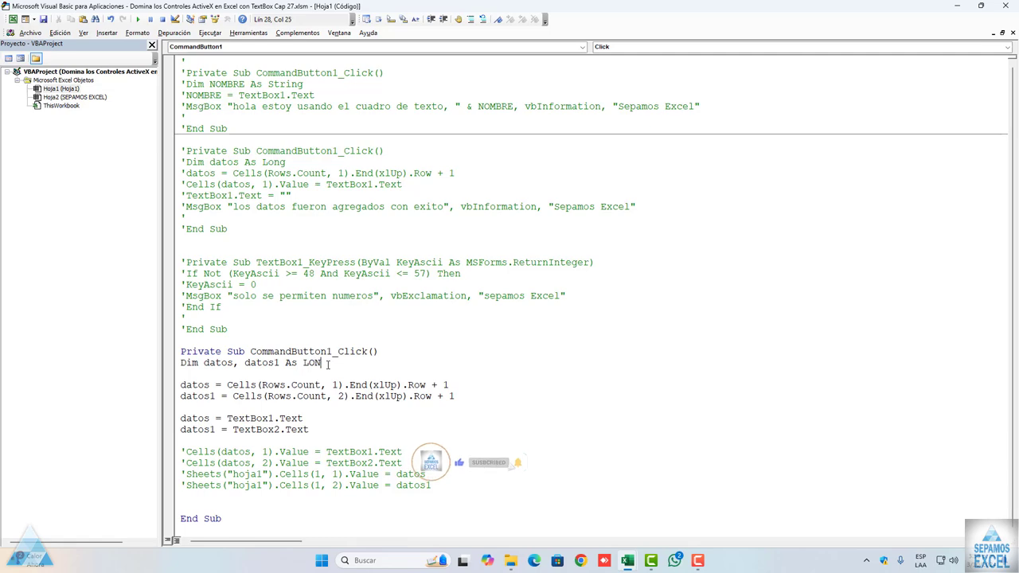
pyautogui.write('G')
pyautogui.click(346, 417)
# Rerun the button and choose Depurar on the run-time error at datos1 = TextBox2.Text
pyautogui.click(13, 19)
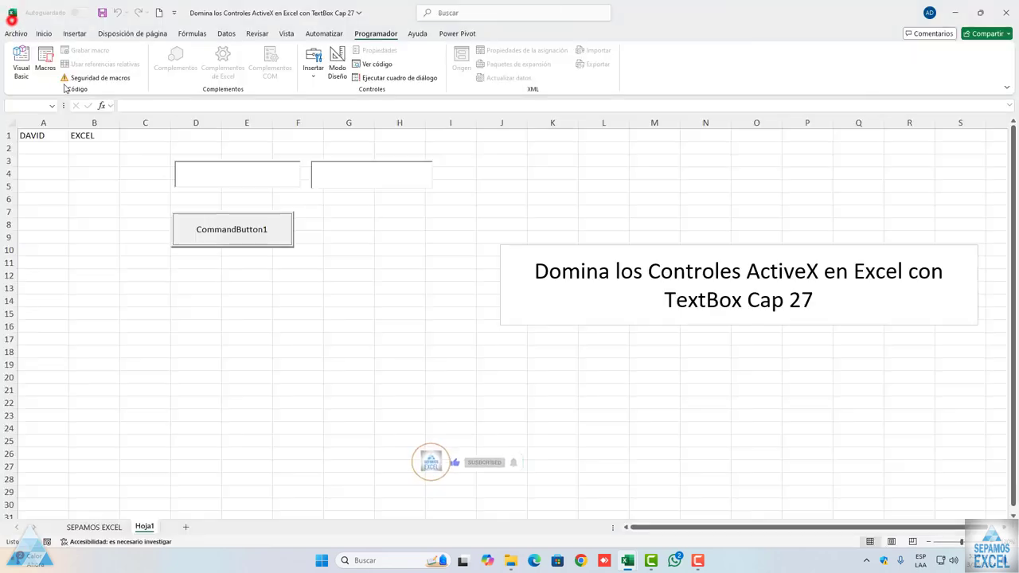
pyautogui.click(218, 245)
pyautogui.click(523, 243)
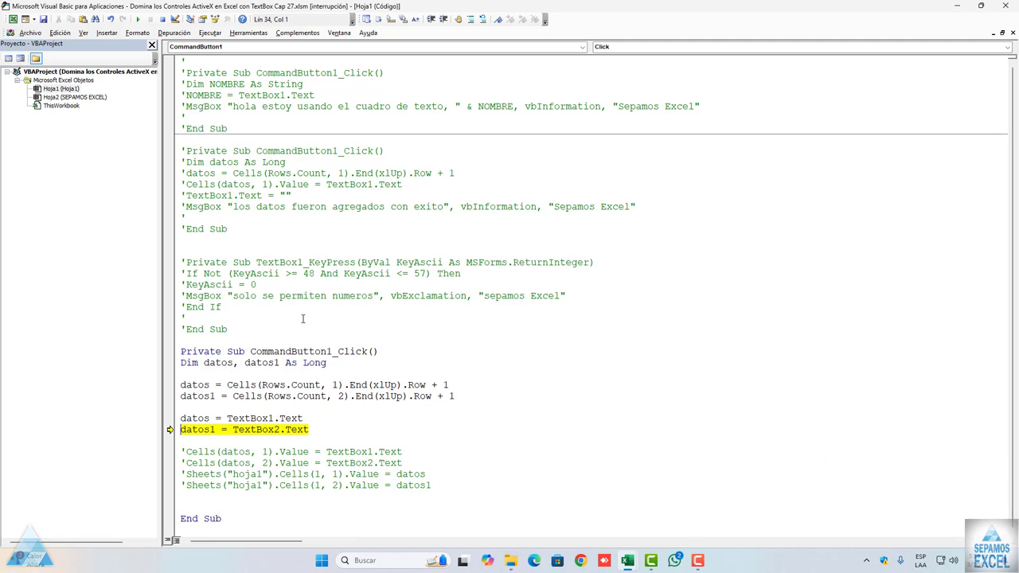
# Stop the paused macro, delete the Cells(datos…) lines and uncomment the Sheets("hoja1") lines
pyautogui.click(161, 20)
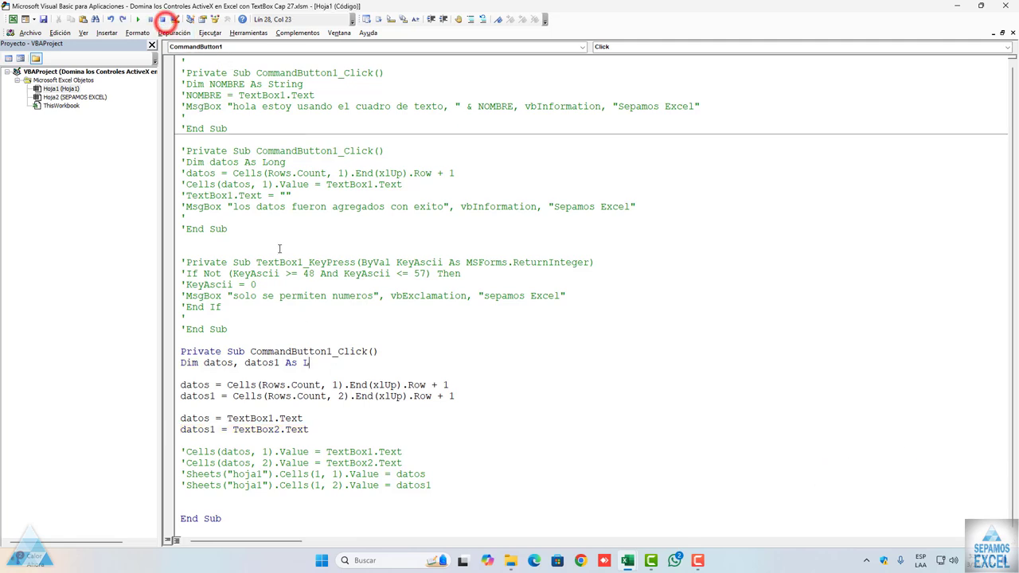
pyautogui.press('Delete')
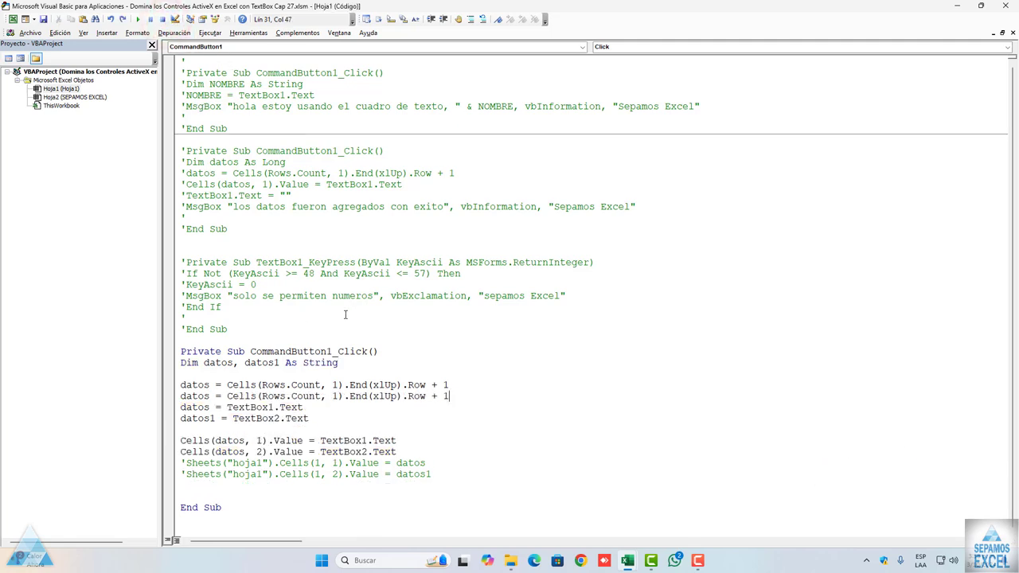
pyautogui.press('Delete')
pyautogui.press('Delete')
pyautogui.press('BackSpace')
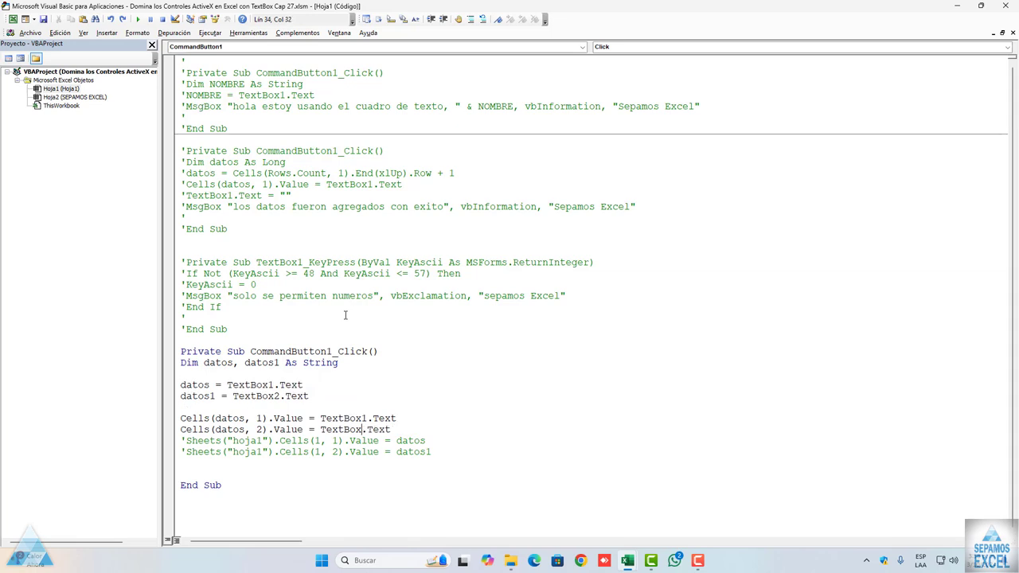
pyautogui.press('Home')
pyautogui.hotkey('shift', 'End')
pyautogui.press('Delete')
pyautogui.press('BackSpace')
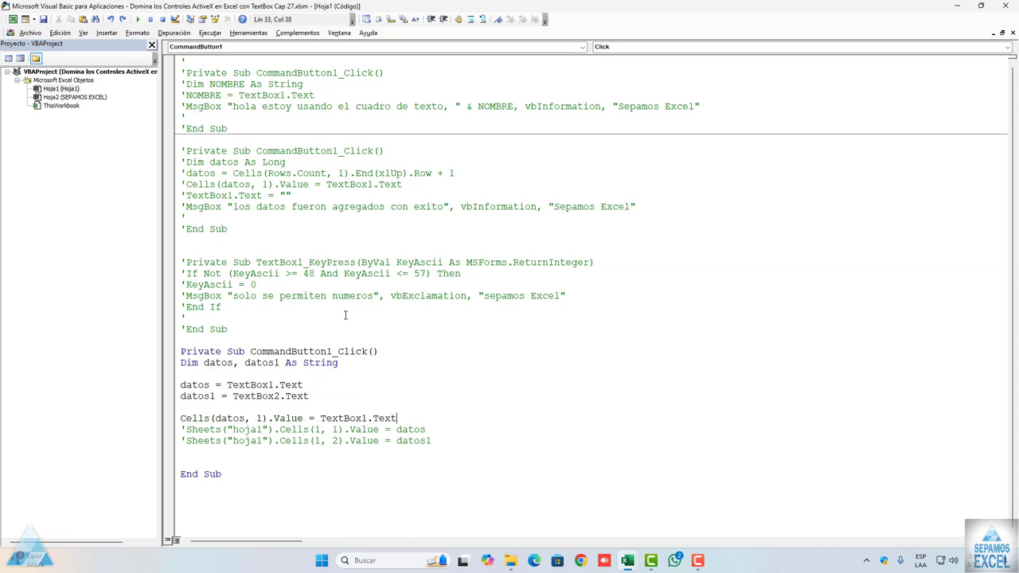
pyautogui.hotkey('ctrl', 'z')
pyautogui.hotkey('ctrl', 'z')
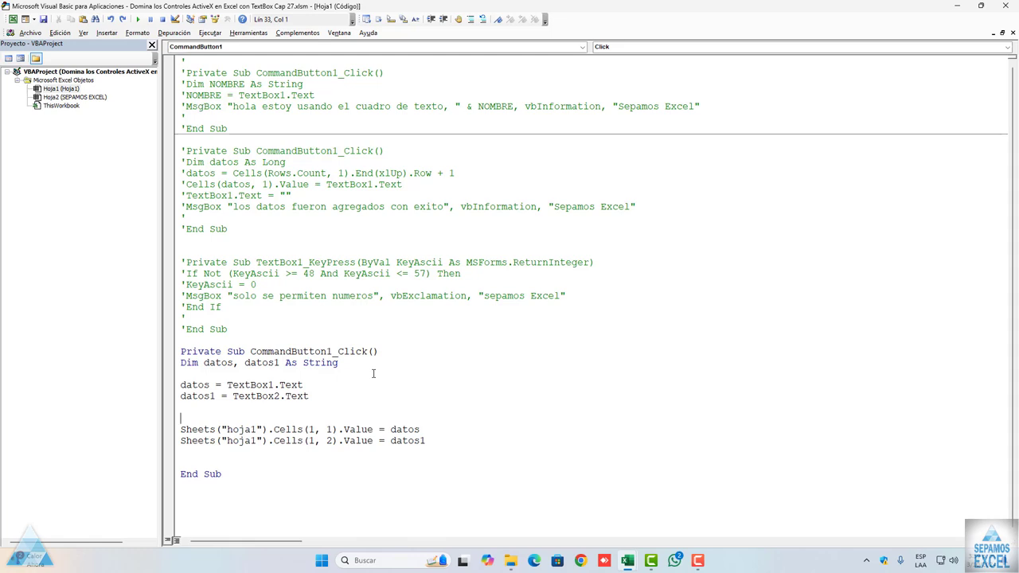
pyautogui.press('BackSpace')
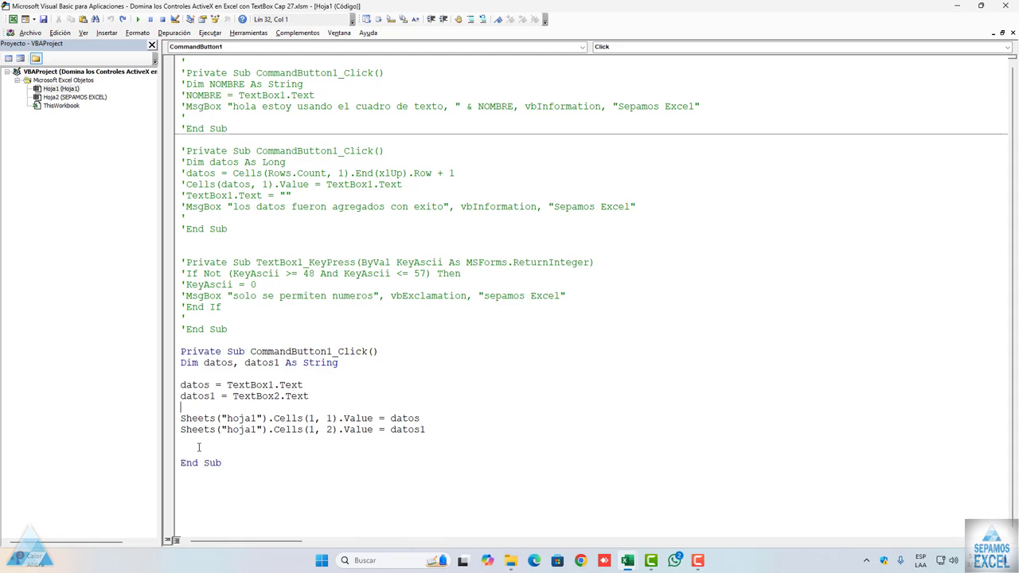
# Add MsgBox "LOS DATOS FUERON AGREGADOS", vbInformation, "SEPAMOS EXCEL" after the Sheets lines
pyautogui.click(199, 447)
pyautogui.write('M')
pyautogui.write('sgBox "LO')
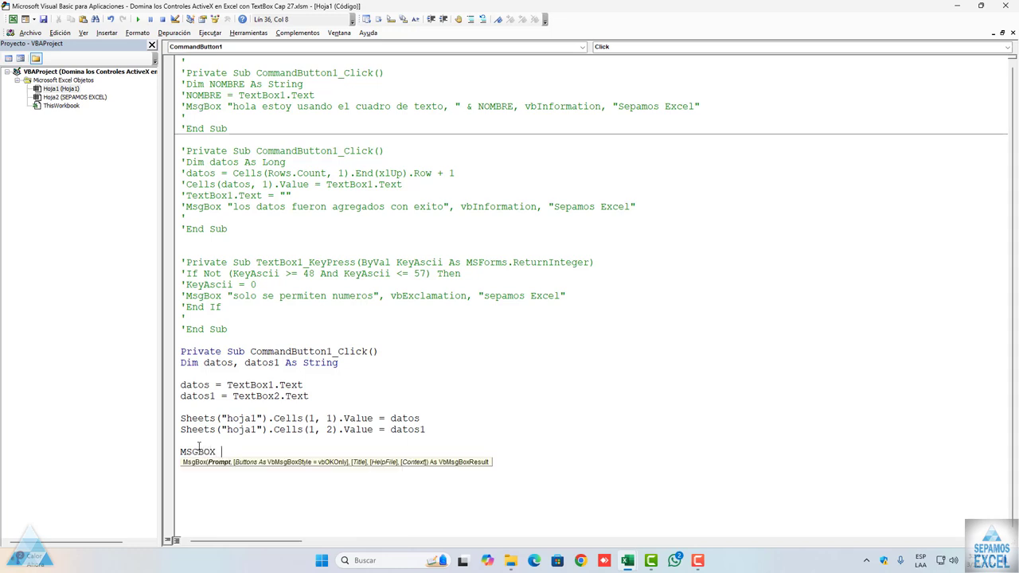
pyautogui.write('S DATOS FUERON AGREF')
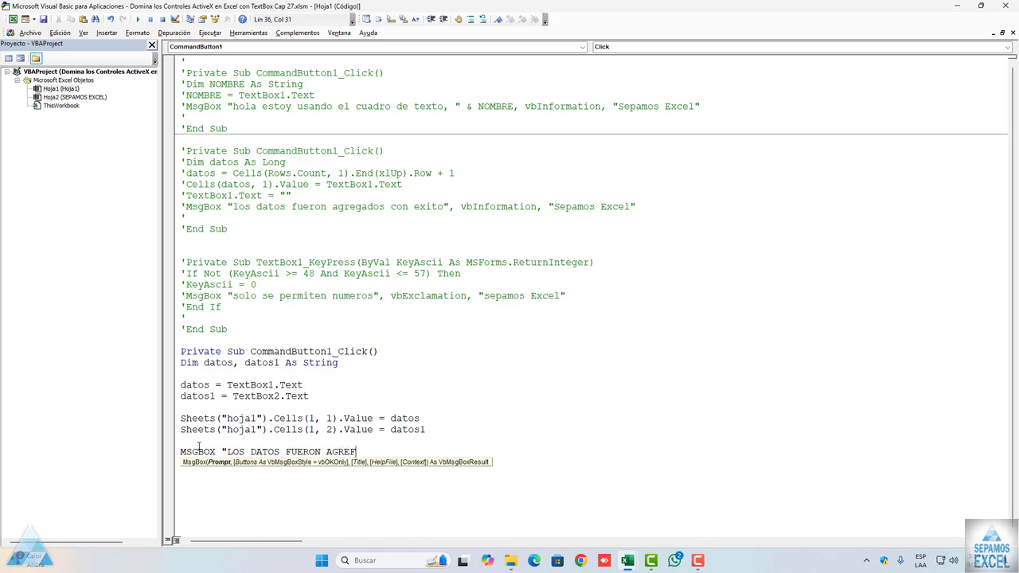
pyautogui.press('BackSpace')
pyautogui.write(',VB')
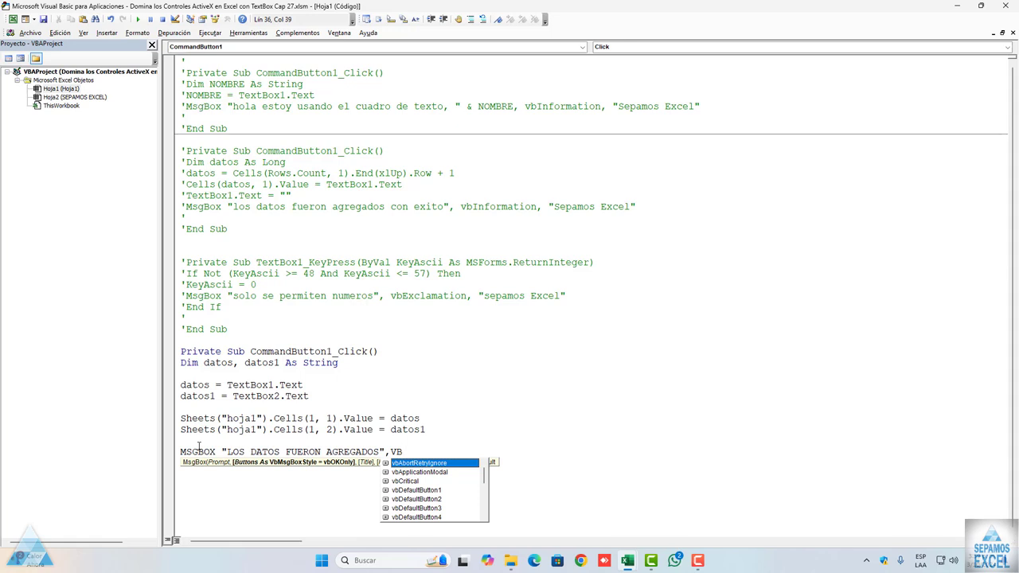
pyautogui.write('I ')
pyautogui.write(',"SEPAMOS')
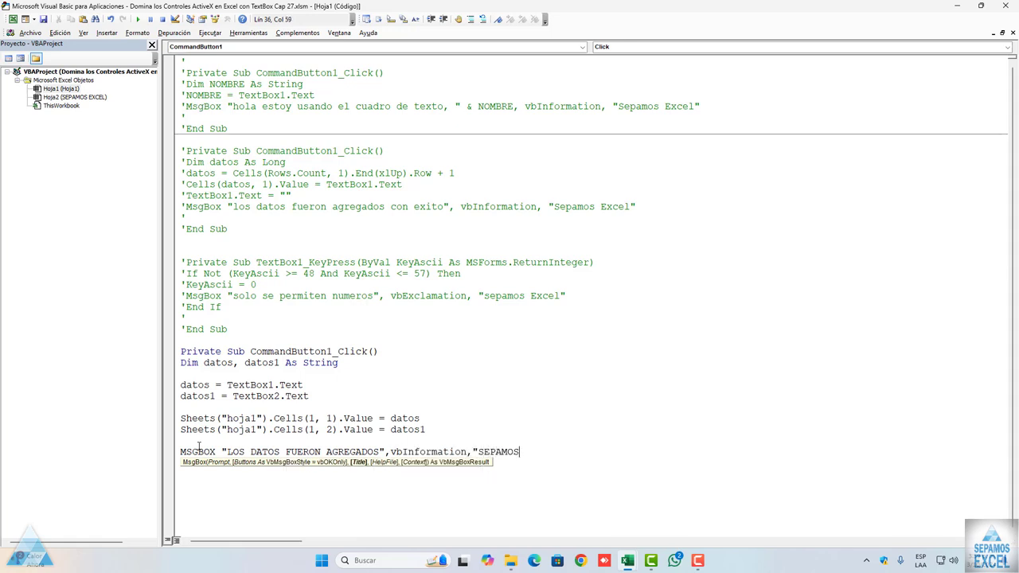
pyautogui.write(' ECEL')
pyautogui.click(402, 377)
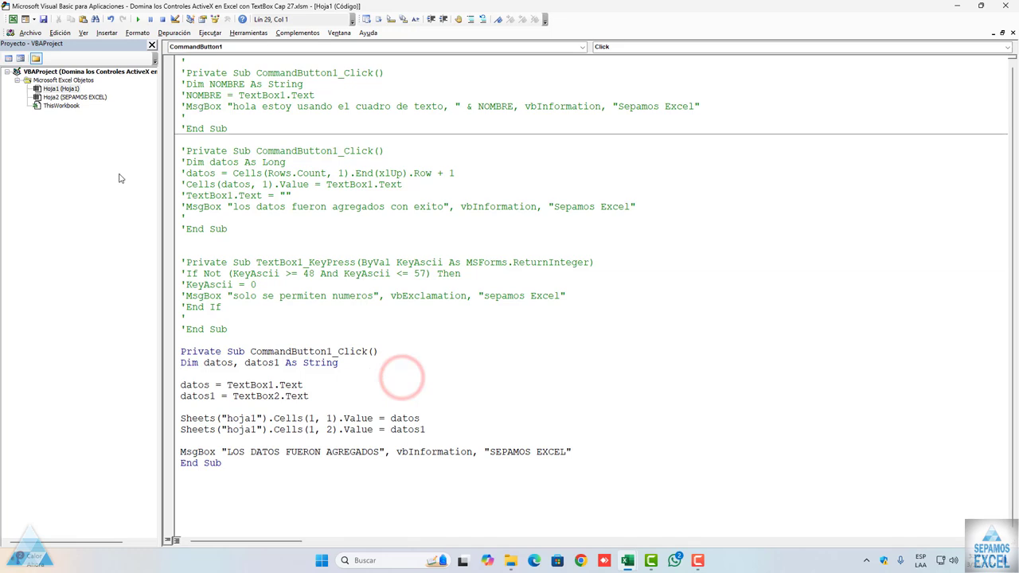
pyautogui.click(13, 19)
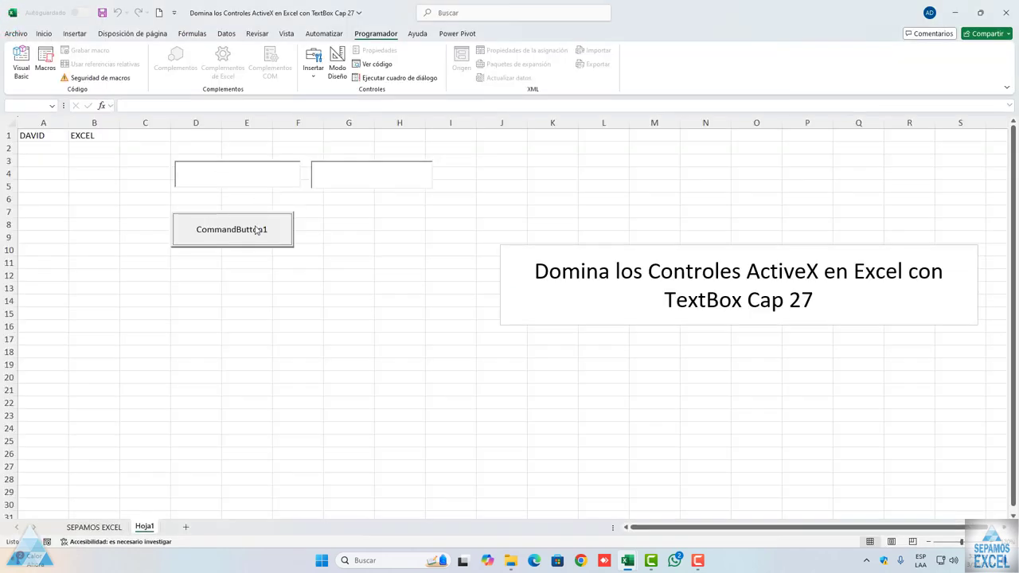
# Enter EXCEL and HOLA, run the button, dismiss the SEPAMOS EXCEL messages, and reopen the code editor
pyautogui.click(238, 178)
pyautogui.write('EXCEL')
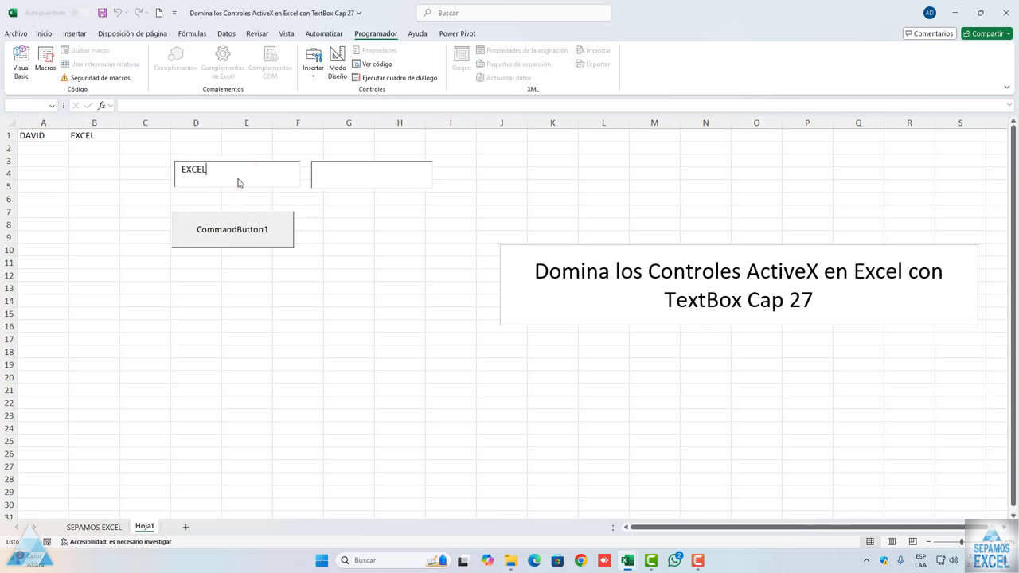
pyautogui.click(371, 178)
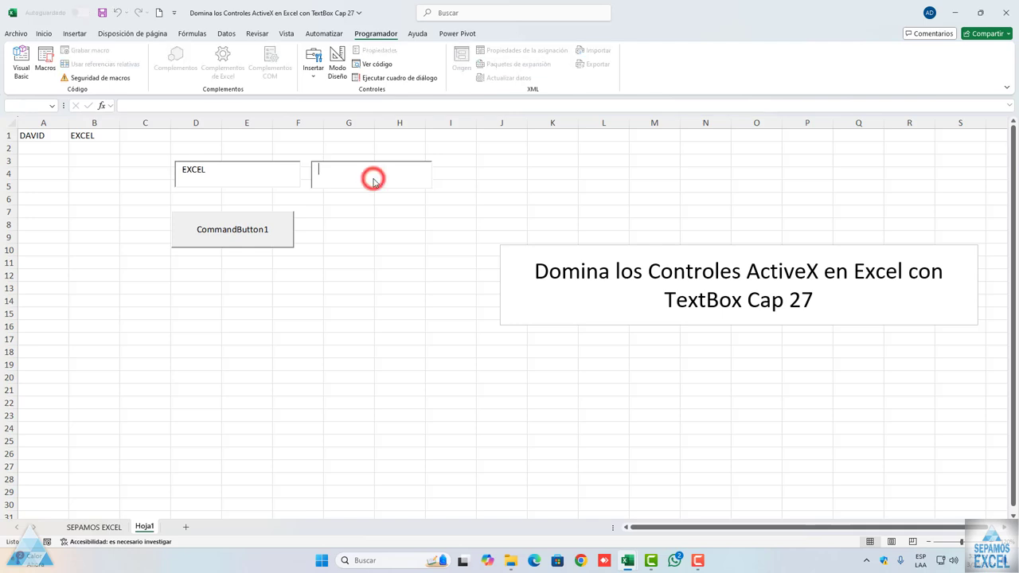
pyautogui.write('HOLA')
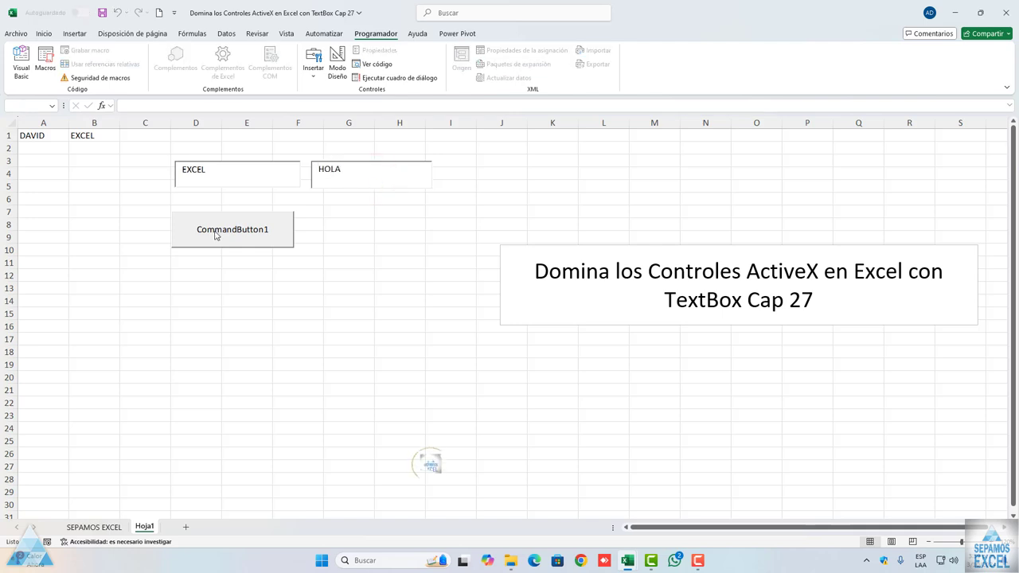
pyautogui.click(215, 231)
pyautogui.click(542, 312)
pyautogui.click(243, 244)
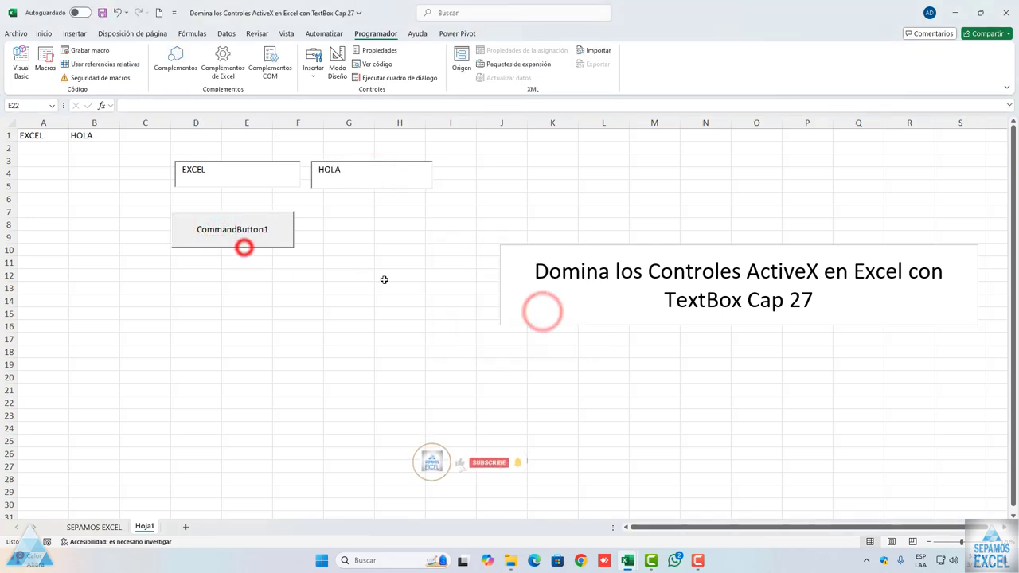
pyautogui.click(557, 317)
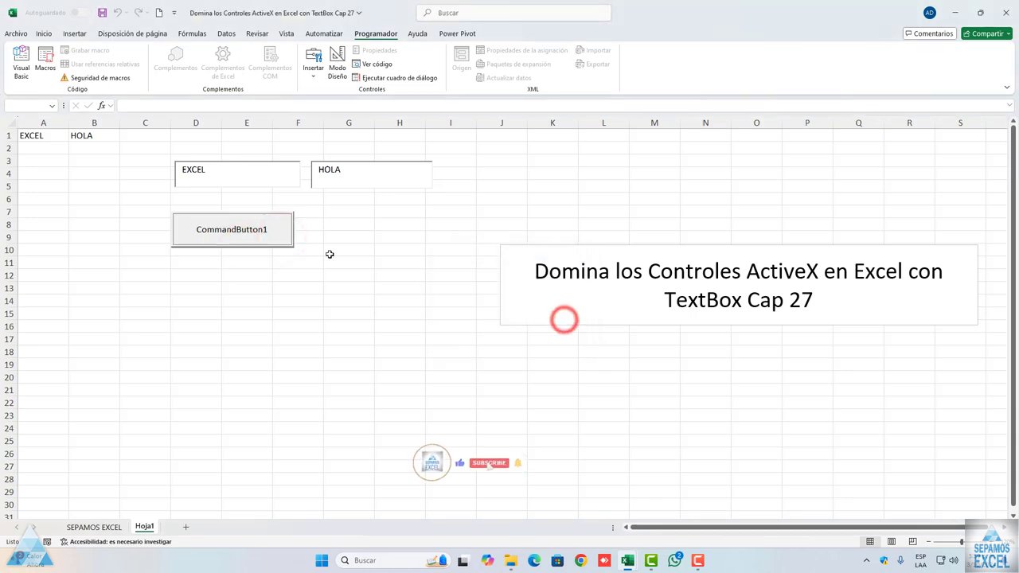
pyautogui.click(20, 67)
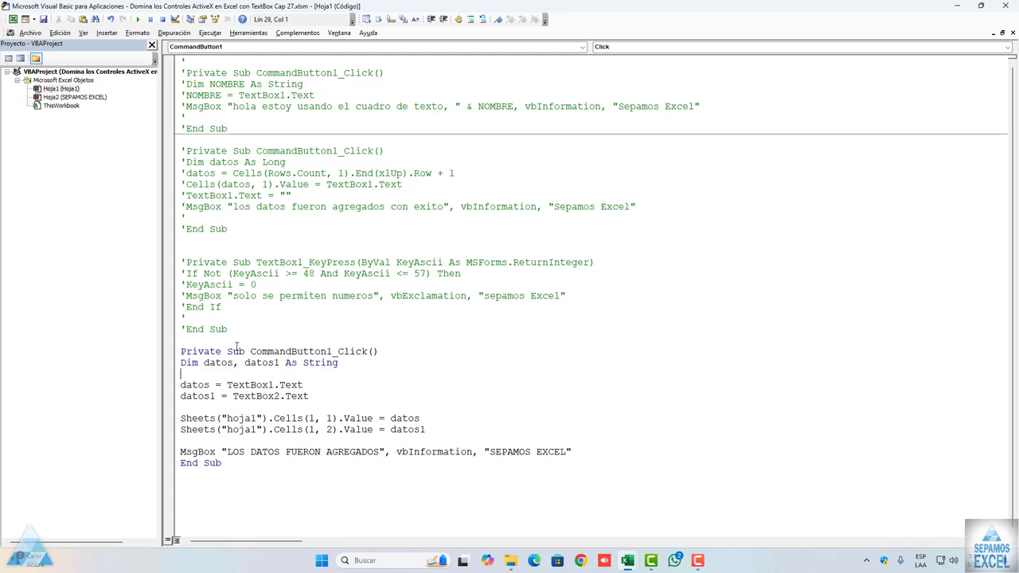
# Uncomment the old procedures, then Comment Block the entire Hoja1 module including CommandButton1_Click
pyautogui.moveTo(236, 329); pyautogui.dragTo(182, 62)
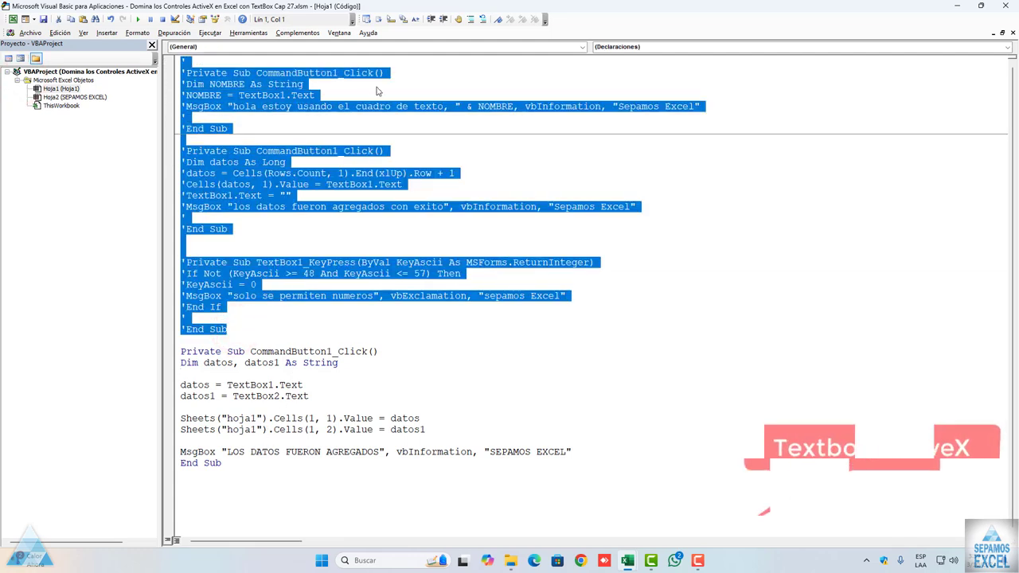
pyautogui.click(482, 19)
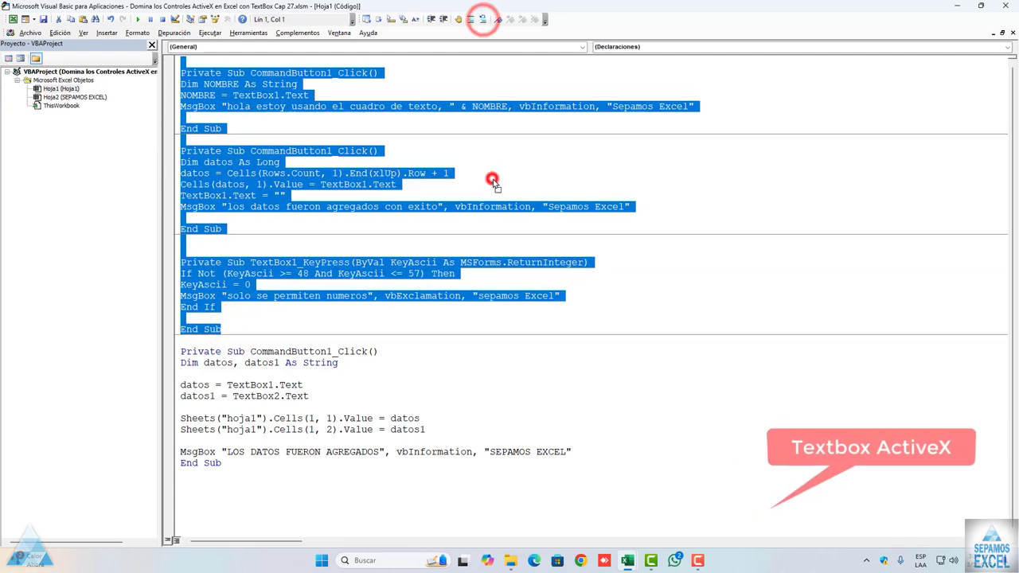
pyautogui.click(428, 206)
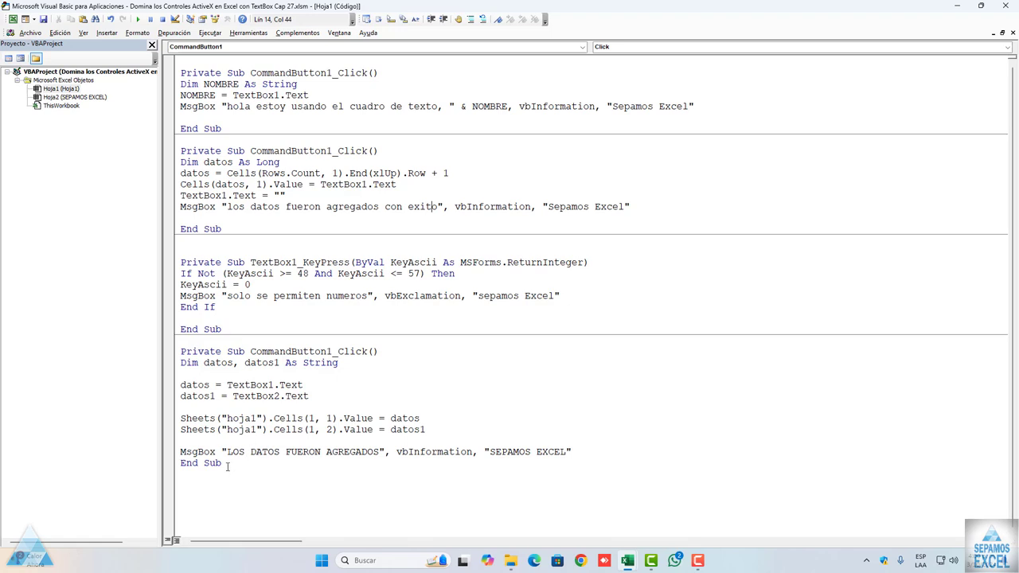
pyautogui.moveTo(227, 467)
pyautogui.mouseDown()
pyautogui.moveTo(175, 285)
pyautogui.moveTo(202, 60)
pyautogui.mouseUp()
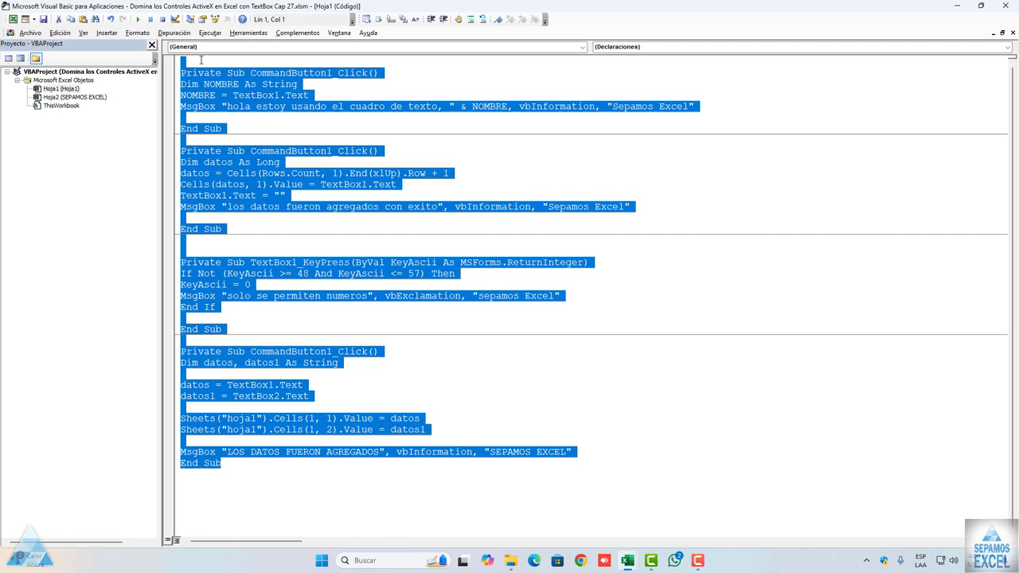
pyautogui.click(470, 23)
pyautogui.click(446, 148)
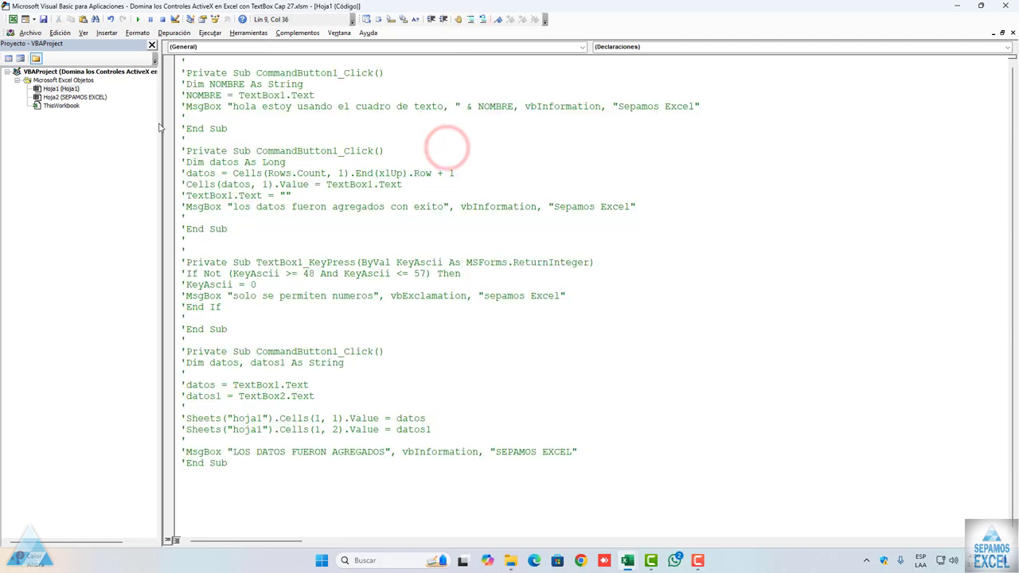
# Drag the 'Domina los Controles ActiveX en Excel con TextBox Cap 27' title box left, then open the Insertar controls list
pyautogui.click(11, 22)
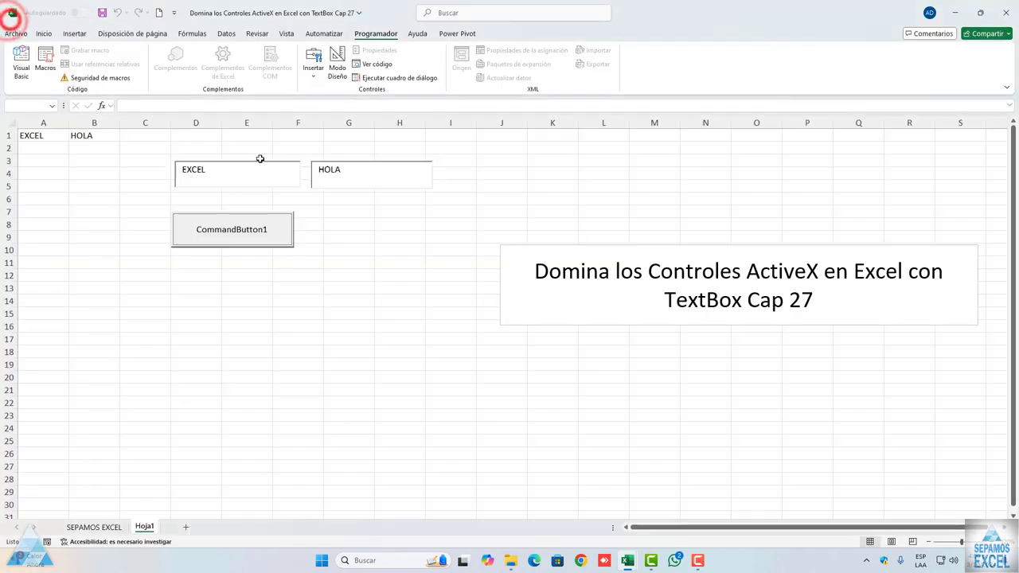
pyautogui.click(355, 213)
pyautogui.click(587, 315)
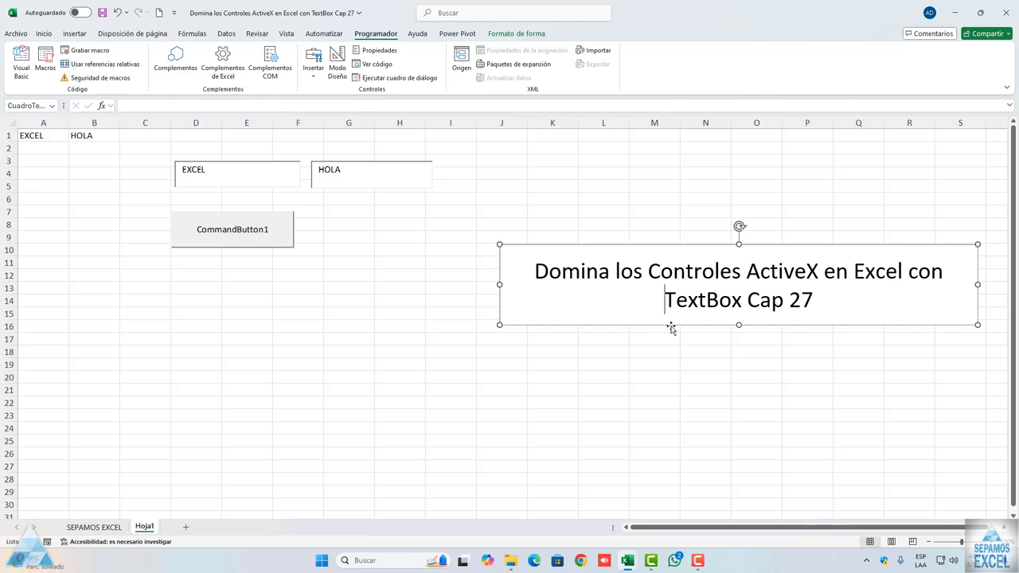
pyautogui.moveTo(671, 328); pyautogui.dragTo(499, 330)
pyautogui.click(348, 225)
pyautogui.click(313, 77)
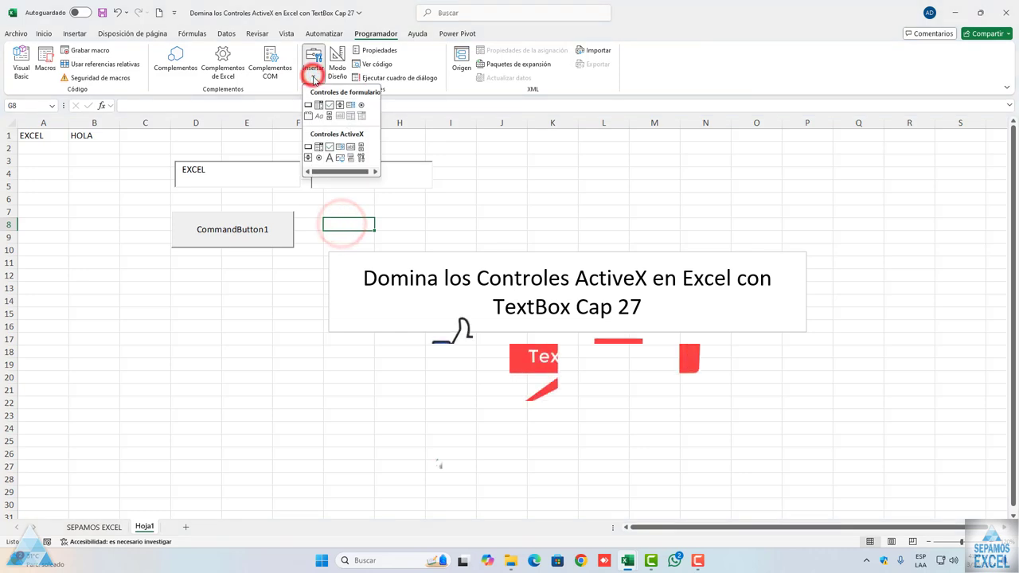